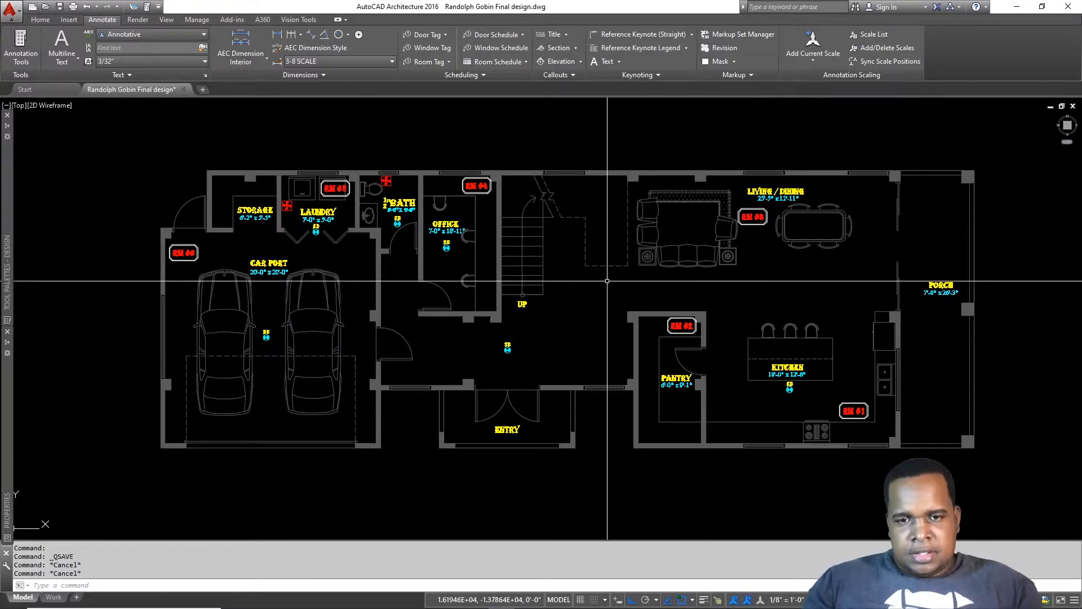
Step: Zoom and pan to centre the ground-floor plan in the view
{"action": "scroll", "coordinate": [585, 294], "scroll_direction": "down", "scroll_amount": 2}
{"action": "middle_click_drag", "start_coordinate": [585, 294], "coordinate": [591, 285]}
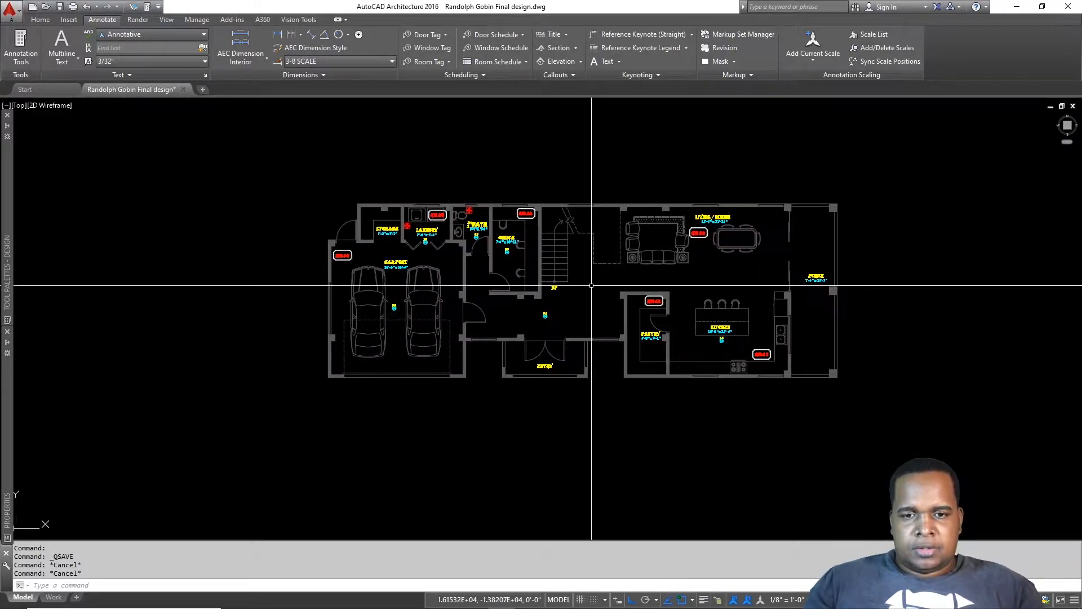
{"action": "scroll", "coordinate": [632, 333], "scroll_direction": "down", "scroll_amount": 3}
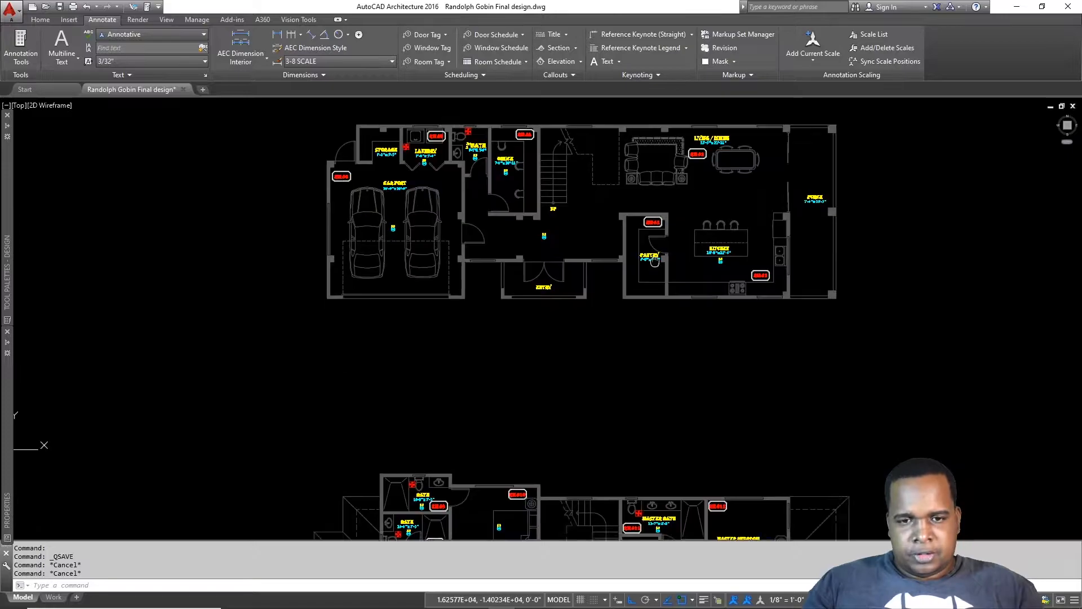
{"action": "scroll", "coordinate": [637, 372], "scroll_direction": "up", "scroll_amount": 4}
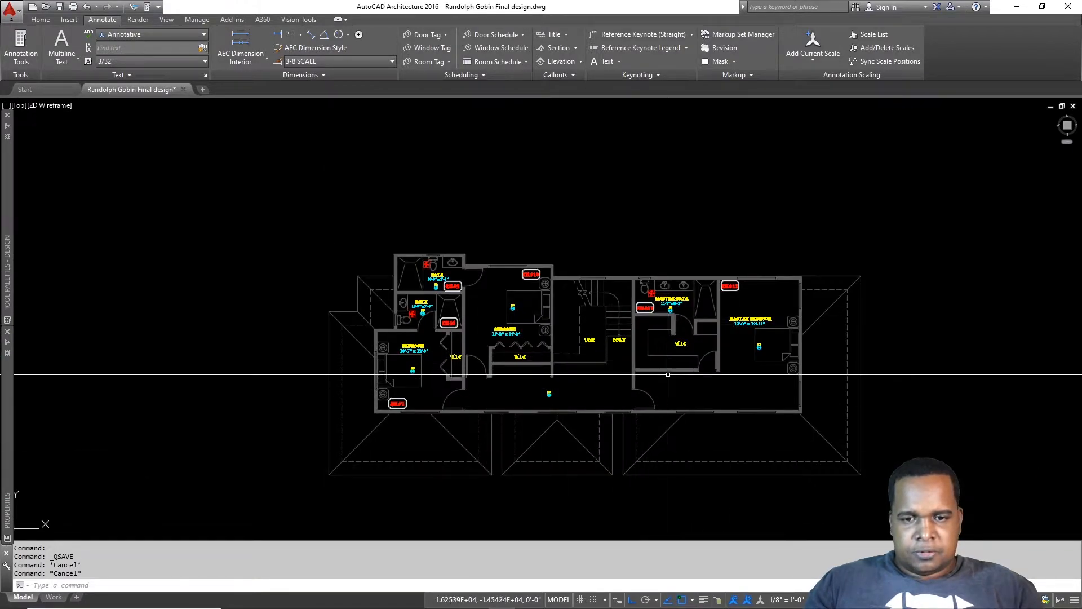
{"action": "scroll", "coordinate": [540, 381], "scroll_direction": "down", "scroll_amount": 6}
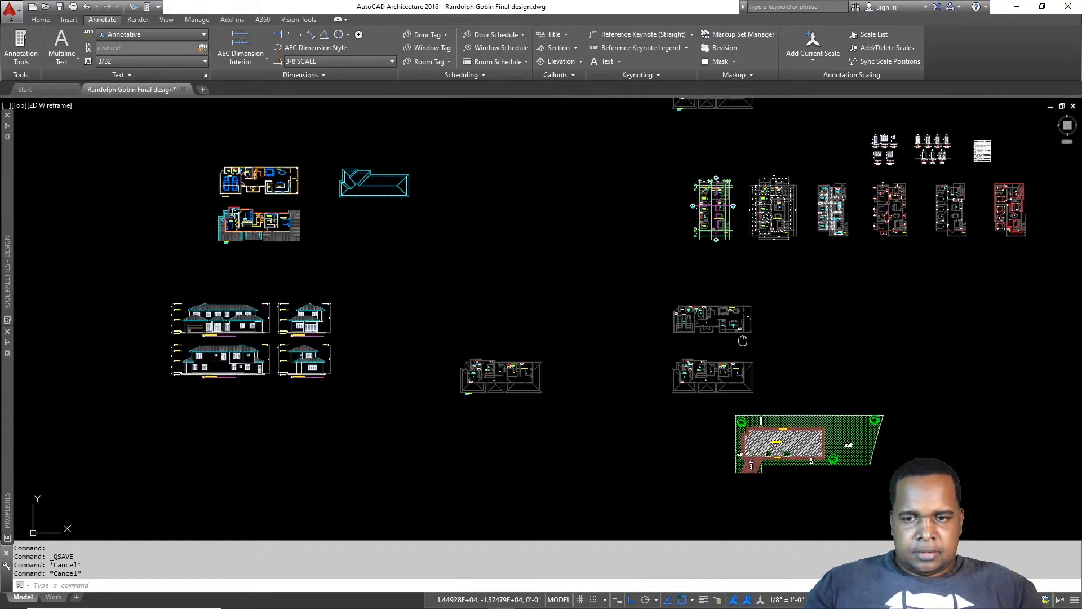
{"action": "scroll", "coordinate": [507, 366], "scroll_direction": "up", "scroll_amount": 6}
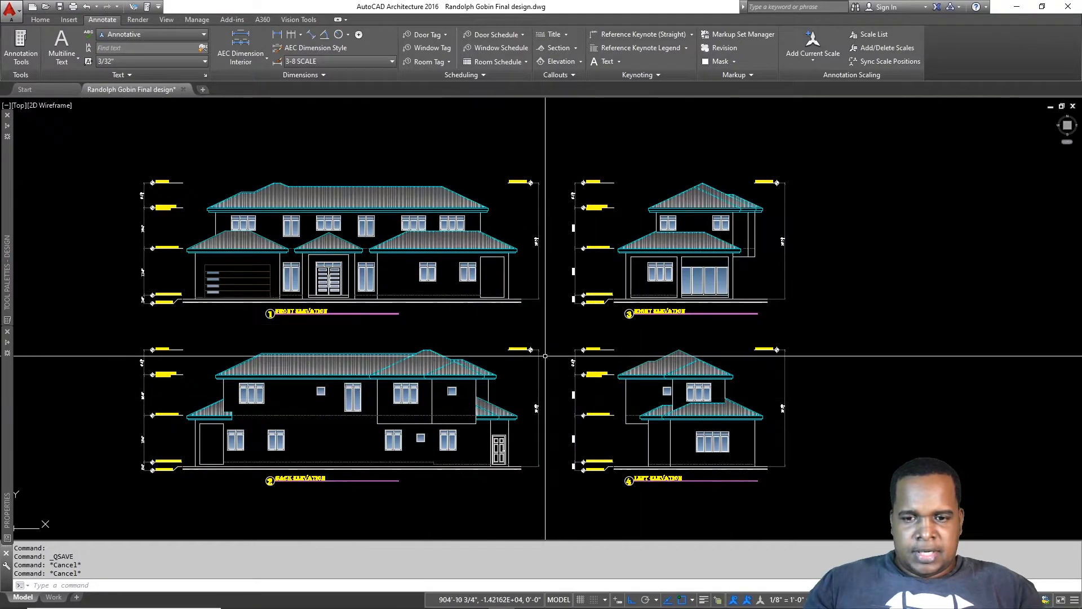
{"action": "scroll", "coordinate": [580, 312], "scroll_direction": "down", "scroll_amount": 5}
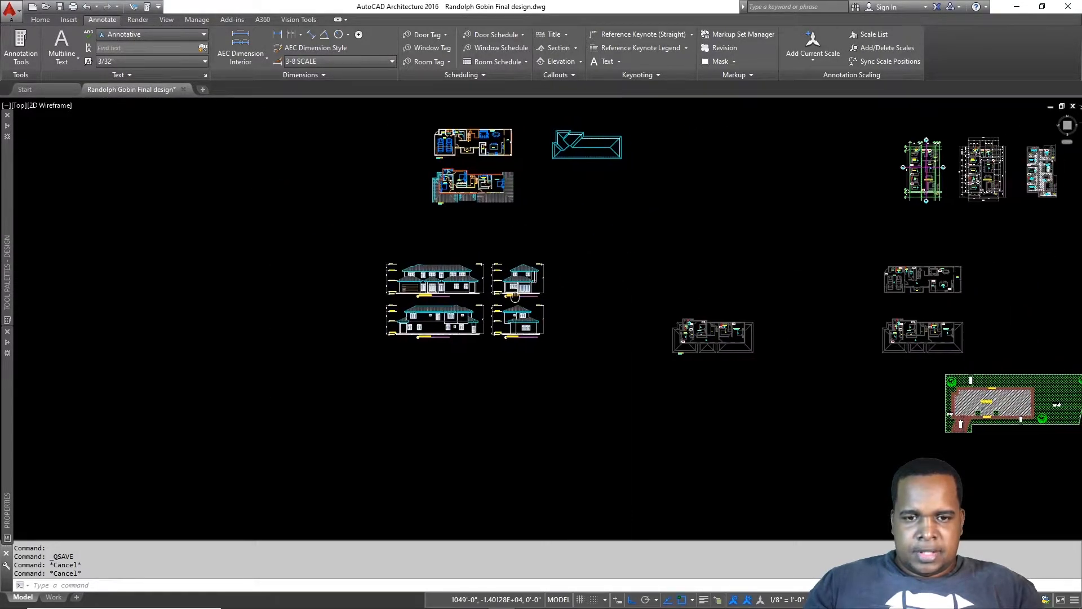
{"action": "scroll", "coordinate": [924, 282], "scroll_direction": "up", "scroll_amount": 8}
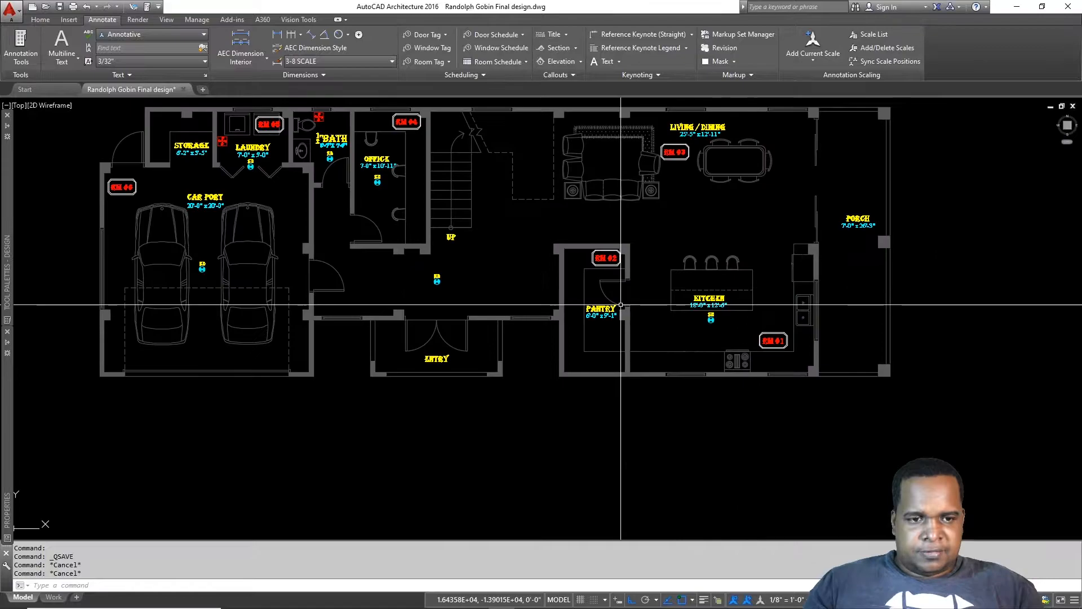
{"action": "middle_click_drag", "start_coordinate": [721, 318], "coordinate": [794, 361]}
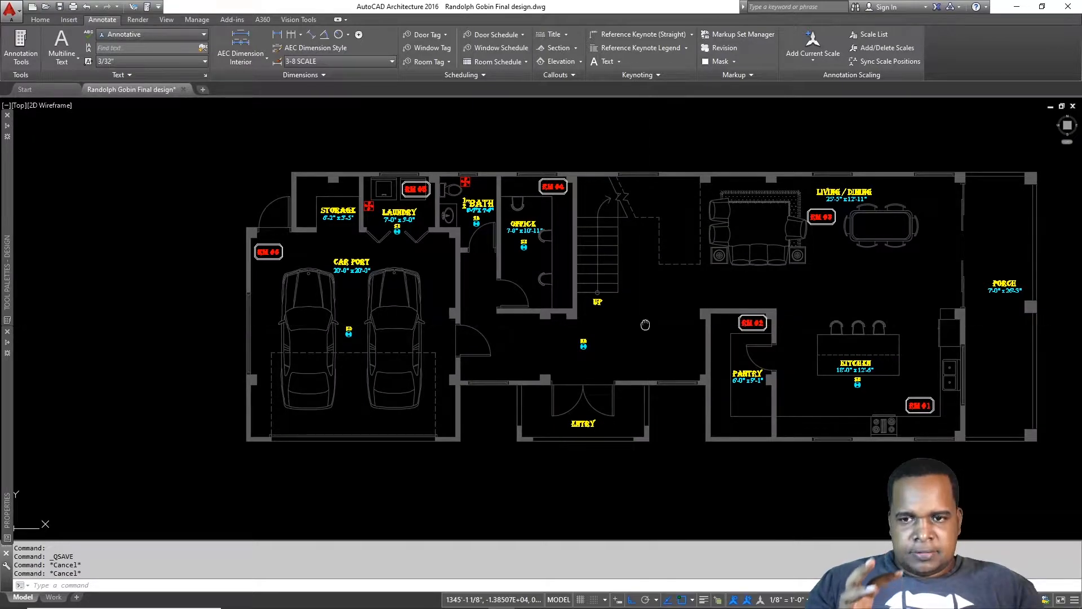
{"action": "middle_click_drag", "start_coordinate": [643, 322], "coordinate": [693, 370]}
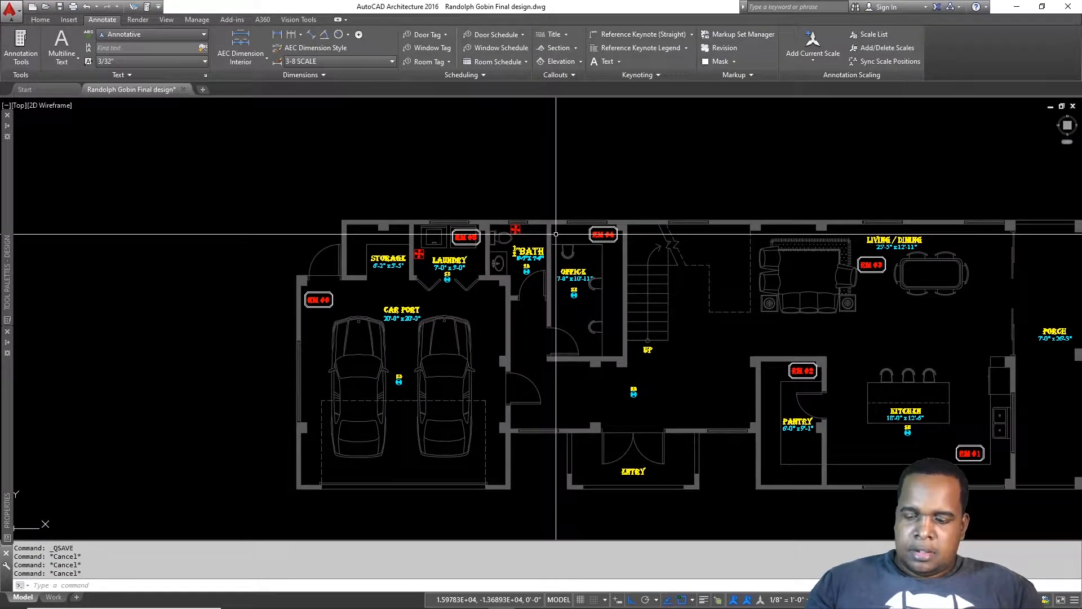
Step: Start a linear dimension at the top-left exterior corner, second point 5 inches along
{"action": "key", "text": "Return"}
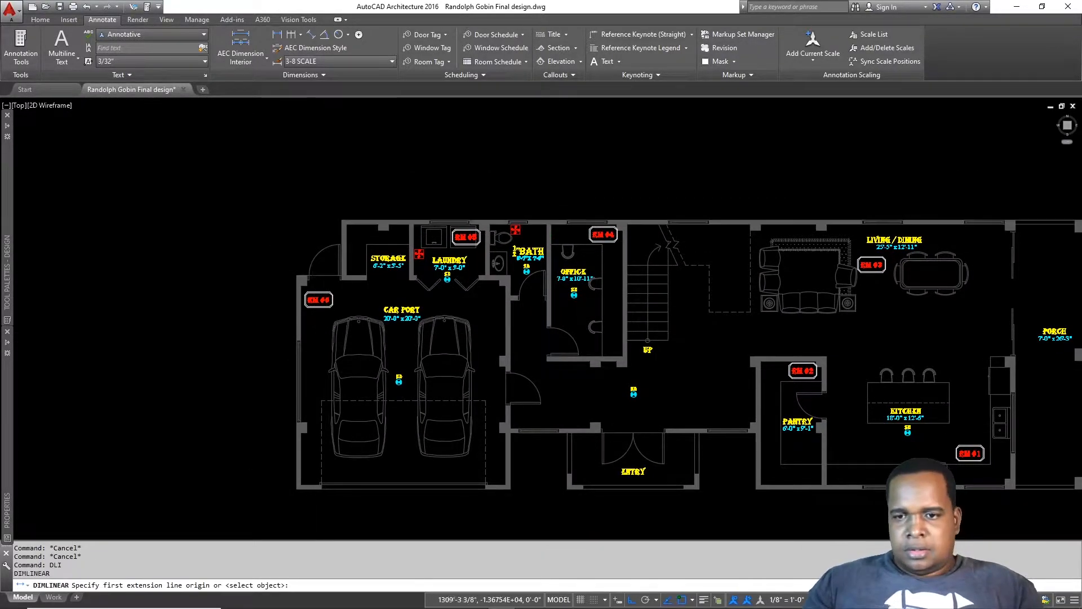
{"action": "scroll", "coordinate": [341, 221], "scroll_direction": "up", "scroll_amount": 3}
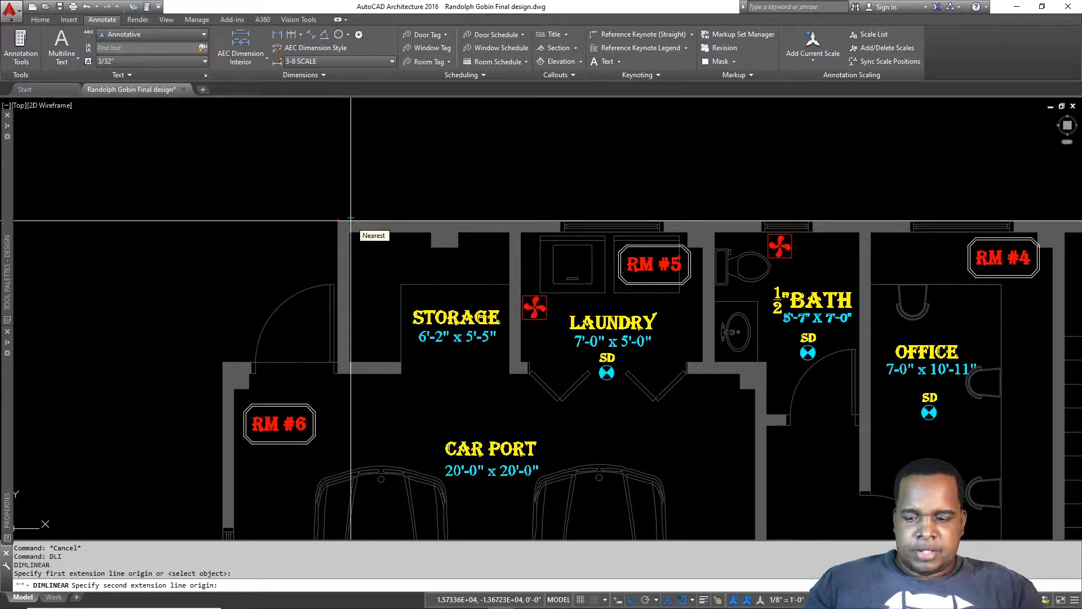
{"action": "type", "text": "5"}
{"action": "key", "text": "Return"}
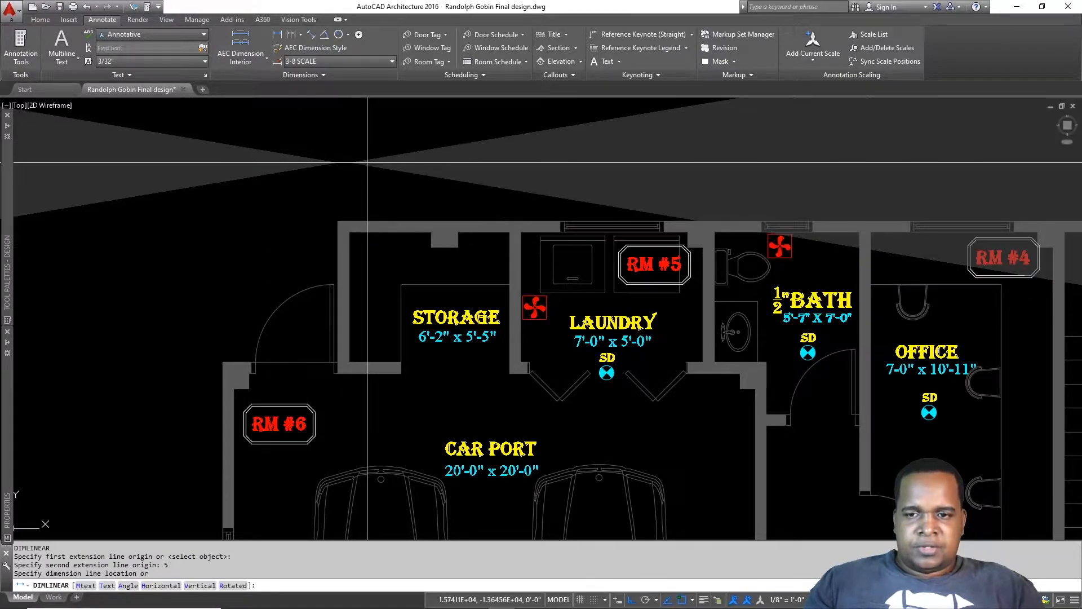
{"action": "scroll", "coordinate": [379, 131], "scroll_direction": "down", "scroll_amount": 4}
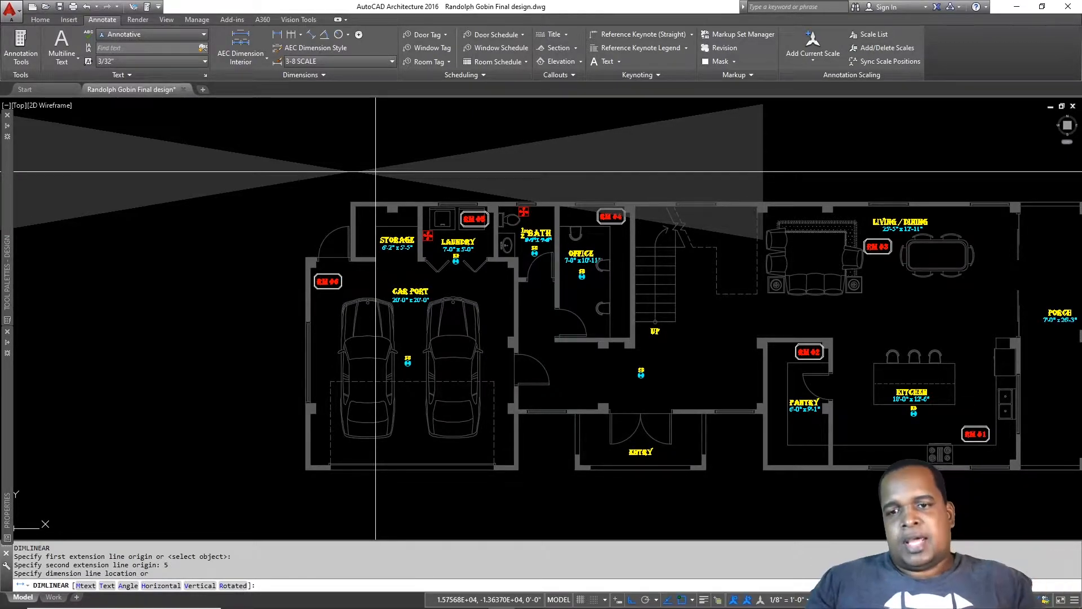
Step: Set 3-8 SCALE current in the Dimension Style Manager, accepting that its overrides are discarded
{"action": "left_click", "coordinate": [310, 62]}
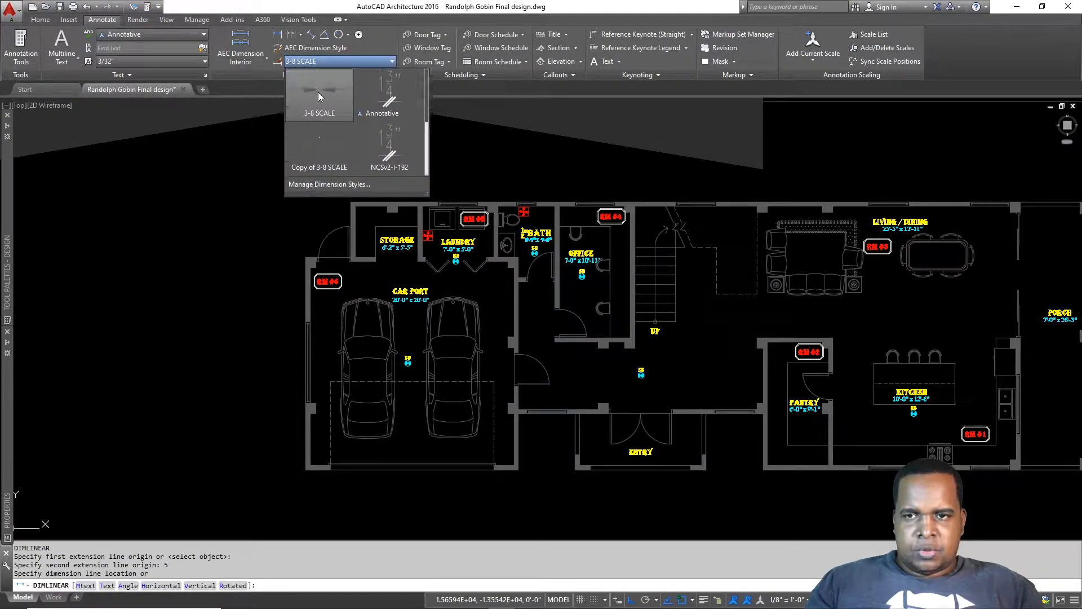
{"action": "left_click", "coordinate": [279, 62]}
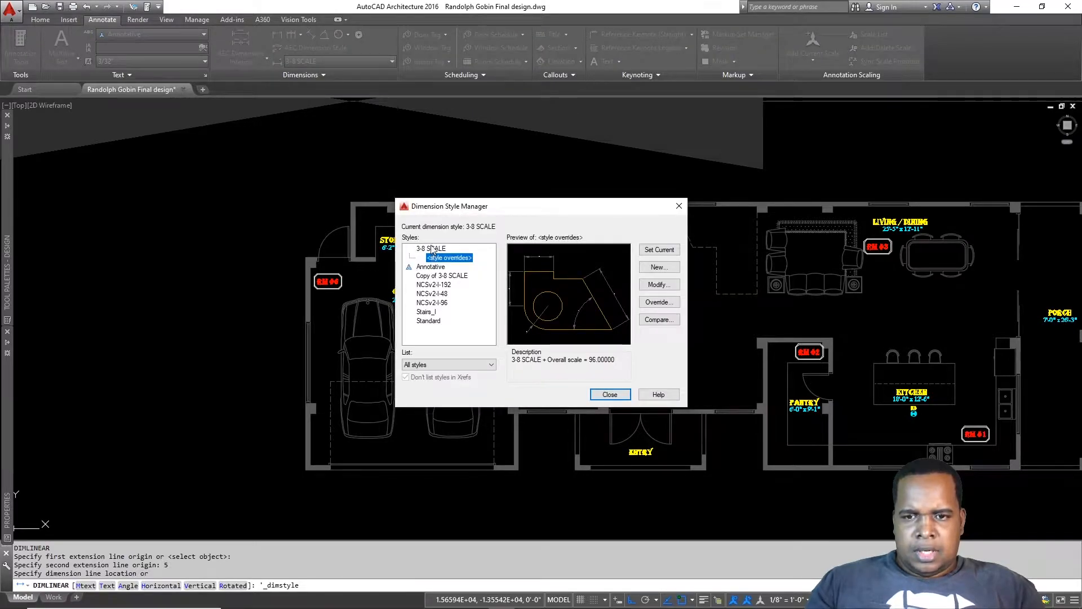
{"action": "left_click", "coordinate": [433, 250]}
{"action": "left_click", "coordinate": [658, 250]}
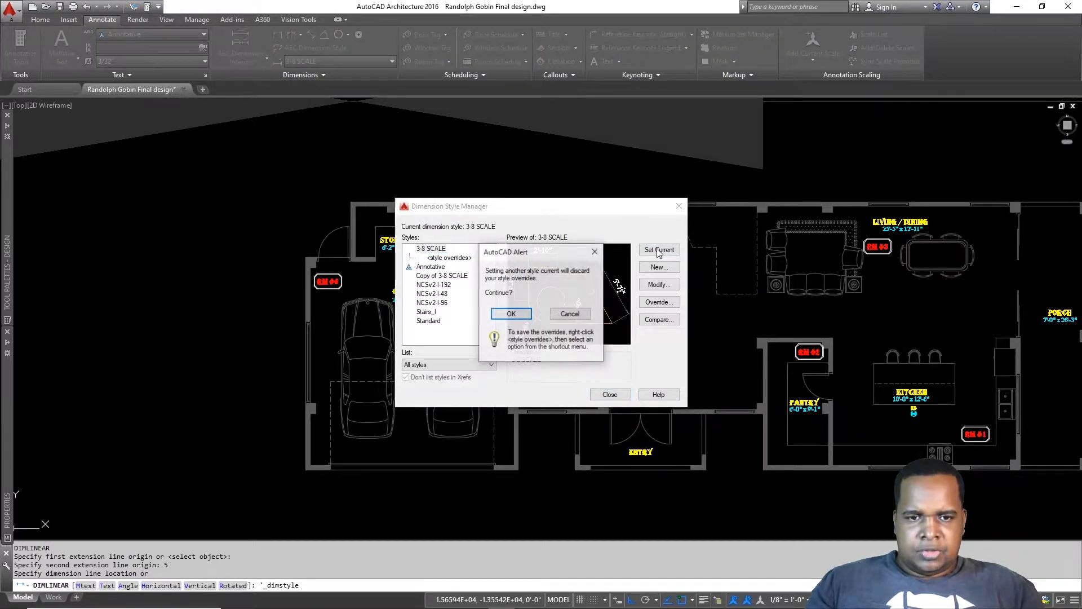
{"action": "left_click", "coordinate": [511, 314]}
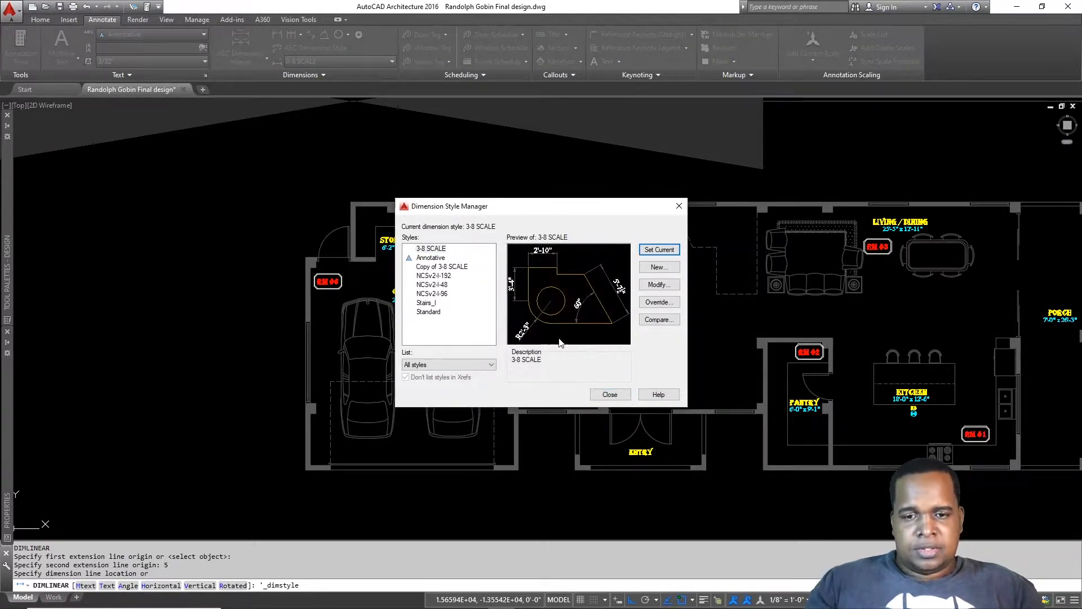
{"action": "left_click", "coordinate": [610, 395]}
{"action": "scroll", "coordinate": [373, 172], "scroll_direction": "up", "scroll_amount": 5}
Step: Place the 5" dimension line 6' above the top wall
{"action": "middle_click_drag", "start_coordinate": [374, 172], "coordinate": [454, 309]}
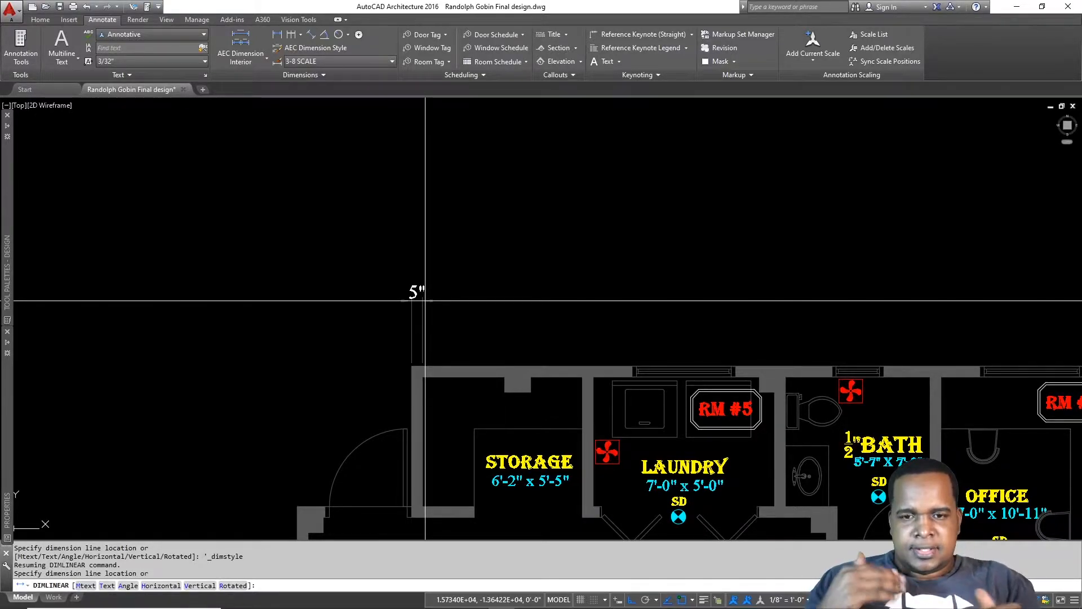
{"action": "type", "text": "6'"}
{"action": "key", "text": "Return"}
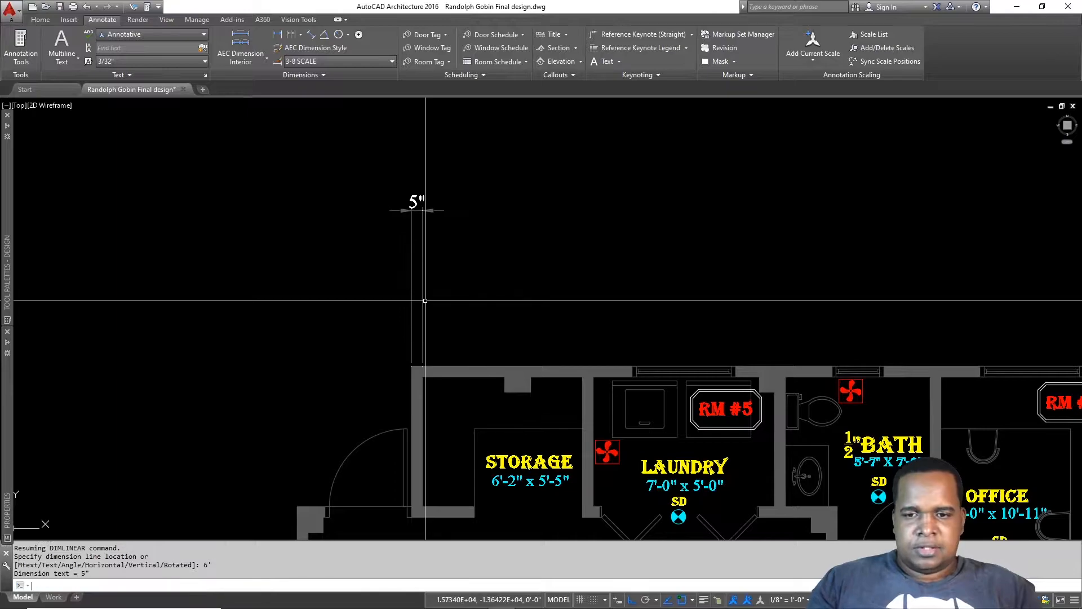
{"action": "middle_click_drag", "start_coordinate": [520, 243], "coordinate": [485, 250]}
{"action": "key", "text": "Escape"}
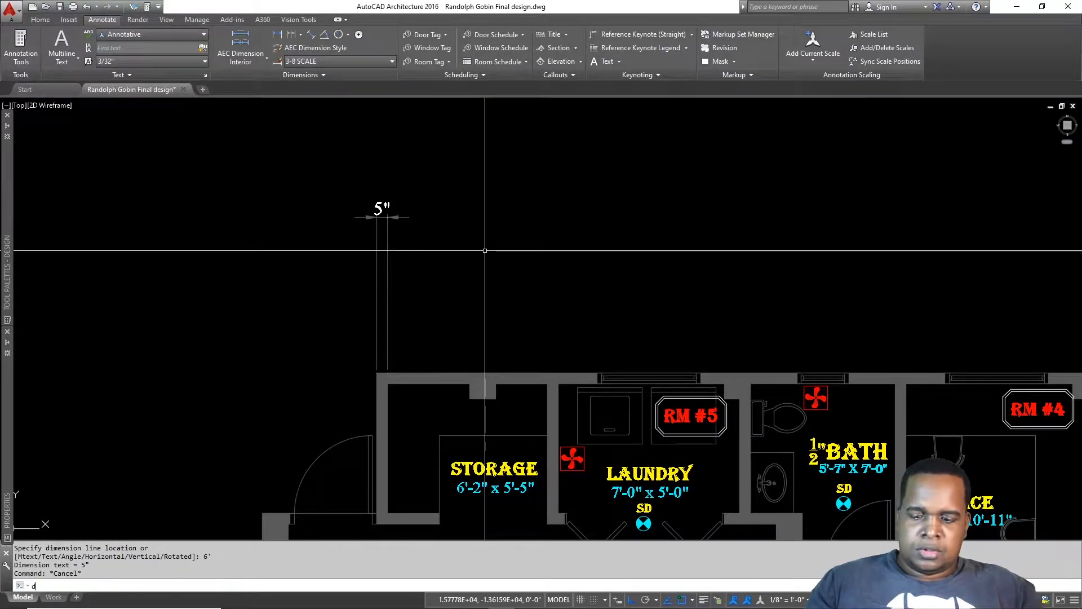
Step: Continue the chain with DCO: 6'-2" storage, 5" wall, 7'-0" laundry, 5" wall, 5'-7" half-bath, 5" wall, office
{"action": "type", "text": "dco"}
{"action": "key", "text": "Return"}
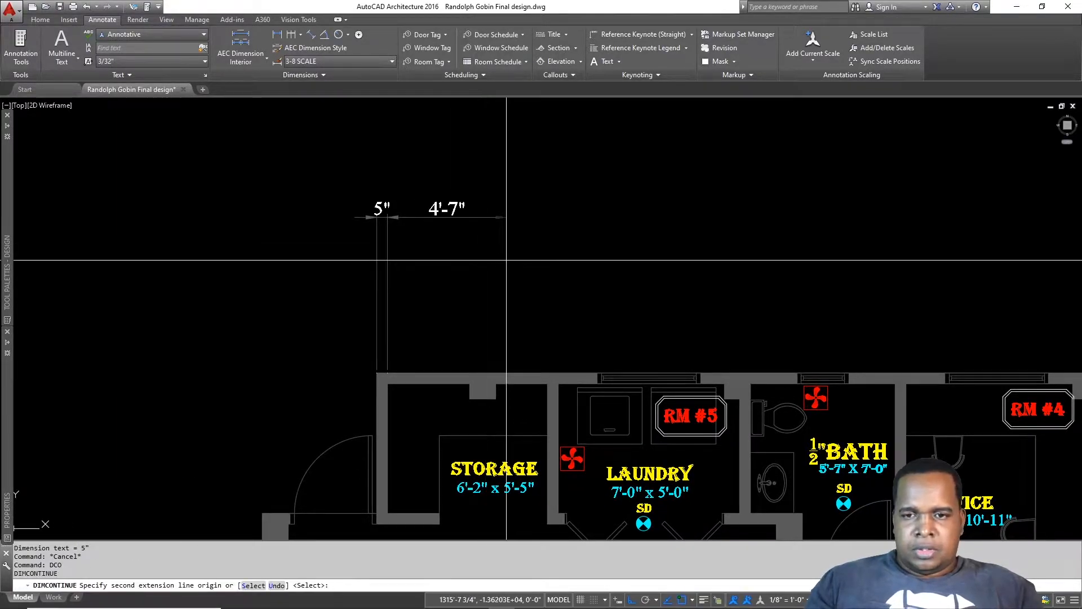
{"action": "left_click", "coordinate": [548, 384]}
{"action": "left_click", "coordinate": [559, 383]}
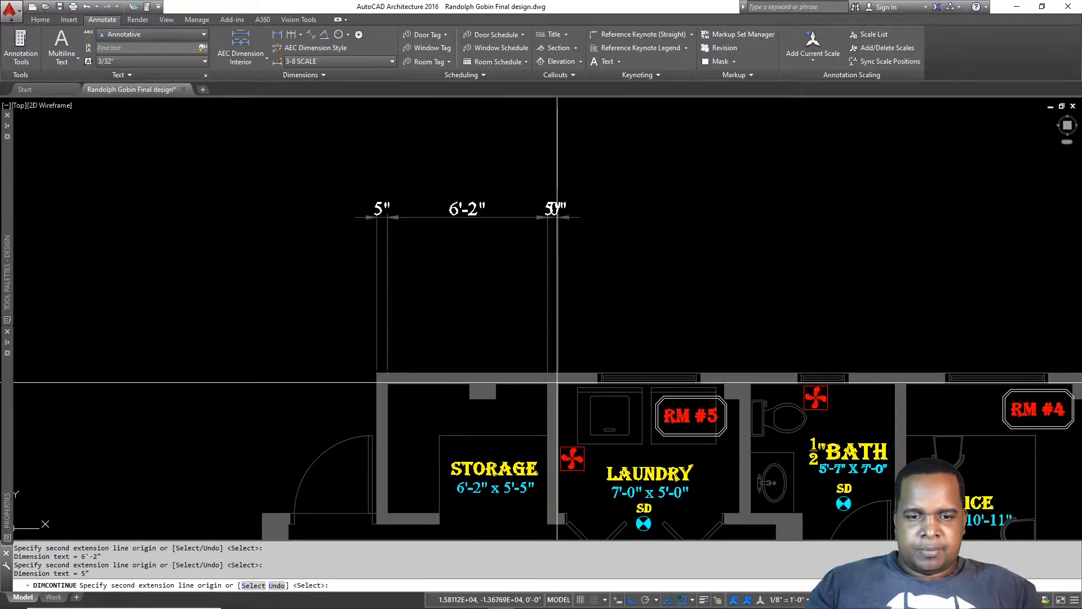
{"action": "left_click", "coordinate": [740, 384]}
{"action": "left_click", "coordinate": [751, 384]}
{"action": "middle_click_drag", "start_coordinate": [921, 379], "coordinate": [685, 369]}
{"action": "left_click", "coordinate": [659, 373]}
{"action": "left_click", "coordinate": [670, 373]}
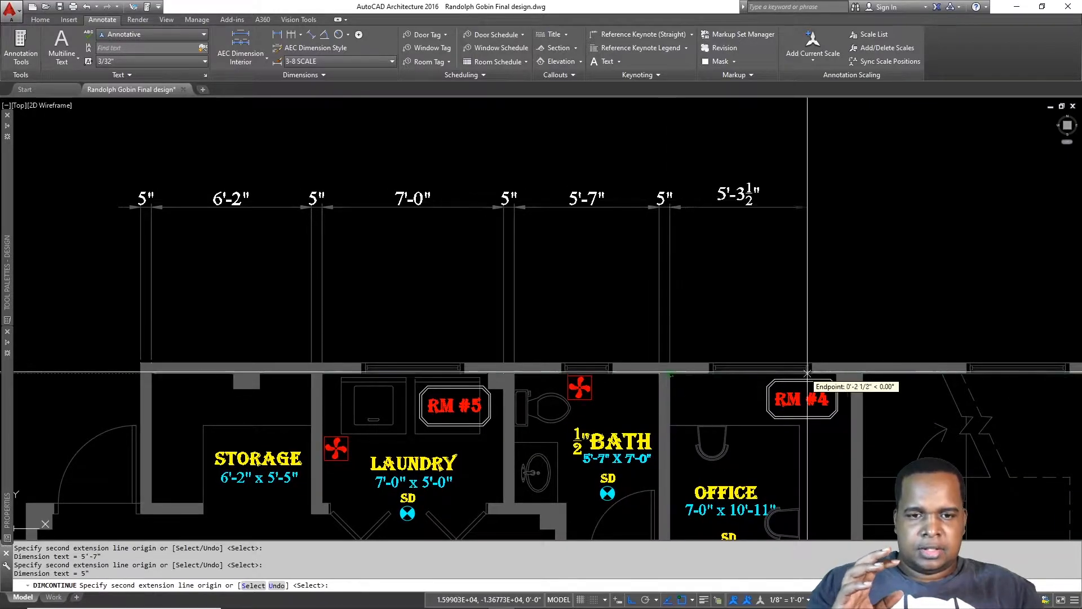
{"action": "left_click", "coordinate": [863, 374]}
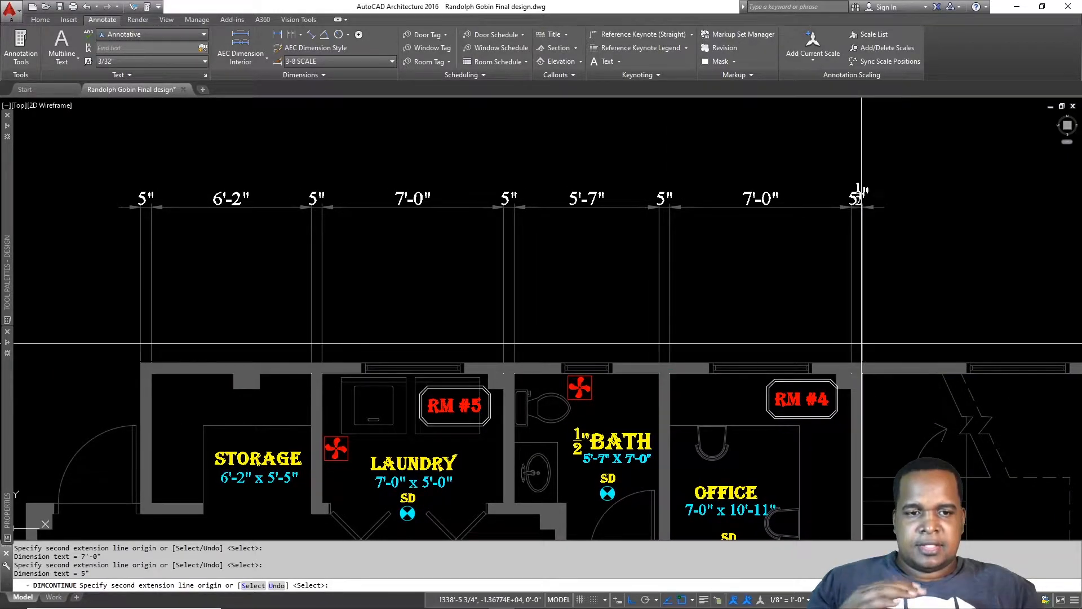
Step: Extend the dimension chain along the top wall to the right-hand column's corner
{"action": "scroll", "coordinate": [861, 373], "scroll_direction": "down", "scroll_amount": 2}
{"action": "middle_click_drag", "start_coordinate": [861, 373], "coordinate": [444, 367]}
{"action": "scroll", "coordinate": [913, 368], "scroll_direction": "up", "scroll_amount": 2}
{"action": "middle_click_drag", "start_coordinate": [925, 368], "coordinate": [761, 383]}
{"action": "mouse_move", "coordinate": [879, 359]}
{"action": "middle_mouse_down"}
{"action": "mouse_move", "coordinate": [645, 364]}
{"action": "mouse_move", "coordinate": [609, 354]}
{"action": "middle_mouse_up"}
{"action": "scroll", "coordinate": [711, 387], "scroll_direction": "up", "scroll_amount": 4}
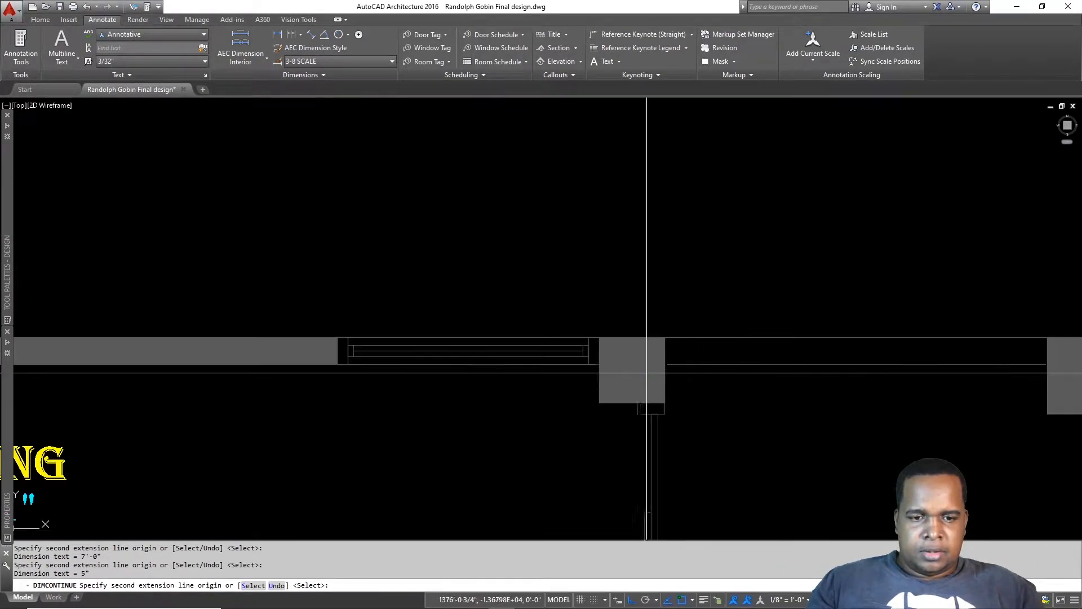
{"action": "scroll", "coordinate": [750, 341], "scroll_direction": "down", "scroll_amount": 2}
{"action": "middle_click_drag", "start_coordinate": [789, 343], "coordinate": [549, 357]}
{"action": "scroll", "coordinate": [679, 354], "scroll_direction": "up", "scroll_amount": 2}
{"action": "left_click", "coordinate": [781, 353]}
{"action": "scroll", "coordinate": [799, 355], "scroll_direction": "down", "scroll_amount": 6}
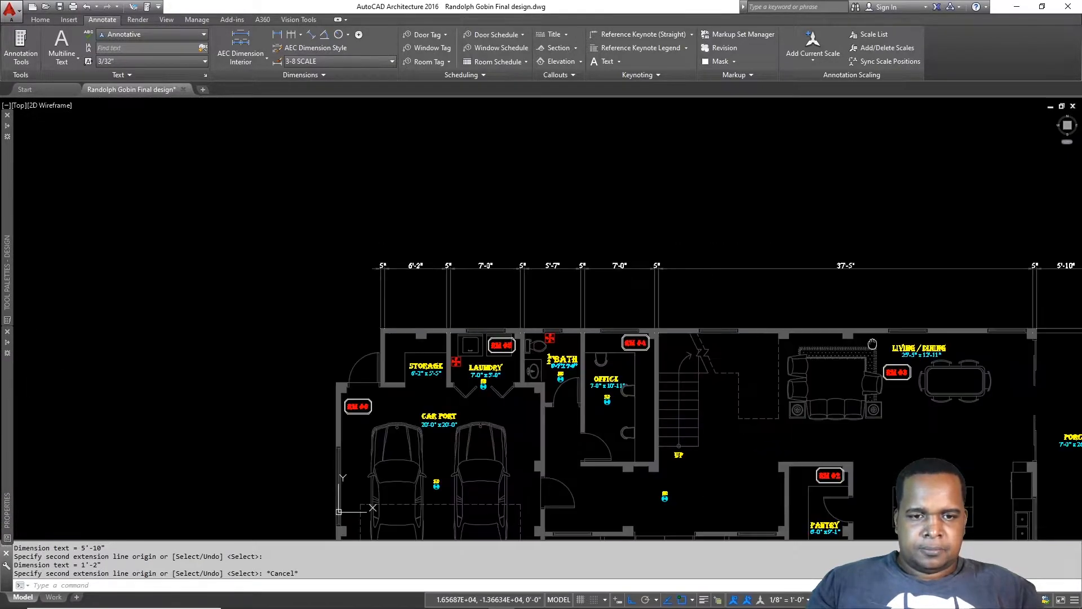
{"action": "key", "text": "Escape"}
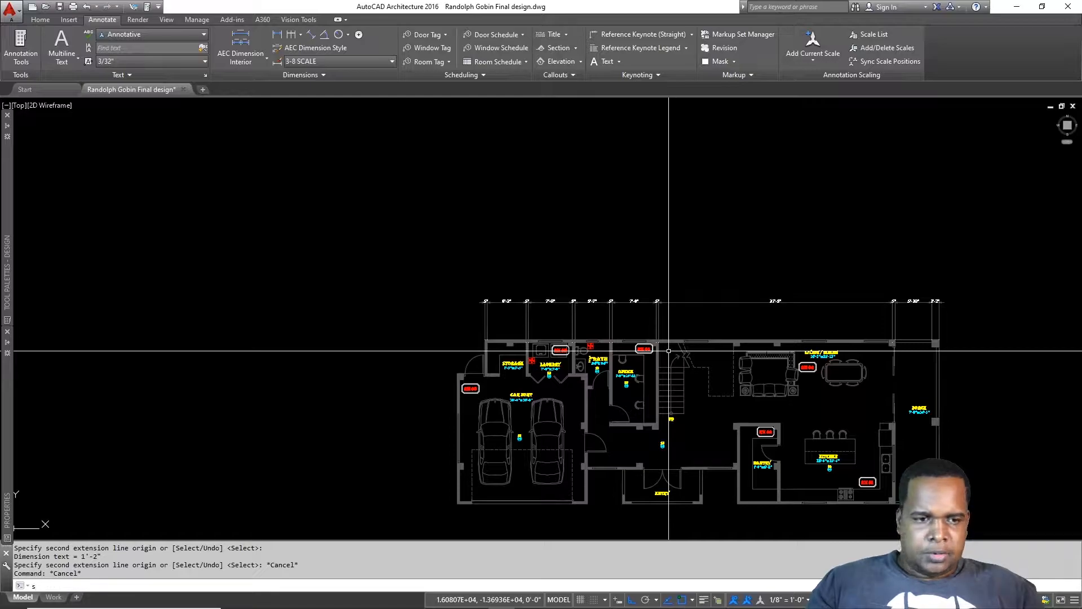
Step: Stretch the top row's extension lines down to meet the back wall
{"action": "key", "text": "Return"}
{"action": "scroll", "coordinate": [922, 356], "scroll_direction": "up", "scroll_amount": 4}
{"action": "left_click", "coordinate": [892, 297]}
{"action": "middle_click_drag", "start_coordinate": [579, 345], "coordinate": [877, 282]}
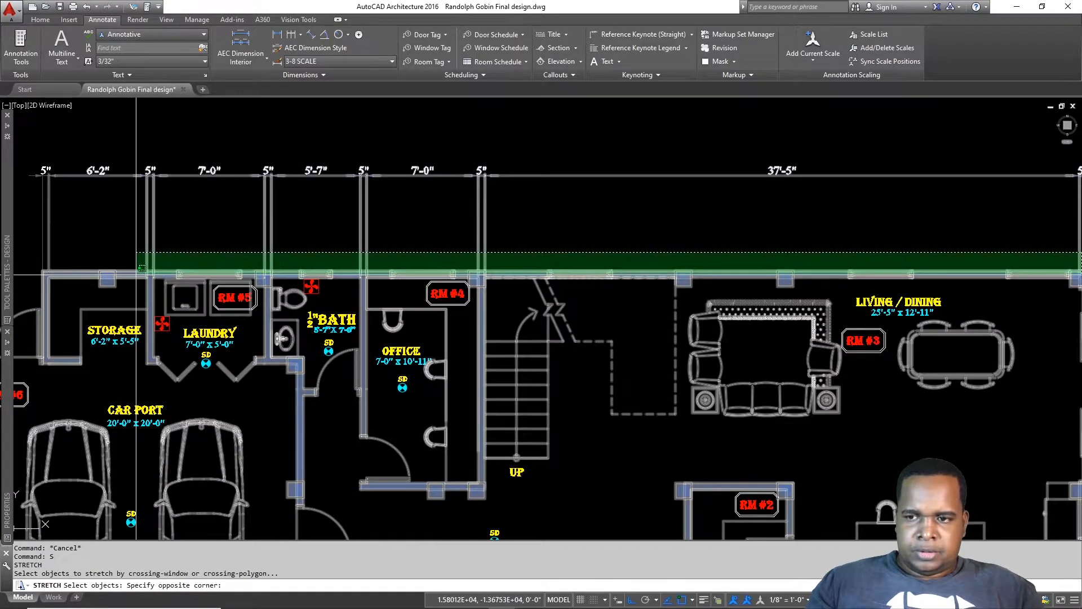
{"action": "left_click", "coordinate": [131, 276]}
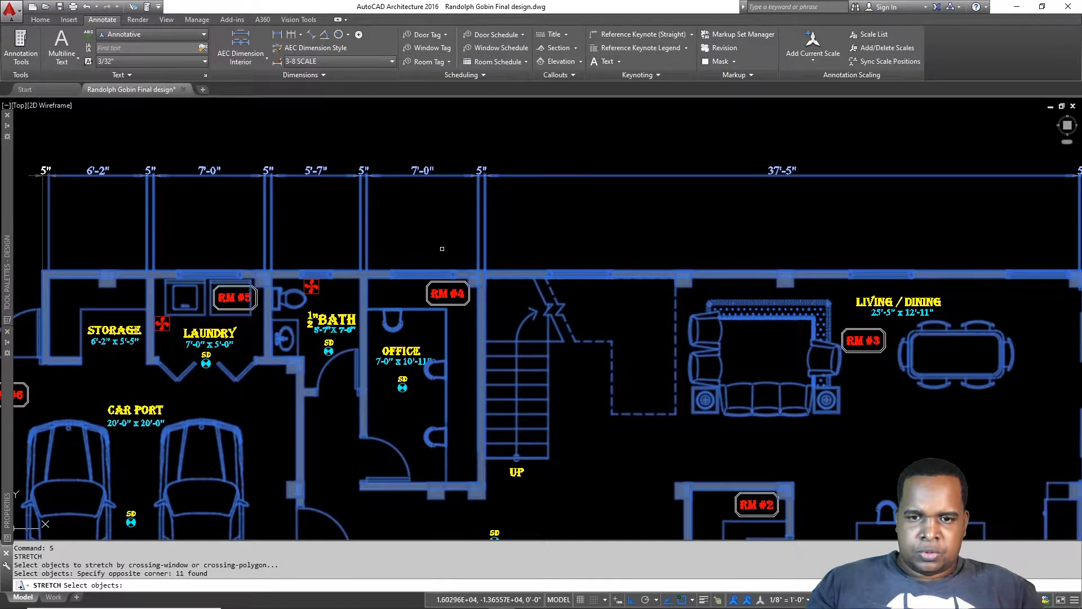
{"action": "scroll", "coordinate": [442, 248], "scroll_direction": "up", "scroll_amount": 2}
{"action": "key", "text": "Return"}
{"action": "left_click", "coordinate": [535, 285]}
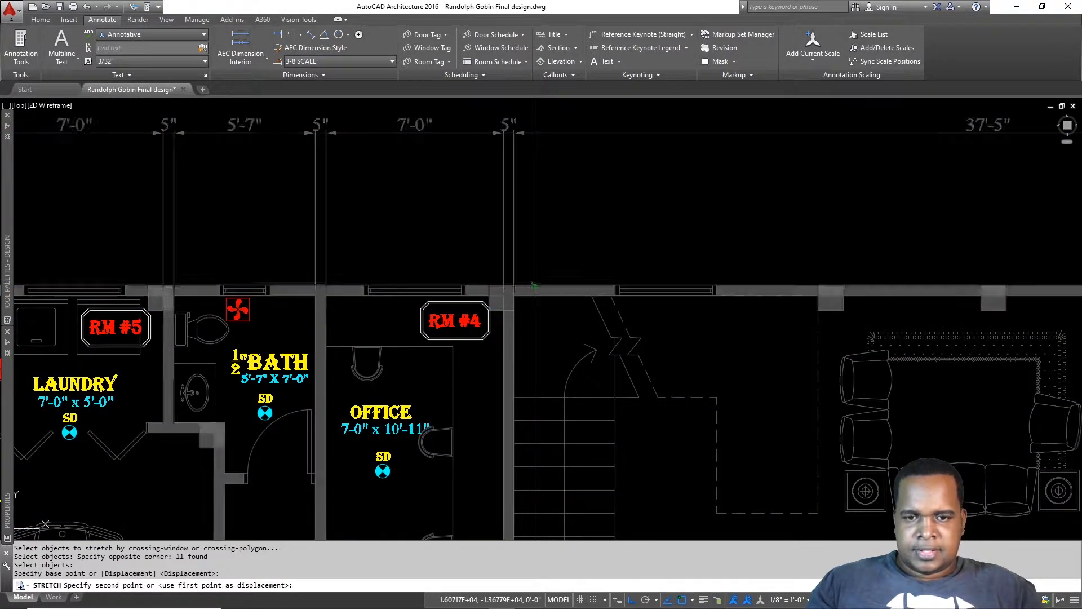
{"action": "left_click", "coordinate": [535, 285]}
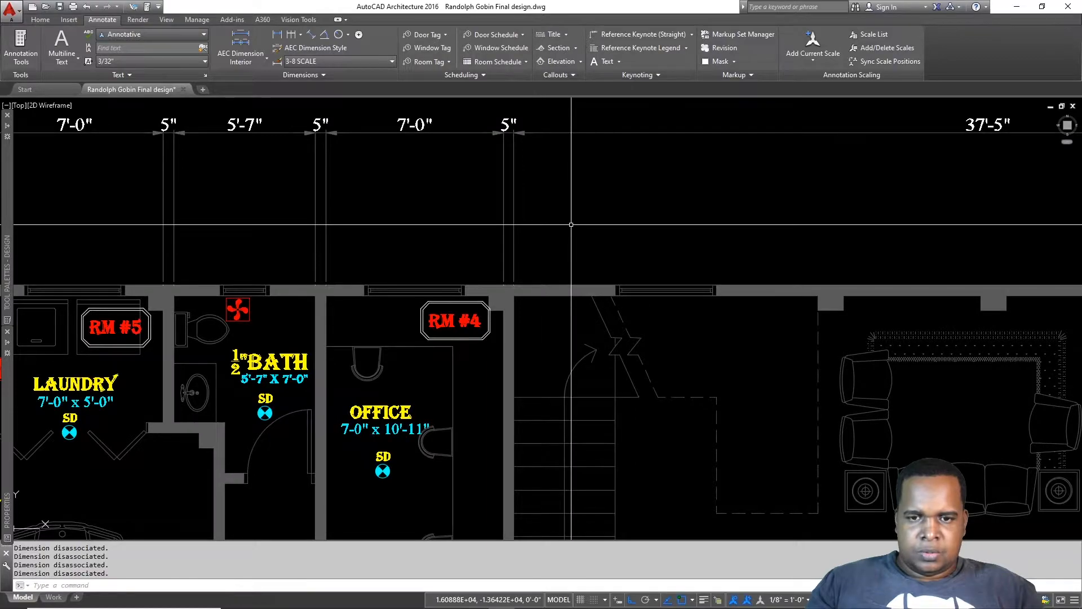
Step: Cancel a stray selection and bring the carport side of the plan into view
{"action": "scroll", "coordinate": [571, 221], "scroll_direction": "down", "scroll_amount": 3}
{"action": "scroll", "coordinate": [761, 268], "scroll_direction": "up", "scroll_amount": 6}
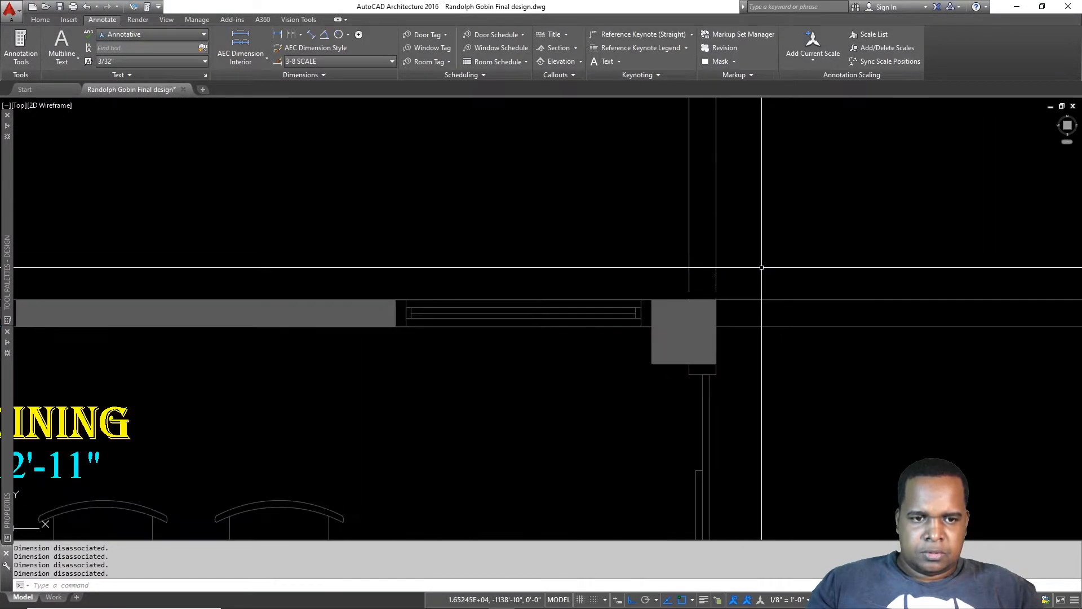
{"action": "left_click", "coordinate": [762, 260]}
{"action": "key", "text": "Escape"}
{"action": "scroll", "coordinate": [778, 268], "scroll_direction": "down", "scroll_amount": 8}
{"action": "middle_click_drag", "start_coordinate": [446, 311], "coordinate": [859, 283]}
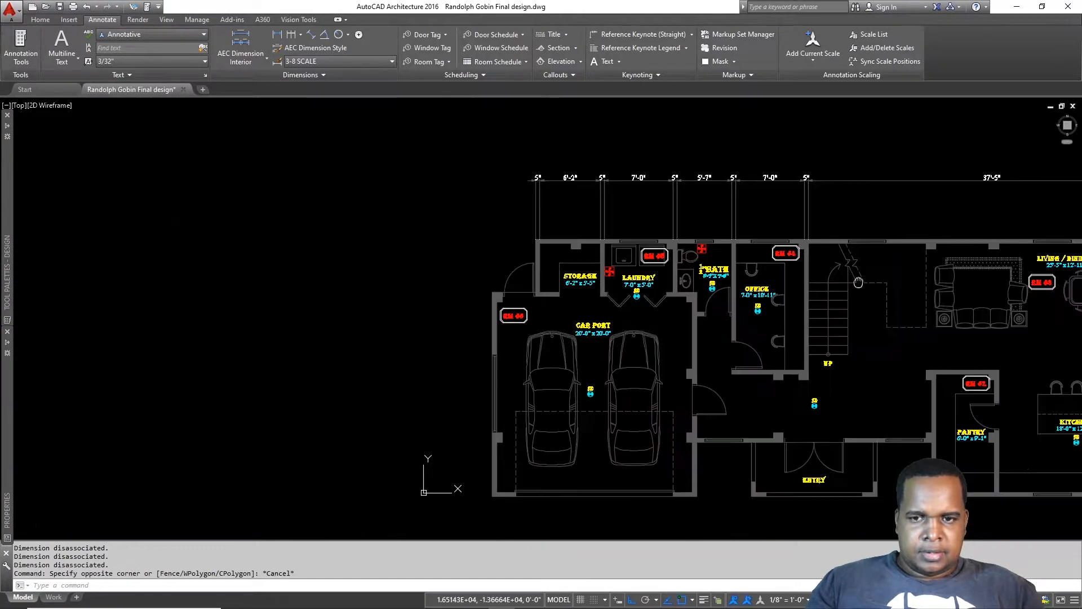
{"action": "scroll", "coordinate": [499, 285], "scroll_direction": "up", "scroll_amount": 4}
Step: Dimension the 5" carport wall with DLI, placed in line with the top row
{"action": "key", "text": "Escape"}
{"action": "type", "text": "dli"}
{"action": "key", "text": "Return"}
{"action": "left_click", "coordinate": [494, 305]}
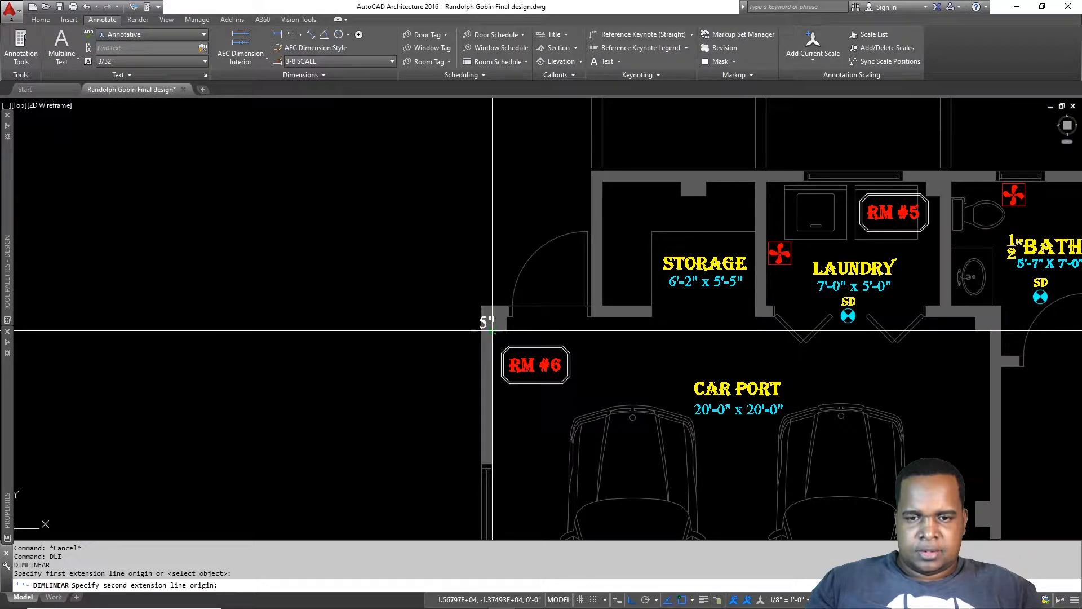
{"action": "left_click", "coordinate": [489, 331]}
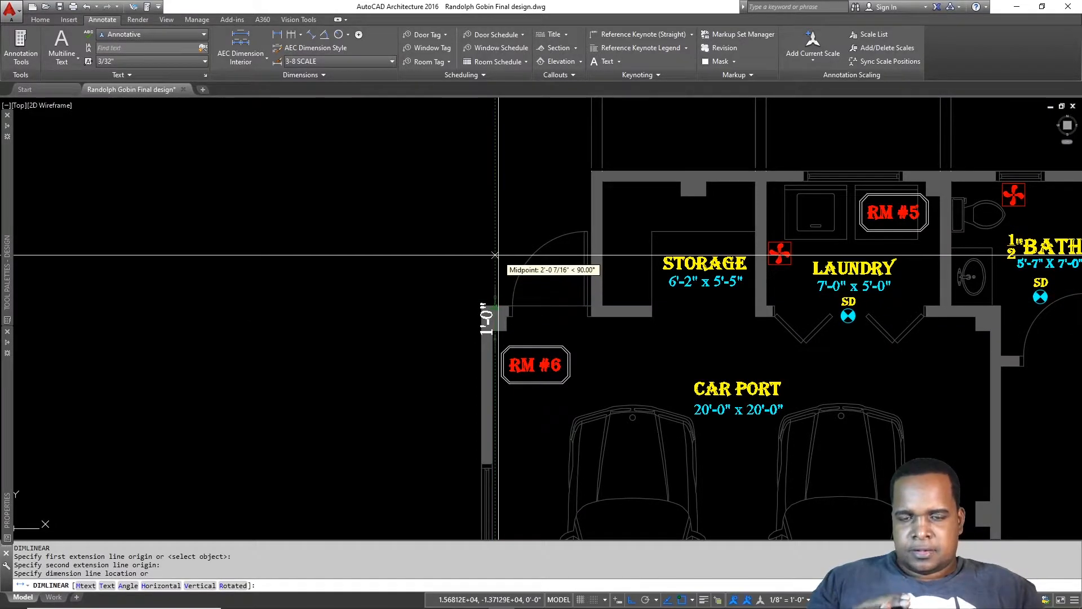
{"action": "scroll", "coordinate": [495, 254], "scroll_direction": "down", "scroll_amount": 4}
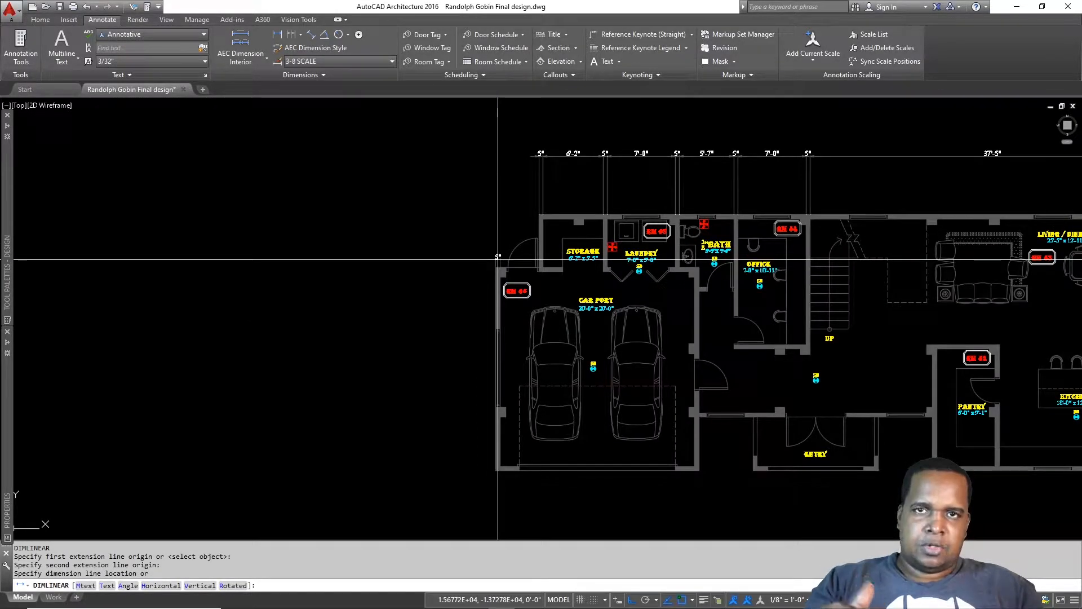
{"action": "scroll", "coordinate": [498, 258], "scroll_direction": "up", "scroll_amount": 4}
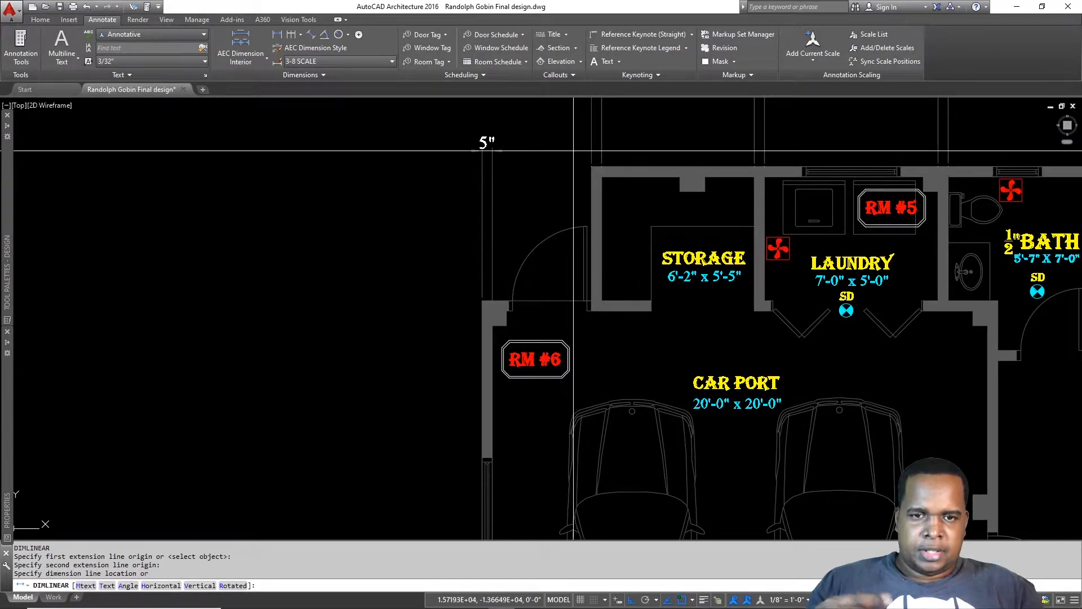
{"action": "scroll", "coordinate": [573, 151], "scroll_direction": "down", "scroll_amount": 3}
{"action": "scroll", "coordinate": [565, 204], "scroll_direction": "up", "scroll_amount": 3}
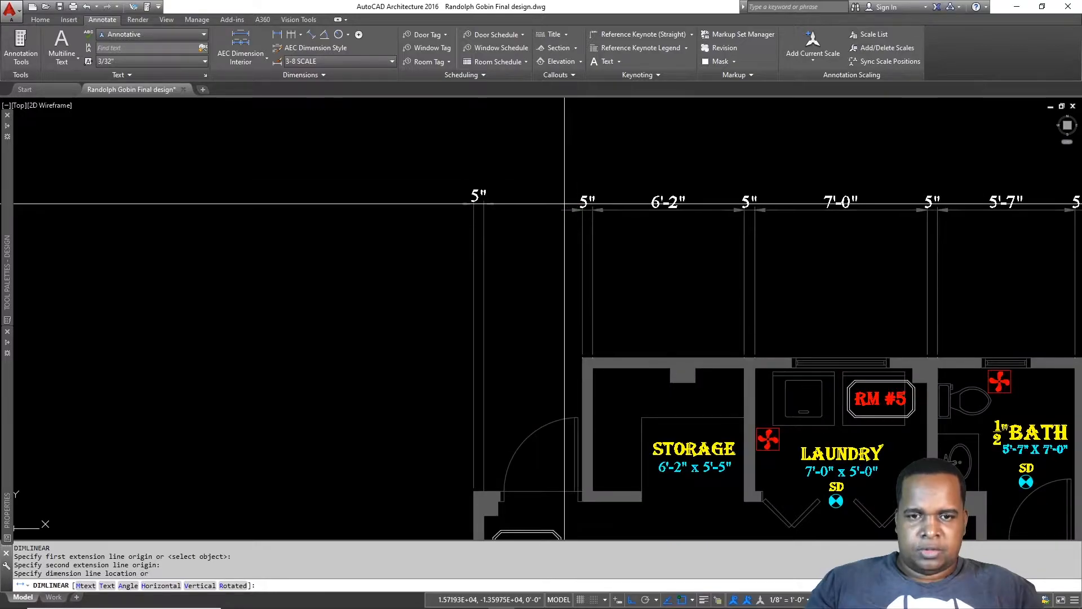
{"action": "left_click", "coordinate": [564, 210]}
Step: Grip-edit the 5" dimension's lower extension line up to the wall
{"action": "left_click", "coordinate": [520, 389]}
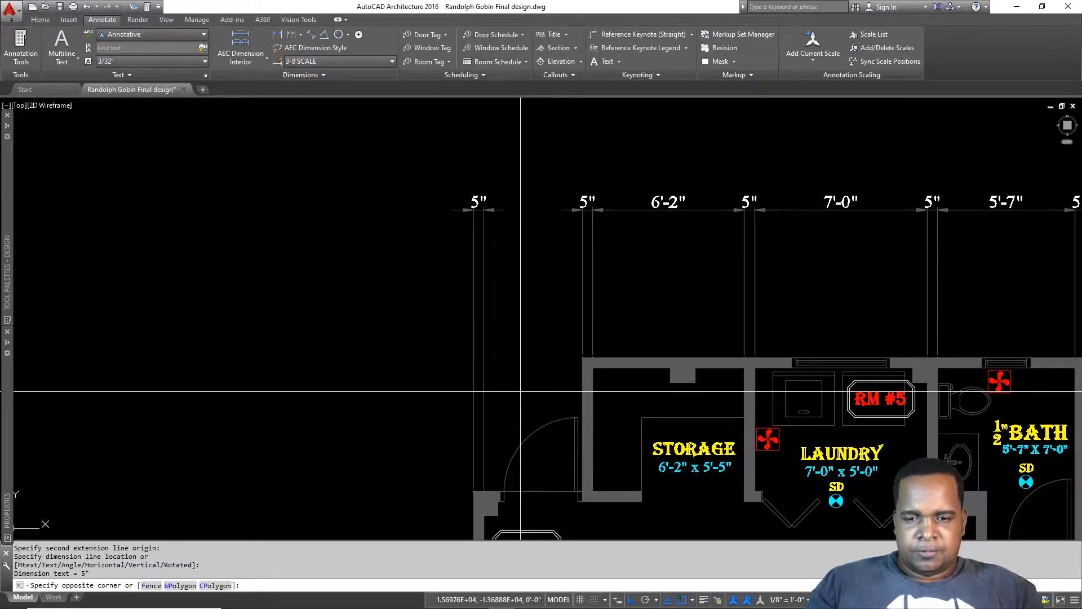
{"action": "left_click", "coordinate": [481, 406]}
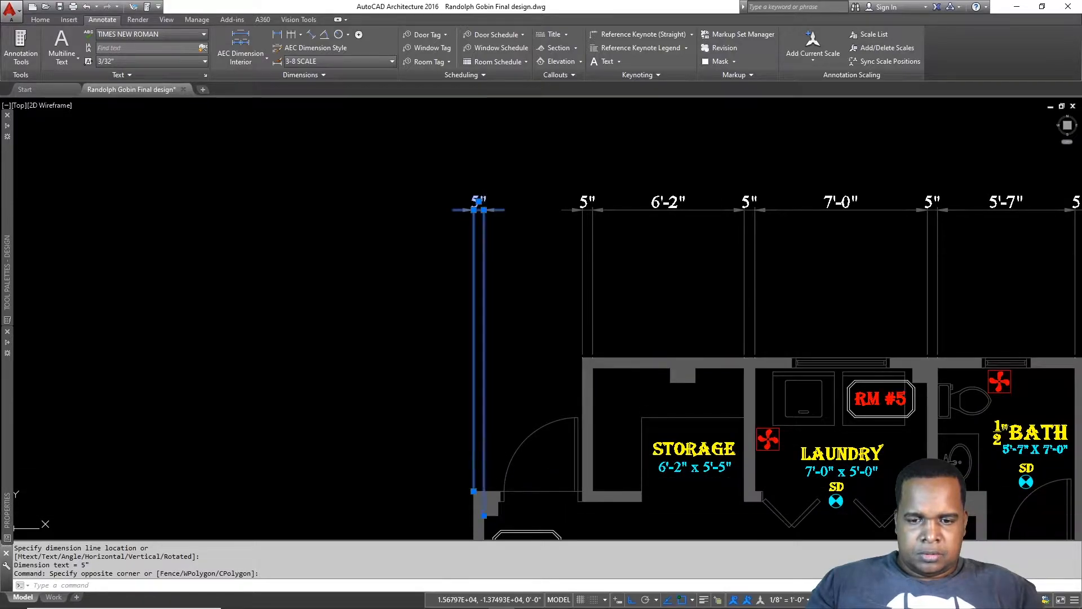
{"action": "left_click", "coordinate": [484, 515]}
{"action": "left_click", "coordinate": [484, 489]}
{"action": "key", "text": "Escape"}
Step: Add a 4'-0" dimension from the carport wall face to the storage wall corner
{"action": "type", "text": "d"}
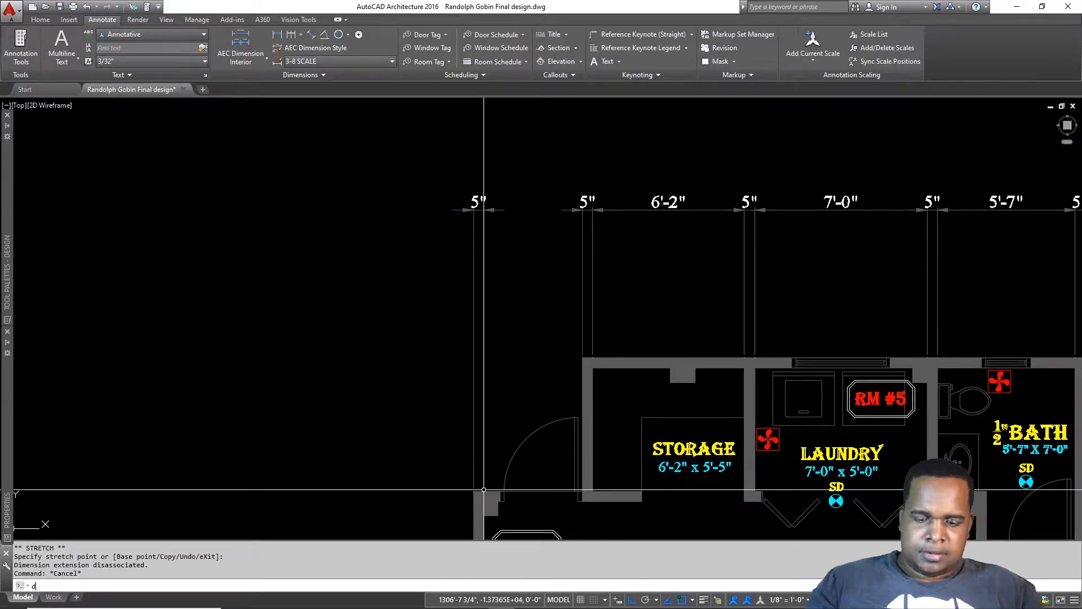
{"action": "type", "text": "li"}
{"action": "key", "text": "Return"}
{"action": "left_click", "coordinate": [484, 490]}
{"action": "left_click", "coordinate": [581, 359]}
{"action": "left_click", "coordinate": [581, 210]}
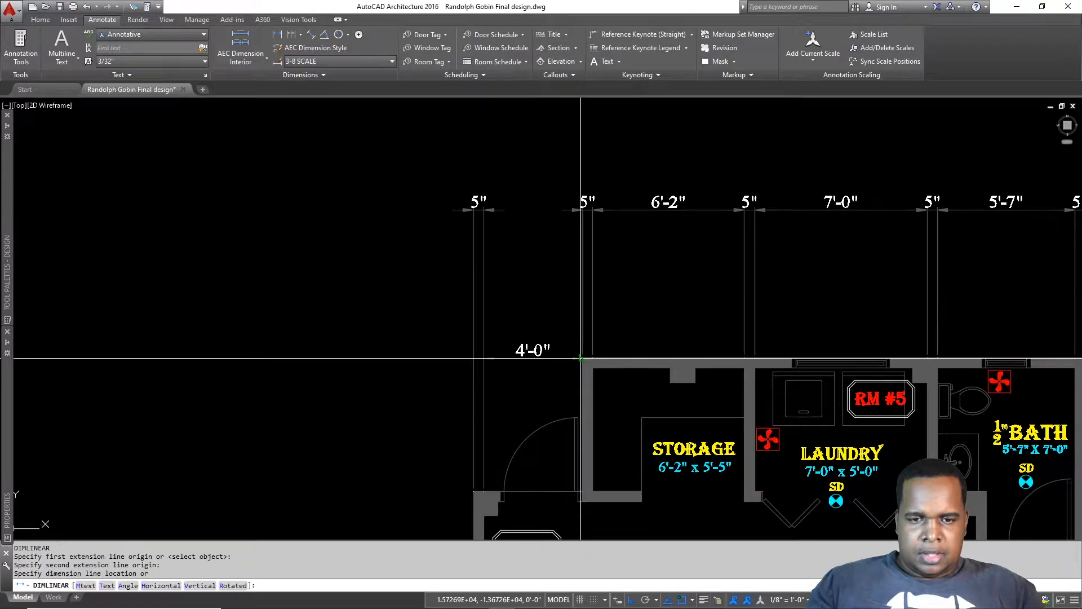
{"action": "scroll", "coordinate": [394, 304], "scroll_direction": "down", "scroll_amount": 4}
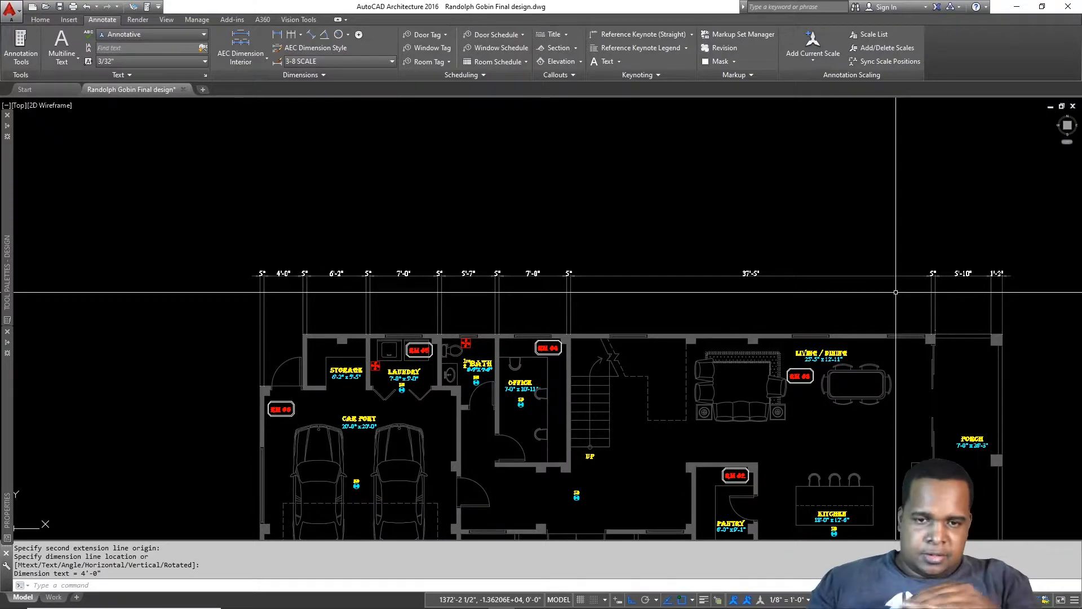
Step: Start a linear dimension for the overall length from the porch corner
{"action": "key", "text": "Escape"}
{"action": "type", "text": "dli"}
{"action": "key", "text": "Return"}
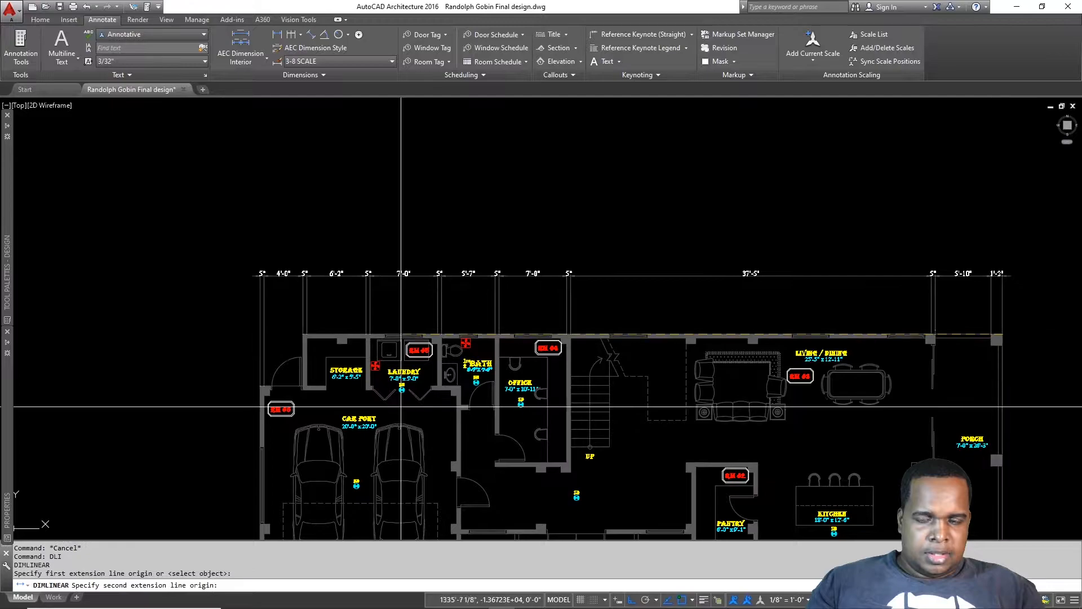
{"action": "left_click", "coordinate": [301, 335]}
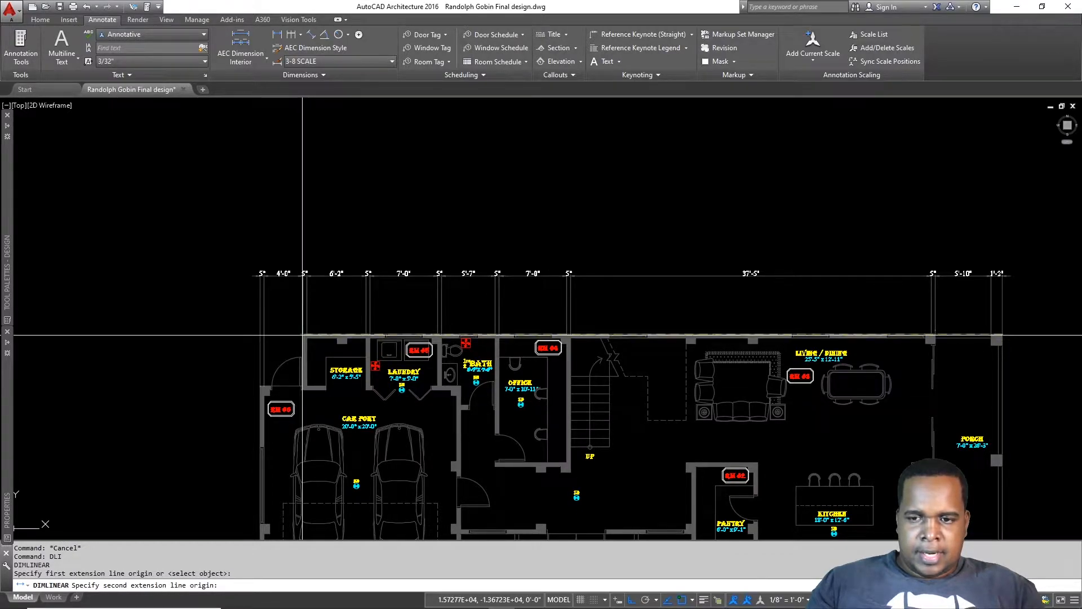
{"action": "scroll", "coordinate": [303, 335], "scroll_direction": "up", "scroll_amount": 4}
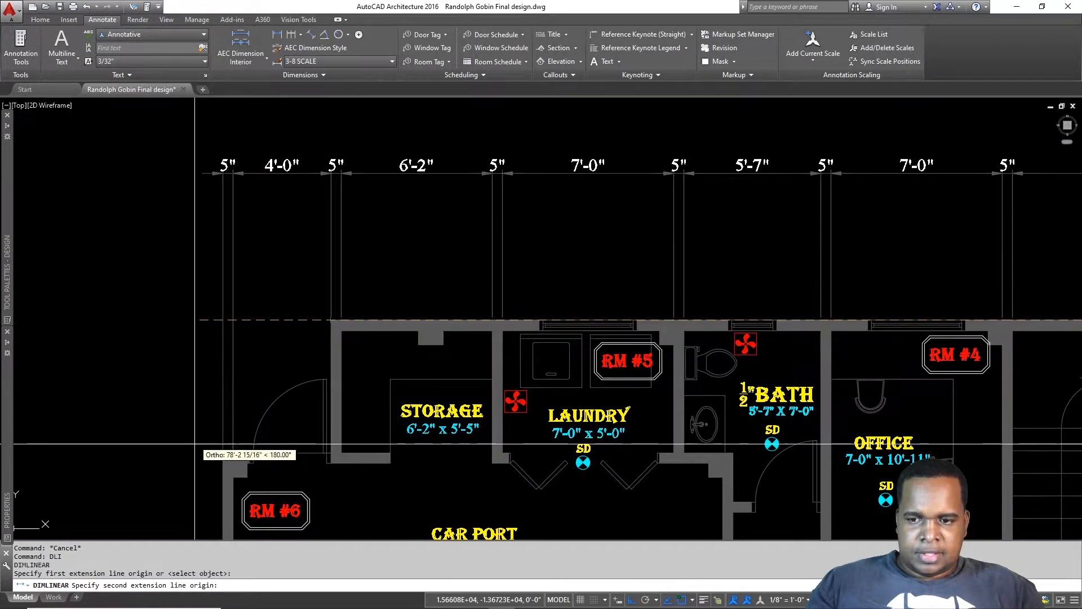
Step: Place the overall dimension to the storage wall corner at a 9' offset
{"action": "left_click", "coordinate": [331, 320]}
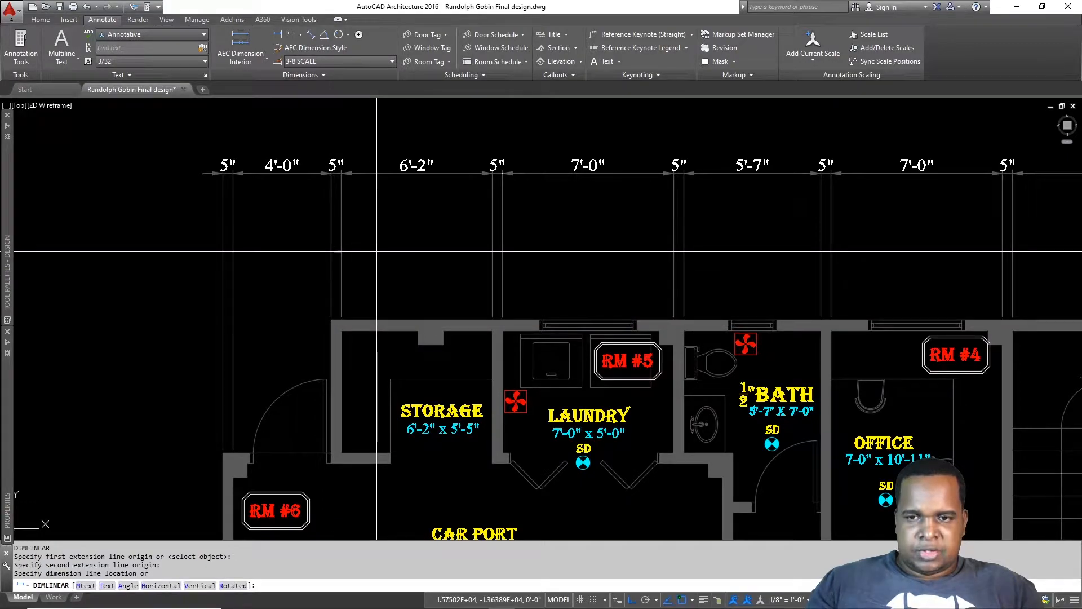
{"action": "type", "text": "9'"}
{"action": "key", "text": "Return"}
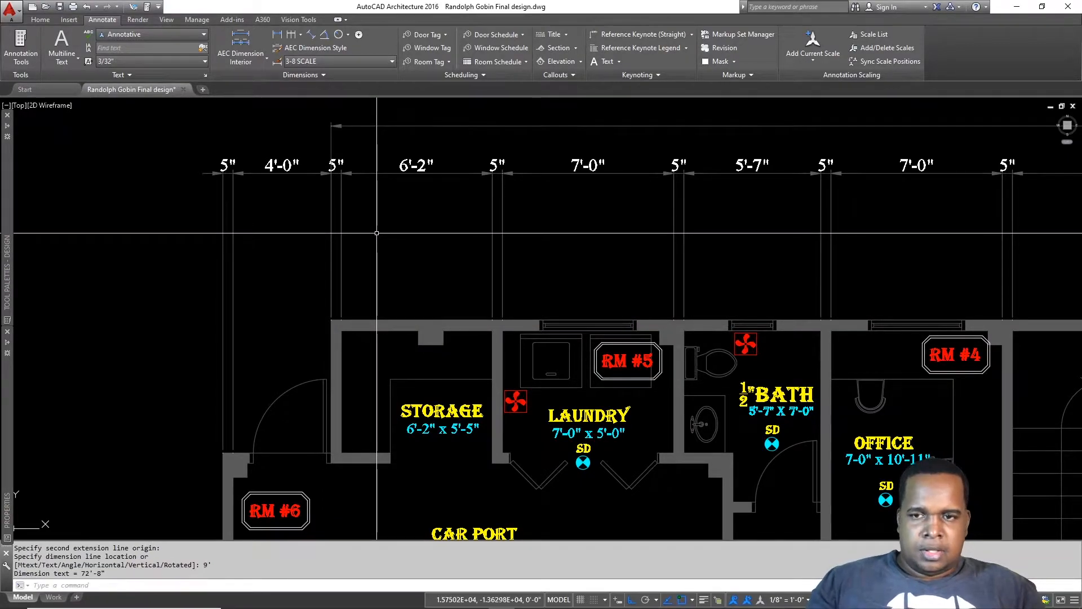
{"action": "scroll", "coordinate": [361, 214], "scroll_direction": "down", "scroll_amount": 2}
Step: Grip-stretch the overall dimension's left end to the carport wall corner, making 77'-1"
{"action": "middle_click_drag", "start_coordinate": [387, 194], "coordinate": [477, 213]}
{"action": "left_click", "coordinate": [432, 179]}
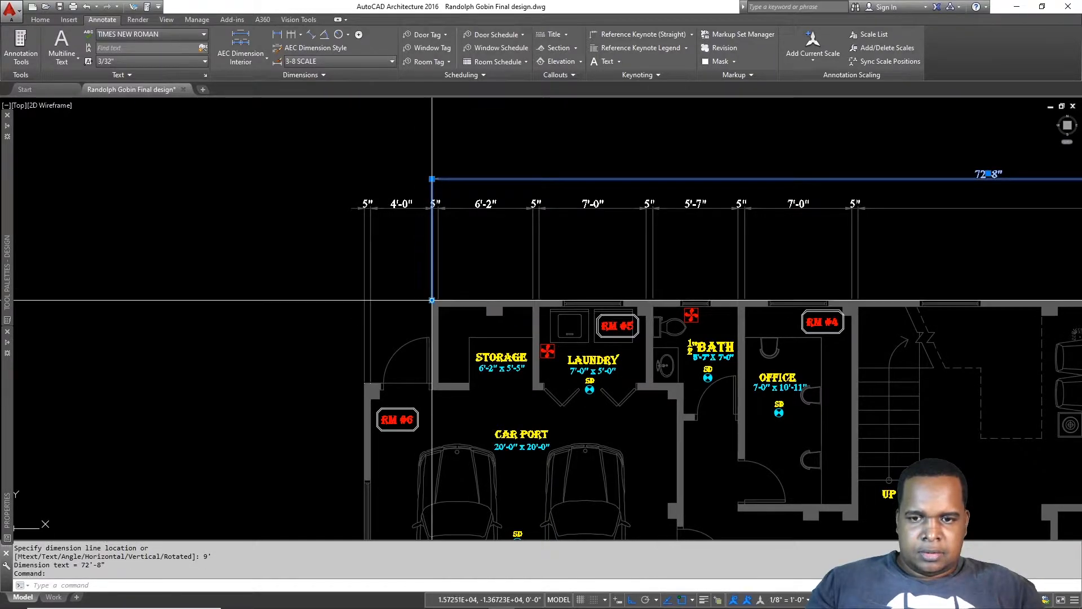
{"action": "left_click", "coordinate": [432, 300]}
{"action": "left_click", "coordinate": [365, 383]}
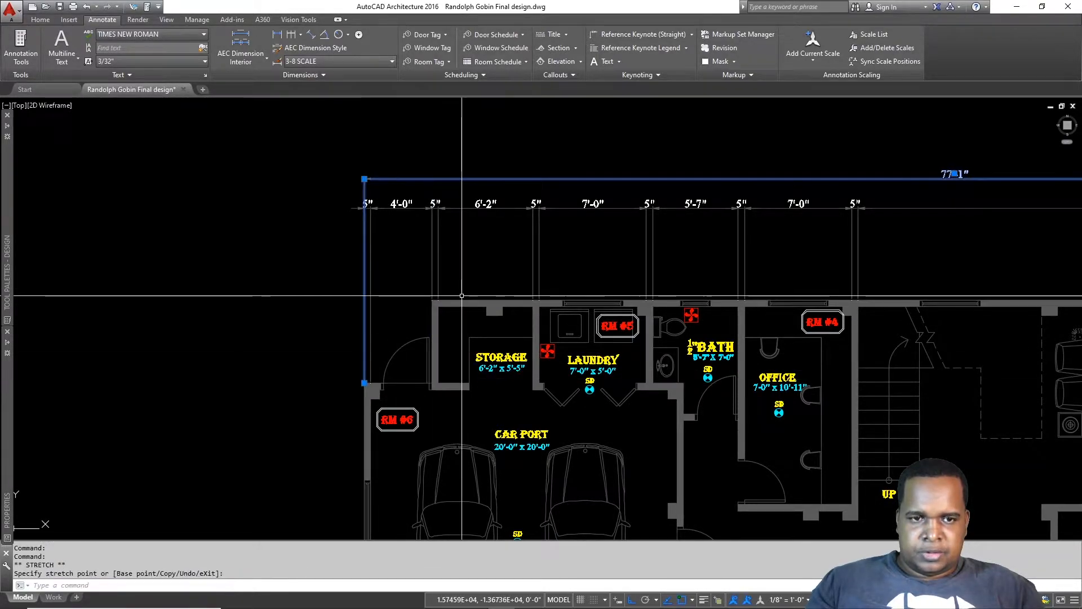
{"action": "scroll", "coordinate": [462, 298], "scroll_direction": "down", "scroll_amount": 2}
{"action": "middle_click_drag", "start_coordinate": [689, 235], "coordinate": [574, 220]}
{"action": "key", "text": "Escape"}
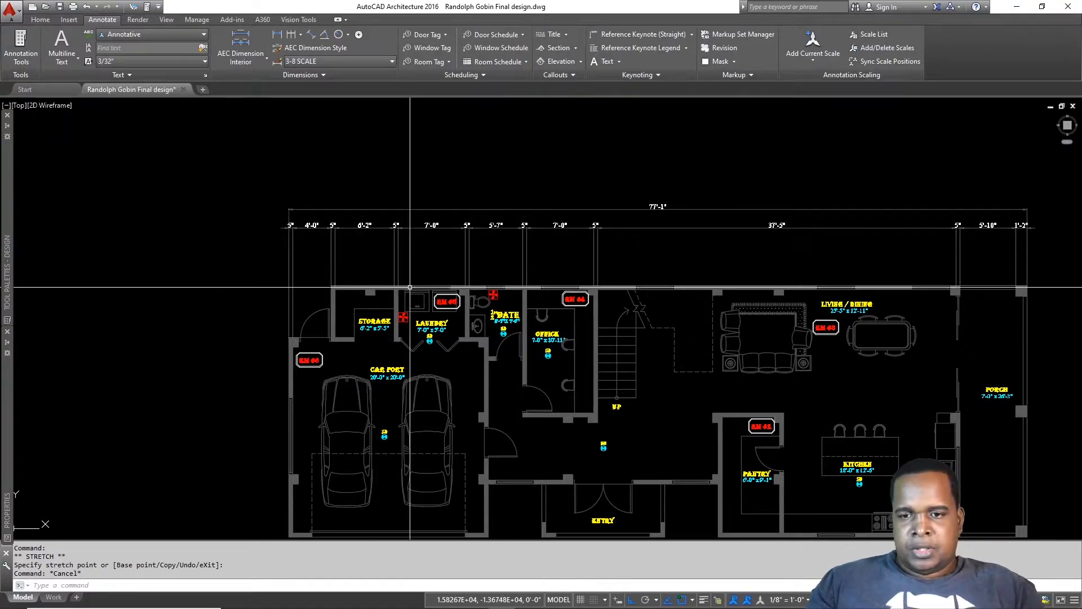
Step: Bring the carport, laundry and bath into view; open and dismiss dimension style settings
{"action": "scroll", "coordinate": [459, 271], "scroll_direction": "up", "scroll_amount": 2}
{"action": "middle_click_drag", "start_coordinate": [462, 262], "coordinate": [441, 277]}
{"action": "key", "text": "Escape"}
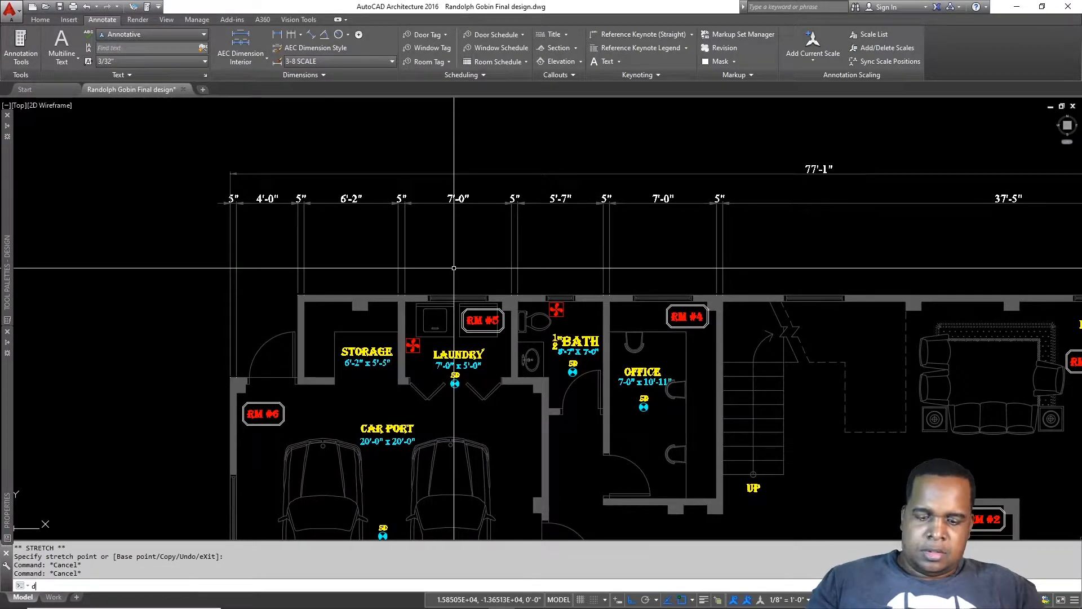
{"action": "key", "text": "Return"}
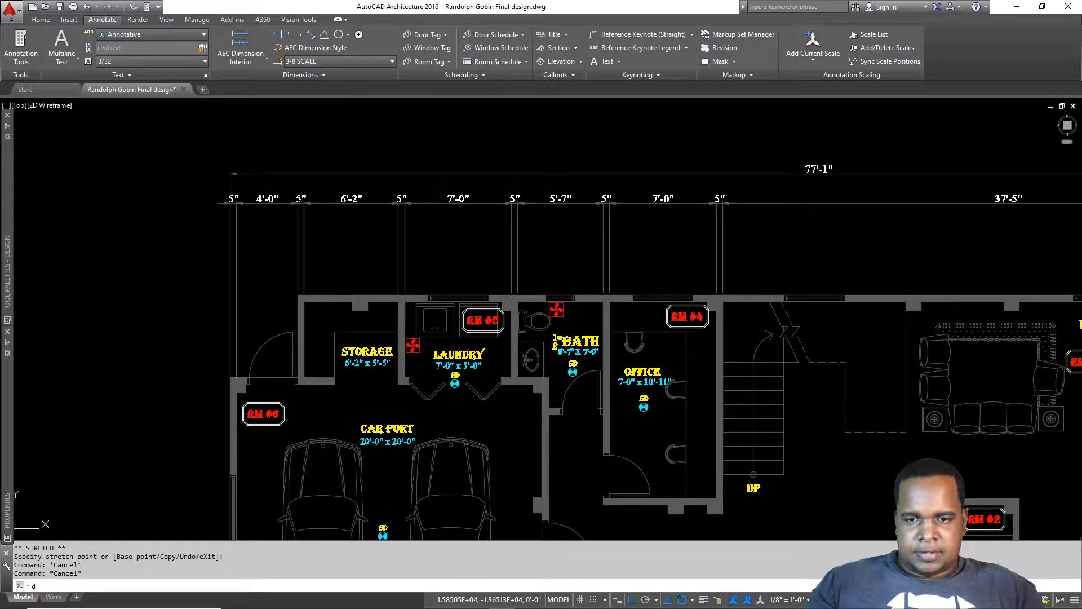
{"action": "key", "text": "Escape"}
Step: Start the lower top-wall row with a 1'-6" linear dimension to the laundry wall corner
{"action": "type", "text": "d"}
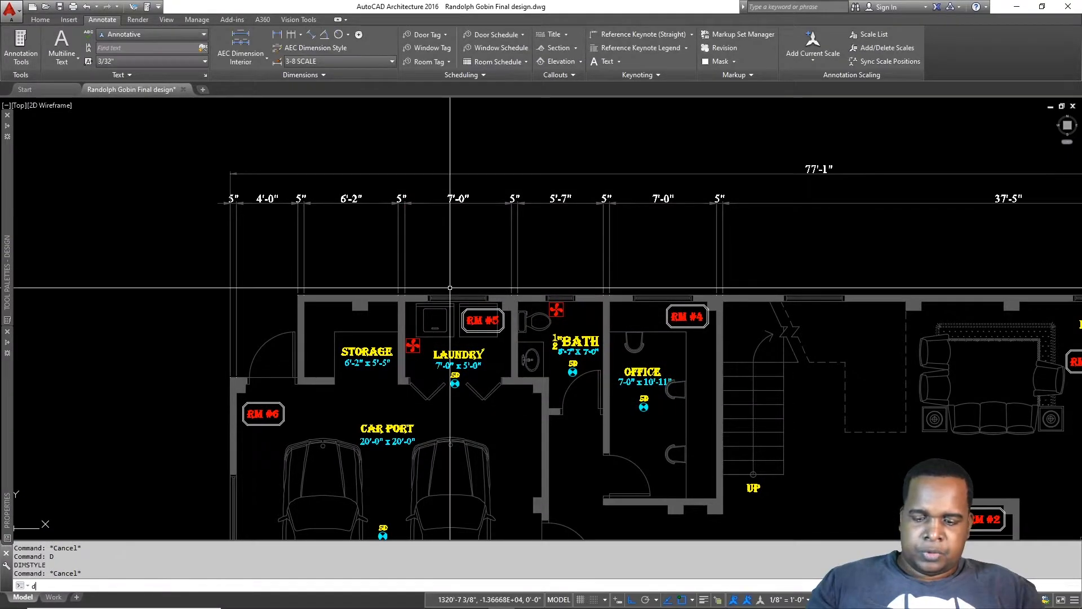
{"action": "type", "text": "li"}
{"action": "key", "text": "Return"}
{"action": "scroll", "coordinate": [449, 287], "scroll_direction": "up", "scroll_amount": 5}
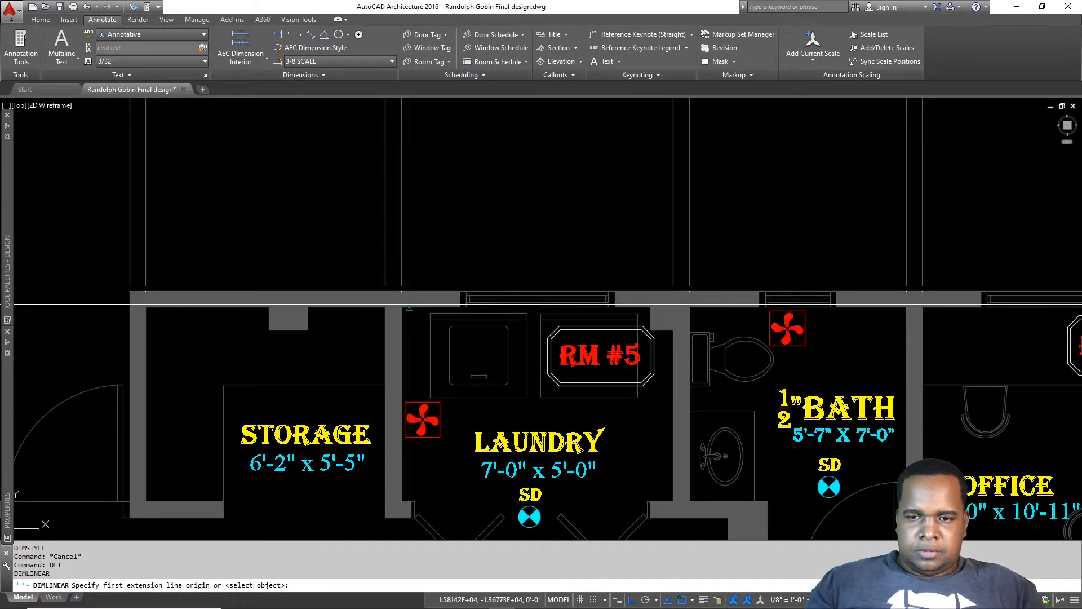
{"action": "left_click", "coordinate": [459, 291]}
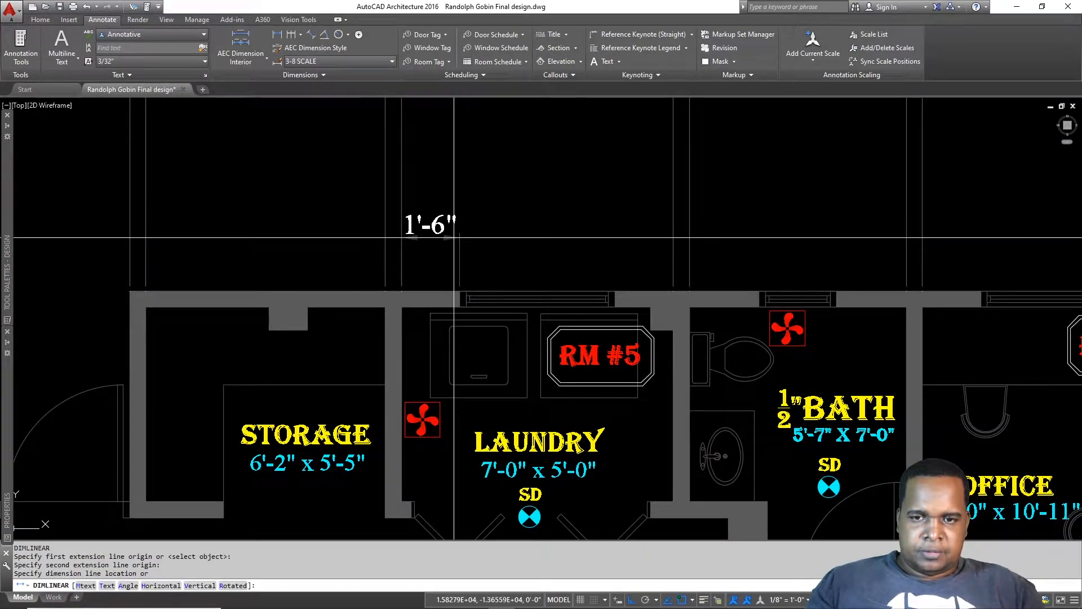
{"action": "type", "text": "36"}
{"action": "key", "text": "Return"}
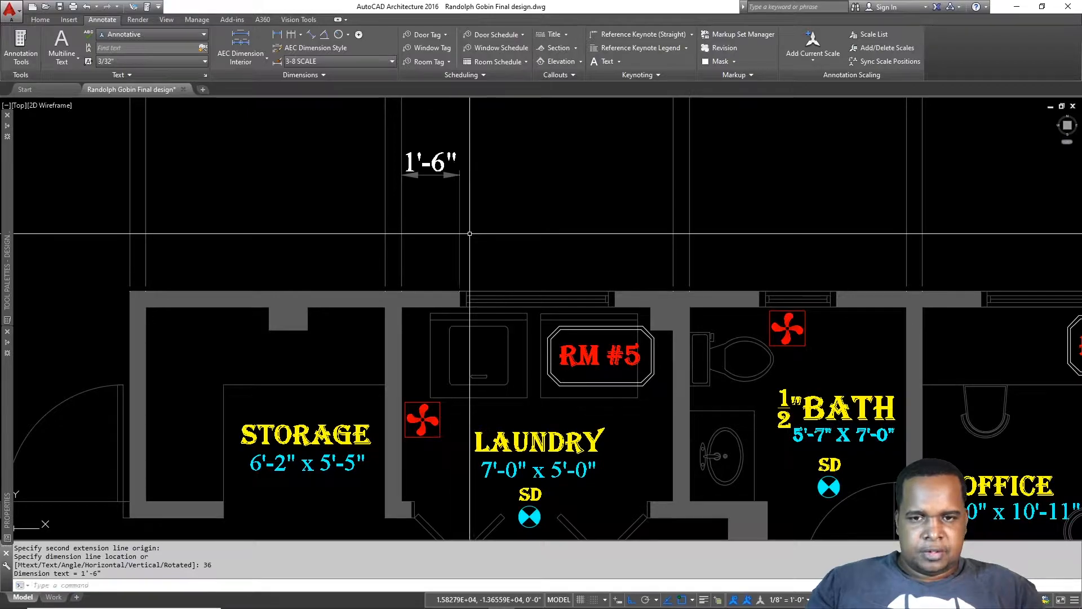
{"action": "scroll", "coordinate": [354, 260], "scroll_direction": "down", "scroll_amount": 4}
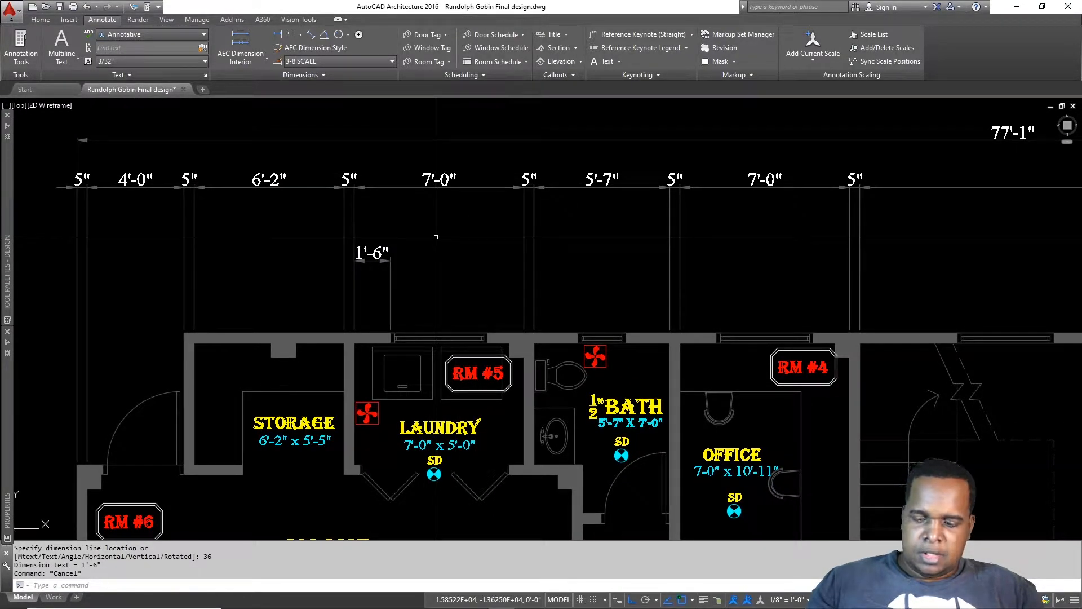
Step: Continue across the laundry and bath windows: 4'-0", 5", 1'-9½", 2'-0", 1'-9½", 5"
{"action": "type", "text": "dco"}
{"action": "key", "text": "Return"}
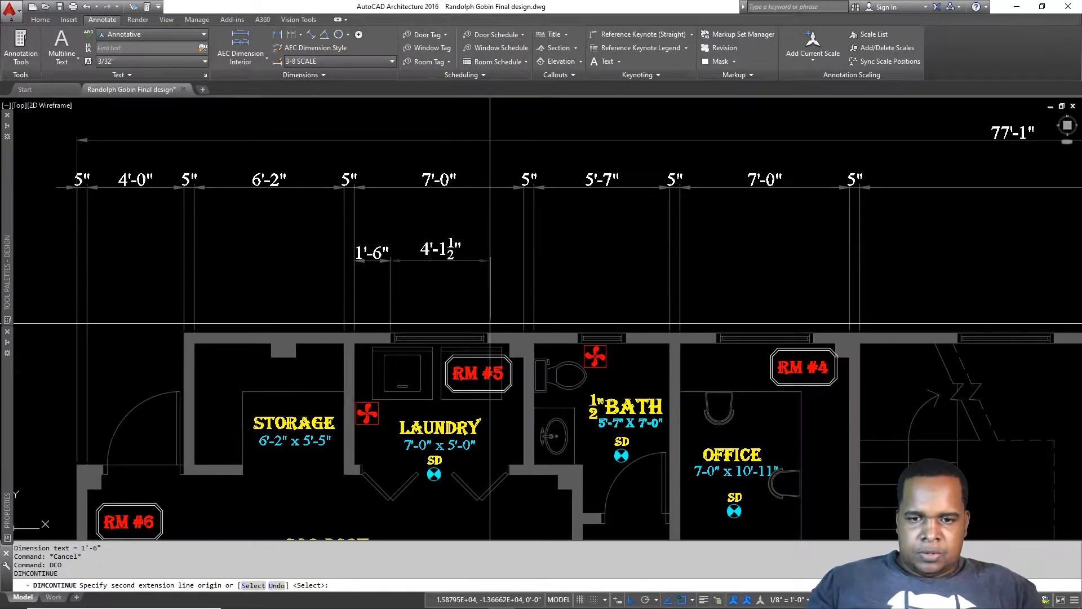
{"action": "left_click", "coordinate": [488, 333]}
{"action": "scroll", "coordinate": [520, 325], "scroll_direction": "up", "scroll_amount": 2}
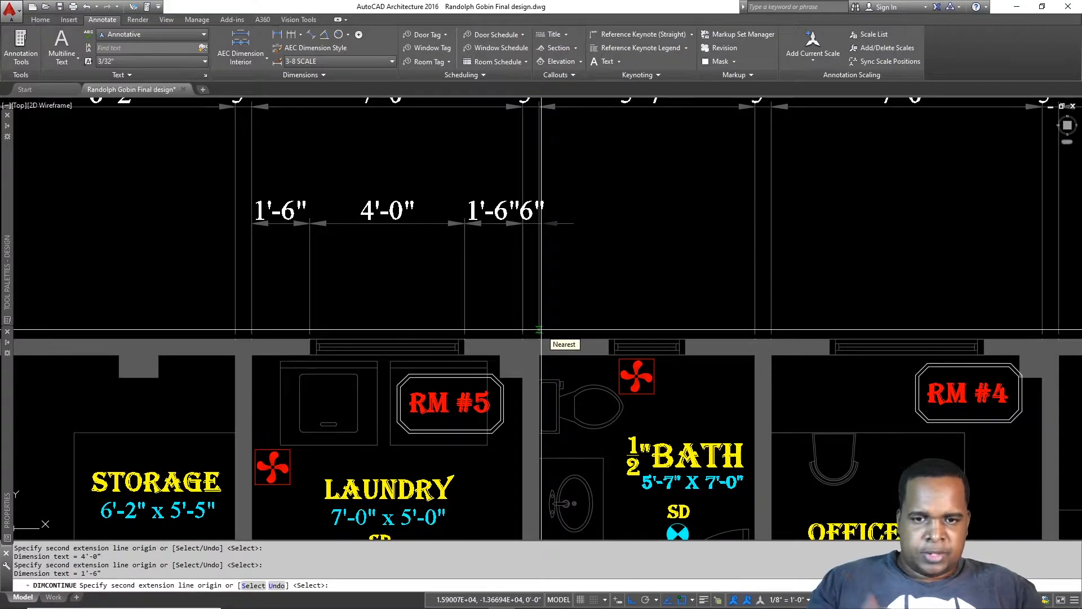
{"action": "left_click", "coordinate": [539, 331]}
{"action": "left_click", "coordinate": [609, 333]}
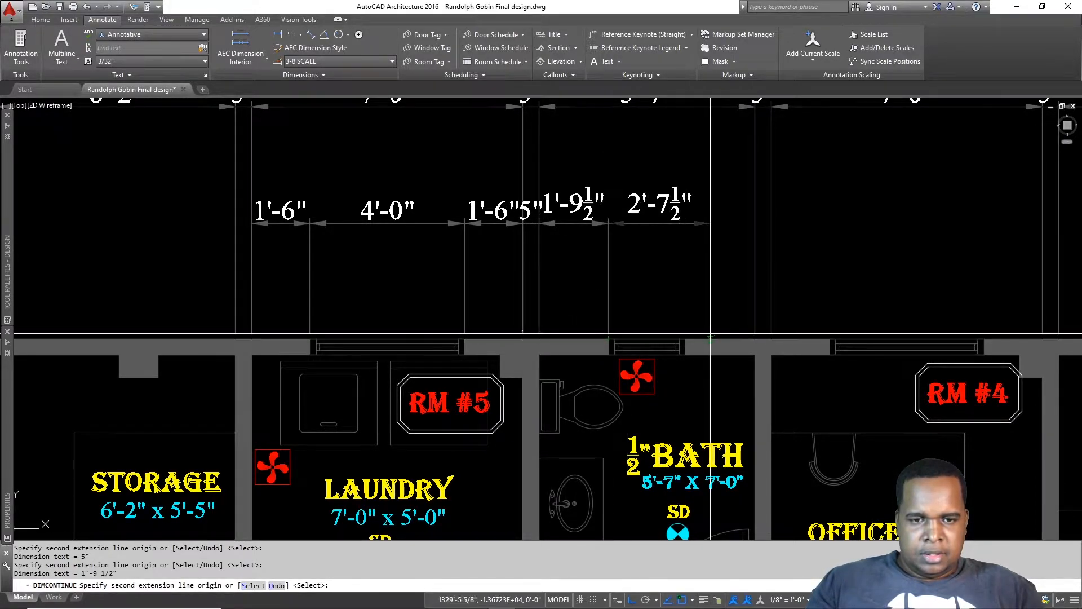
{"action": "left_click", "coordinate": [686, 334]}
{"action": "left_click", "coordinate": [754, 334]}
{"action": "left_click", "coordinate": [771, 335]}
Step: Continue past RM #4 to the office window with 4'-0", 1'-6" and 4'-0" dimensions
{"action": "scroll", "coordinate": [958, 332], "scroll_direction": "up", "scroll_amount": 2}
{"action": "middle_click_drag", "start_coordinate": [959, 333], "coordinate": [594, 338]}
{"action": "left_click", "coordinate": [638, 348]}
{"action": "left_click", "coordinate": [728, 336]}
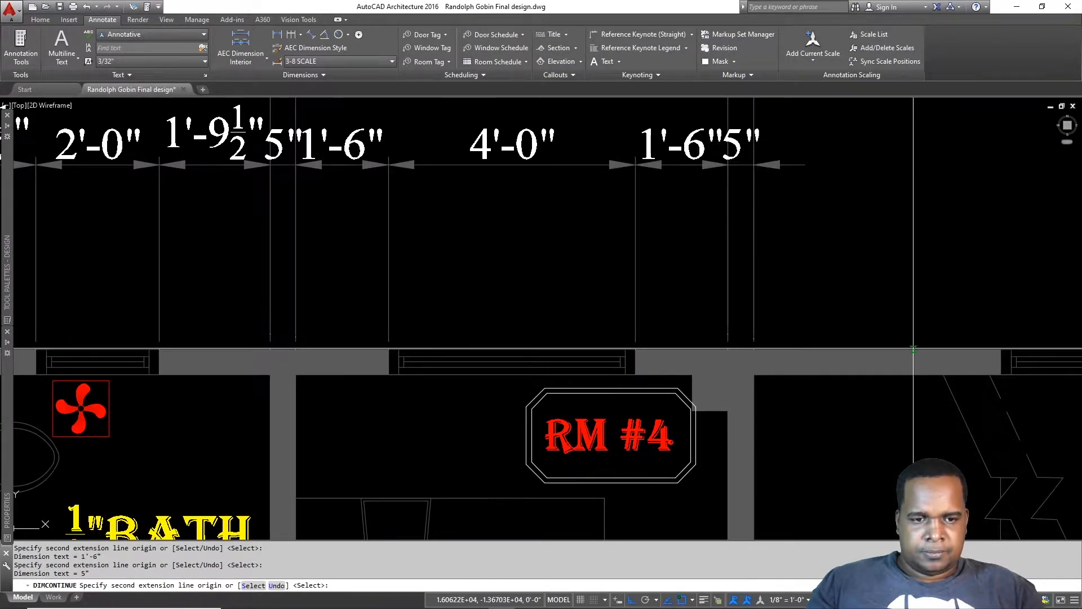
{"action": "middle_click_drag", "start_coordinate": [756, 338], "coordinate": [321, 343]}
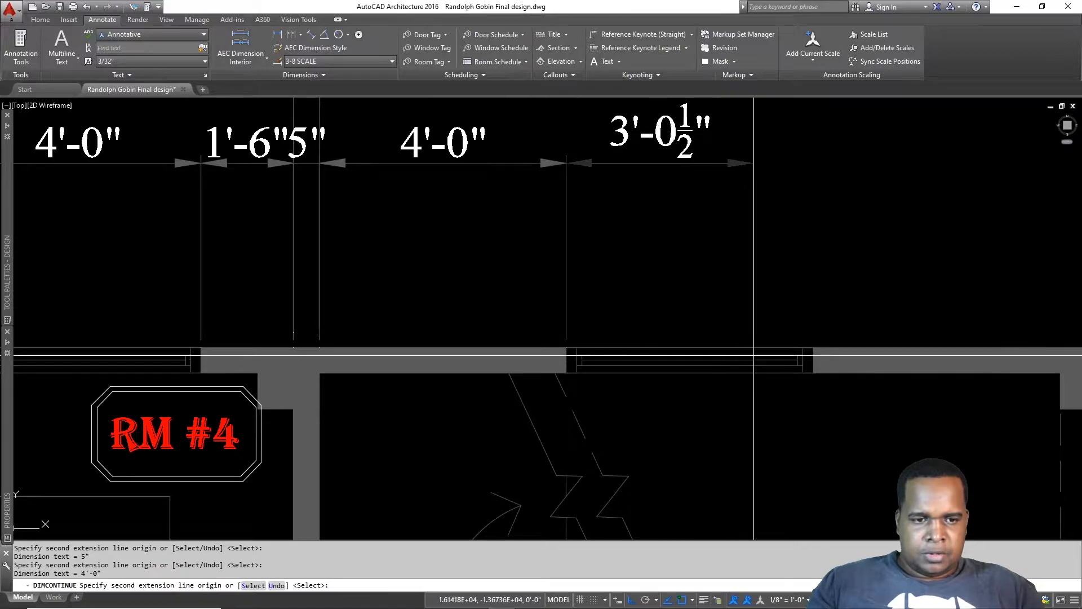
{"action": "left_click", "coordinate": [813, 345]}
Step: Finish the row across the living-room windows: 14'-11", 4'-0", 5'-11", 4'-0" and 7"
{"action": "scroll", "coordinate": [826, 347], "scroll_direction": "down", "scroll_amount": 2}
{"action": "middle_click_drag", "start_coordinate": [889, 337], "coordinate": [426, 357]}
{"action": "middle_click_drag", "start_coordinate": [758, 354], "coordinate": [439, 361]}
{"action": "left_click", "coordinate": [613, 374]}
{"action": "left_click", "coordinate": [767, 374]}
{"action": "middle_click_drag", "start_coordinate": [822, 361], "coordinate": [535, 374]}
{"action": "left_click", "coordinate": [517, 374]}
{"action": "left_click", "coordinate": [672, 370]}
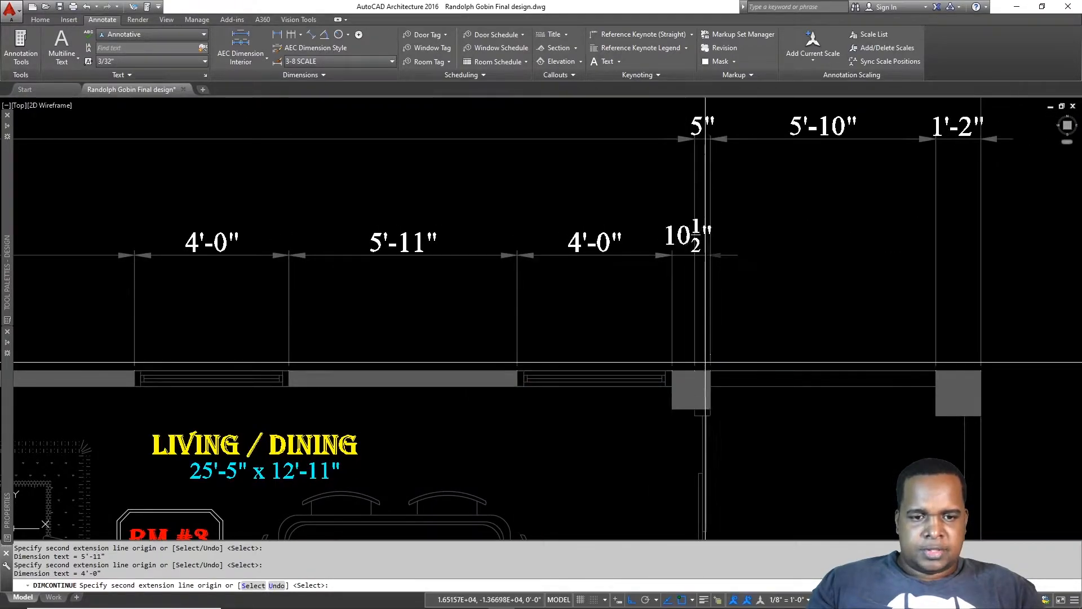
{"action": "left_click", "coordinate": [695, 369]}
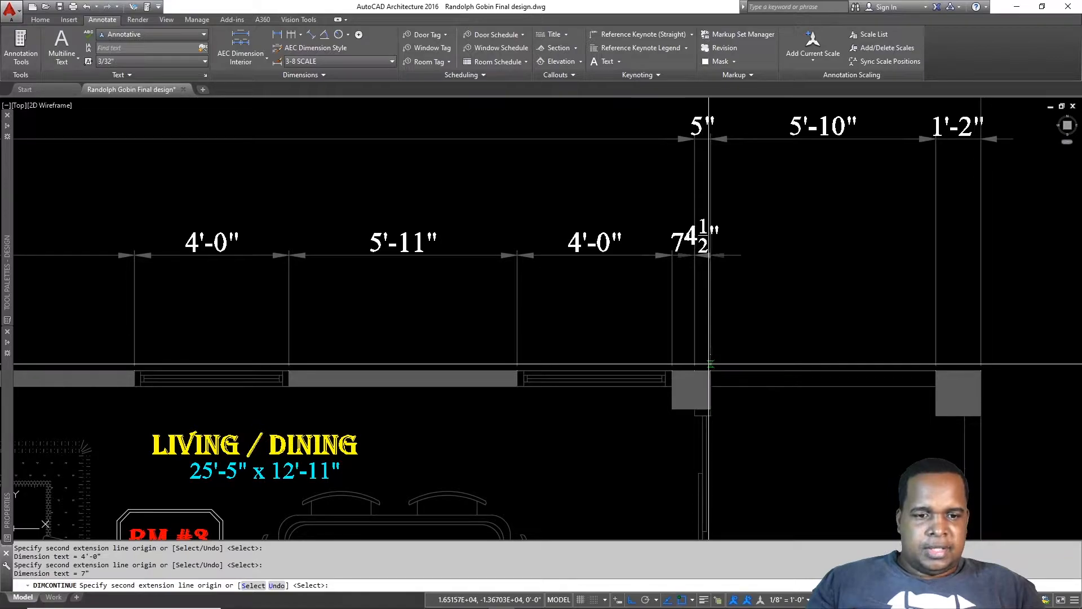
{"action": "key", "text": "Escape"}
{"action": "scroll", "coordinate": [721, 255], "scroll_direction": "down", "scroll_amount": 4}
{"action": "middle_click_drag", "start_coordinate": [800, 250], "coordinate": [1070, 228]}
{"action": "middle_click_drag", "start_coordinate": [393, 270], "coordinate": [572, 272]}
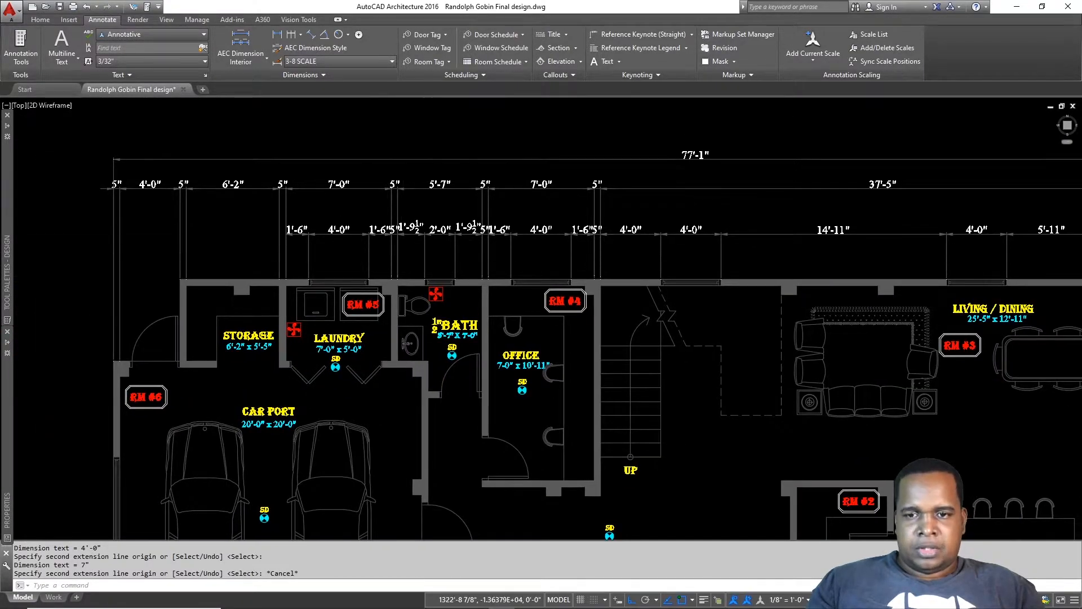
{"action": "scroll", "coordinate": [389, 231], "scroll_direction": "up", "scroll_amount": 4}
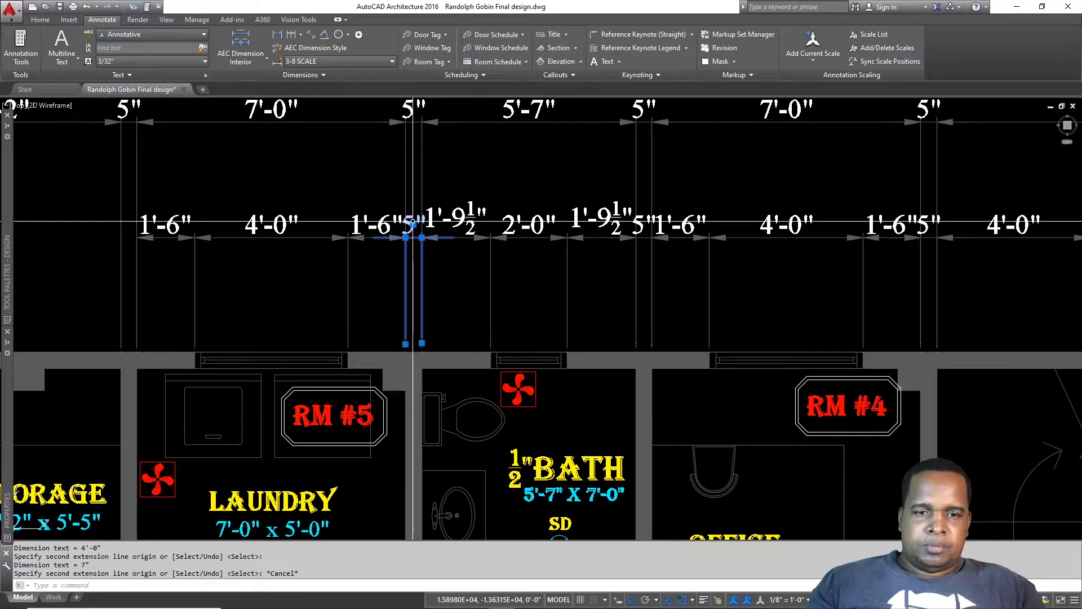
Step: Delete the three redundant 5" dimensions from the opening row
{"action": "left_click", "coordinate": [639, 221]}
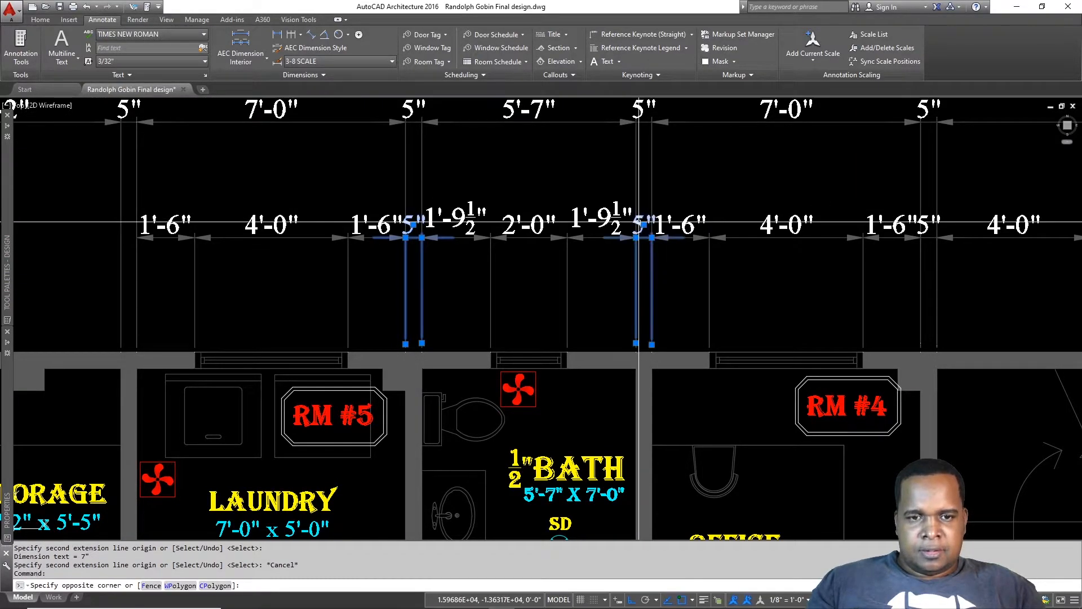
{"action": "left_click", "coordinate": [925, 224]}
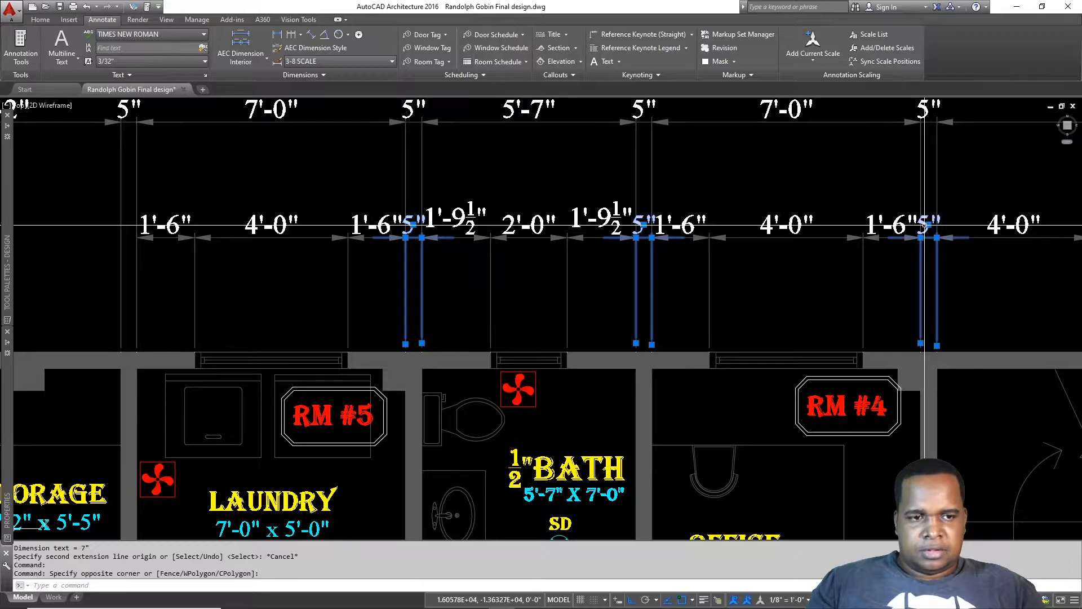
{"action": "key", "text": "Delete"}
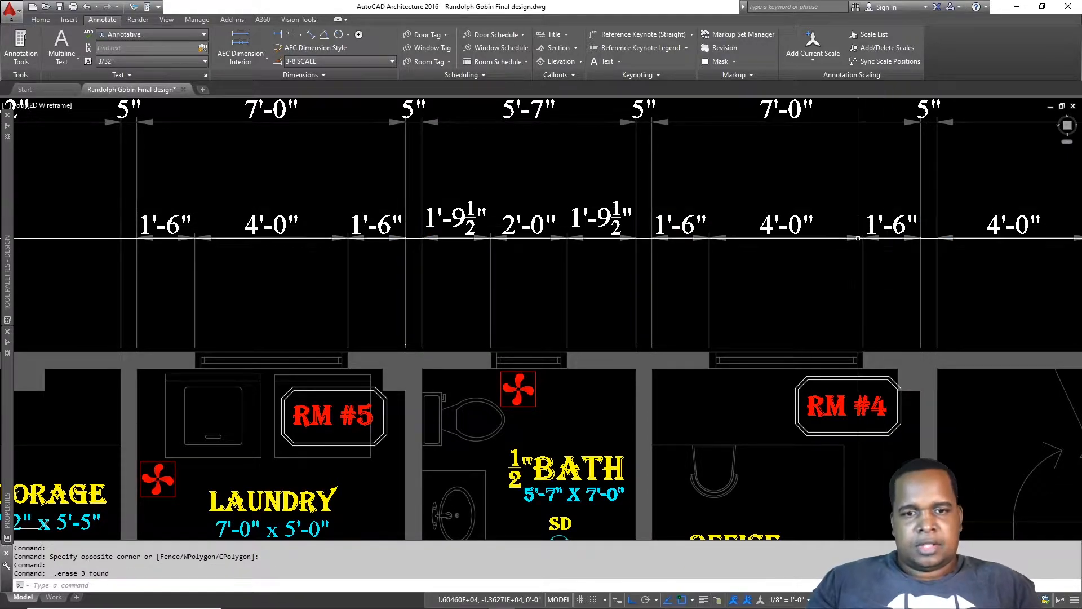
Step: Add a 10" linear dimension at the left end, level with the opening row
{"action": "scroll", "coordinate": [730, 246], "scroll_direction": "down", "scroll_amount": 2}
{"action": "scroll", "coordinate": [730, 245], "scroll_direction": "down", "scroll_amount": 2}
{"action": "middle_click_drag", "start_coordinate": [662, 263], "coordinate": [675, 313]}
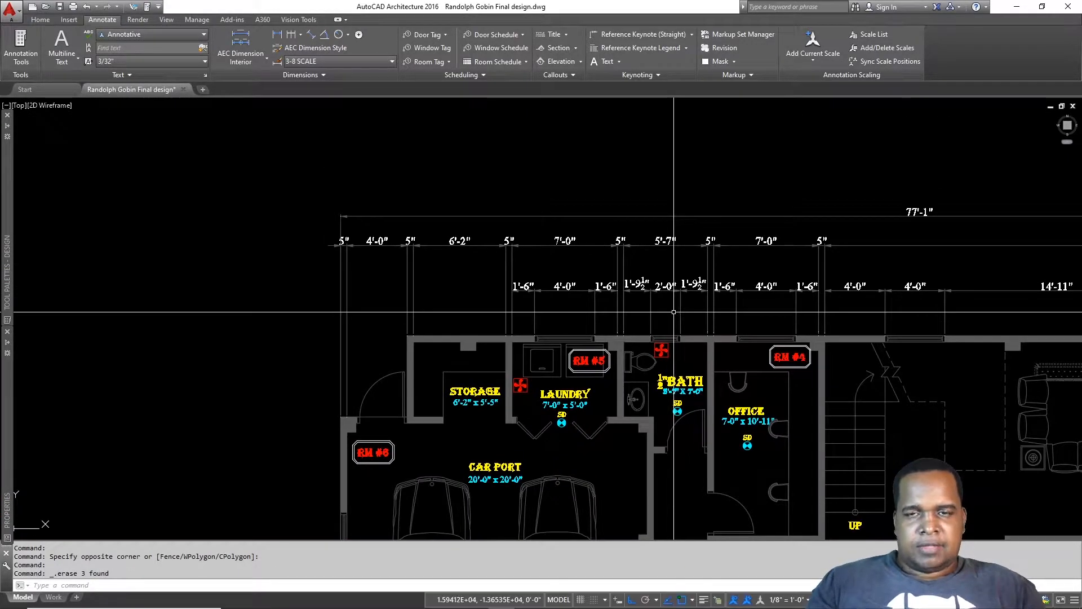
{"action": "scroll", "coordinate": [379, 346], "scroll_direction": "up", "scroll_amount": 2}
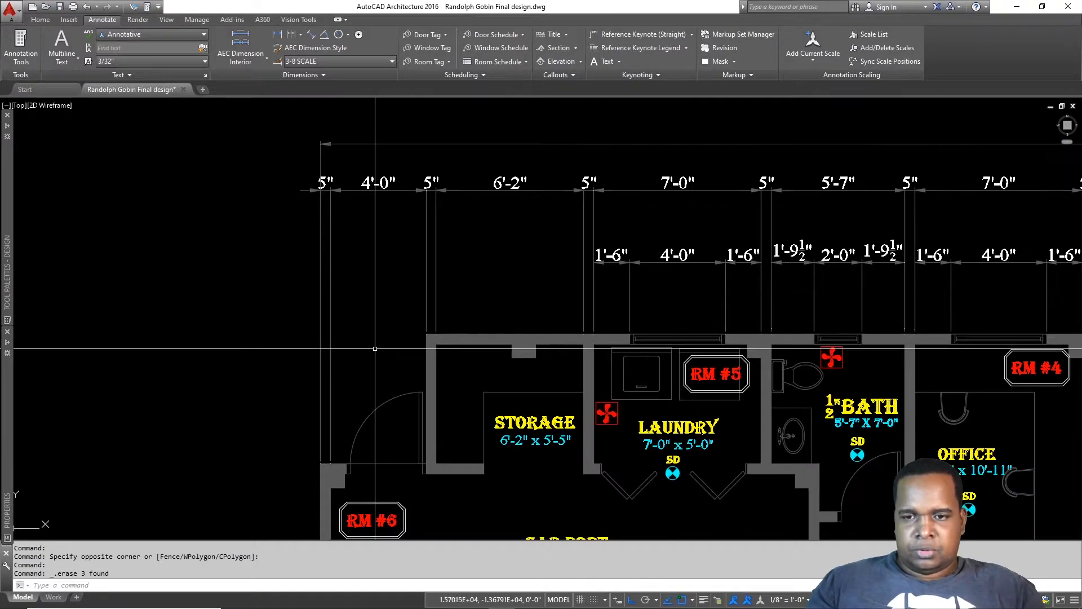
{"action": "key", "text": "Escape"}
{"action": "key", "text": "Return"}
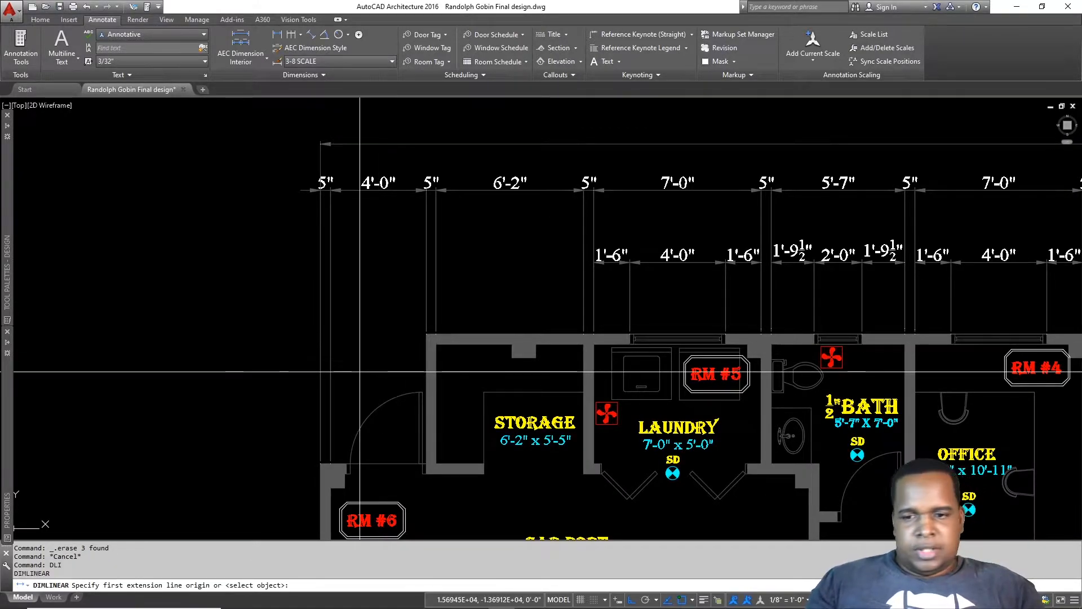
{"action": "scroll", "coordinate": [331, 456], "scroll_direction": "up", "scroll_amount": 2}
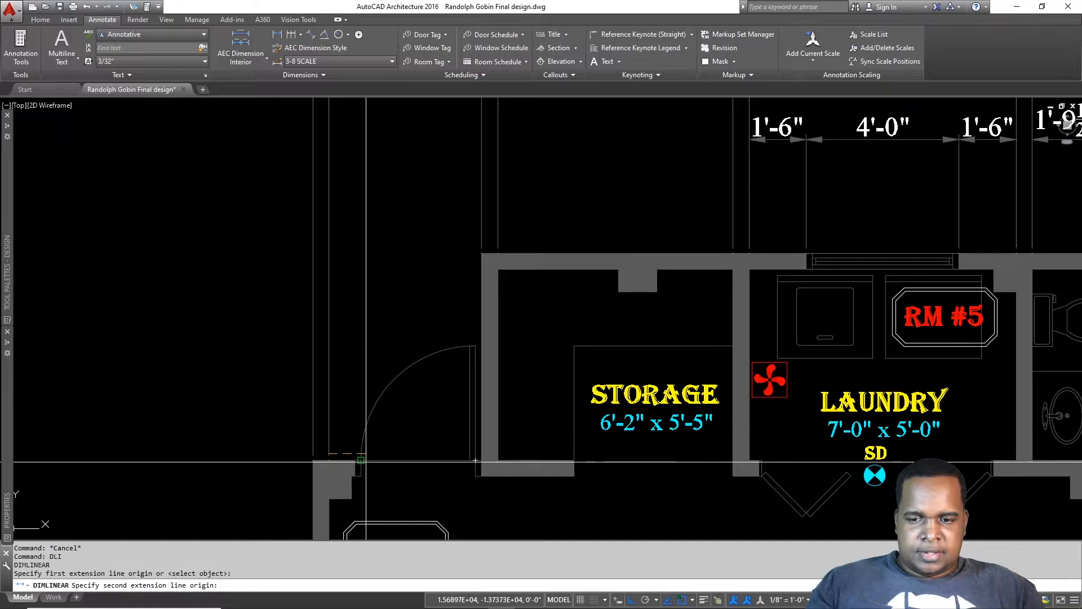
{"action": "scroll", "coordinate": [358, 404], "scroll_direction": "down", "scroll_amount": 2}
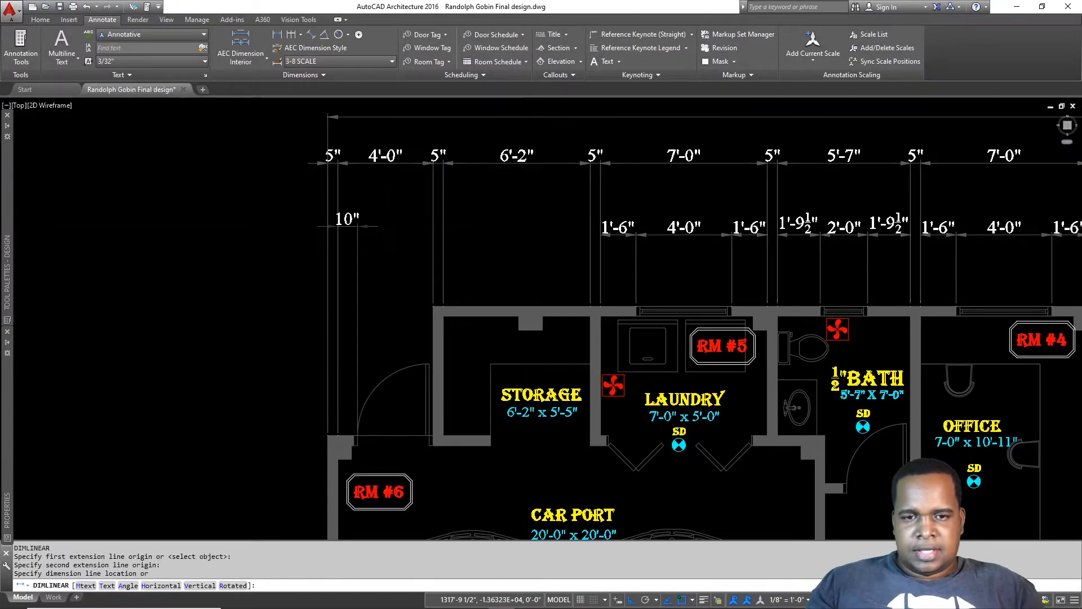
{"action": "scroll", "coordinate": [606, 237], "scroll_direction": "up", "scroll_amount": 2}
{"action": "left_click", "coordinate": [622, 240]}
Step: Continue with a 3'-0" dimension across the storage doorway and 2" to the wall corner
{"action": "middle_click_drag", "start_coordinate": [350, 369], "coordinate": [482, 264]}
{"action": "key", "text": "Escape"}
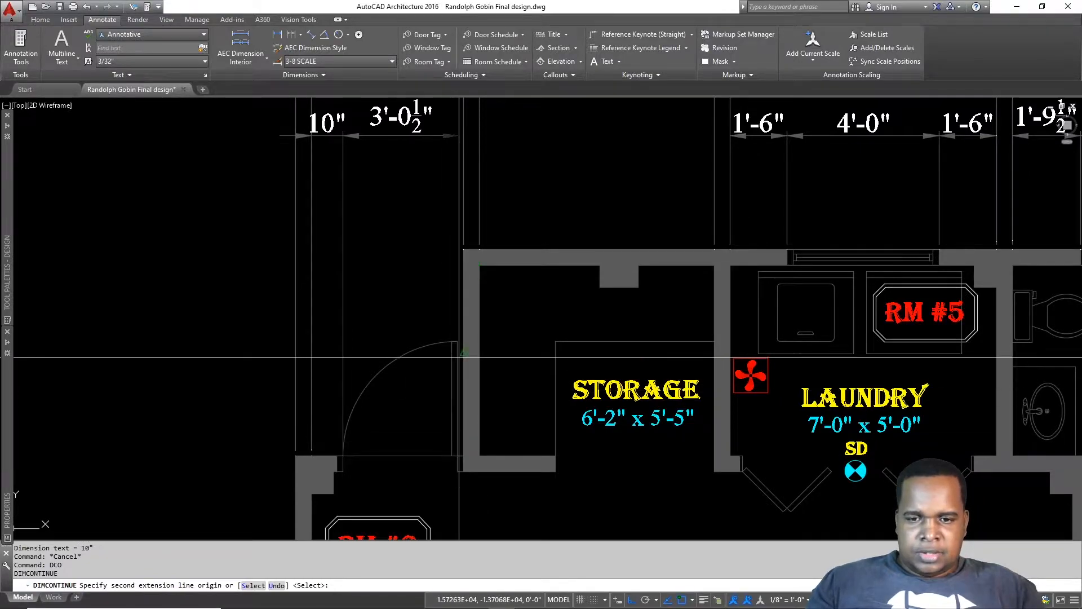
{"action": "left_click", "coordinate": [457, 455]}
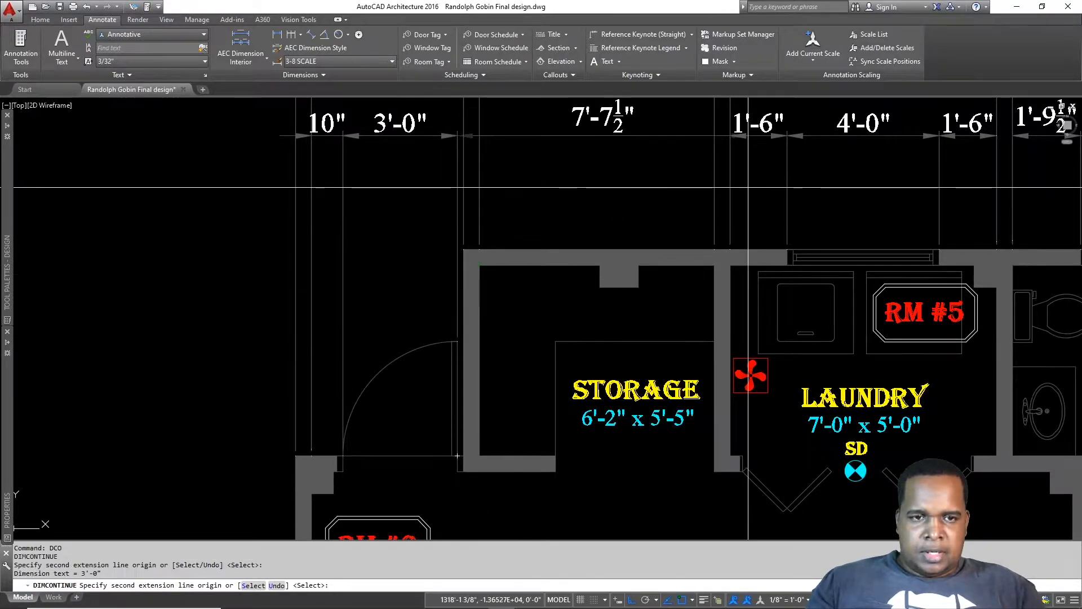
{"action": "left_click", "coordinate": [464, 249]}
{"action": "key", "text": "Escape"}
{"action": "scroll", "coordinate": [599, 249], "scroll_direction": "down", "scroll_amount": 4}
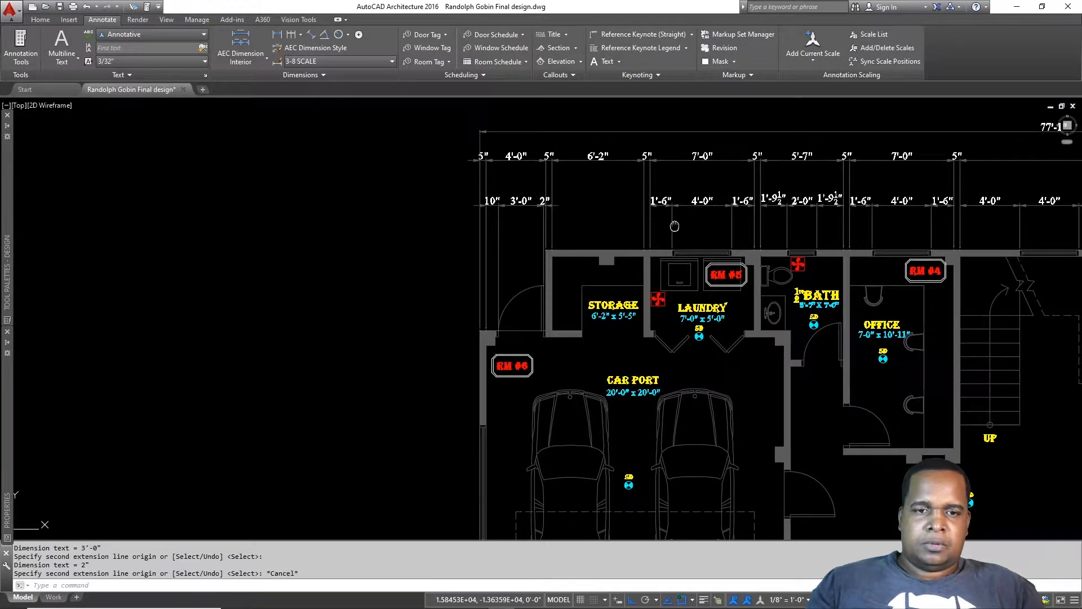
{"action": "middle_click_drag", "start_coordinate": [674, 224], "coordinate": [430, 352]}
{"action": "middle_click_drag", "start_coordinate": [725, 286], "coordinate": [540, 235]}
{"action": "scroll", "coordinate": [540, 236], "scroll_direction": "down", "scroll_amount": 2}
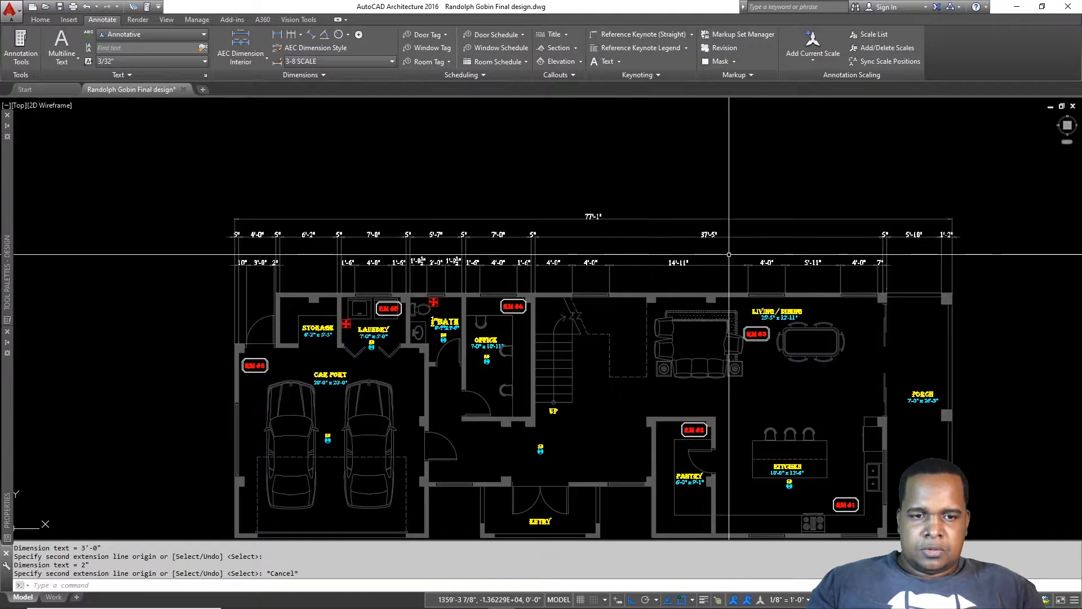
Step: Add a 1'-2" vertical dimension between the two wall corners by the porch
{"action": "middle_click_drag", "start_coordinate": [865, 353], "coordinate": [796, 330]}
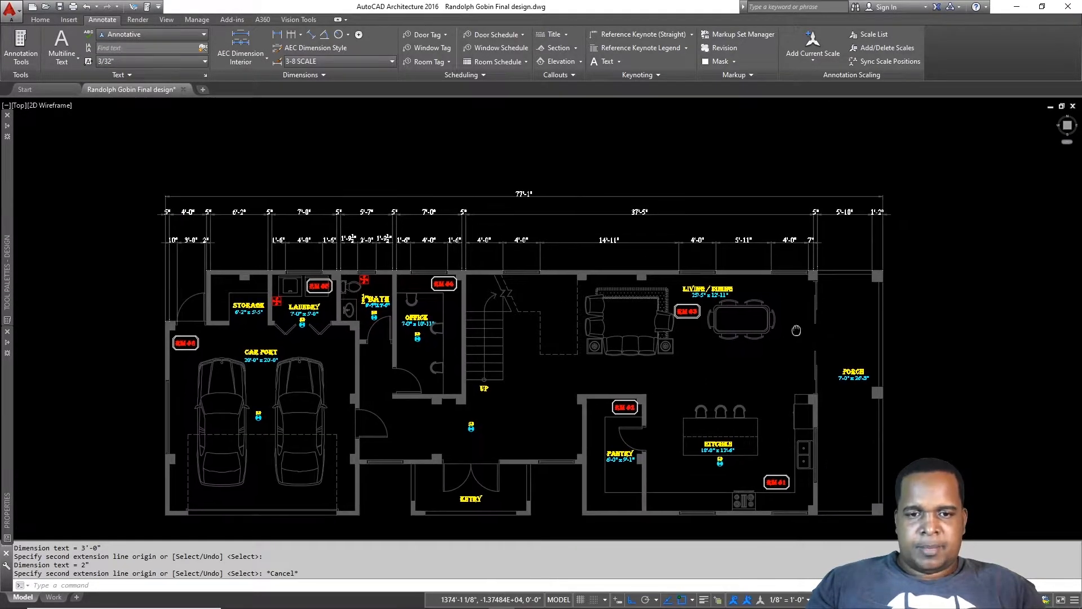
{"action": "middle_click_drag", "start_coordinate": [889, 319], "coordinate": [794, 267]}
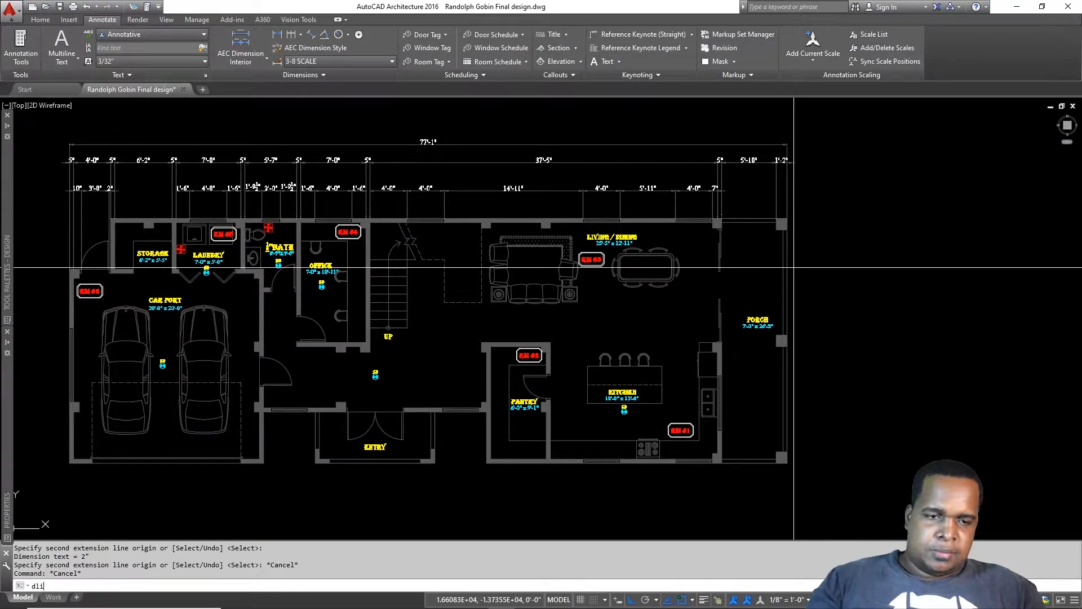
{"action": "key", "text": "Return"}
{"action": "scroll", "coordinate": [805, 220], "scroll_direction": "up", "scroll_amount": 4}
{"action": "left_click", "coordinate": [787, 230]}
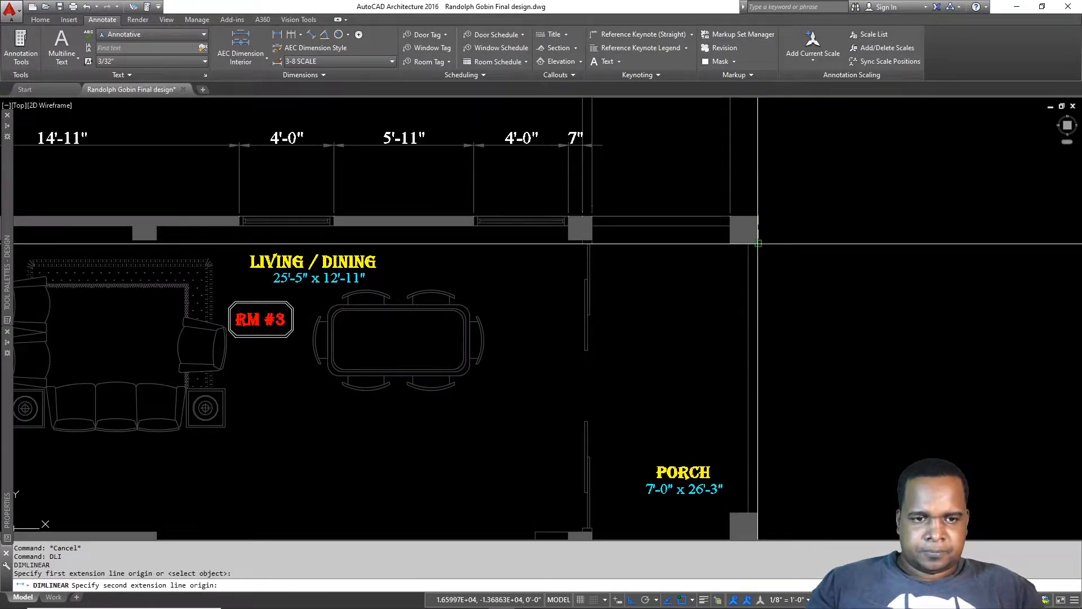
{"action": "left_click", "coordinate": [758, 243]}
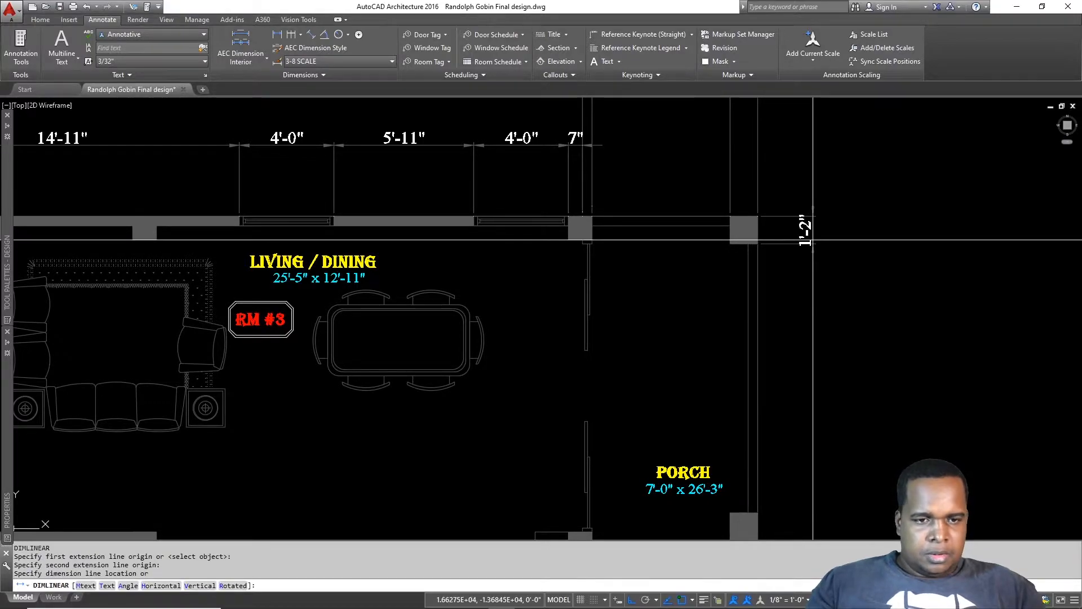
{"action": "scroll", "coordinate": [813, 240], "scroll_direction": "down", "scroll_amount": 3}
{"action": "scroll", "coordinate": [722, 219], "scroll_direction": "up", "scroll_amount": 4}
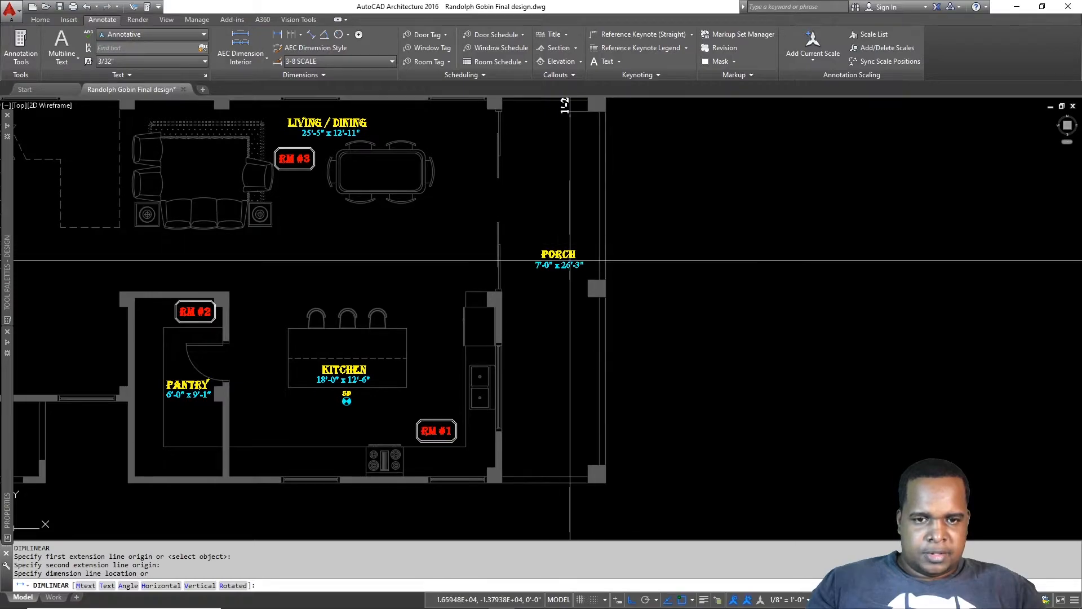
{"action": "middle_click_drag", "start_coordinate": [607, 261], "coordinate": [605, 376]}
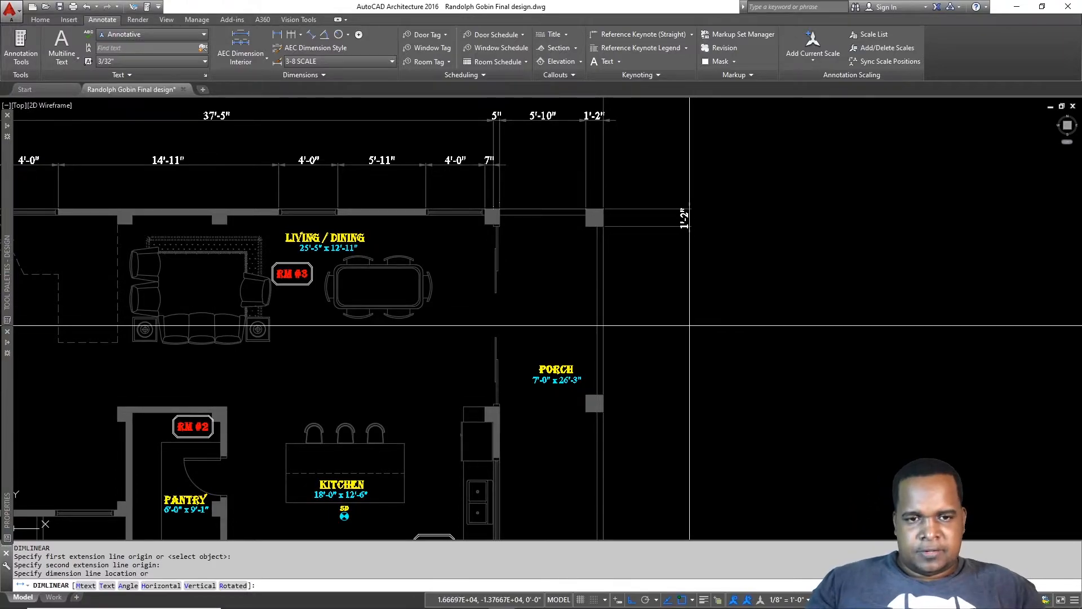
{"action": "type", "text": "6"}
{"action": "key", "text": "Return"}
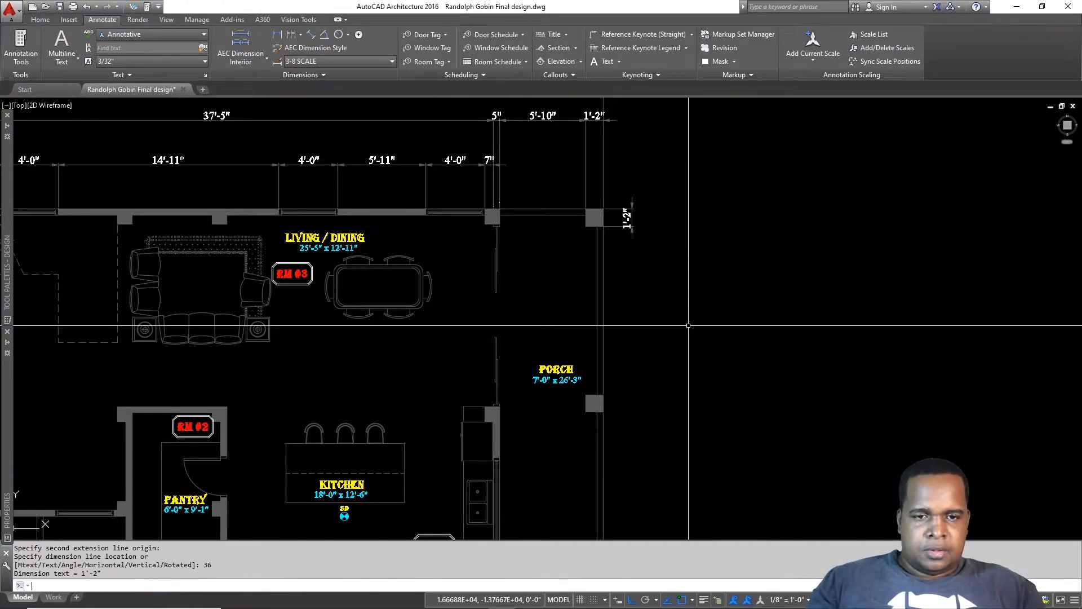
{"action": "key", "text": "Escape"}
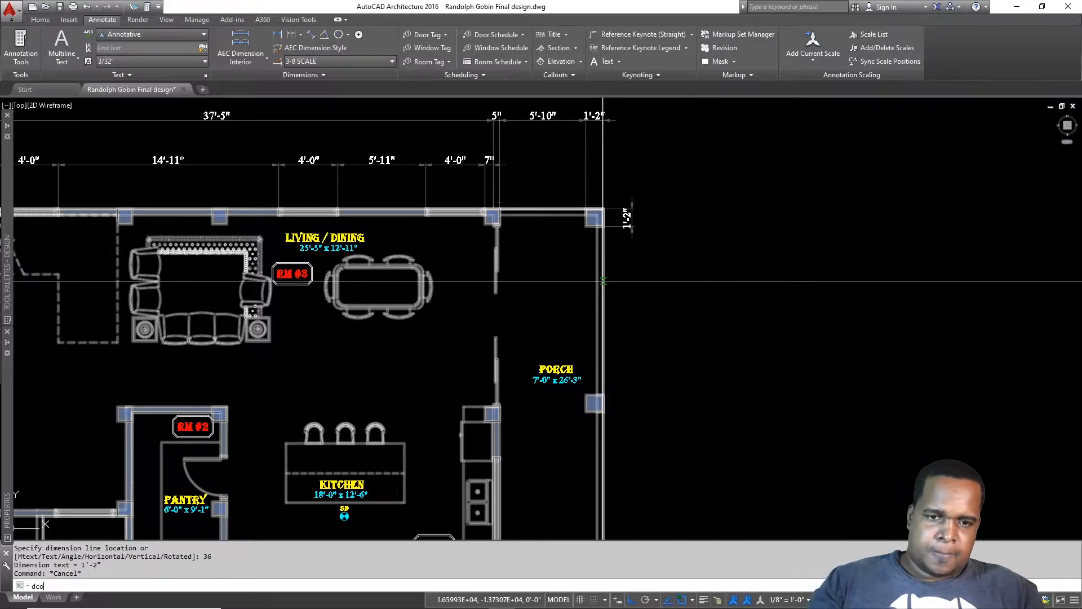
Step: Continue the chain down the porch wall blocks, including the 11'-4½" segments
{"action": "key", "text": "Return"}
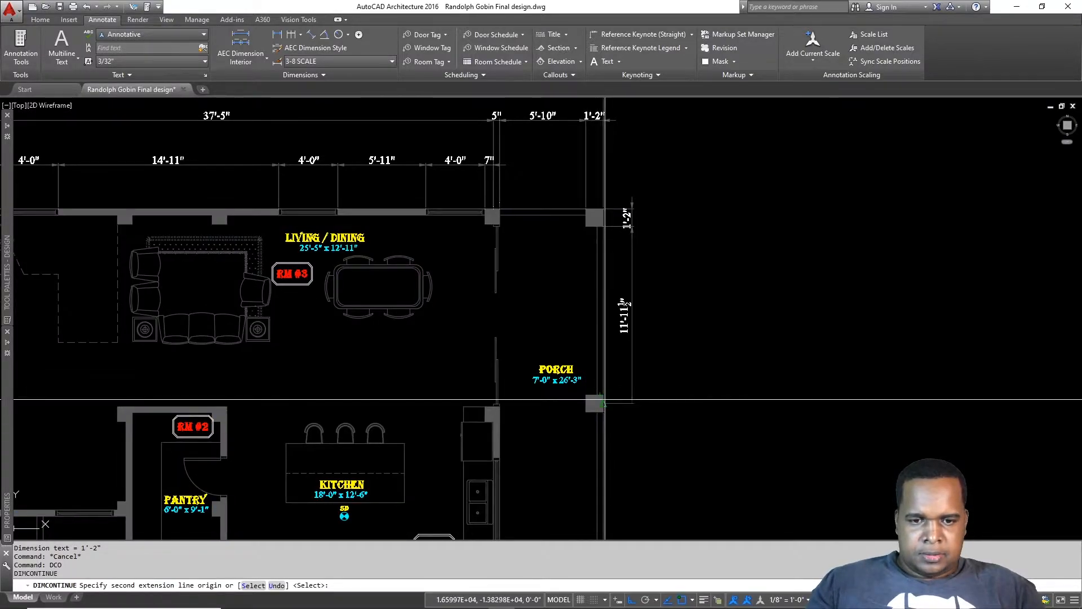
{"action": "left_click", "coordinate": [604, 395]}
{"action": "left_click", "coordinate": [604, 413]}
{"action": "middle_click_drag", "start_coordinate": [635, 446], "coordinate": [645, 252]}
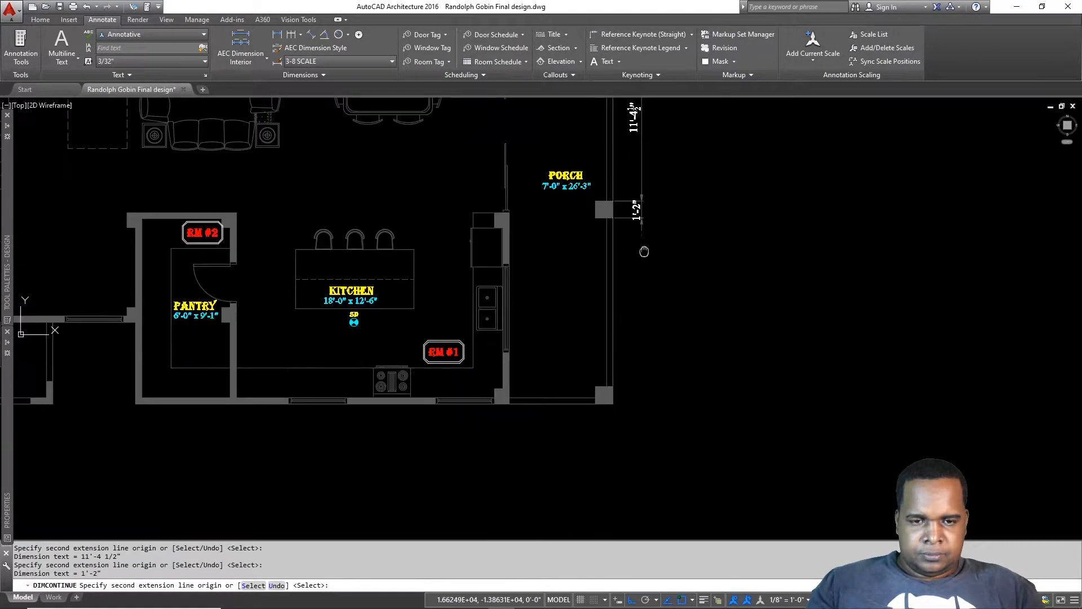
{"action": "left_click", "coordinate": [613, 386]}
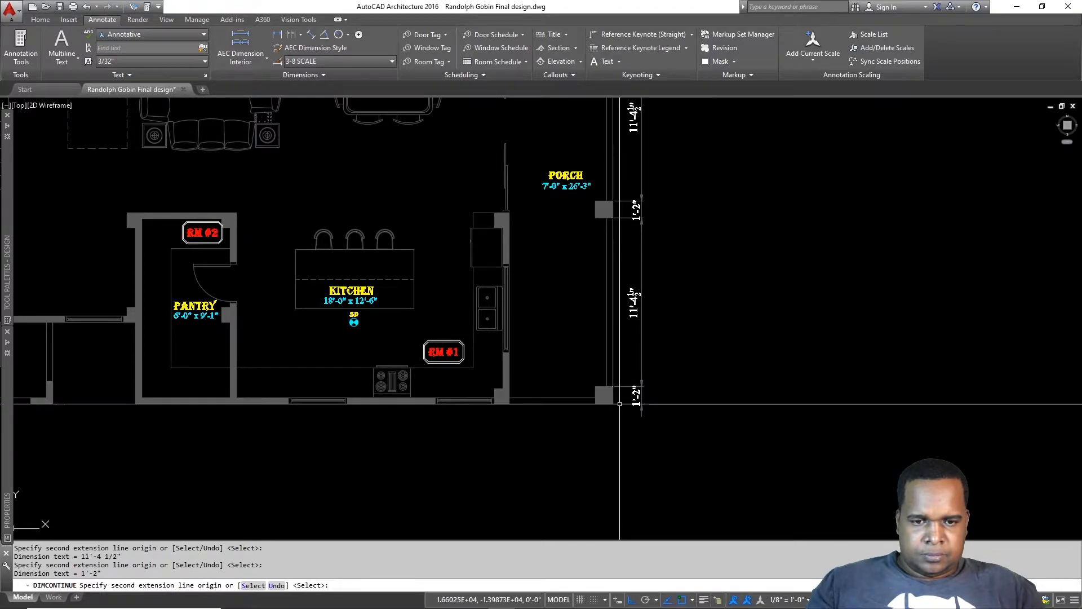
{"action": "key", "text": "Escape"}
{"action": "key", "text": "Escape"}
Step: Add the overall 26'-3" dimension between the lower and top porch corners
{"action": "key", "text": "Return"}
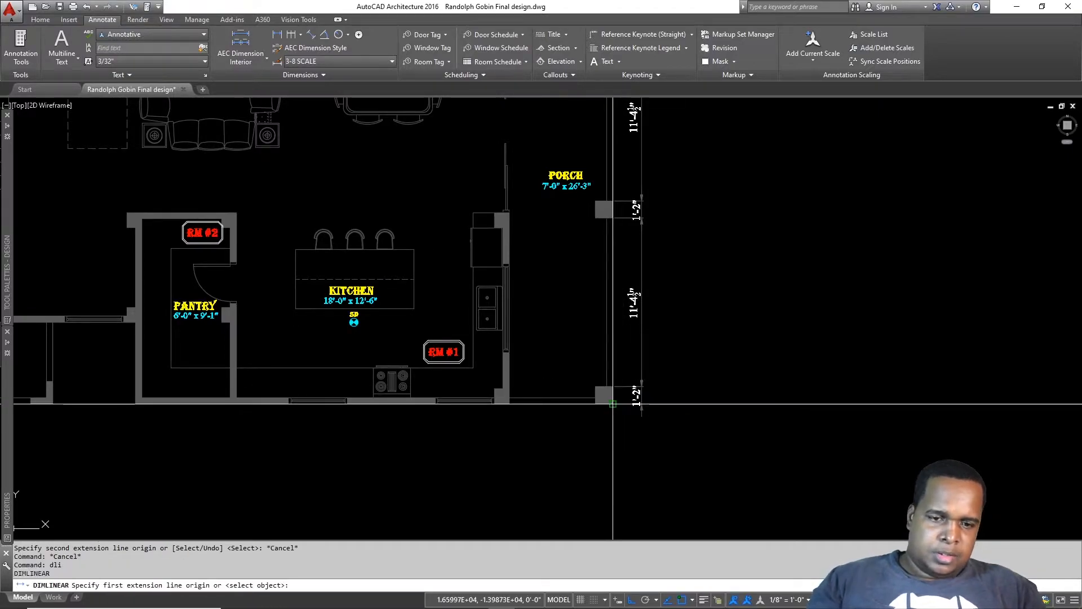
{"action": "left_click", "coordinate": [612, 404]}
{"action": "middle_click_drag", "start_coordinate": [645, 252], "coordinate": [609, 437]}
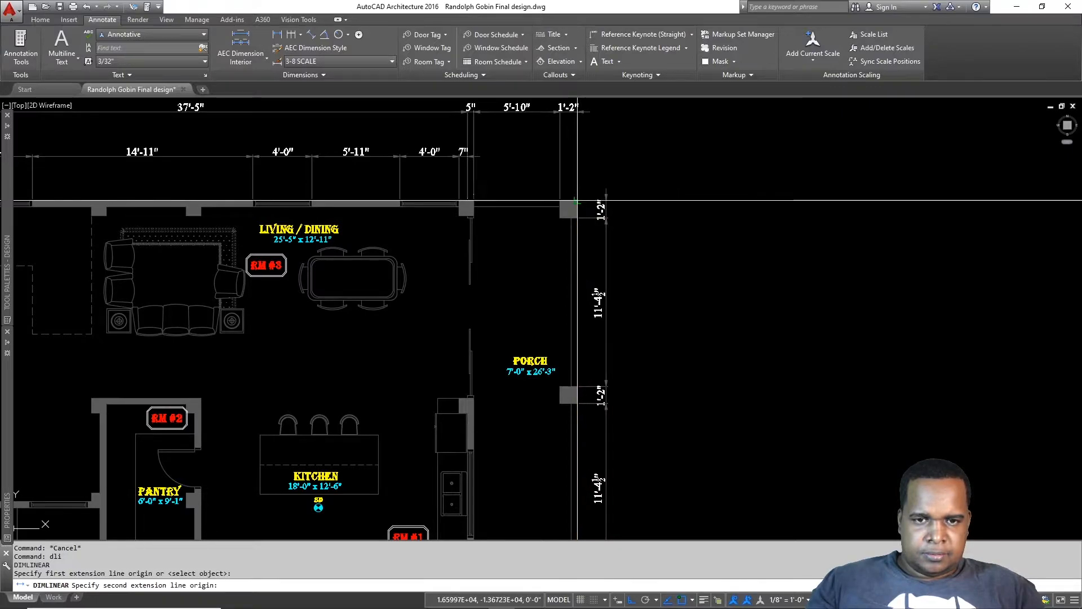
{"action": "left_click", "coordinate": [579, 200]}
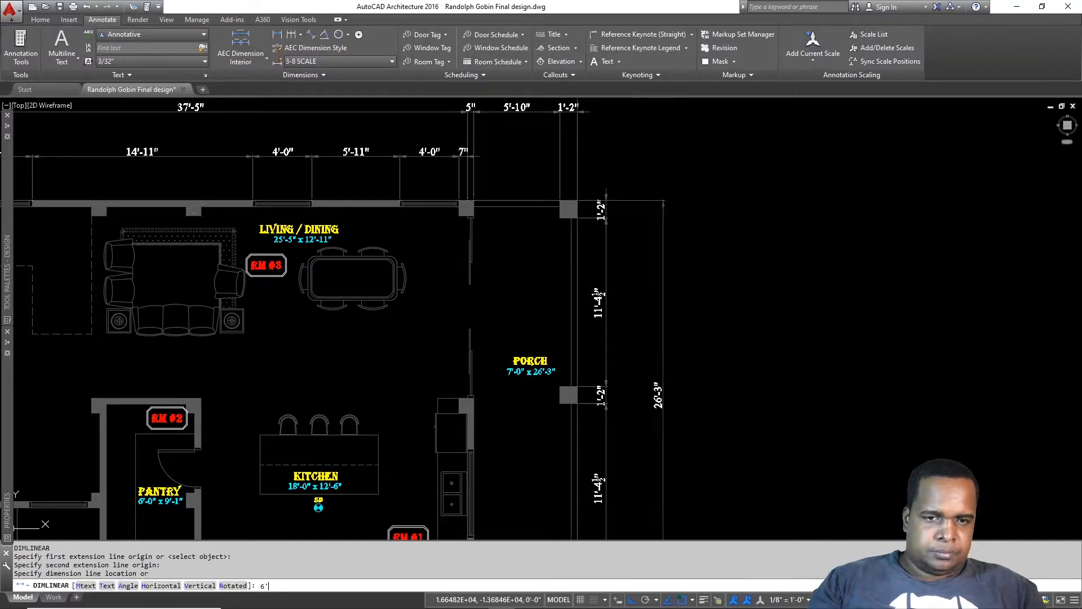
{"action": "key", "text": "Return"}
{"action": "mouse_move", "coordinate": [710, 291]}
{"action": "middle_mouse_down"}
{"action": "mouse_move", "coordinate": [720, 197]}
{"action": "mouse_move", "coordinate": [737, 263]}
{"action": "middle_mouse_up"}
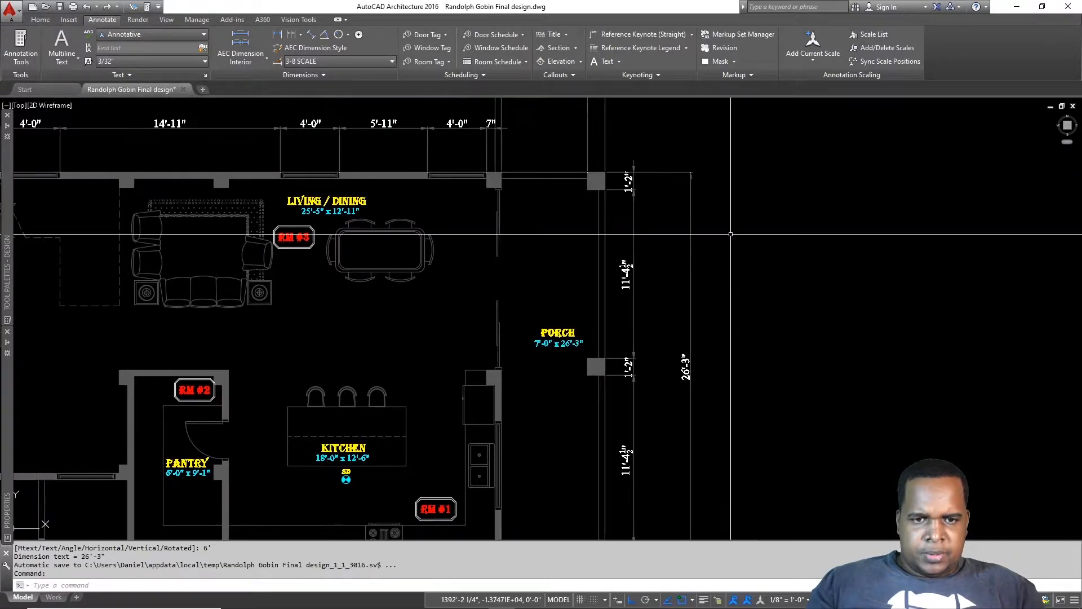
{"action": "left_click", "coordinate": [691, 172]}
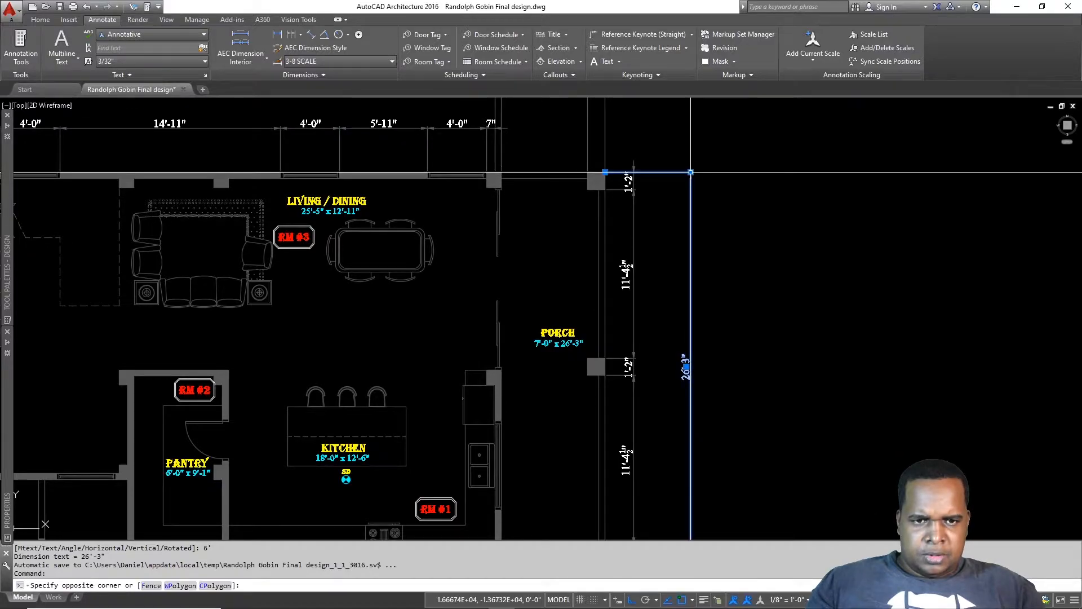
{"action": "key", "text": "Escape"}
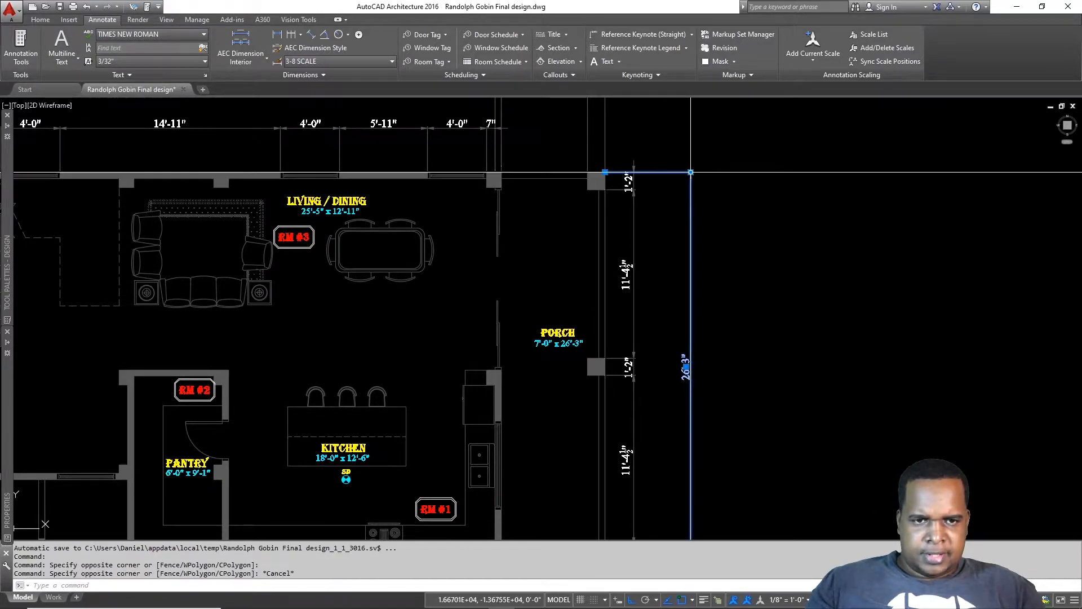
{"action": "left_click", "coordinate": [690, 172]}
{"action": "key", "text": "Escape"}
{"action": "scroll", "coordinate": [730, 233], "scroll_direction": "down", "scroll_amount": 6}
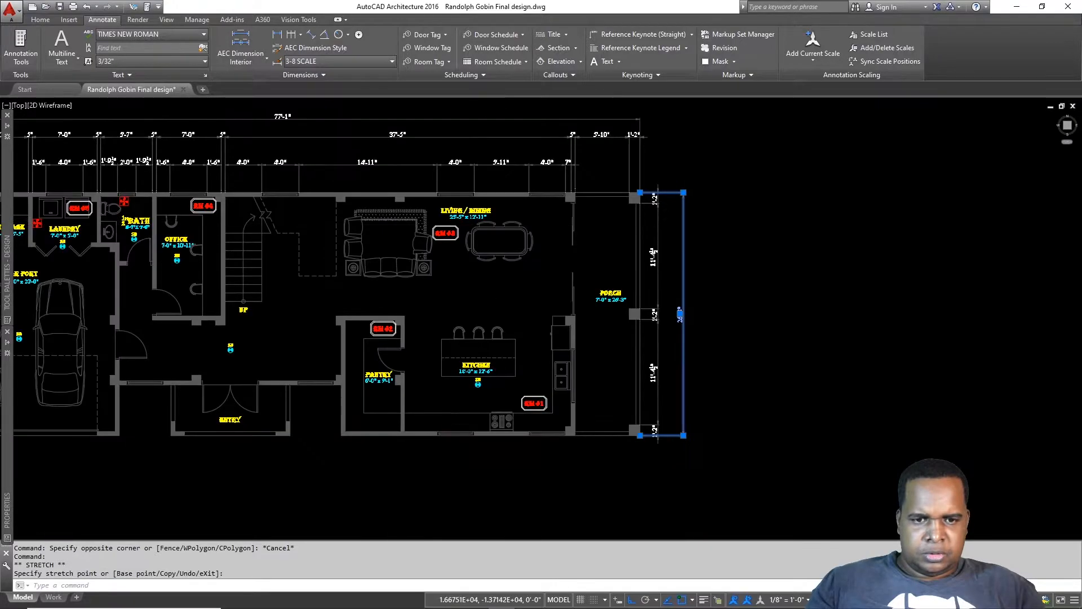
{"action": "middle_click_drag", "start_coordinate": [852, 300], "coordinate": [954, 309]}
{"action": "scroll", "coordinate": [280, 342], "scroll_direction": "up", "scroll_amount": 4}
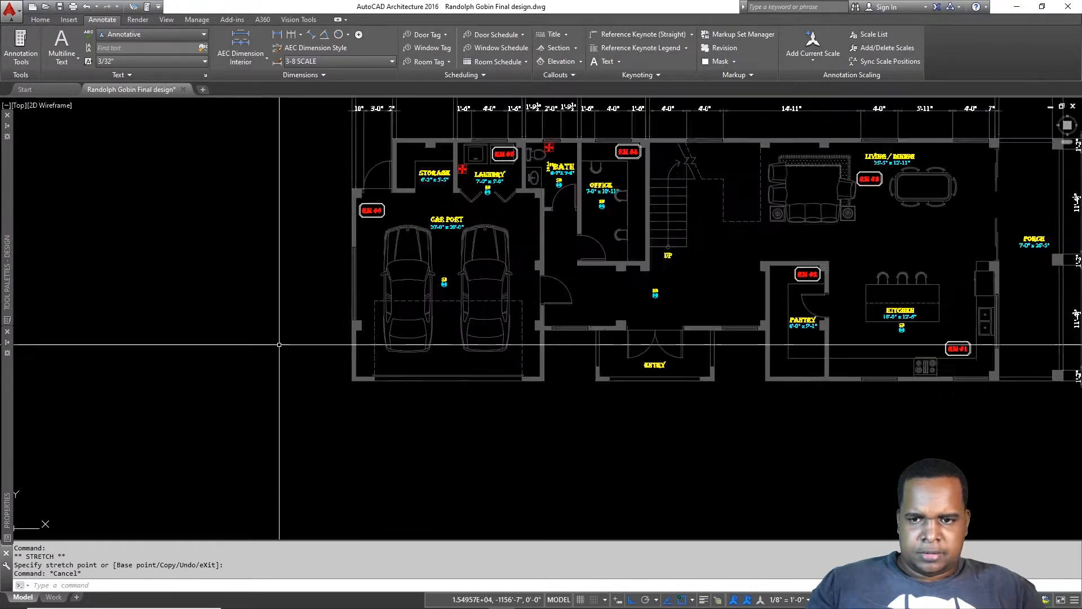
Step: Open and close the dimension style settings
{"action": "middle_click_drag", "start_coordinate": [373, 344], "coordinate": [418, 346]}
{"action": "key", "text": "Escape"}
{"action": "type", "text": "d"}
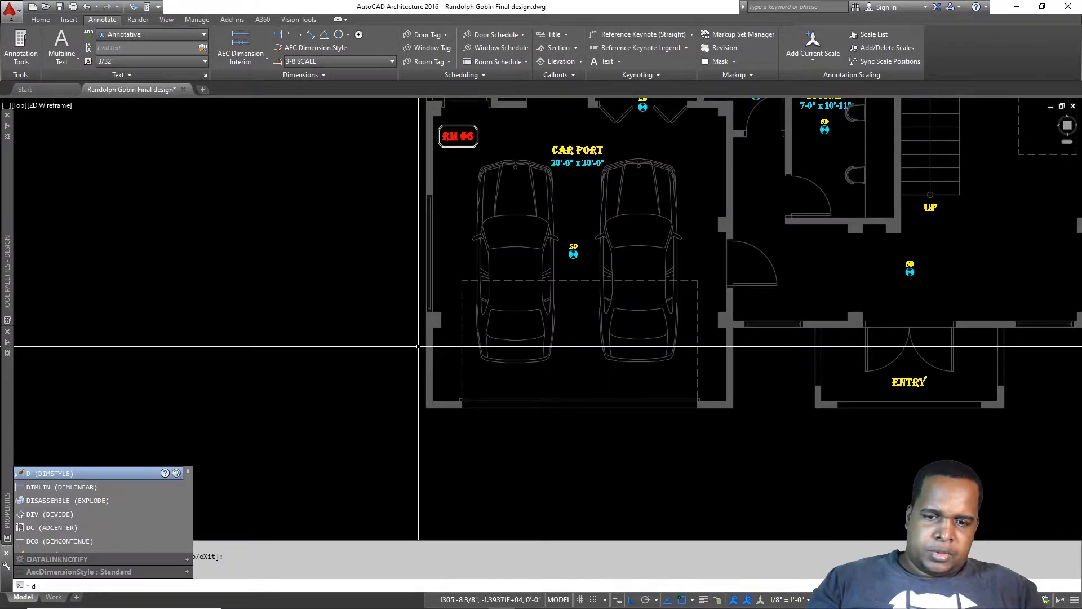
{"action": "key", "text": "Return"}
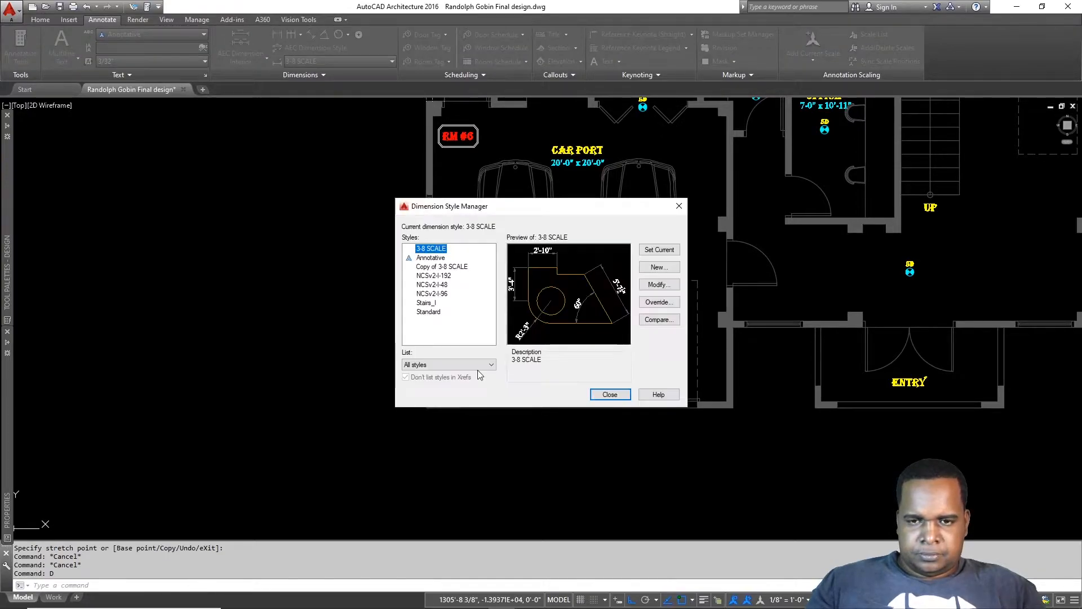
{"action": "key", "text": "Escape"}
Step: Place a 5" linear dimension on the car port wall
{"action": "type", "text": "dl"}
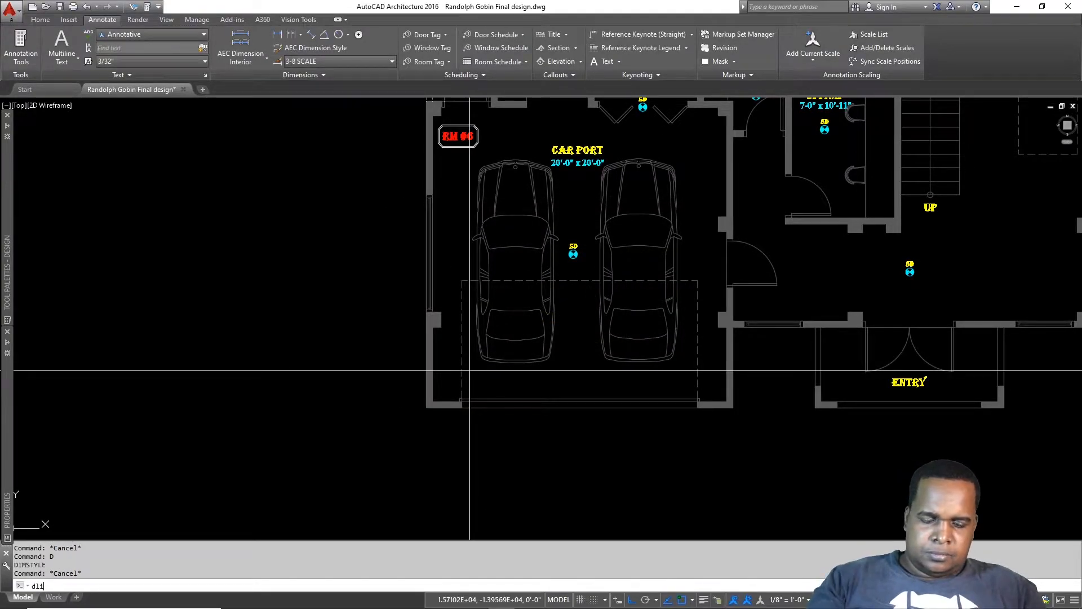
{"action": "type", "text": "i"}
{"action": "key", "text": "Return"}
{"action": "left_click", "coordinate": [426, 397]}
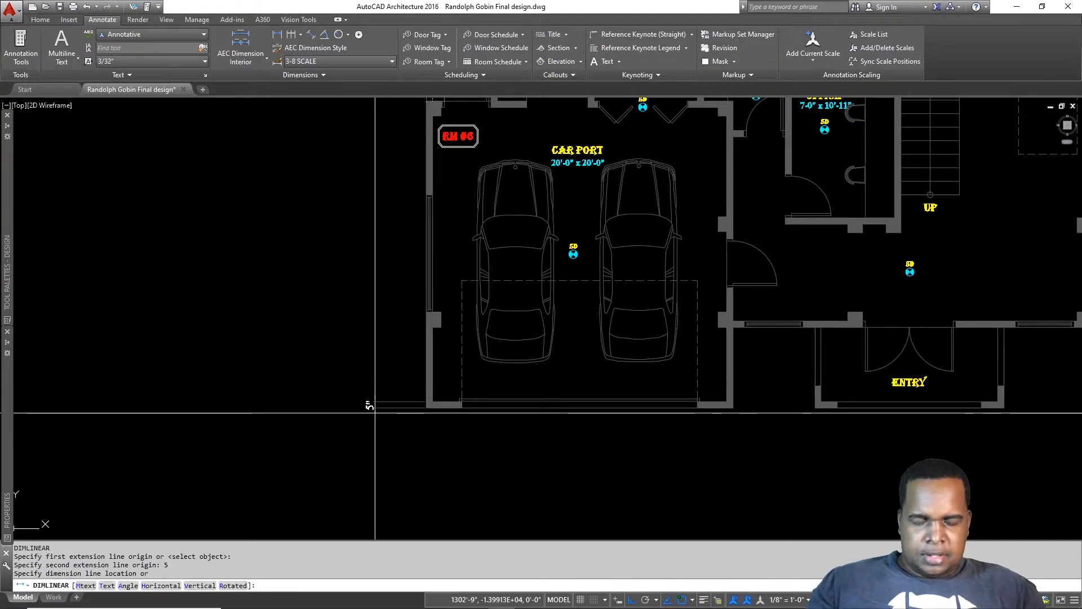
{"action": "key", "text": "Return"}
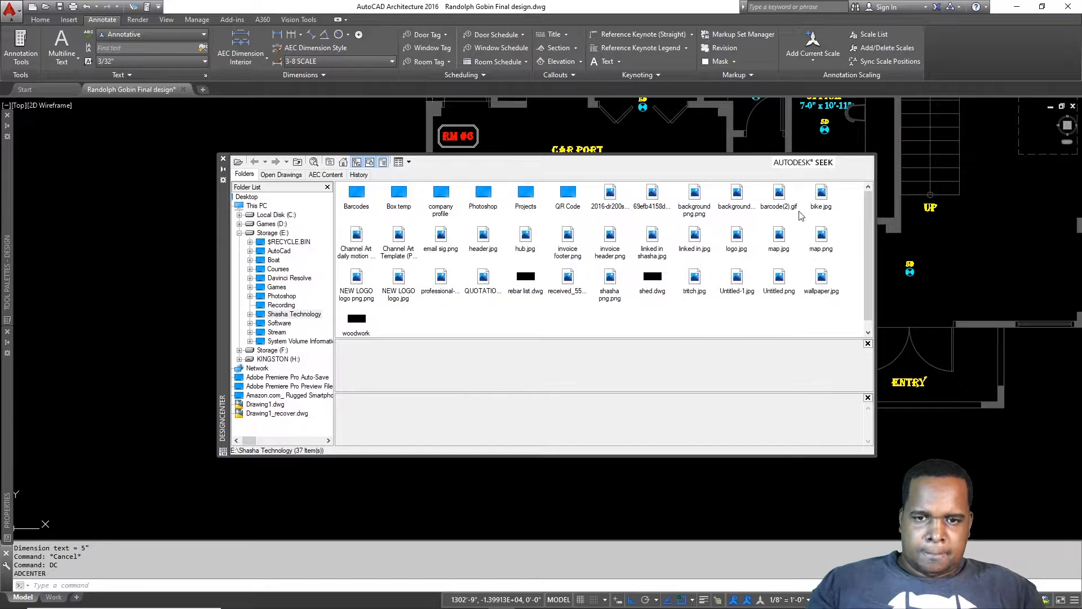
{"action": "left_click", "coordinate": [223, 160]}
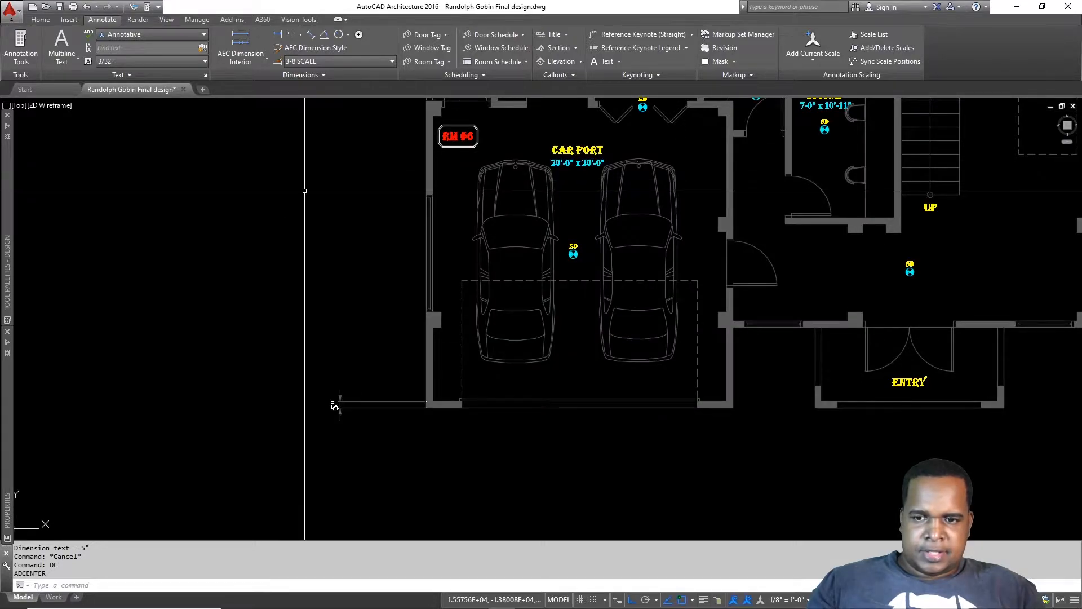
{"action": "key", "text": "Escape"}
{"action": "key", "text": "Escape"}
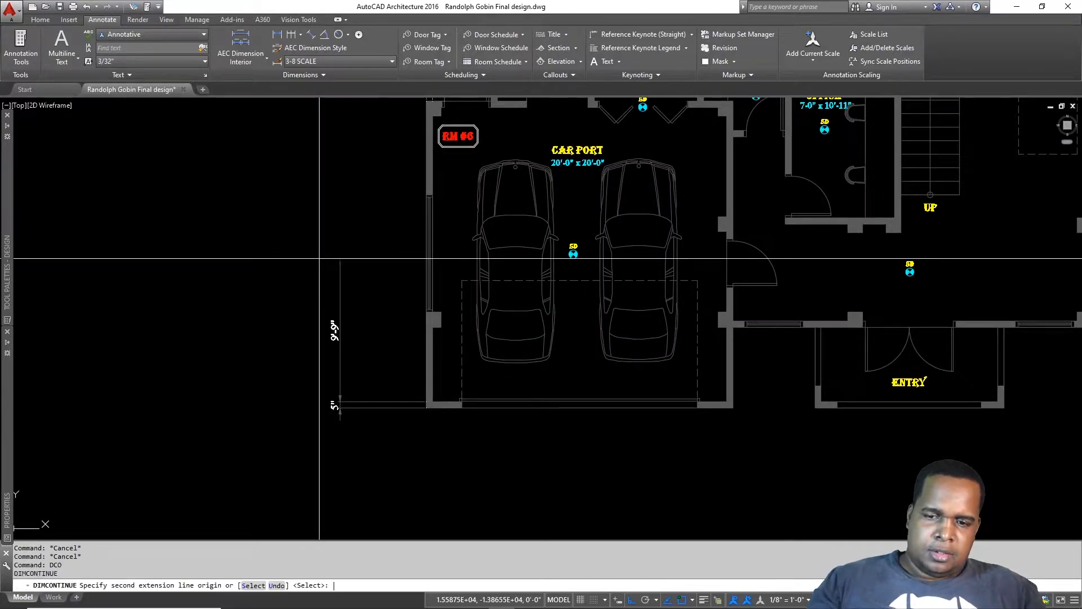
Step: Continue the chain with 20'-0", 5", 5'-0" and 5" dimensions up to the storage corner
{"action": "middle_click_drag", "start_coordinate": [404, 179], "coordinate": [438, 367]}
{"action": "scroll", "coordinate": [467, 283], "scroll_direction": "up", "scroll_amount": 6}
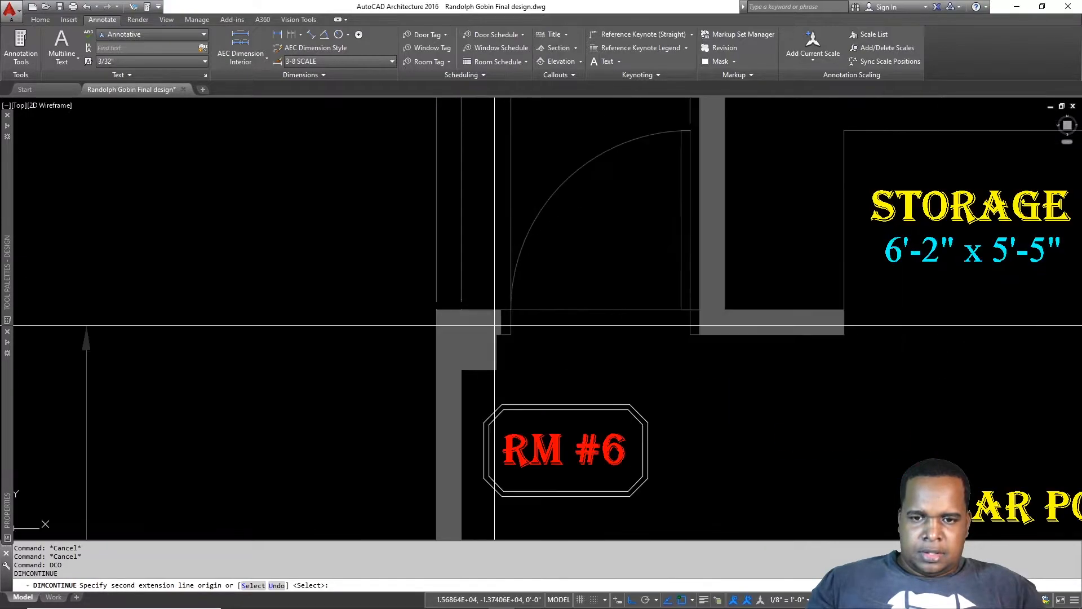
{"action": "left_click", "coordinate": [462, 335]}
{"action": "left_click", "coordinate": [461, 309]}
{"action": "middle_click_drag", "start_coordinate": [586, 236], "coordinate": [571, 358]}
{"action": "left_click", "coordinate": [709, 133]}
{"action": "left_click", "coordinate": [685, 108]}
{"action": "key", "text": "Escape"}
Step: Grip-stretch the end points of the two end dimensions onto the wall face and corner
{"action": "left_click", "coordinate": [656, 124]}
{"action": "left_click", "coordinate": [641, 150]}
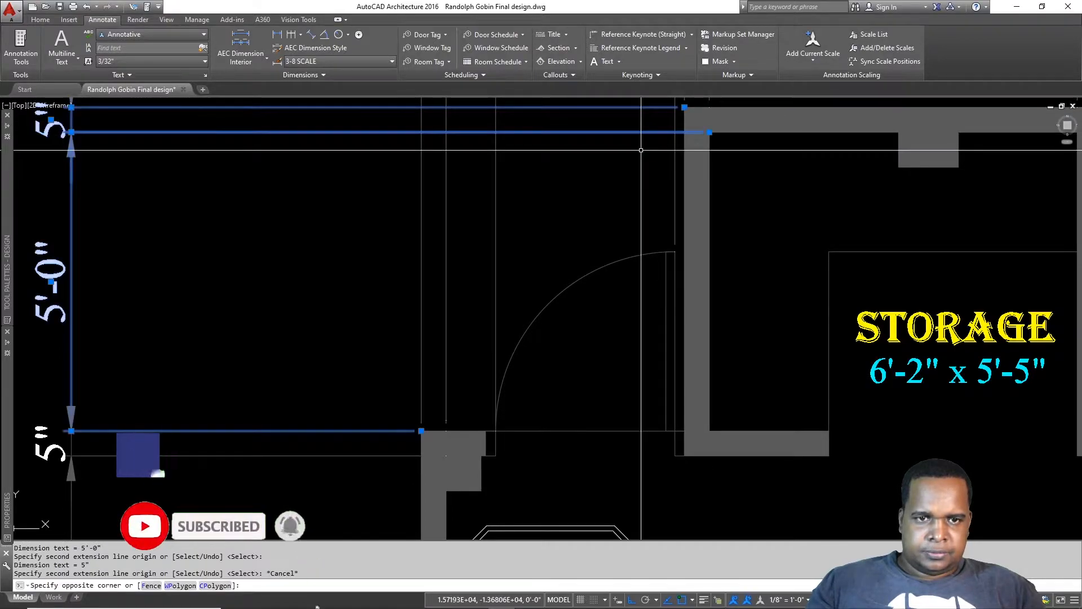
{"action": "left_click", "coordinate": [708, 132]}
{"action": "left_click", "coordinate": [702, 131]}
{"action": "scroll", "coordinate": [723, 214], "scroll_direction": "down", "scroll_amount": 4}
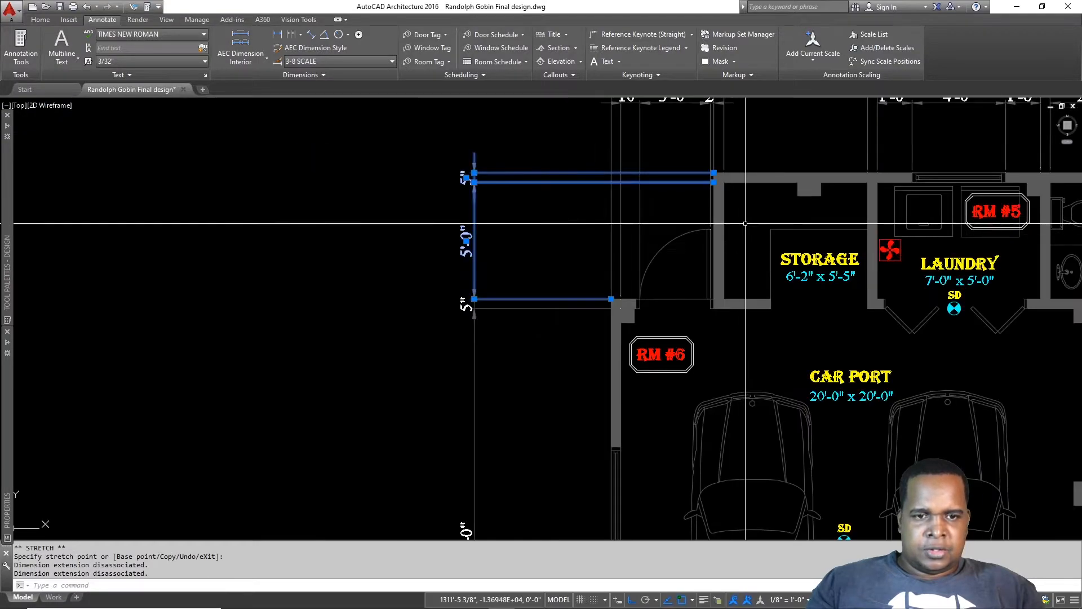
{"action": "middle_click_drag", "start_coordinate": [612, 299], "coordinate": [601, 143]}
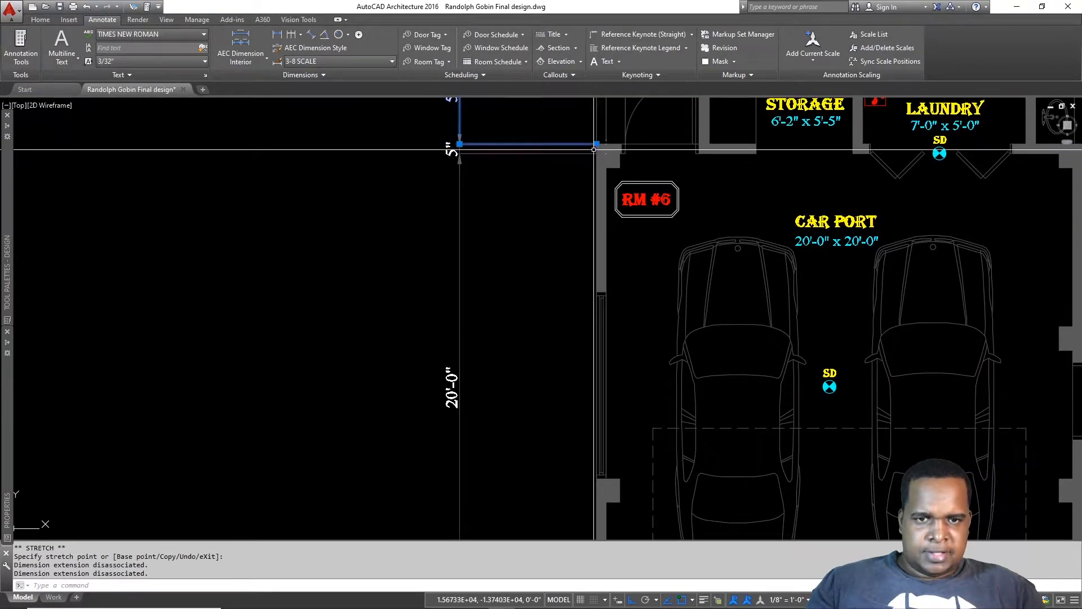
{"action": "scroll", "coordinate": [601, 144], "scroll_direction": "up", "scroll_amount": 6}
{"action": "left_click", "coordinate": [583, 210]}
{"action": "left_click", "coordinate": [549, 244]}
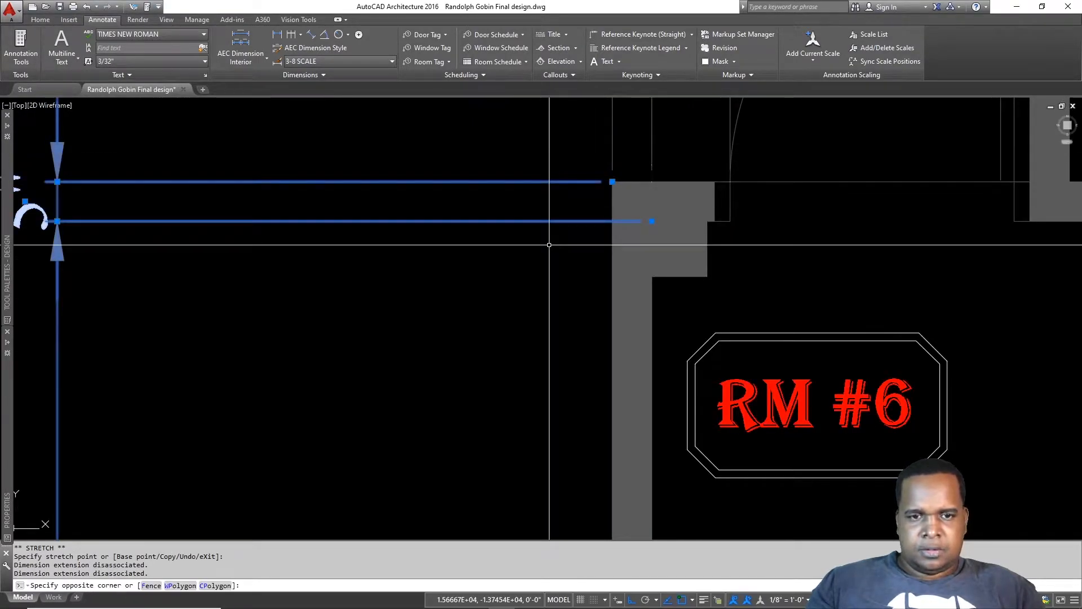
{"action": "left_click", "coordinate": [652, 221]}
{"action": "left_click", "coordinate": [616, 219]}
{"action": "key", "text": "Escape"}
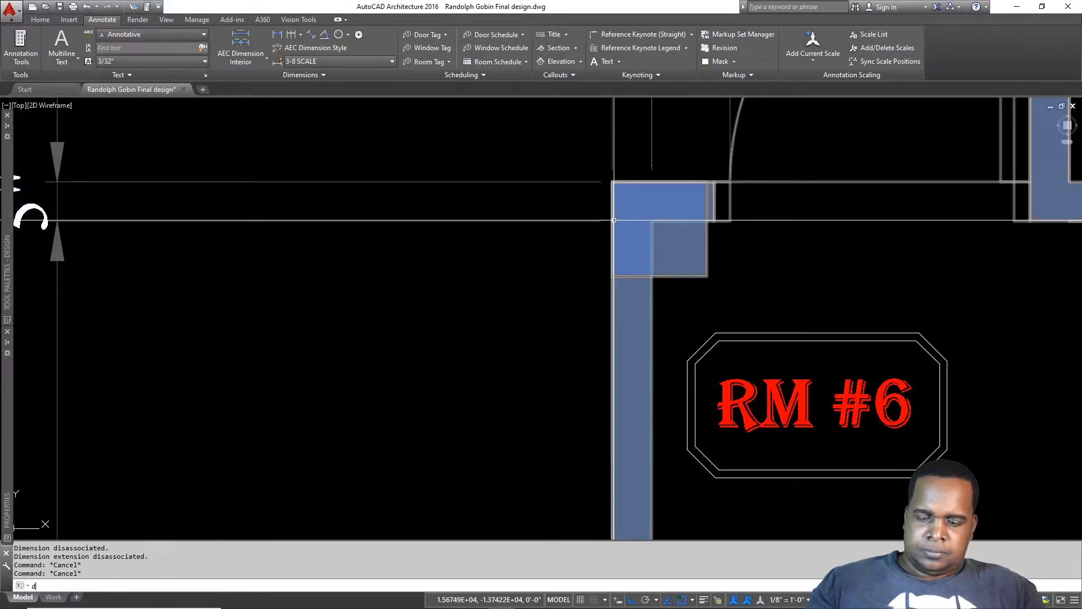
Step: Dimension the 5'-11" left carport wall segment at a 36 offset
{"action": "key", "text": "Return"}
{"action": "left_click", "coordinate": [613, 221]}
{"action": "scroll", "coordinate": [633, 308], "scroll_direction": "down", "scroll_amount": 6}
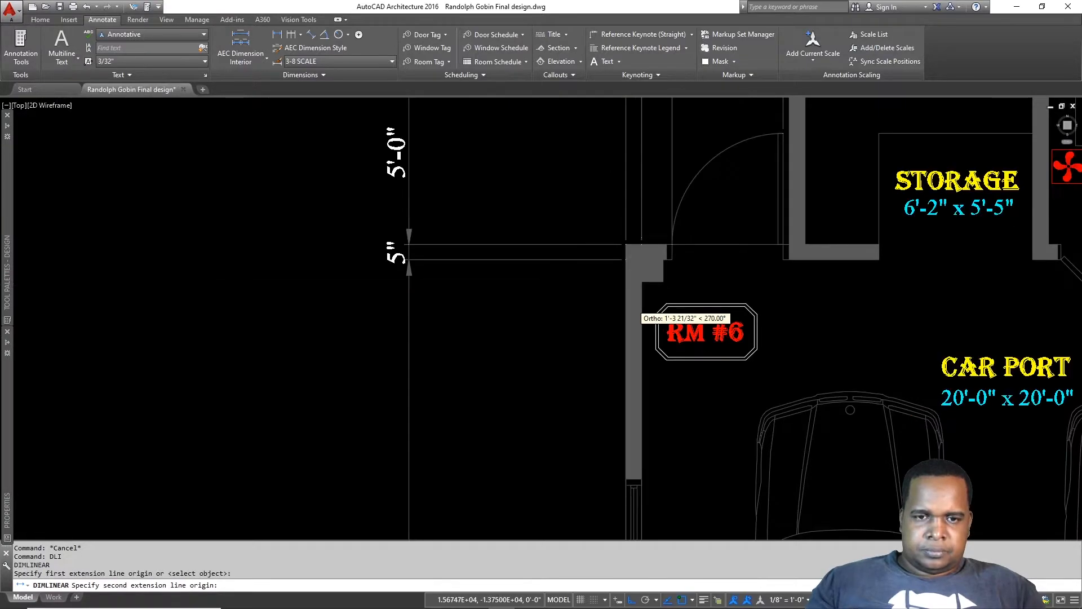
{"action": "middle_click_drag", "start_coordinate": [635, 484], "coordinate": [635, 286]}
{"action": "scroll", "coordinate": [620, 271], "scroll_direction": "up", "scroll_amount": 4}
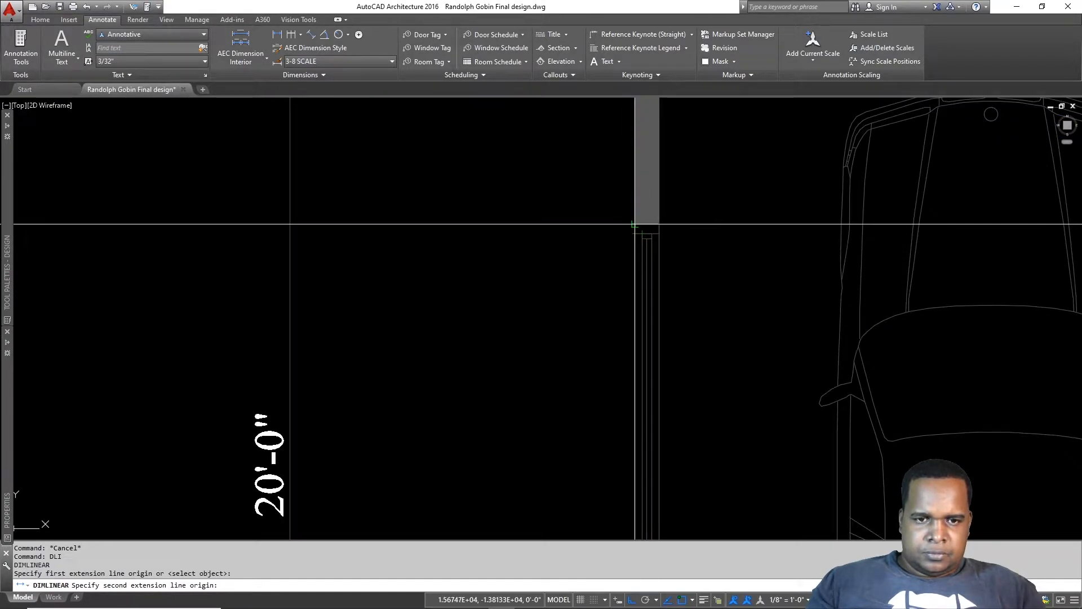
{"action": "left_click", "coordinate": [631, 225]}
{"action": "type", "text": "36"}
{"action": "key", "text": "Return"}
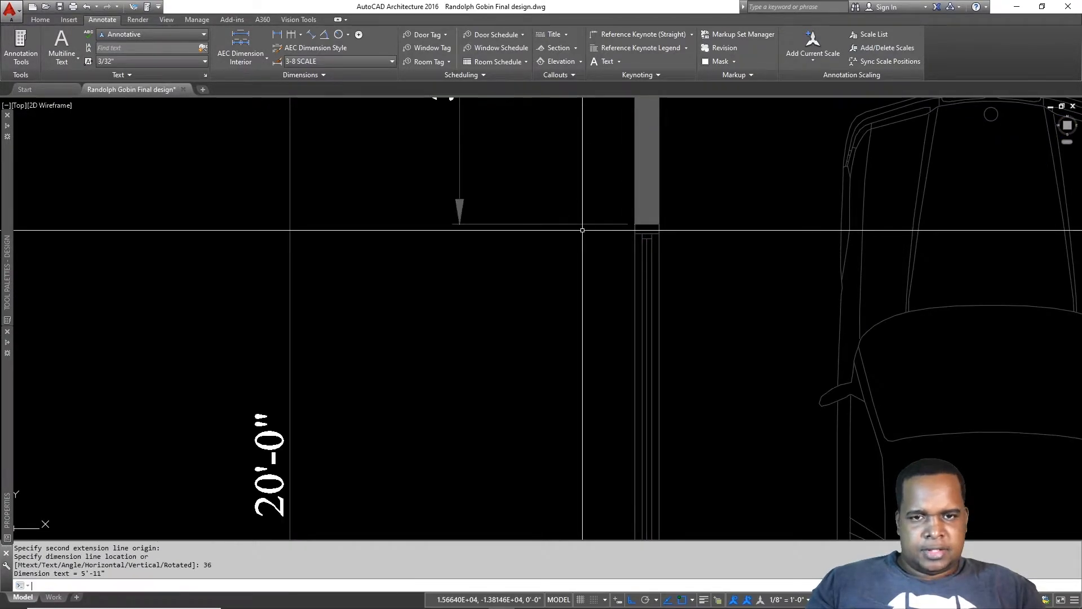
Step: Continue the left dimension chain with 8'-0" and 6'-1" segments
{"action": "type", "text": "dco"}
{"action": "key", "text": "Return"}
{"action": "scroll", "coordinate": [829, 296], "scroll_direction": "down", "scroll_amount": 2}
{"action": "middle_click_drag", "start_coordinate": [779, 363], "coordinate": [763, 173]}
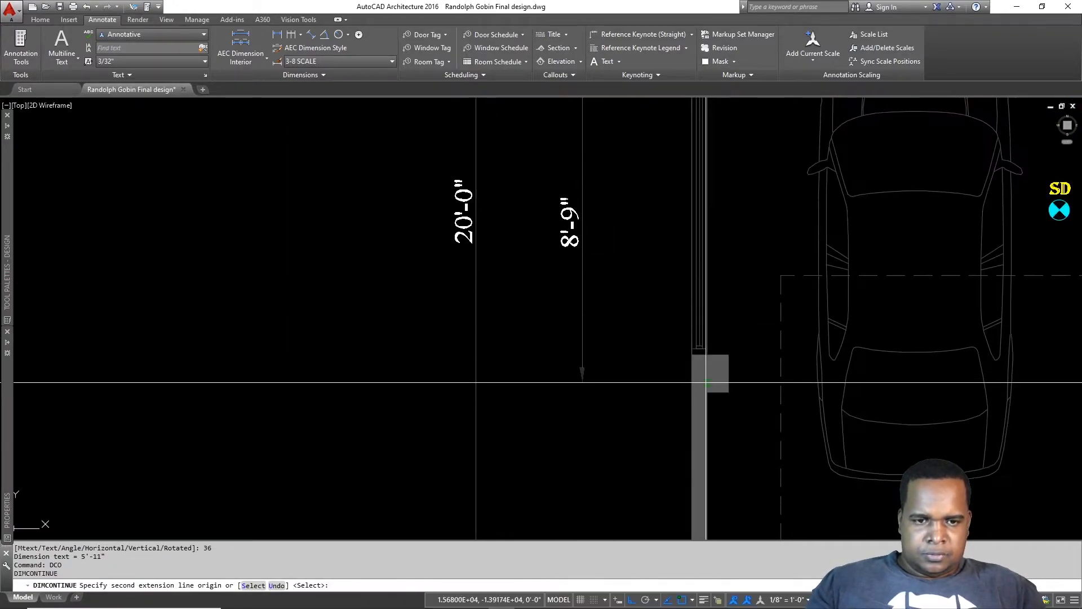
{"action": "left_click", "coordinate": [692, 354]}
{"action": "scroll", "coordinate": [692, 354], "scroll_direction": "down", "scroll_amount": 3}
{"action": "scroll", "coordinate": [668, 327], "scroll_direction": "up", "scroll_amount": 5}
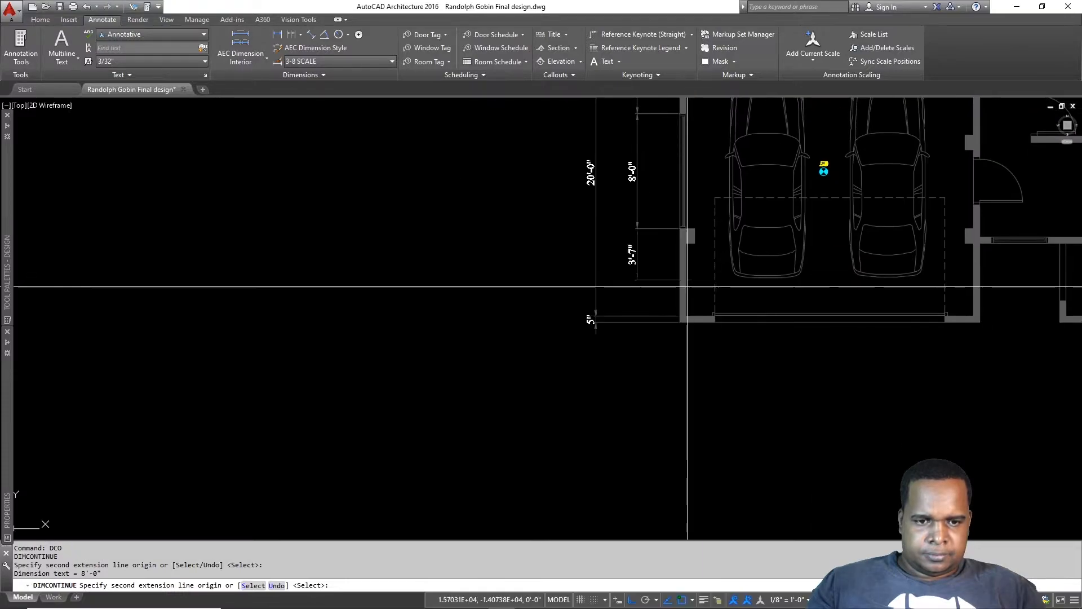
{"action": "left_click", "coordinate": [671, 323]}
{"action": "scroll", "coordinate": [671, 324], "scroll_direction": "down", "scroll_amount": 3}
{"action": "key", "text": "Escape"}
{"action": "key", "text": "Escape"}
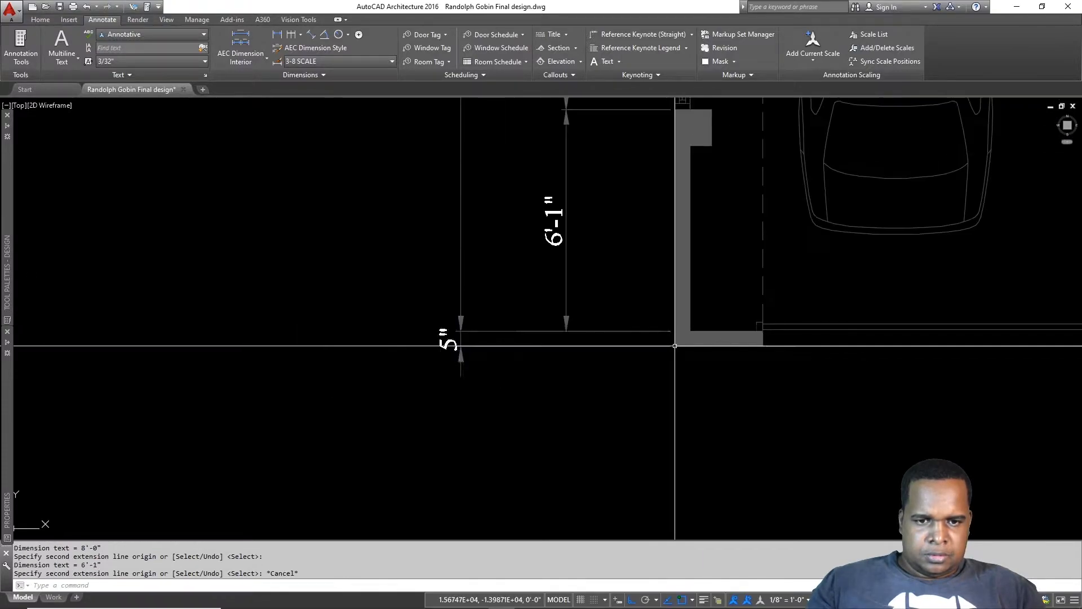
Step: Add the overall 26'-3" carport-side dimension outside the chain
{"action": "key", "text": "Return"}
{"action": "left_click", "coordinate": [675, 346]}
{"action": "mouse_move", "coordinate": [685, 200]}
{"action": "middle_mouse_down"}
{"action": "mouse_move", "coordinate": [709, 484]}
{"action": "mouse_move", "coordinate": [709, 248]}
{"action": "mouse_move", "coordinate": [708, 367]}
{"action": "middle_mouse_up"}
{"action": "scroll", "coordinate": [707, 210], "scroll_direction": "down", "scroll_amount": 4}
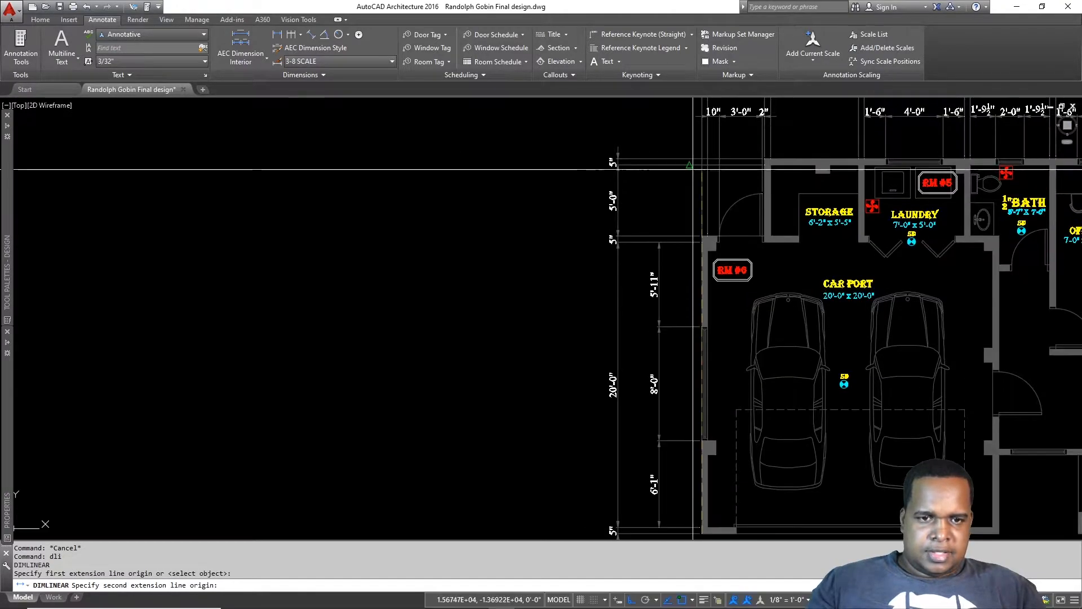
{"action": "scroll", "coordinate": [697, 214], "scroll_direction": "up", "scroll_amount": 4}
{"action": "scroll", "coordinate": [752, 248], "scroll_direction": "down", "scroll_amount": 4}
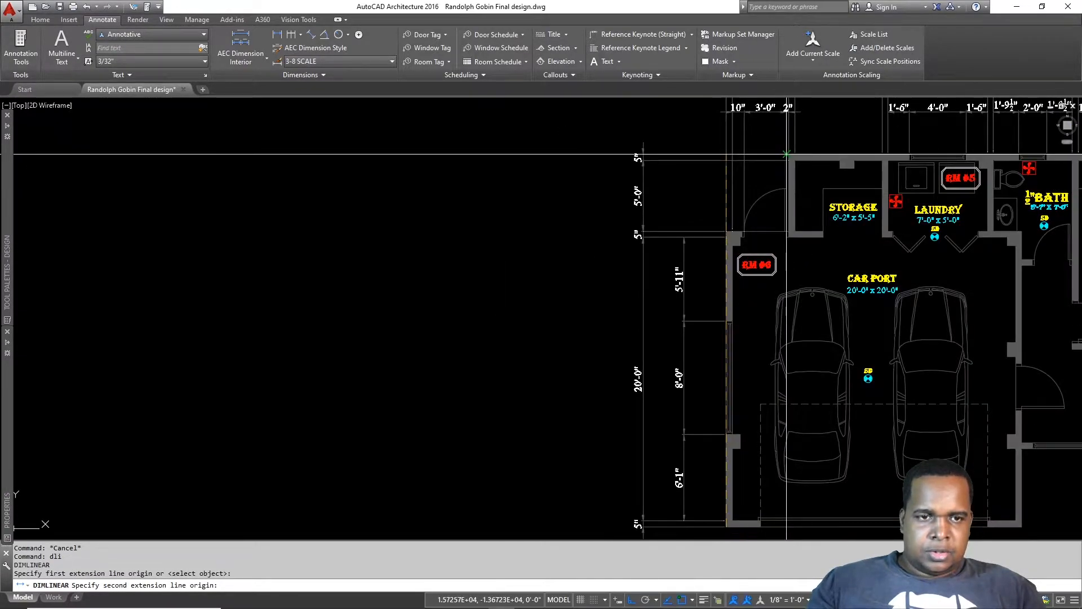
{"action": "scroll", "coordinate": [748, 158], "scroll_direction": "up", "scroll_amount": 4}
{"action": "left_click", "coordinate": [788, 168]}
{"action": "scroll", "coordinate": [650, 233], "scroll_direction": "down", "scroll_amount": 4}
{"action": "scroll", "coordinate": [590, 267], "scroll_direction": "up", "scroll_amount": 1}
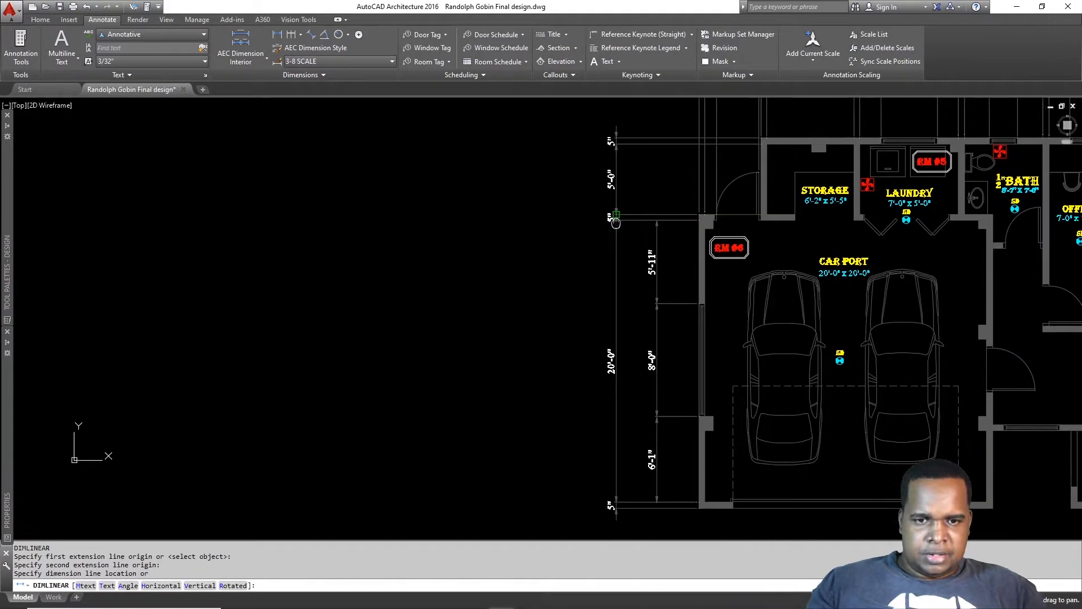
{"action": "left_click", "coordinate": [590, 269]}
{"action": "key", "text": "Escape"}
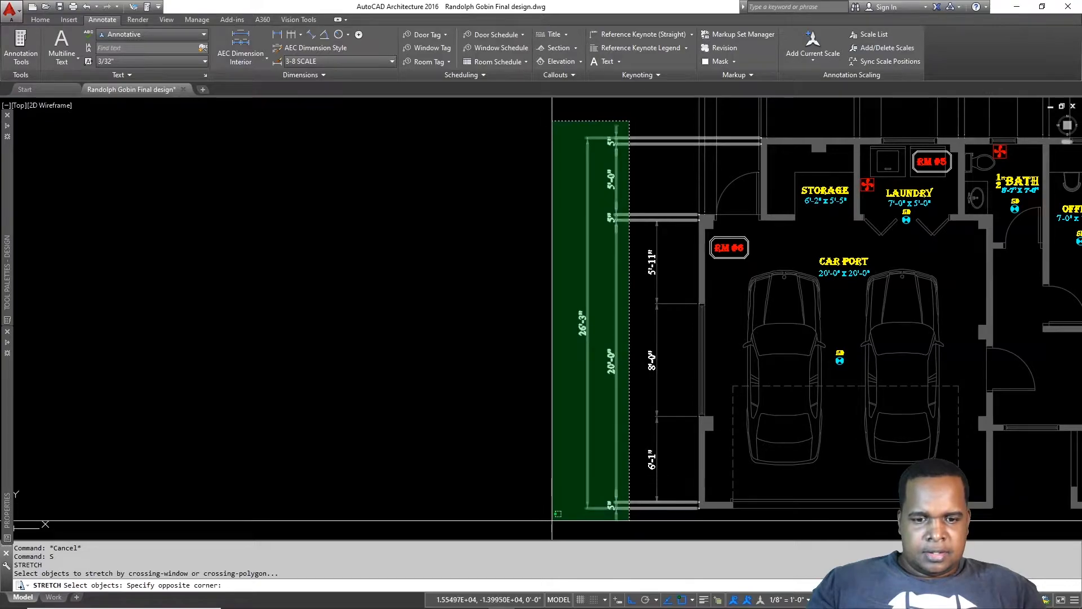
Step: Stretch the six left dimensions closer to the floor plan
{"action": "left_click", "coordinate": [553, 519]}
{"action": "key", "text": "Return"}
{"action": "left_click", "coordinate": [415, 413]}
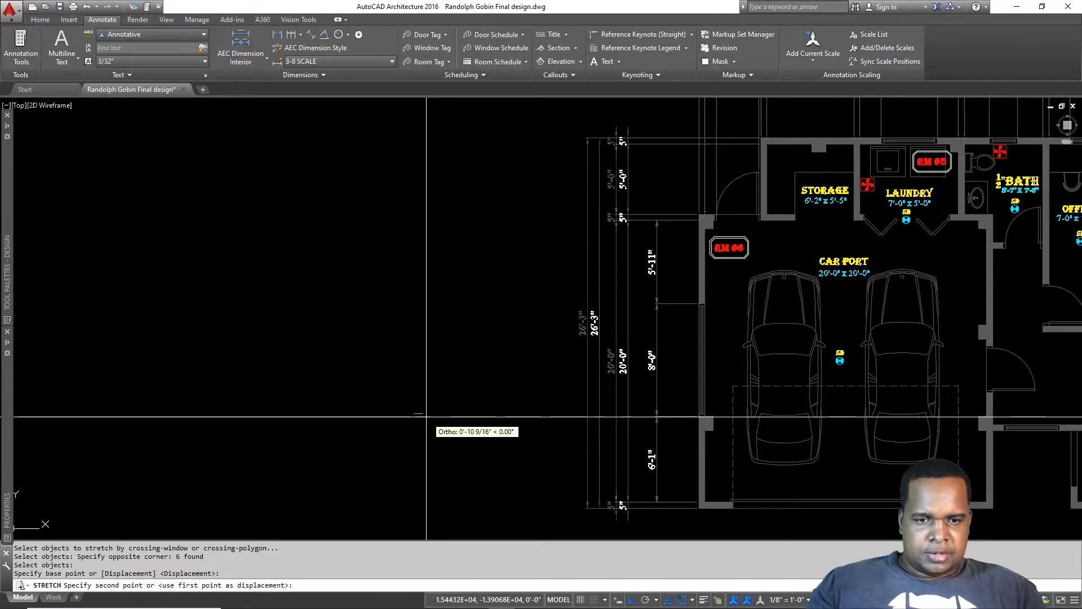
{"action": "left_click", "coordinate": [426, 417]}
{"action": "scroll", "coordinate": [625, 290], "scroll_direction": "down", "scroll_amount": 3}
{"action": "middle_click_drag", "start_coordinate": [625, 290], "coordinate": [405, 292]}
{"action": "scroll", "coordinate": [430, 366], "scroll_direction": "up", "scroll_amount": 2}
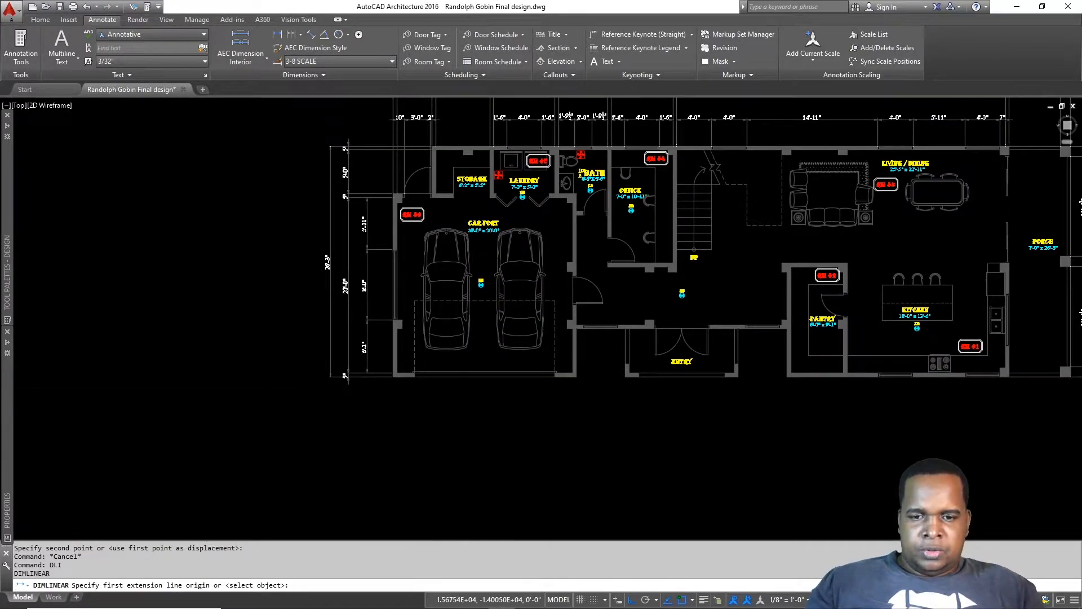
Step: Place a 5" wall dimension at the carport corner, offset 6'
{"action": "scroll", "coordinate": [395, 375], "scroll_direction": "up", "scroll_amount": 8}
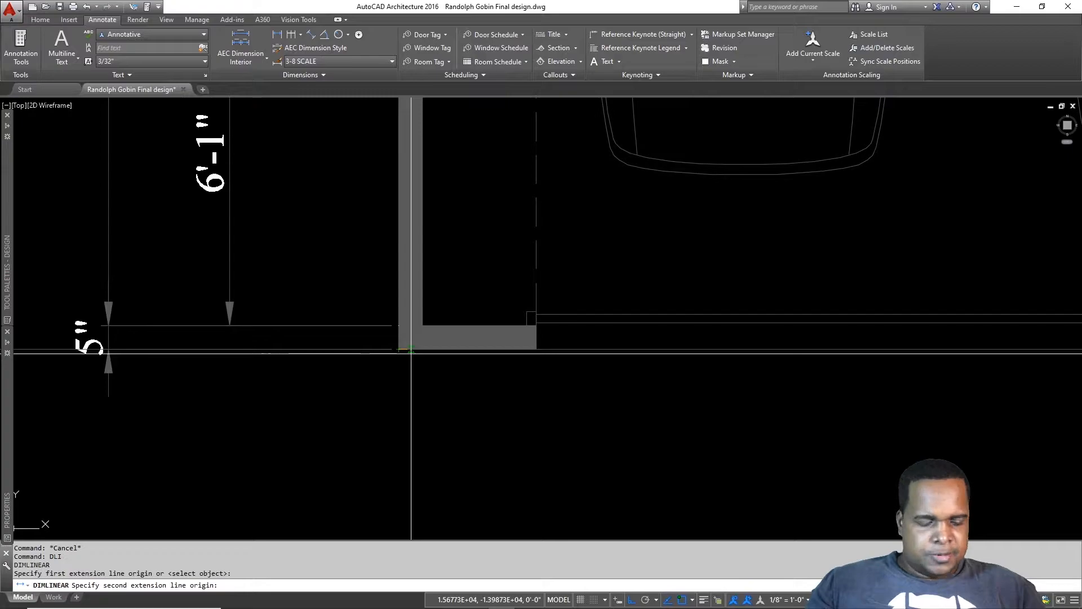
{"action": "type", "text": "5"}
{"action": "key", "text": "Return"}
{"action": "type", "text": "6'"}
{"action": "key", "text": "Return"}
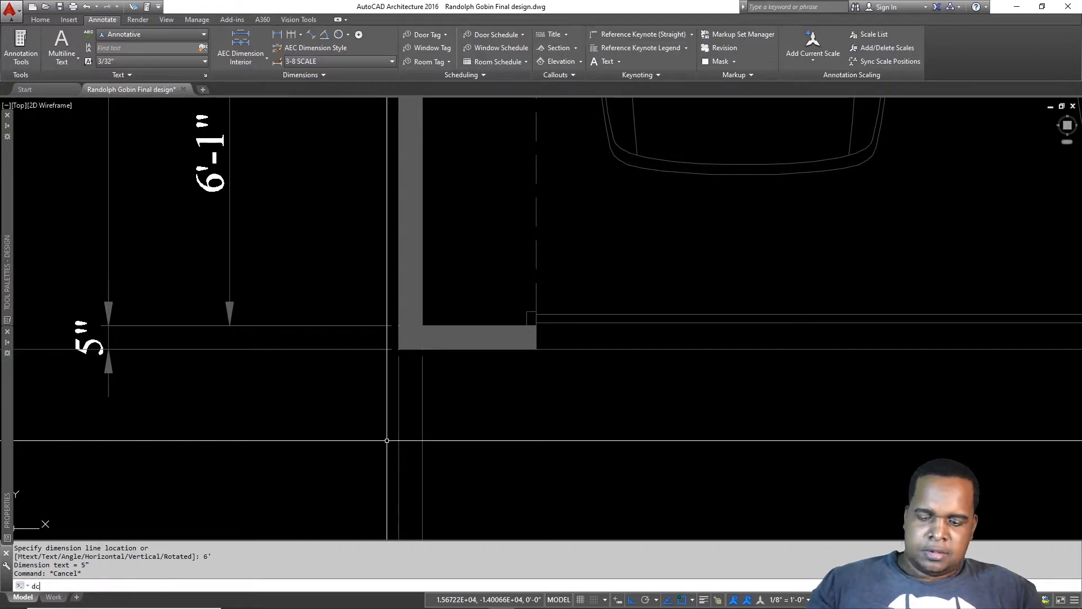
Step: Continue the front chain: 20'-0", 5", 5'-7", 5", 12'-0" entry, 5"
{"action": "key", "text": "Return"}
{"action": "scroll", "coordinate": [625, 434], "scroll_direction": "down", "scroll_amount": 6}
{"action": "middle_click_drag", "start_coordinate": [740, 439], "coordinate": [449, 420]}
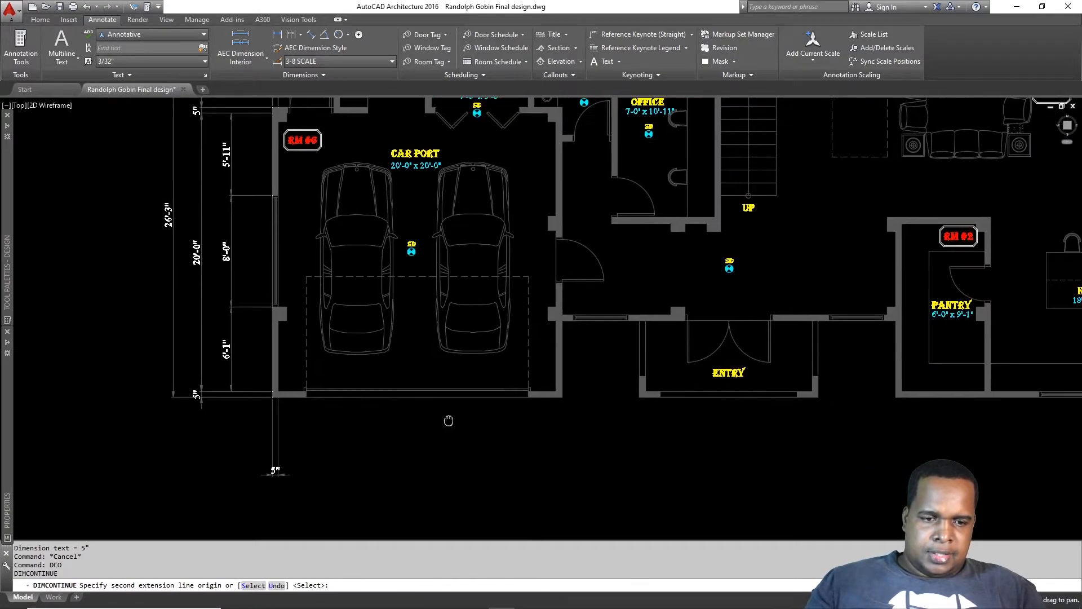
{"action": "scroll", "coordinate": [544, 414], "scroll_direction": "up", "scroll_amount": 4}
{"action": "left_click", "coordinate": [572, 362]}
{"action": "left_click", "coordinate": [587, 362]}
{"action": "middle_click_drag", "start_coordinate": [635, 372], "coordinate": [387, 316]}
{"action": "left_click", "coordinate": [535, 305]}
{"action": "left_click", "coordinate": [551, 290]}
{"action": "middle_click_drag", "start_coordinate": [863, 309], "coordinate": [524, 331]}
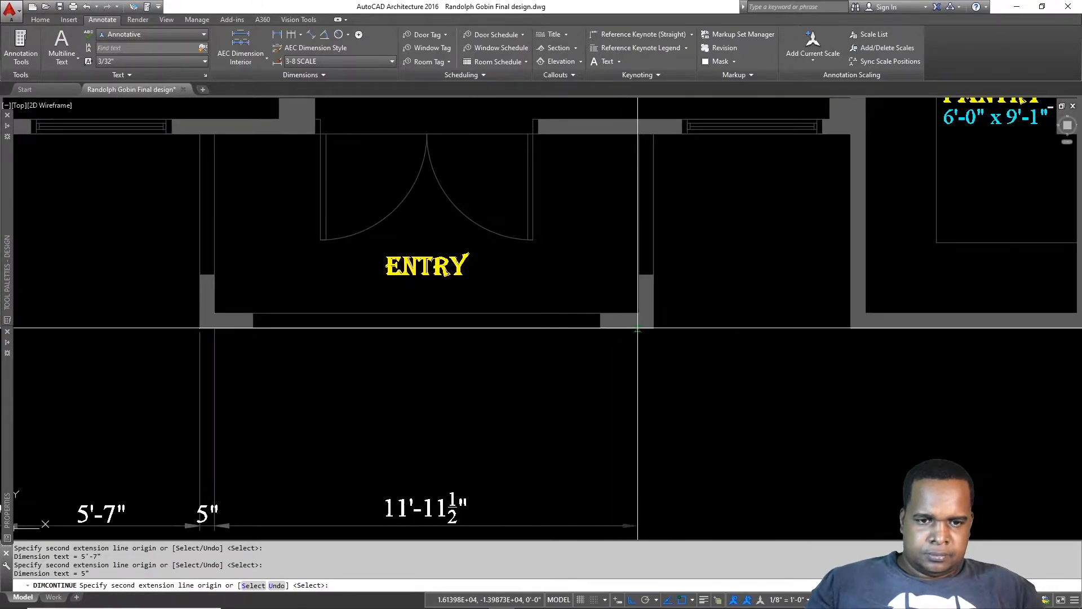
{"action": "left_click", "coordinate": [640, 312]}
{"action": "left_click", "coordinate": [654, 313]}
Step: Extend the chain with 5'-7", 5", 6'-0" pantry, 5", 5", 5'-10" and 1'-2" column
{"action": "middle_click_drag", "start_coordinate": [857, 335], "coordinate": [529, 304]}
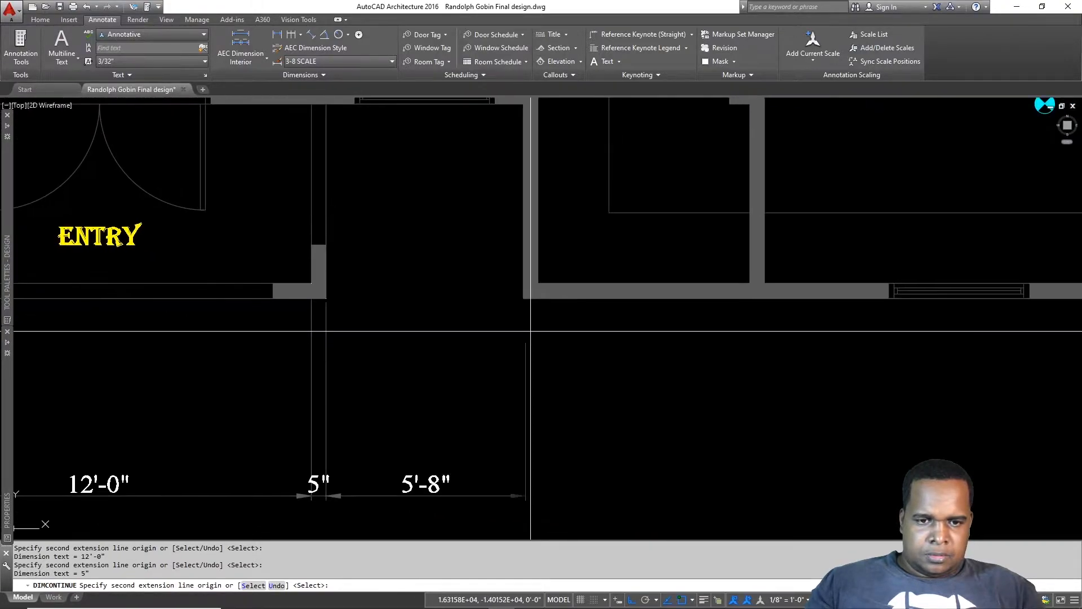
{"action": "left_click", "coordinate": [524, 291]}
{"action": "left_click", "coordinate": [539, 291]}
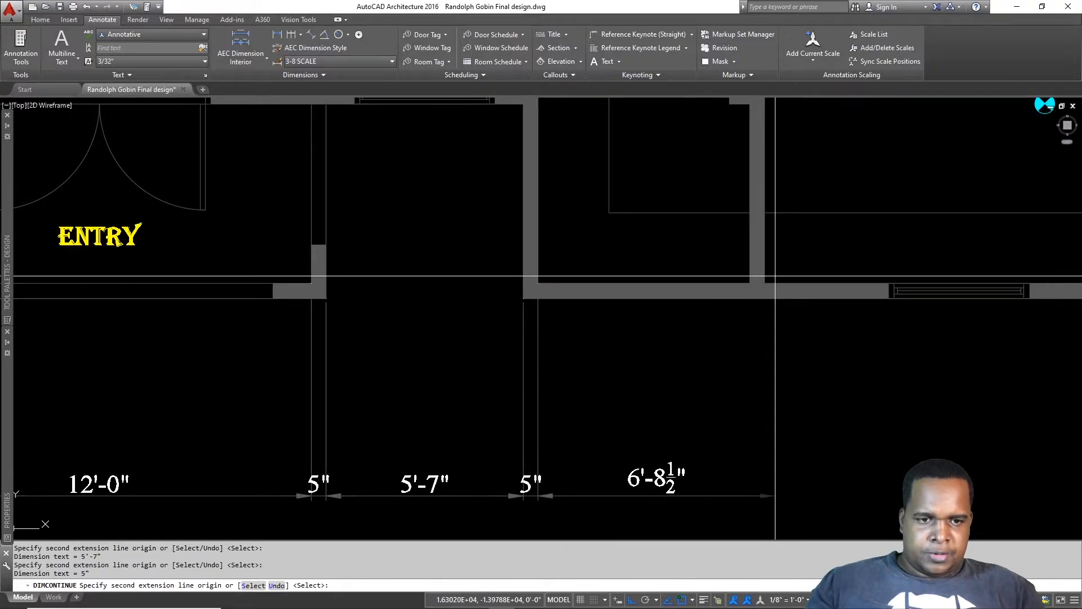
{"action": "left_click", "coordinate": [750, 279]}
{"action": "left_click", "coordinate": [764, 291]}
{"action": "middle_click_drag", "start_coordinate": [817, 401], "coordinate": [248, 377]}
{"action": "scroll", "coordinate": [551, 341], "scroll_direction": "up", "scroll_amount": 4}
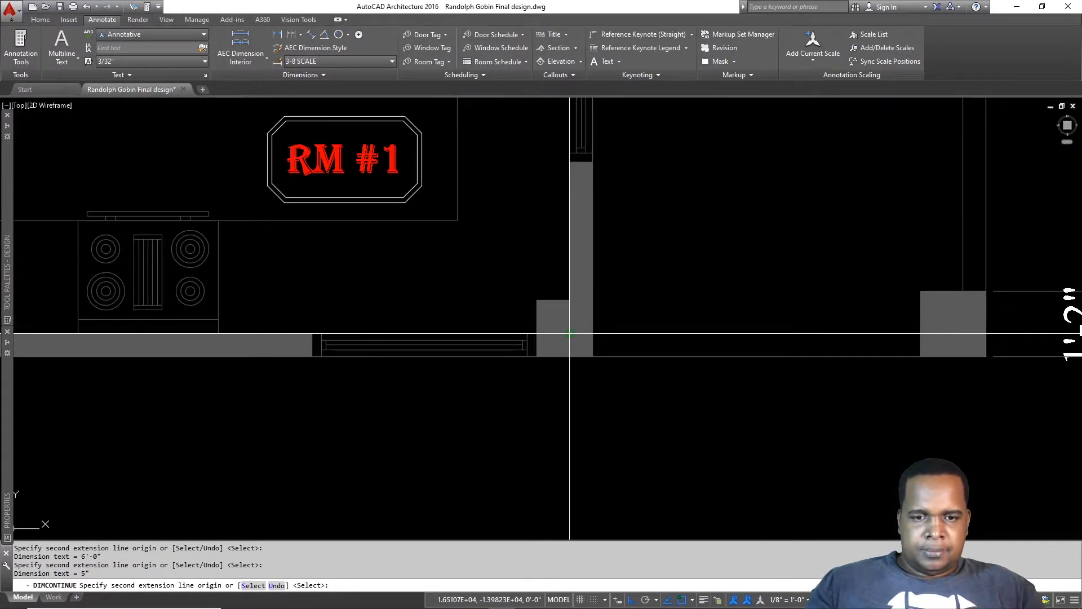
{"action": "left_click", "coordinate": [593, 356]}
{"action": "middle_click_drag", "start_coordinate": [863, 367], "coordinate": [534, 363]}
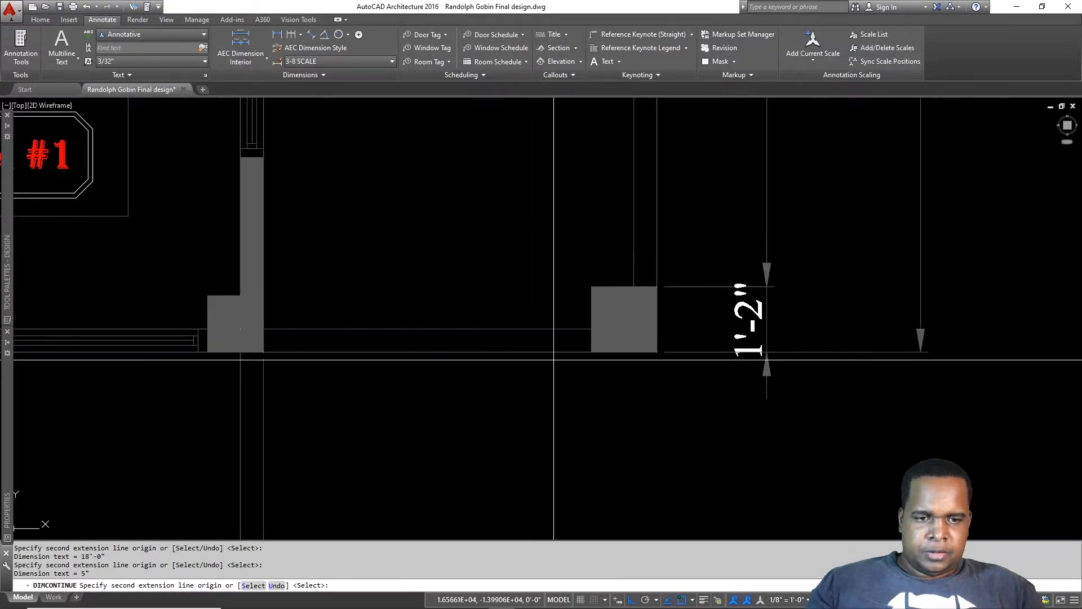
{"action": "left_click", "coordinate": [591, 352]}
{"action": "left_click", "coordinate": [656, 353]}
{"action": "key", "text": "Escape"}
{"action": "scroll", "coordinate": [657, 354], "scroll_direction": "down", "scroll_amount": 5}
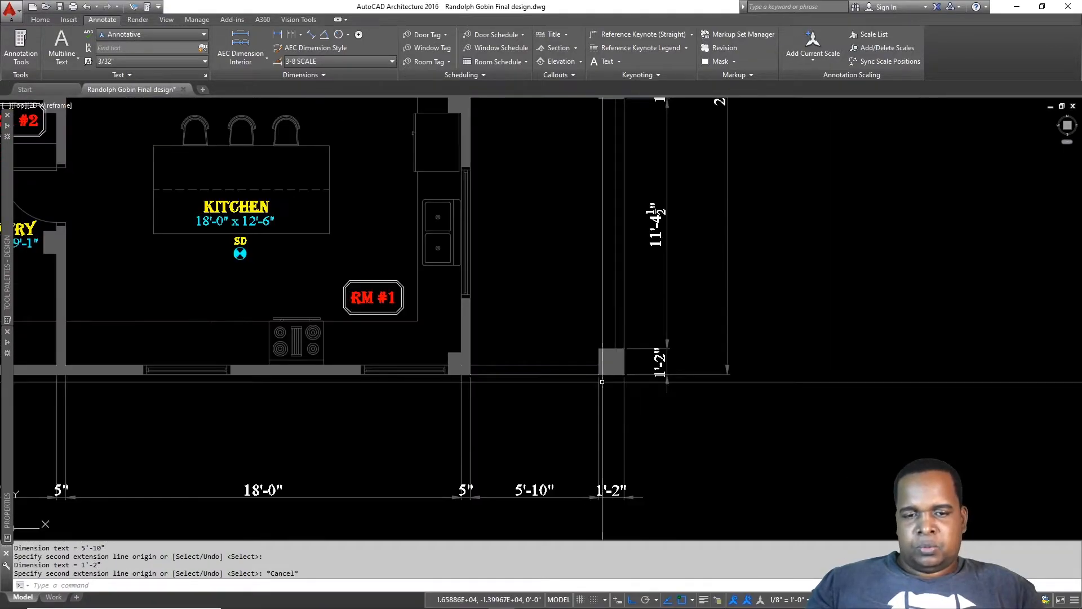
{"action": "scroll", "coordinate": [545, 398], "scroll_direction": "up", "scroll_amount": 6}
{"action": "left_click", "coordinate": [544, 429]}
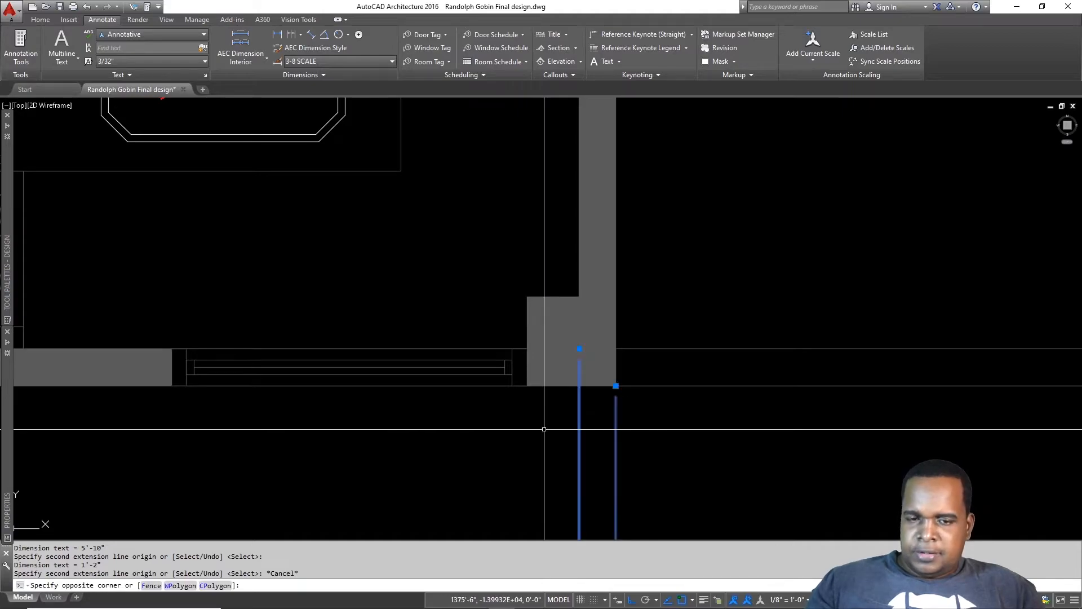
Step: Grip-move an extension line end onto the wall corner
{"action": "left_click", "coordinate": [566, 342]}
{"action": "left_click", "coordinate": [579, 349]}
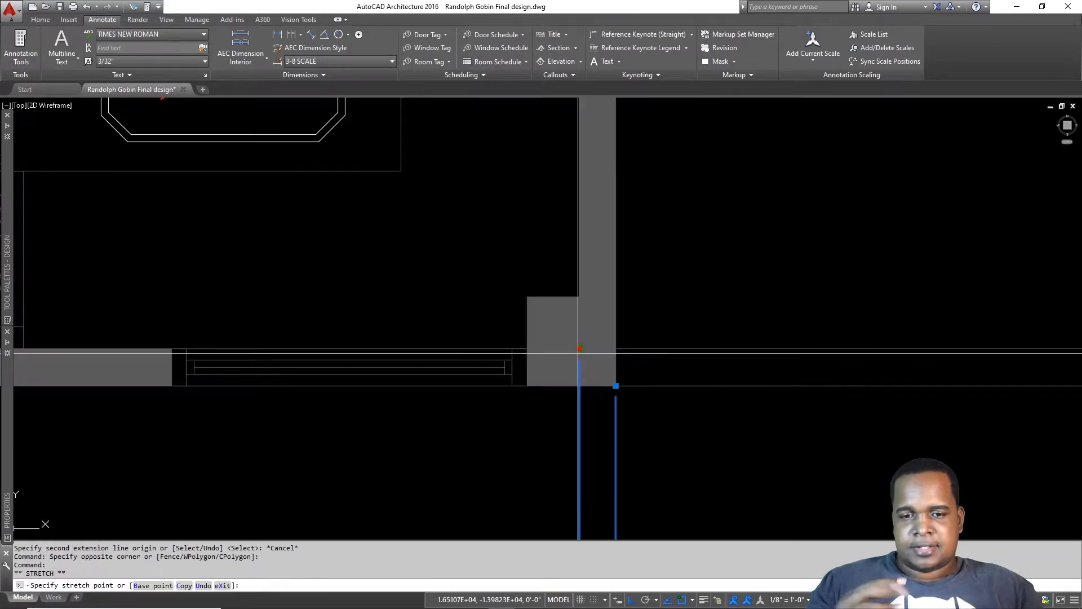
{"action": "left_click", "coordinate": [579, 386]}
{"action": "scroll", "coordinate": [648, 374], "scroll_direction": "down", "scroll_amount": 5}
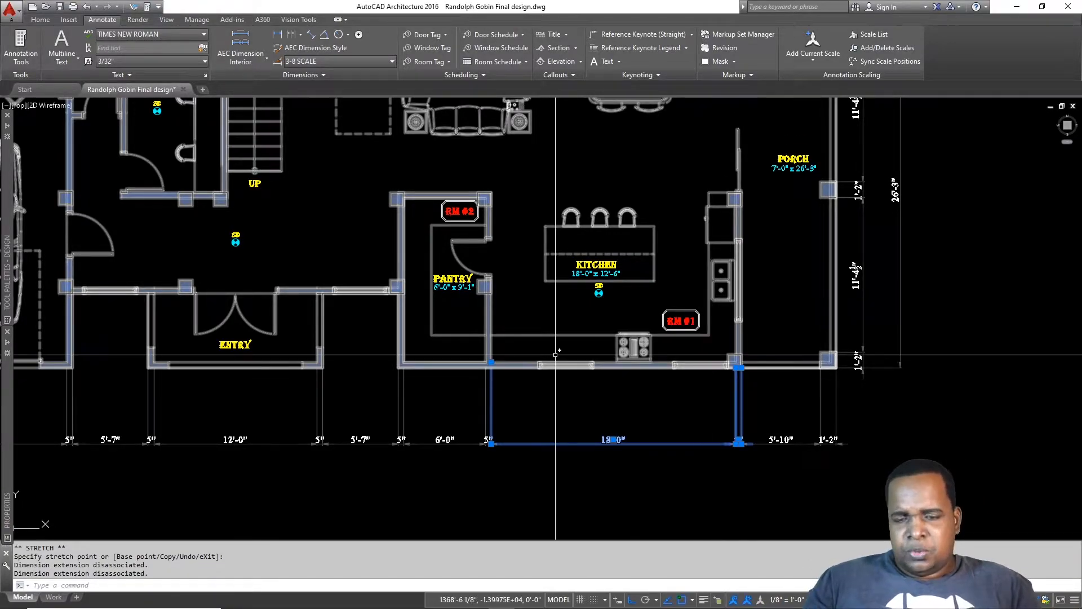
{"action": "scroll", "coordinate": [470, 362], "scroll_direction": "up", "scroll_amount": 3}
{"action": "key", "text": "Escape"}
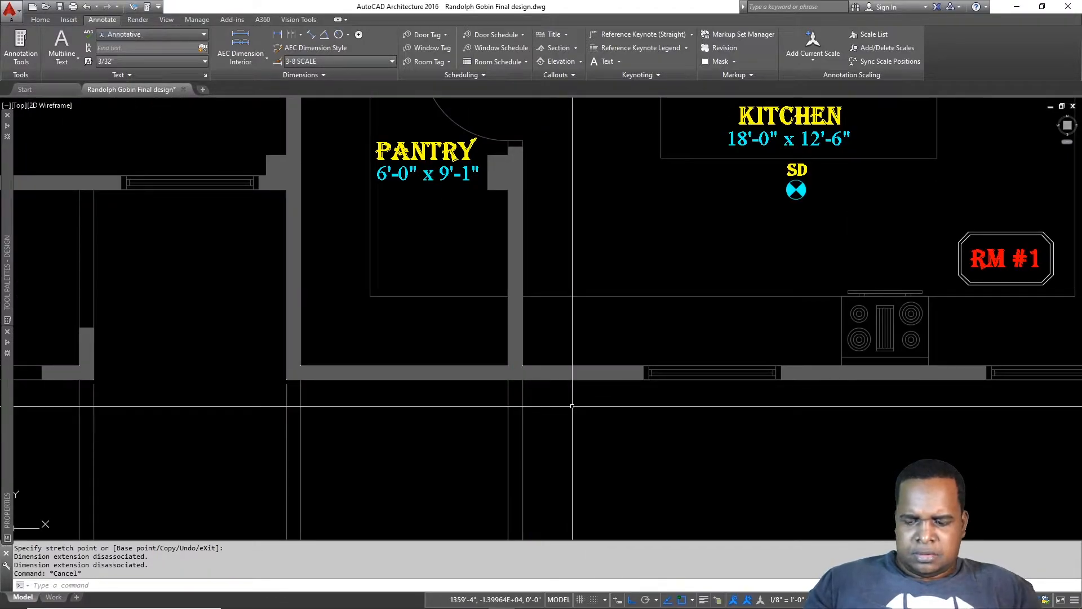
Step: Stretch the extension line ends near the pantry down to the wall face
{"action": "type", "text": "s"}
{"action": "key", "text": "Return"}
{"action": "left_click", "coordinate": [552, 335]}
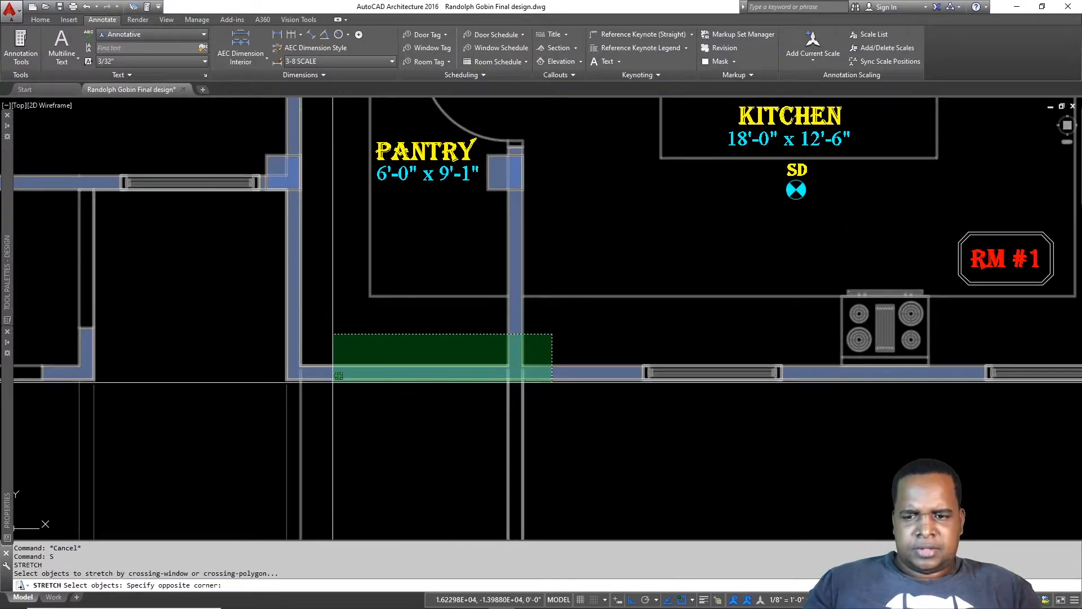
{"action": "left_click", "coordinate": [297, 382]}
{"action": "key", "text": "Return"}
{"action": "left_click", "coordinate": [330, 368]}
{"action": "left_click", "coordinate": [331, 382]}
{"action": "scroll", "coordinate": [410, 392], "scroll_direction": "down", "scroll_amount": 2}
{"action": "middle_click_drag", "start_coordinate": [306, 400], "coordinate": [750, 334]}
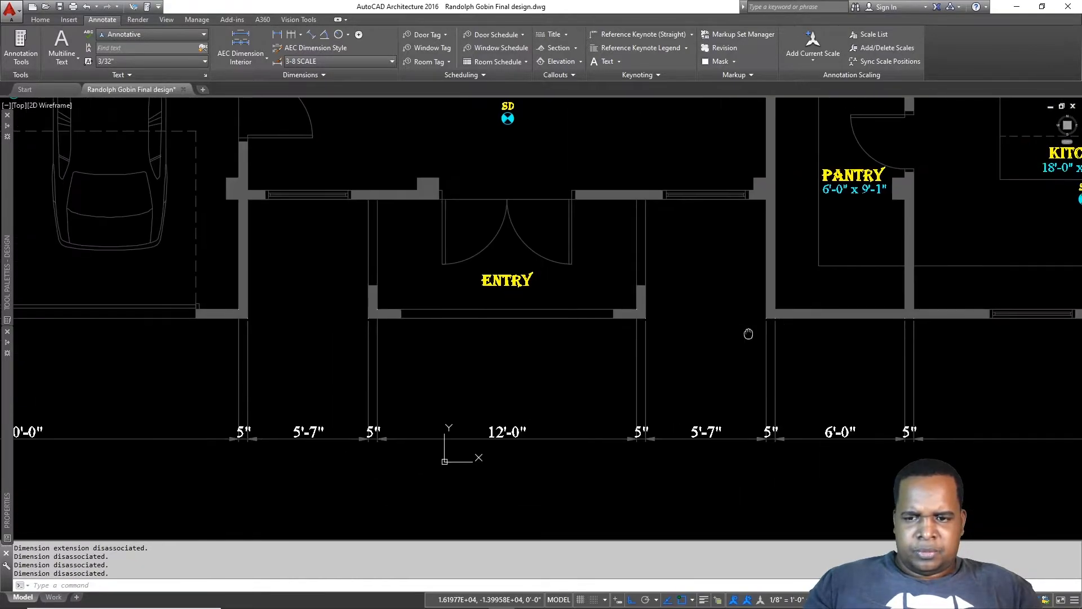
{"action": "scroll", "coordinate": [631, 315], "scroll_direction": "up", "scroll_amount": 2}
Step: Stretch the extension line ends at the entry wall onto the wall corner
{"action": "left_click", "coordinate": [620, 271]}
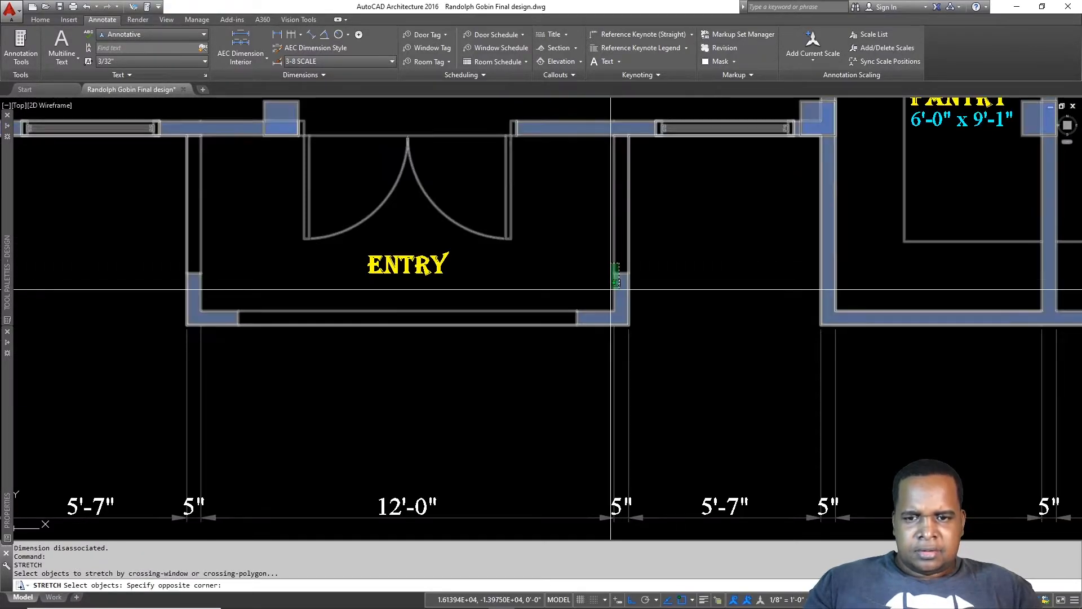
{"action": "left_click", "coordinate": [641, 290]}
{"action": "left_click", "coordinate": [188, 322]}
{"action": "key", "text": "Return"}
{"action": "left_click", "coordinate": [506, 311]}
{"action": "left_click", "coordinate": [507, 328]}
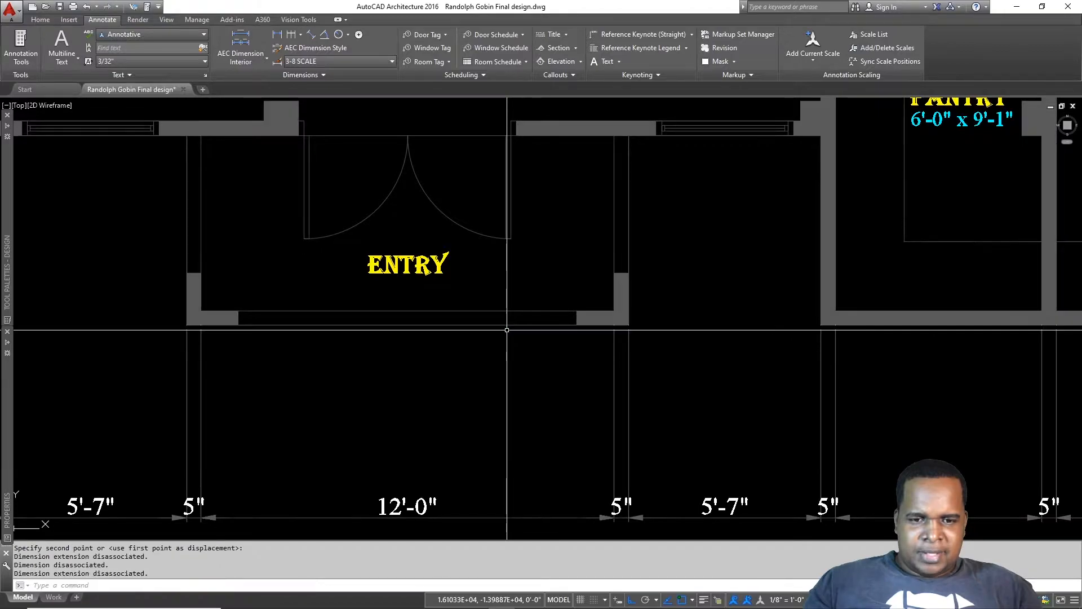
{"action": "scroll", "coordinate": [616, 331], "scroll_direction": "up", "scroll_amount": 3}
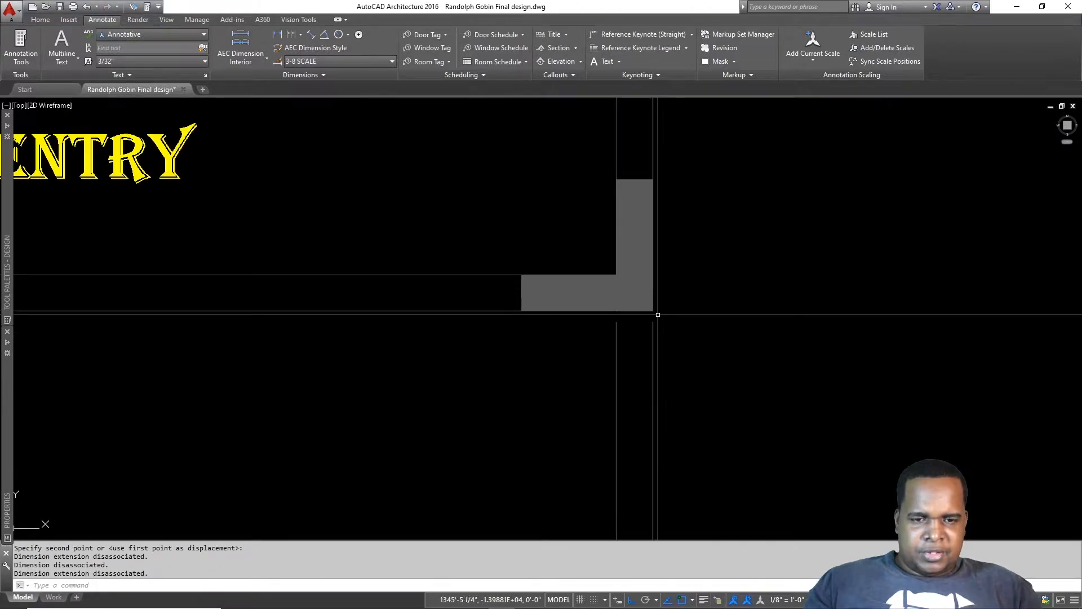
{"action": "scroll", "coordinate": [621, 319], "scroll_direction": "up", "scroll_amount": 2}
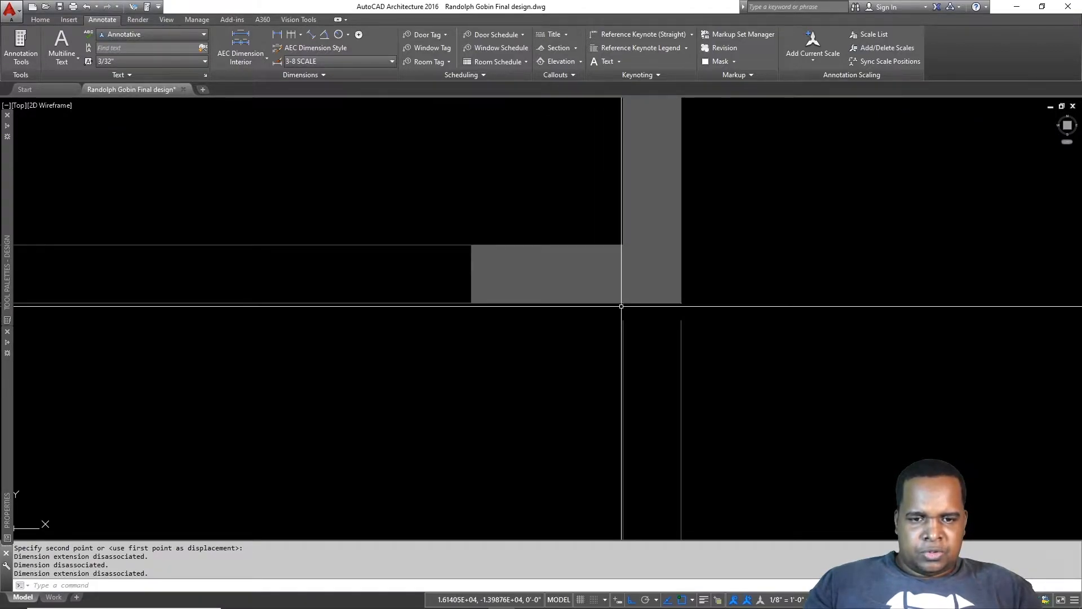
{"action": "scroll", "coordinate": [705, 314], "scroll_direction": "down", "scroll_amount": 5}
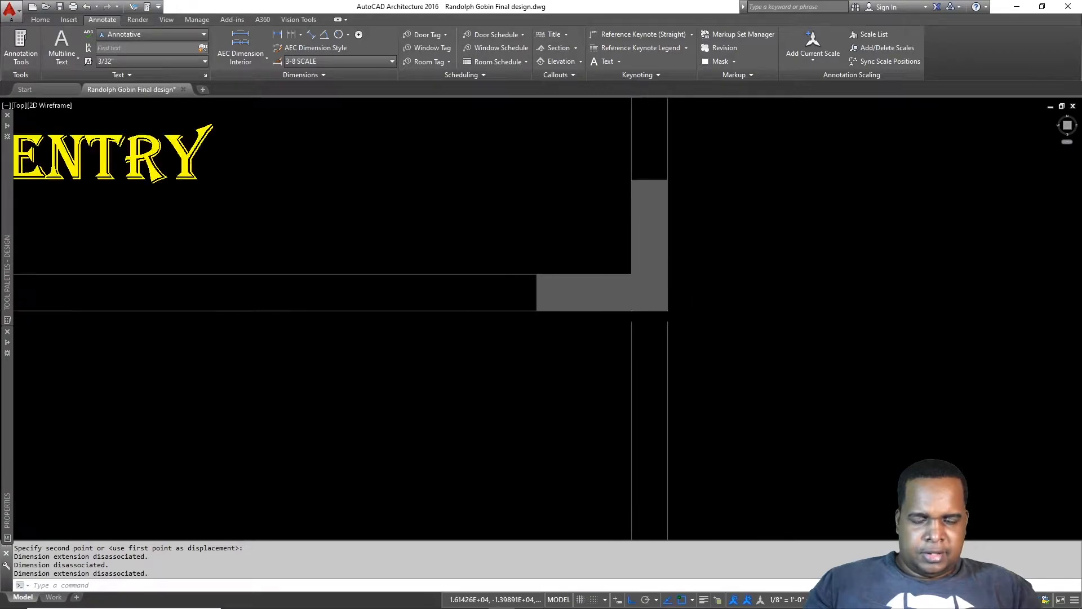
{"action": "scroll", "coordinate": [564, 294], "scroll_direction": "up", "scroll_amount": 4}
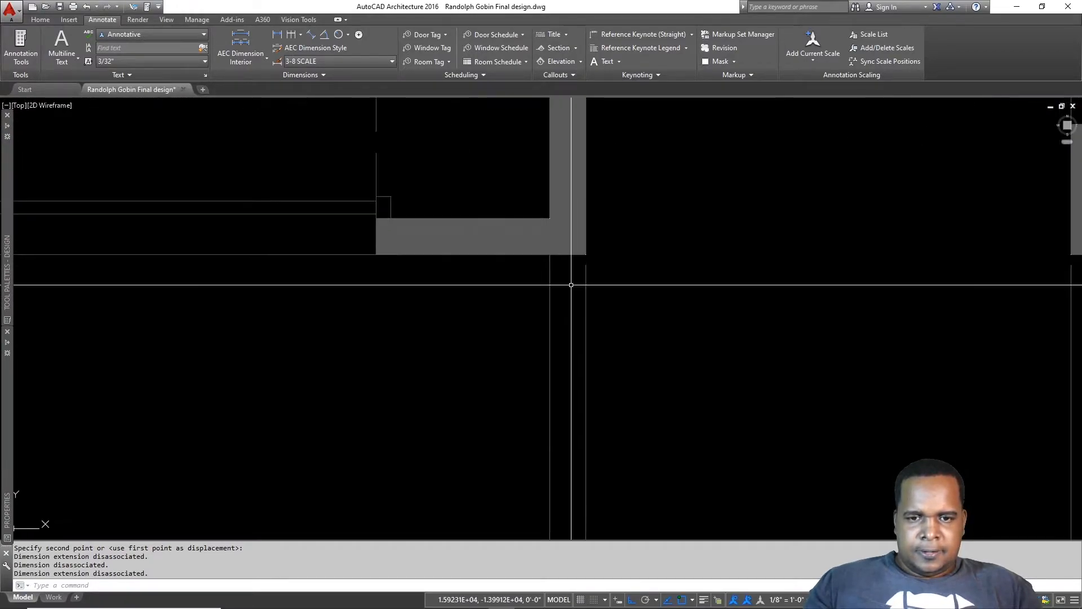
Step: Reattach the dimension's extension endpoint to the exterior wall corner beside the garage
{"action": "left_click", "coordinate": [509, 294]}
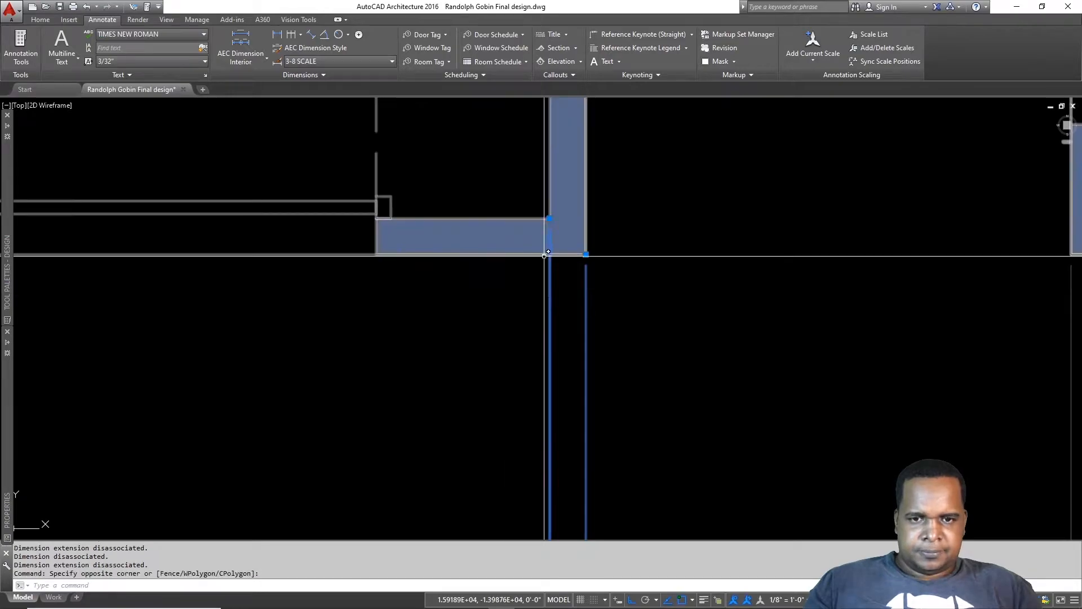
{"action": "left_click", "coordinate": [550, 222]}
{"action": "left_click", "coordinate": [549, 218]}
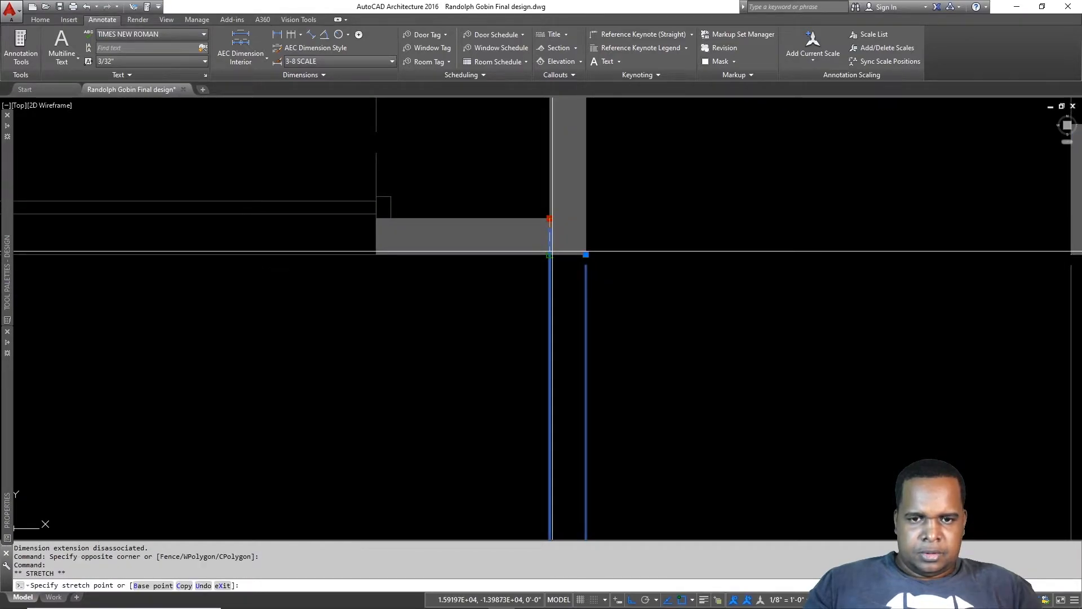
{"action": "left_click", "coordinate": [563, 252]}
{"action": "scroll", "coordinate": [620, 248], "scroll_direction": "down", "scroll_amount": 4}
{"action": "scroll", "coordinate": [648, 256], "scroll_direction": "up", "scroll_amount": 2}
{"action": "key", "text": "Escape"}
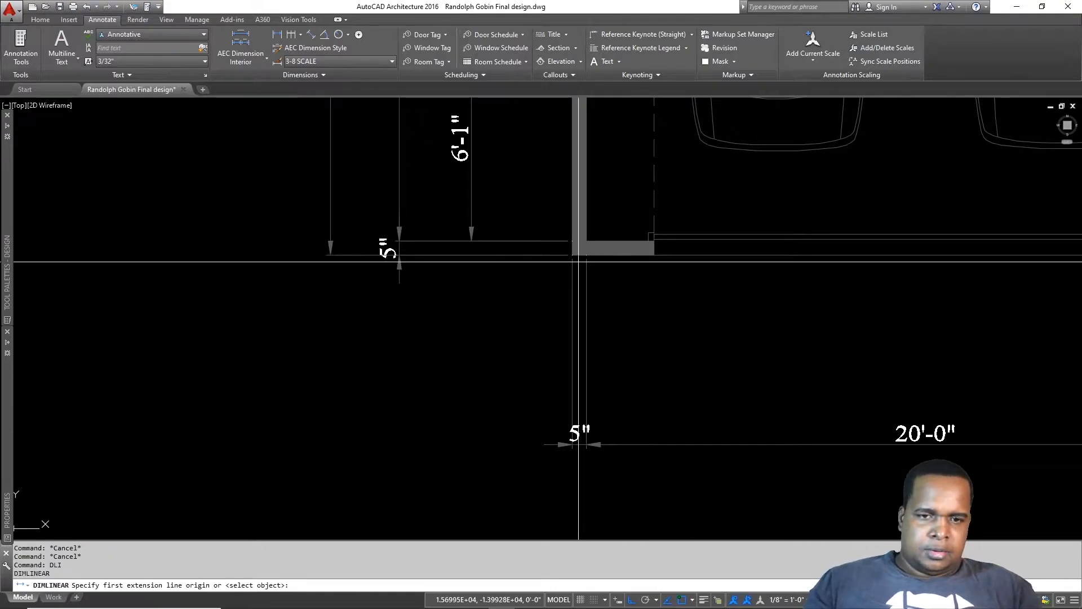
Step: Dimension 2'-0" from the garage wall corner at a 36 offset, then chain 16'-0"
{"action": "left_click", "coordinate": [574, 255]}
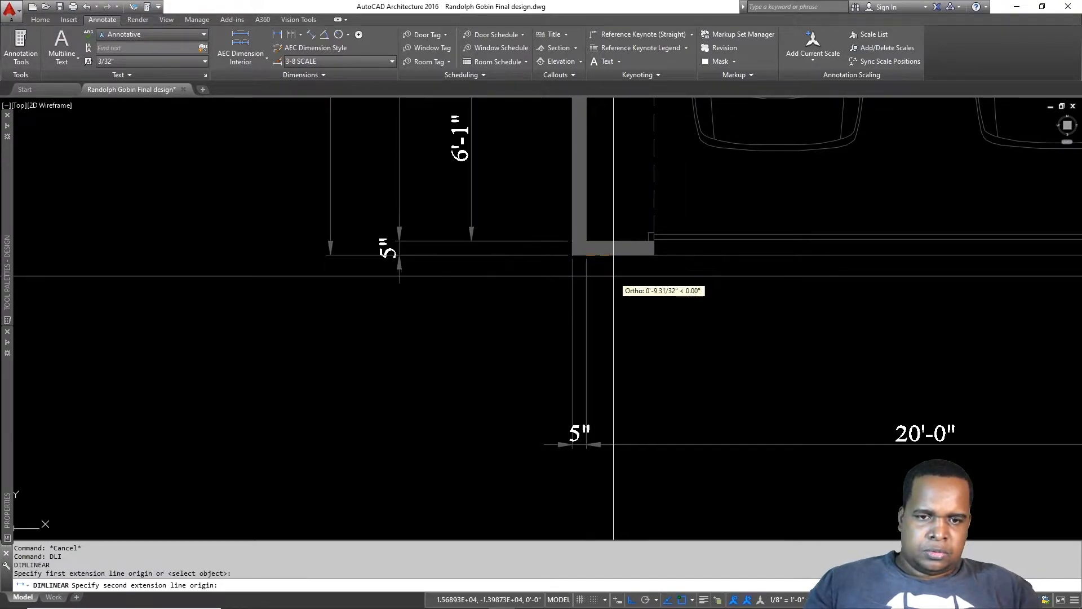
{"action": "left_click", "coordinate": [653, 244]}
{"action": "type", "text": "36"}
{"action": "key", "text": "Return"}
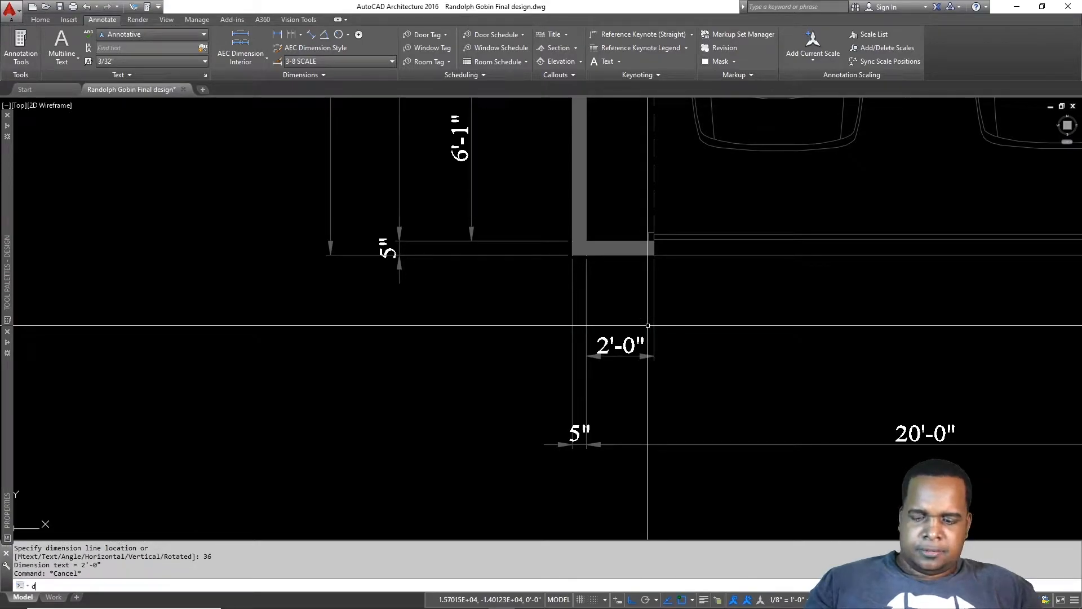
{"action": "key", "text": "Return"}
{"action": "middle_click_drag", "start_coordinate": [824, 345], "coordinate": [342, 343]}
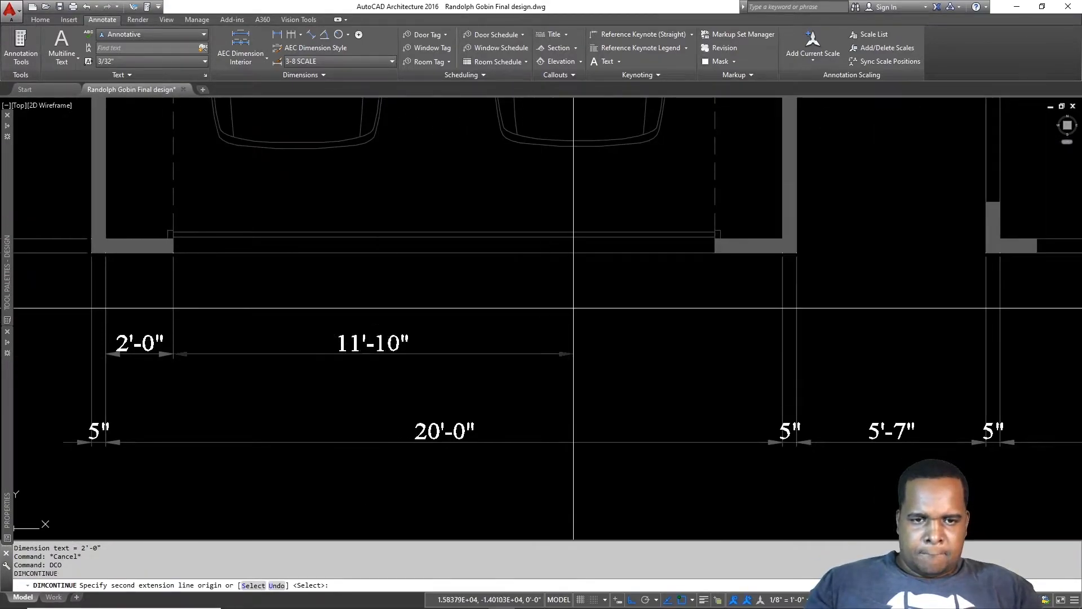
{"action": "left_click", "coordinate": [715, 253]}
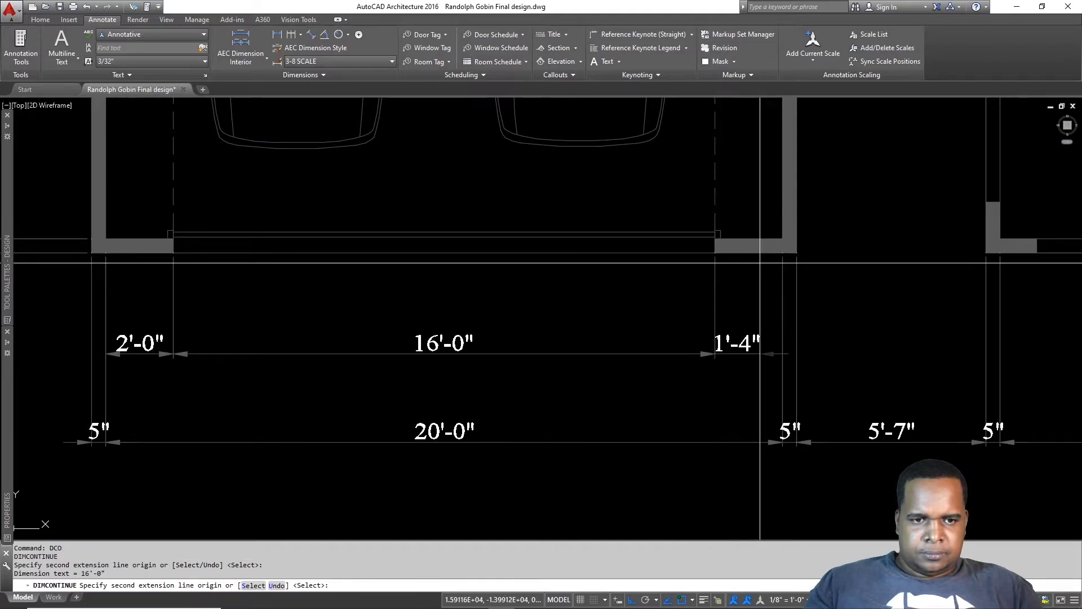
{"action": "key", "text": "Escape"}
Step: Chain a 5" wall dimension and a 9½" dimension to the window jamb
{"action": "middle_click_drag", "start_coordinate": [919, 378], "coordinate": [491, 378]}
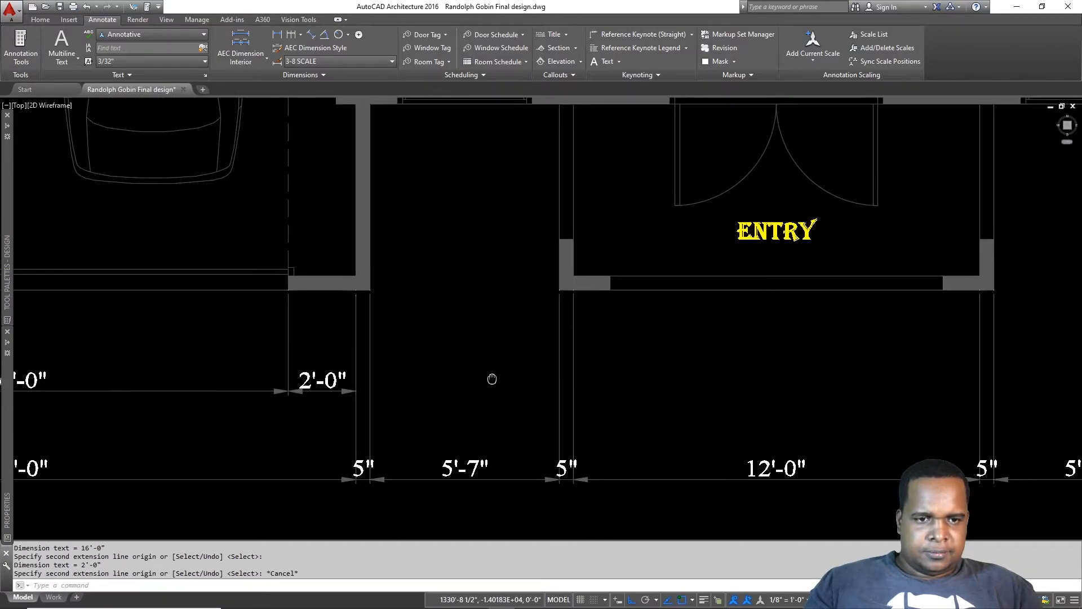
{"action": "scroll", "coordinate": [536, 313], "scroll_direction": "down", "scroll_amount": 2}
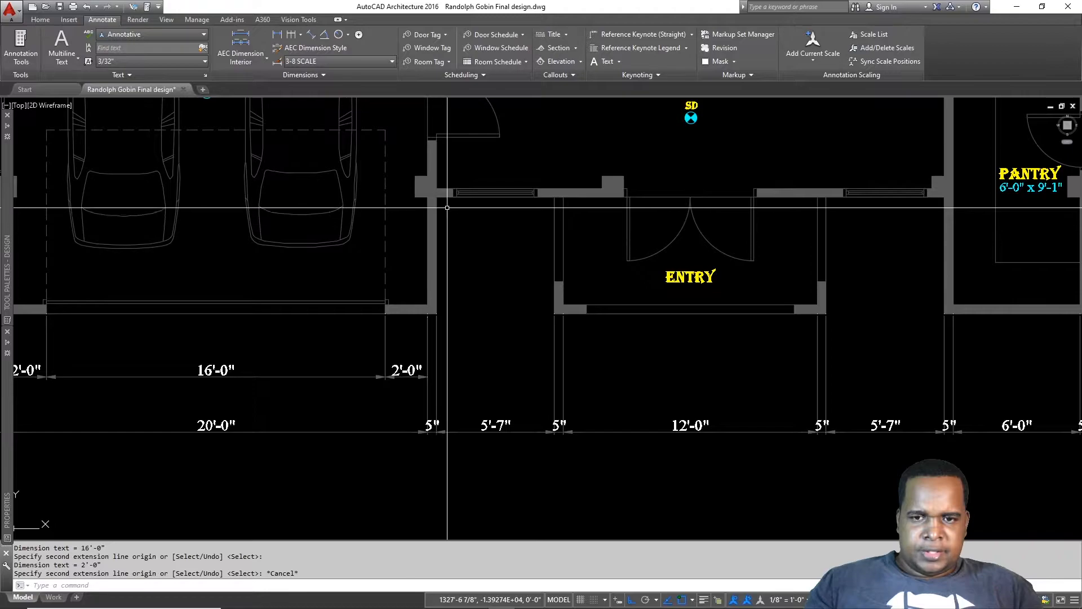
{"action": "scroll", "coordinate": [438, 309], "scroll_direction": "up", "scroll_amount": 2}
{"action": "key", "text": "Return"}
{"action": "left_click", "coordinate": [434, 309]}
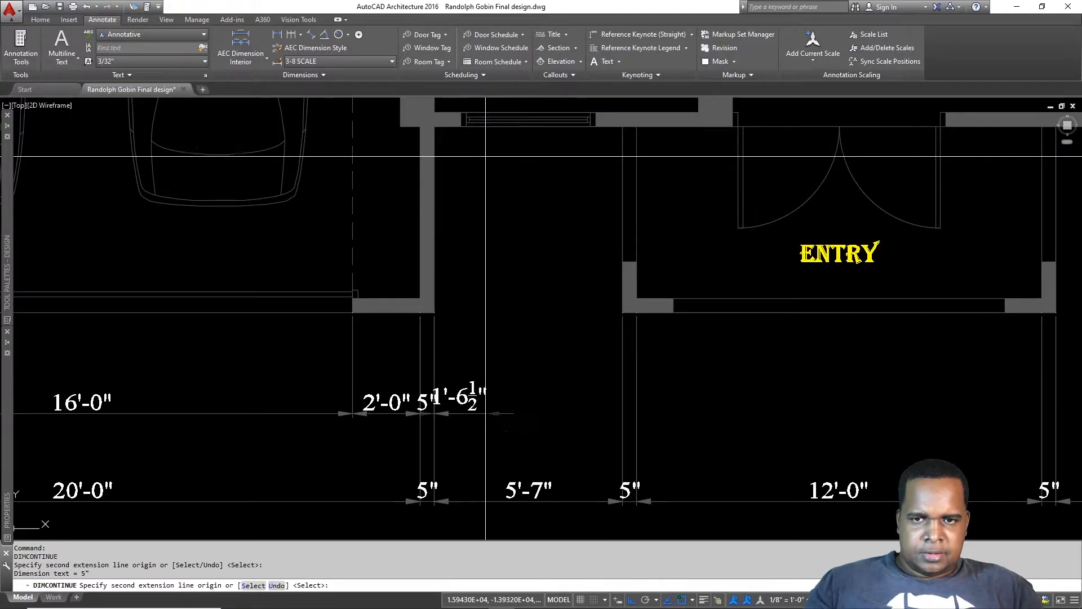
{"action": "left_click", "coordinate": [460, 128]}
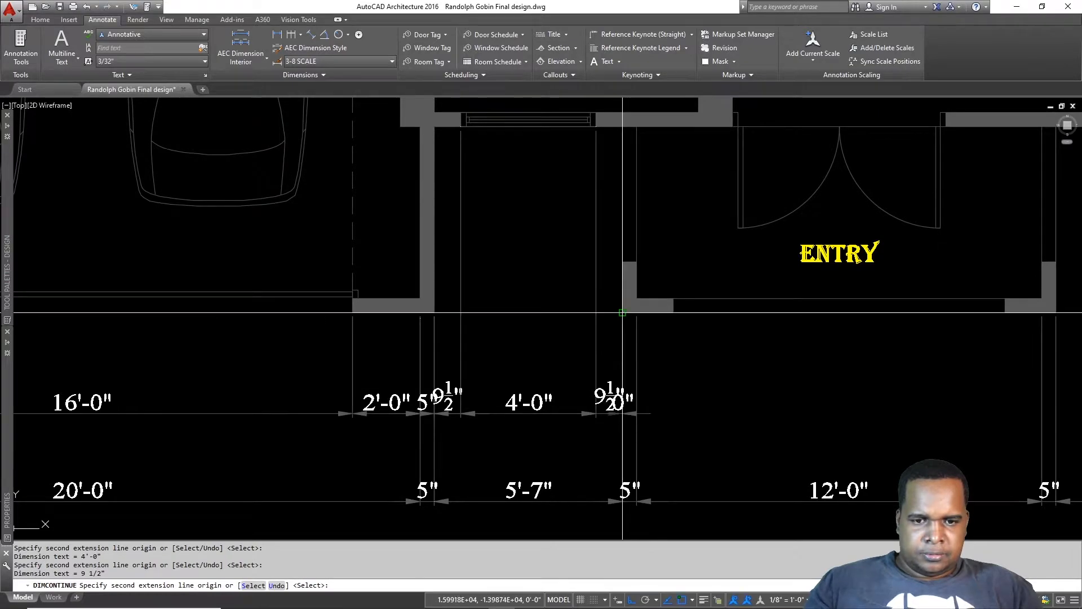
{"action": "key", "text": "Escape"}
Step: Chain 1'-6" and 9'-10" dimensions across the entry opening, then select them
{"action": "key", "text": "Return"}
{"action": "middle_click_drag", "start_coordinate": [623, 312], "coordinate": [487, 274]}
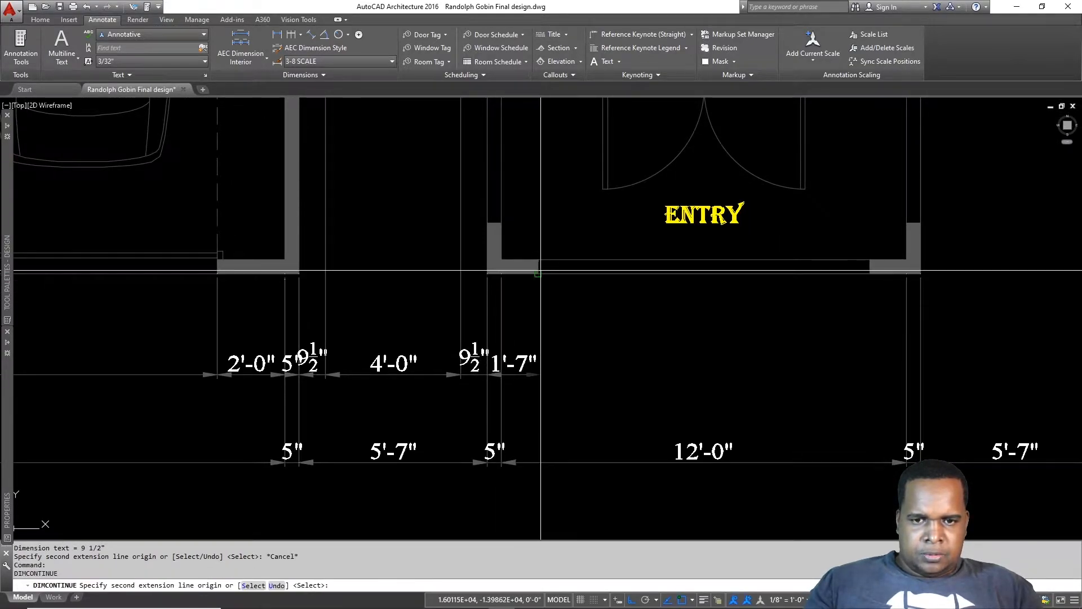
{"action": "left_click", "coordinate": [538, 274]}
{"action": "middle_click_drag", "start_coordinate": [759, 301], "coordinate": [501, 304]}
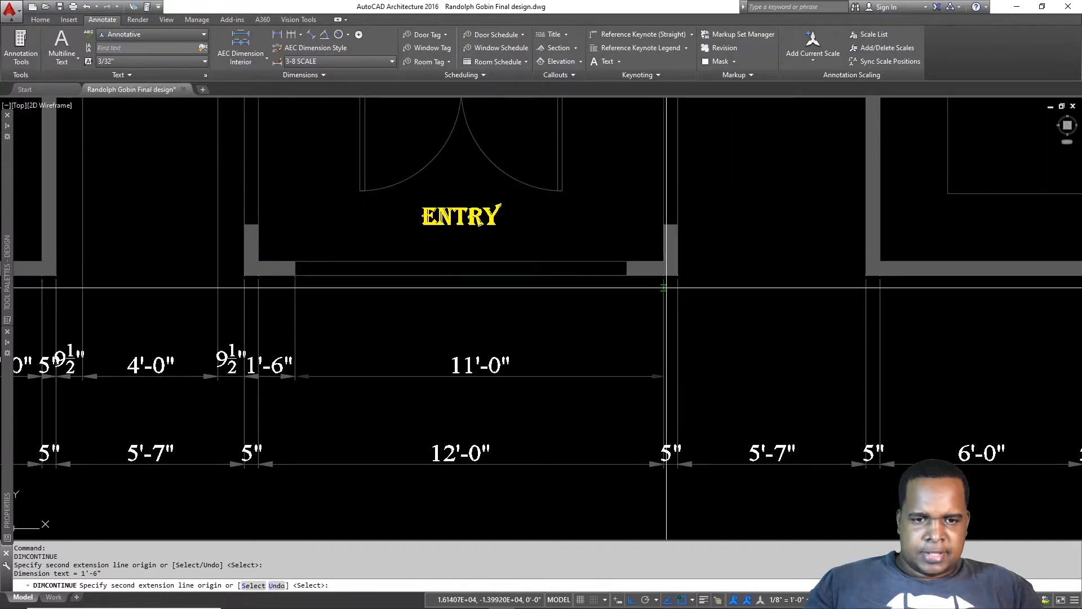
{"action": "left_click", "coordinate": [630, 274]}
{"action": "key", "text": "Escape"}
{"action": "middle_click_drag", "start_coordinate": [386, 382], "coordinate": [600, 341]}
{"action": "left_click", "coordinate": [546, 309]}
{"action": "left_click", "coordinate": [496, 321]}
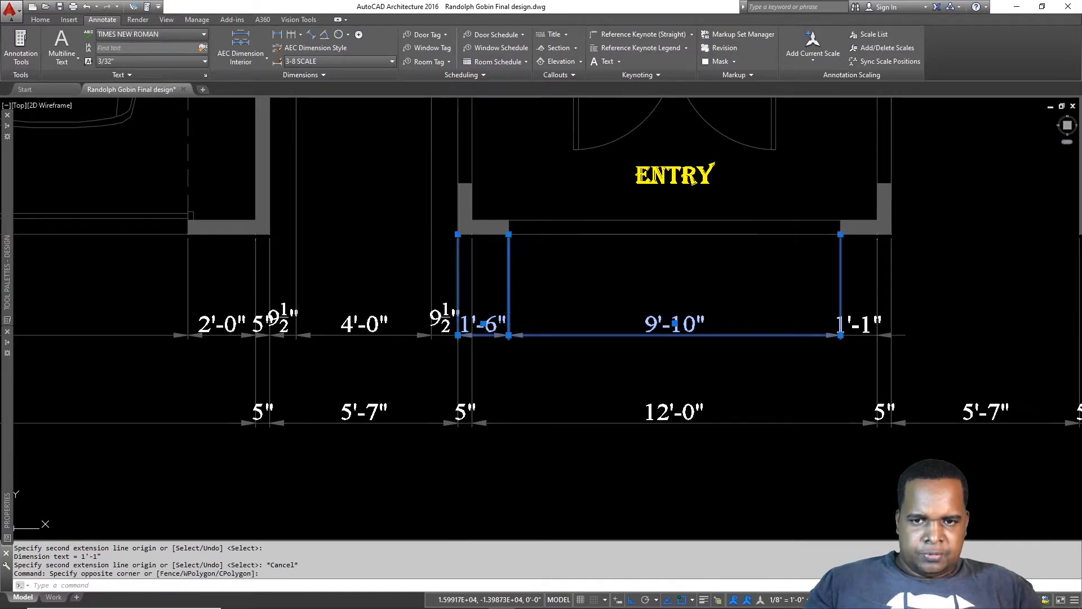
Step: Grip-stretch the entry-side 1'-6" dimension to 1'-1" and delete the stray 5" dimension
{"action": "left_click", "coordinate": [458, 234]}
{"action": "left_click", "coordinate": [470, 239]}
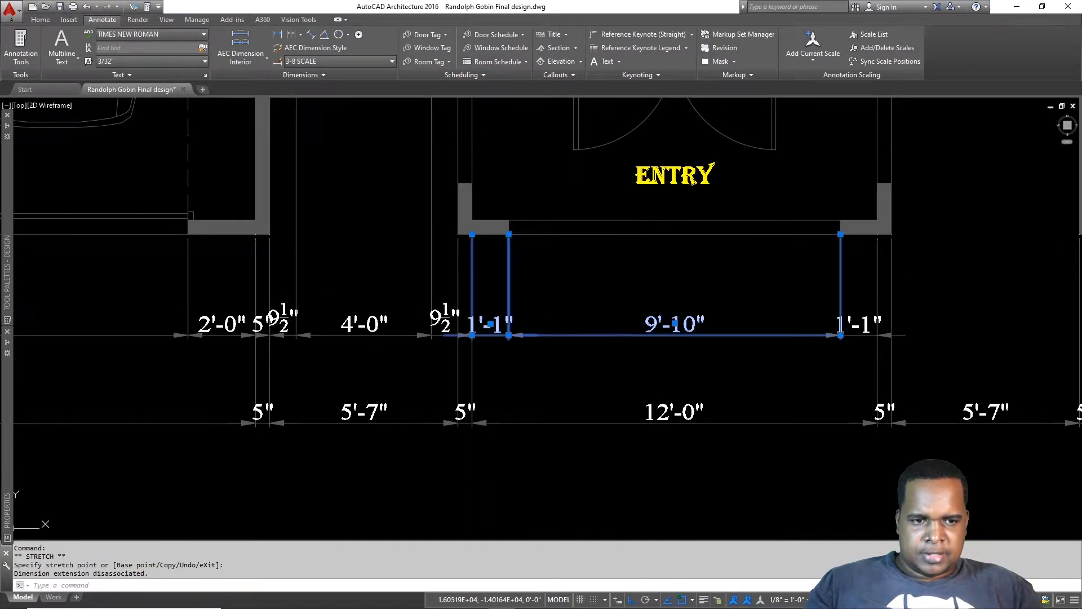
{"action": "key", "text": "Escape"}
{"action": "middle_click_drag", "start_coordinate": [236, 359], "coordinate": [473, 333]}
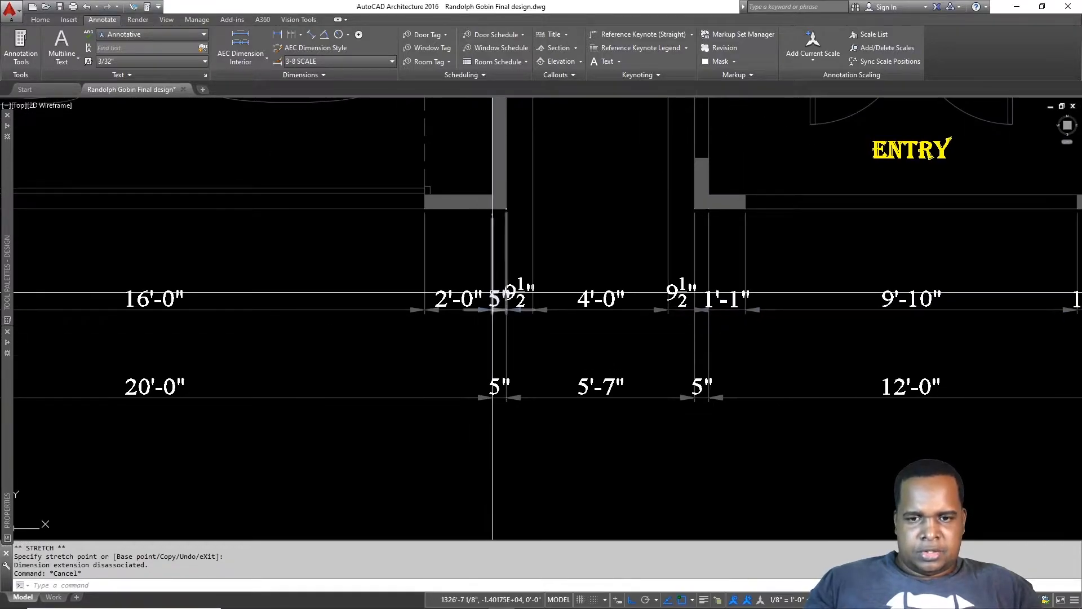
{"action": "key", "text": "Delete"}
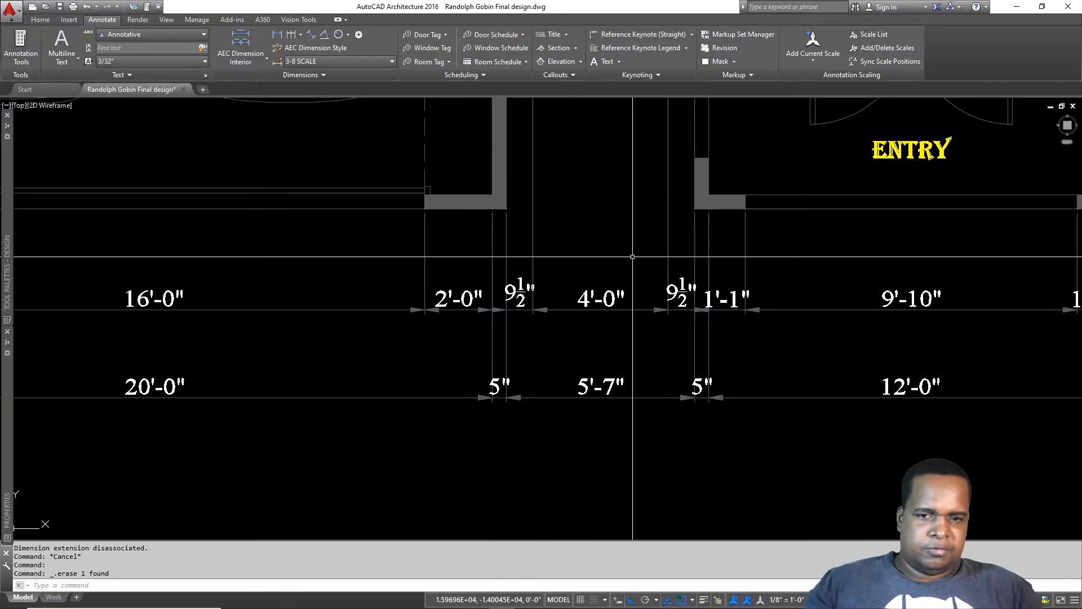
Step: Continue the front-wall row past the entry with 1'-2½" and 9½" dimensions
{"action": "scroll", "coordinate": [555, 314], "scroll_direction": "down", "scroll_amount": 3}
{"action": "mouse_move", "coordinate": [665, 250]}
{"action": "middle_mouse_down"}
{"action": "mouse_move", "coordinate": [449, 340]}
{"action": "mouse_move", "coordinate": [232, 277]}
{"action": "middle_mouse_up"}
{"action": "key", "text": "Escape"}
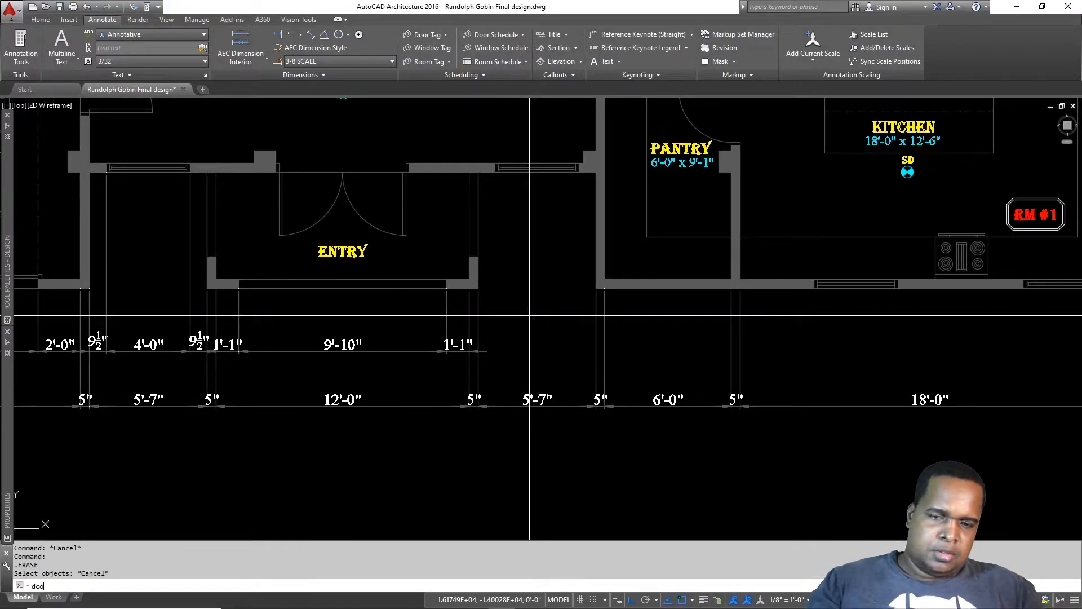
{"action": "type", "text": "dco"}
{"action": "key", "text": "Return"}
{"action": "scroll", "coordinate": [496, 314], "scroll_direction": "up", "scroll_amount": 2}
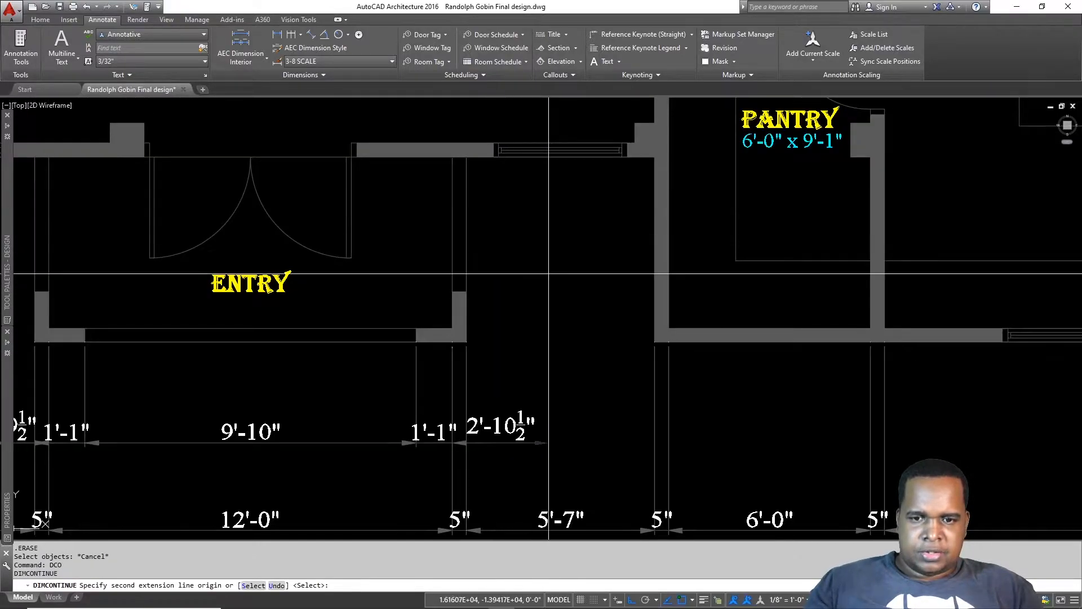
{"action": "left_click", "coordinate": [493, 156]}
{"action": "left_click", "coordinate": [654, 157]}
{"action": "middle_click_drag", "start_coordinate": [874, 407], "coordinate": [642, 332]}
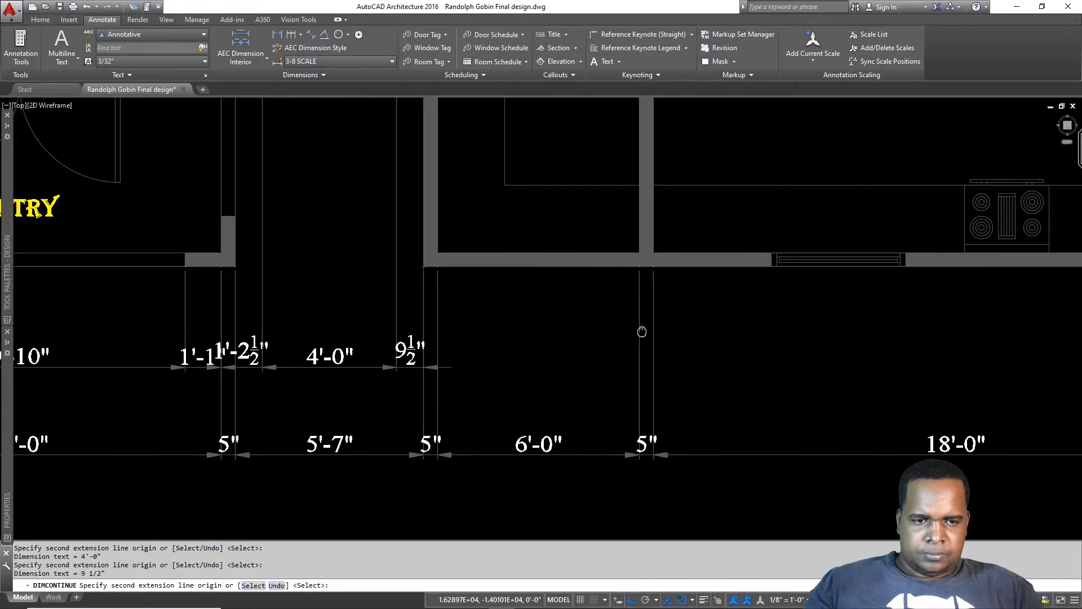
{"action": "key", "text": "Escape"}
{"action": "key", "text": "Return"}
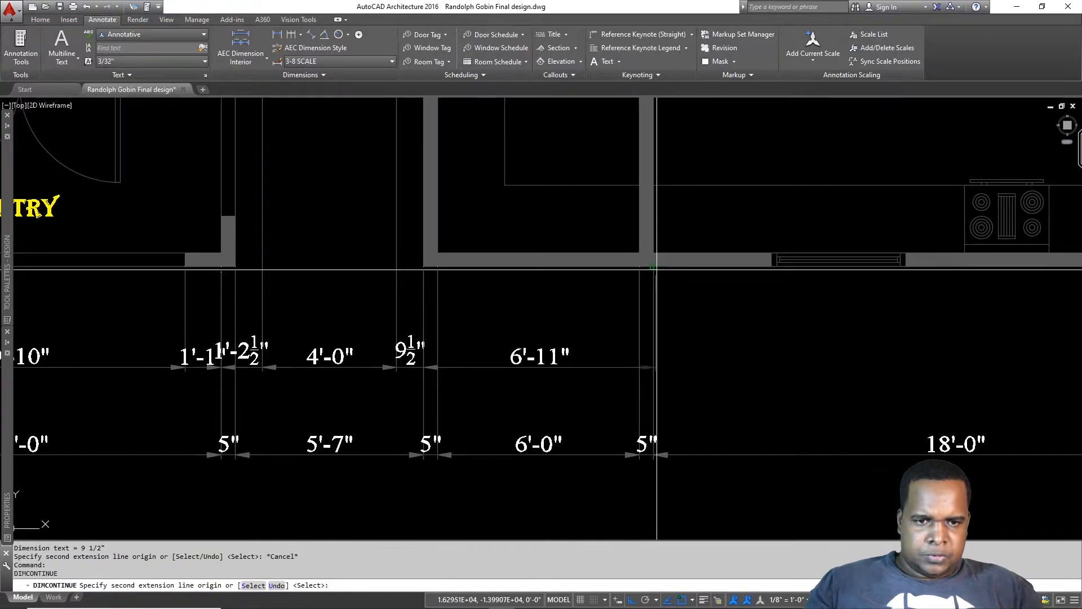
Step: Extend the chain across the kitchen windows: 10'-4", 4'-0", 5'-11", 3'-11" and 8"
{"action": "left_click", "coordinate": [771, 268]}
{"action": "middle_click_drag", "start_coordinate": [909, 278], "coordinate": [495, 334]}
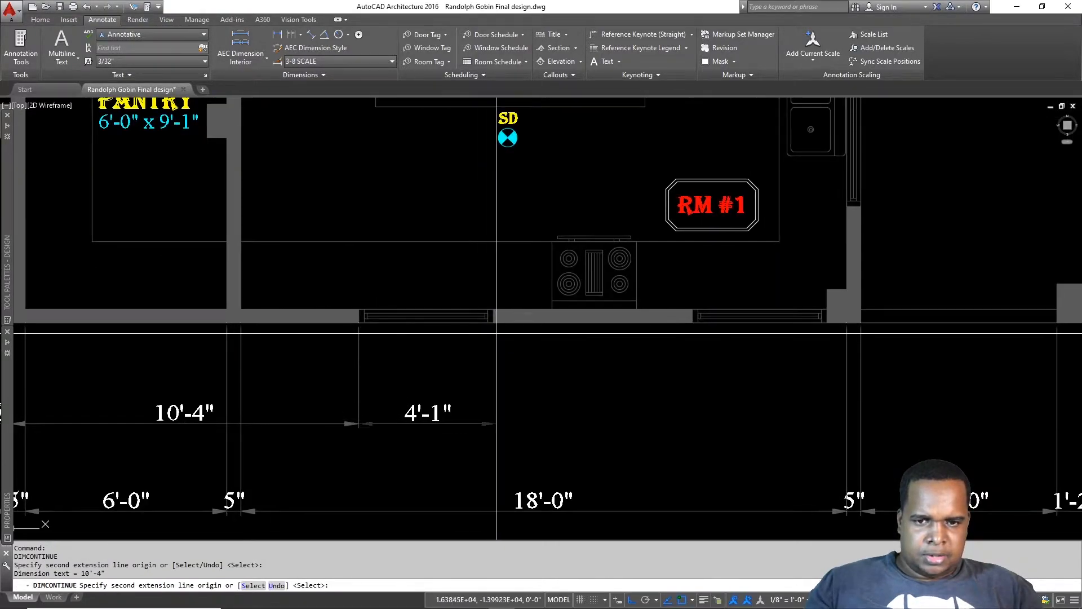
{"action": "left_click", "coordinate": [494, 328]}
{"action": "left_click", "coordinate": [693, 325]}
{"action": "left_click", "coordinate": [825, 326]}
{"action": "left_click", "coordinate": [848, 329]}
{"action": "key", "text": "Escape"}
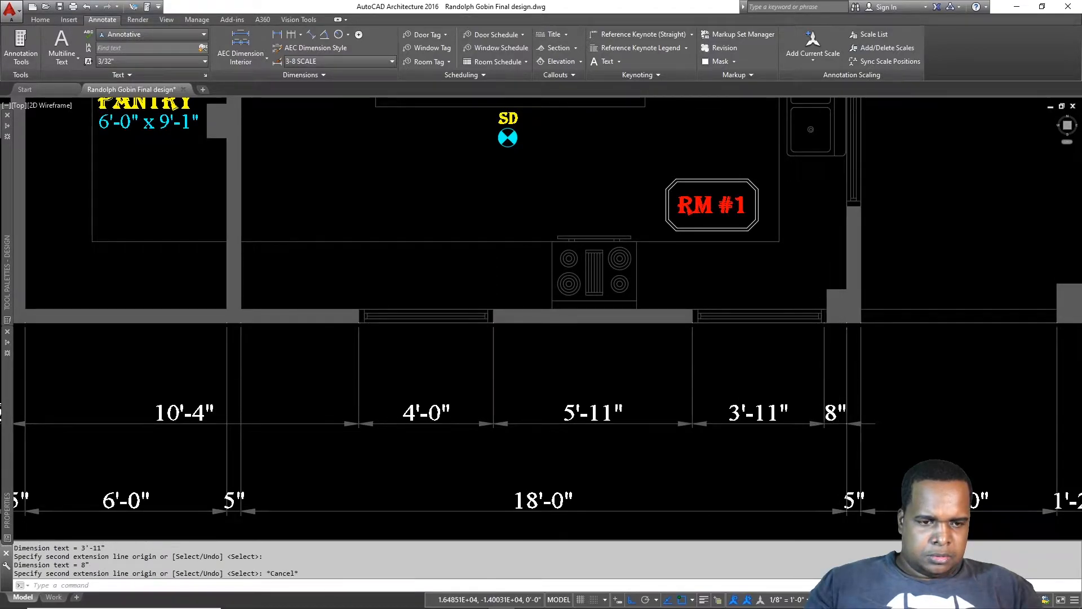
{"action": "scroll", "coordinate": [404, 338], "scroll_direction": "down", "scroll_amount": 2}
{"action": "middle_click_drag", "start_coordinate": [404, 339], "coordinate": [838, 315]}
{"action": "scroll", "coordinate": [688, 369], "scroll_direction": "up", "scroll_amount": 2}
{"action": "left_click_drag", "start_coordinate": [699, 343], "coordinate": [627, 356]}
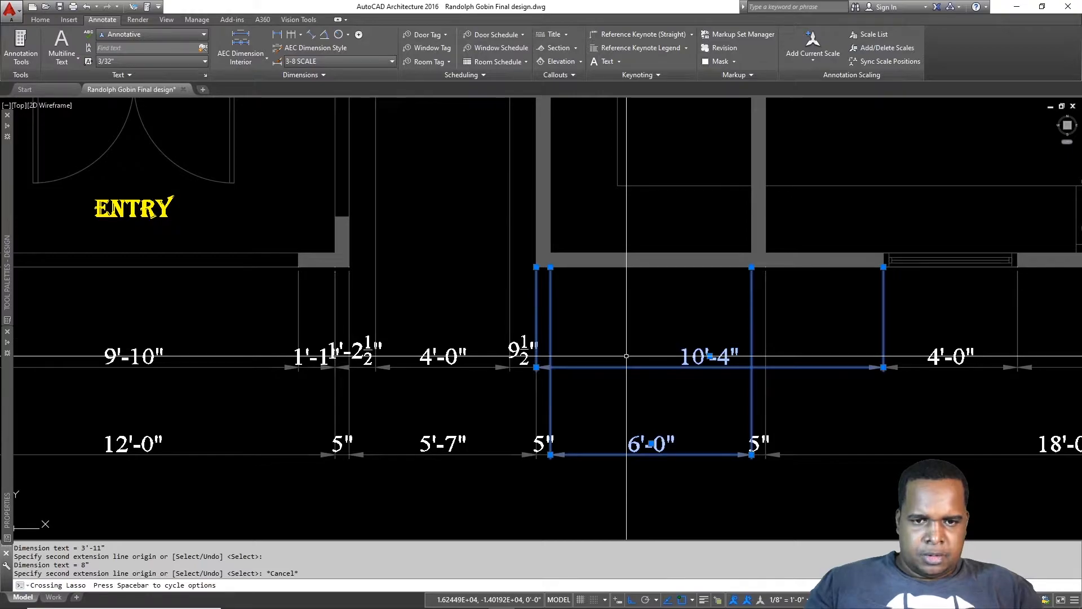
{"action": "key", "text": "Escape"}
{"action": "left_click", "coordinate": [581, 334]}
{"action": "left_click", "coordinate": [568, 376]}
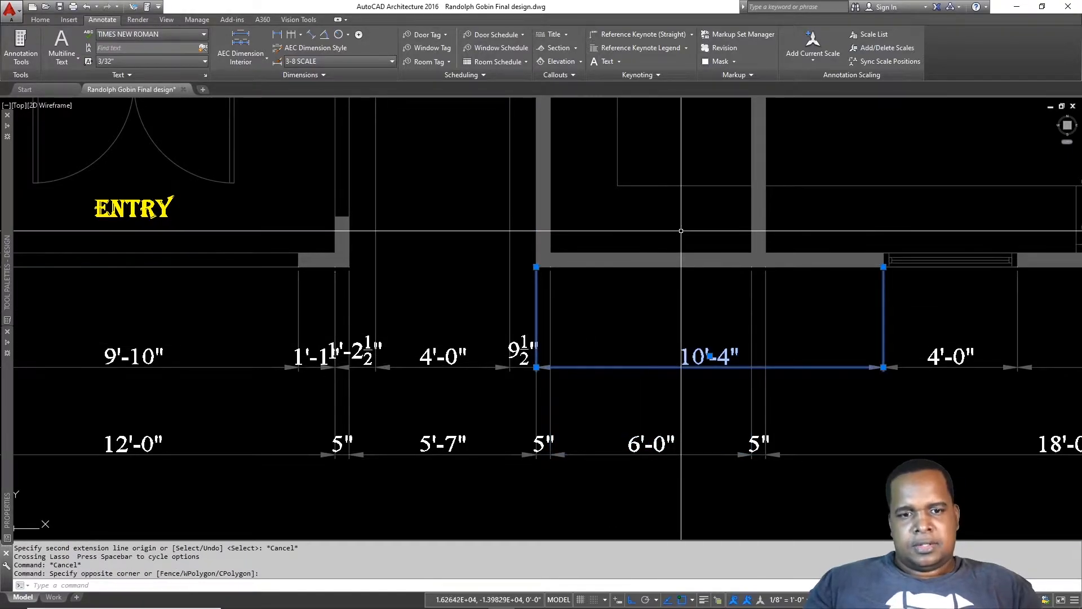
{"action": "left_click", "coordinate": [537, 268]}
{"action": "left_click", "coordinate": [768, 268]}
{"action": "key", "text": "Escape"}
{"action": "scroll", "coordinate": [784, 323], "scroll_direction": "down", "scroll_amount": 2}
{"action": "middle_click_drag", "start_coordinate": [835, 322], "coordinate": [487, 313]}
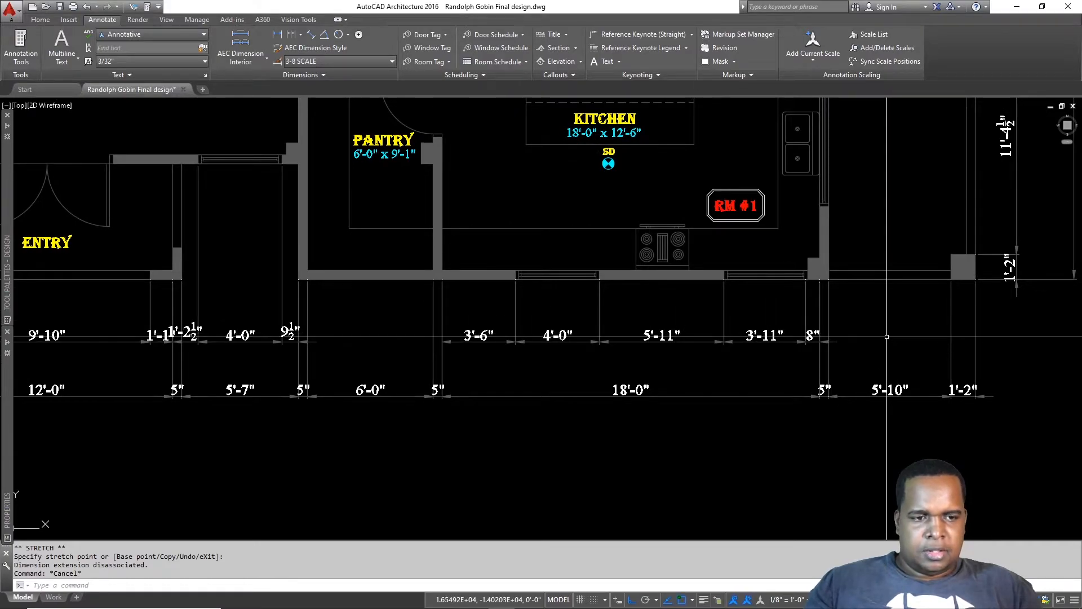
{"action": "scroll", "coordinate": [877, 343], "scroll_direction": "down", "scroll_amount": 2}
{"action": "middle_click_drag", "start_coordinate": [785, 354], "coordinate": [1024, 348]}
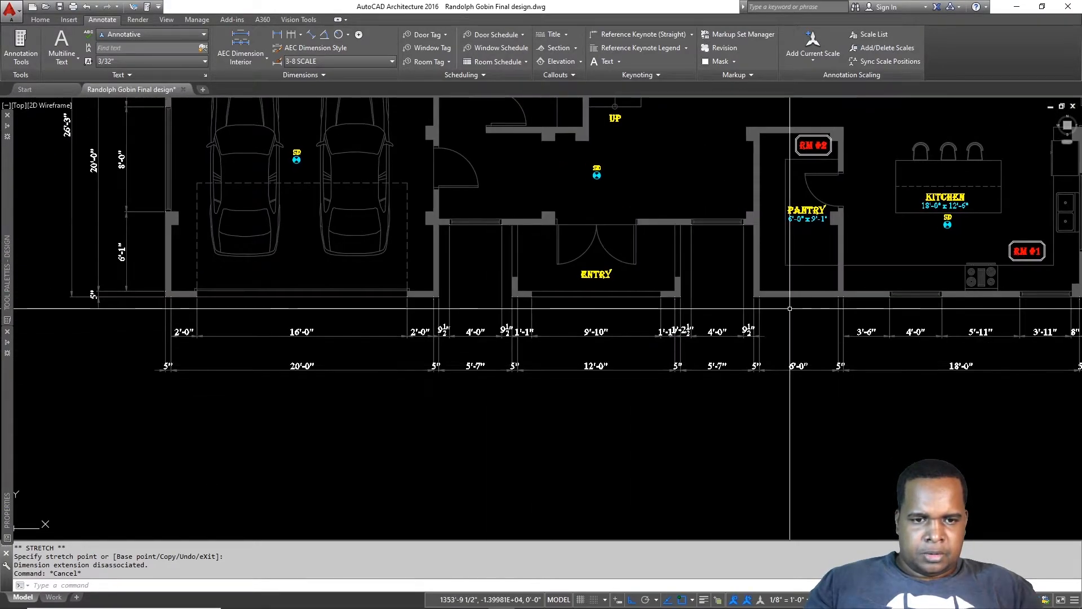
{"action": "scroll", "coordinate": [790, 309], "scroll_direction": "up", "scroll_amount": 2}
{"action": "left_click", "coordinate": [649, 316]}
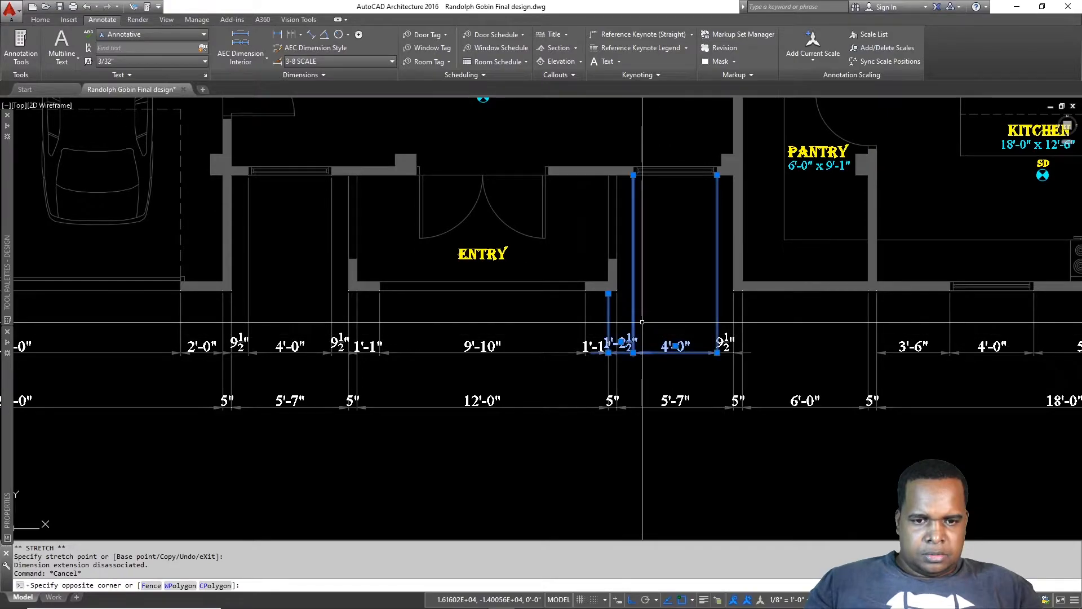
{"action": "left_click", "coordinate": [642, 322]}
{"action": "scroll", "coordinate": [614, 293], "scroll_direction": "up", "scroll_amount": 2}
{"action": "left_click", "coordinate": [604, 293]}
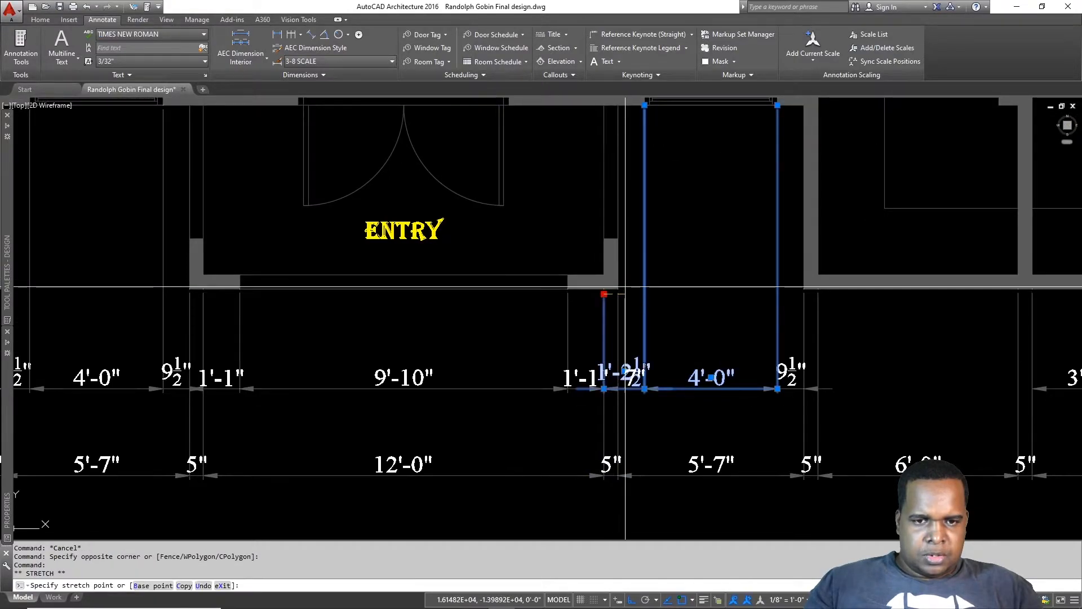
{"action": "key", "text": "Escape"}
{"action": "key", "text": "Escape"}
{"action": "scroll", "coordinate": [636, 323], "scroll_direction": "down", "scroll_amount": 4}
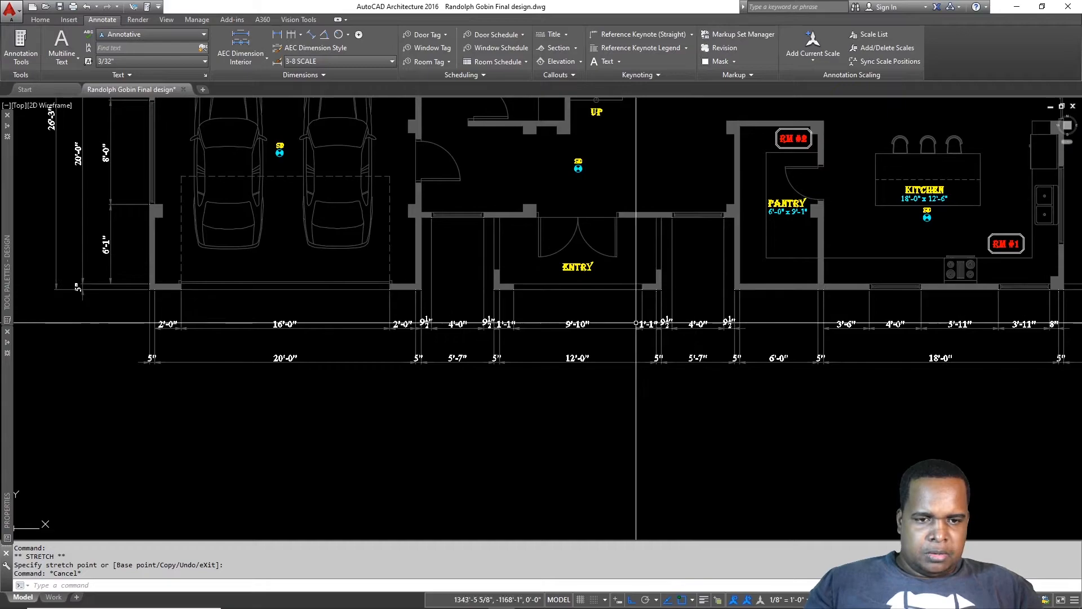
{"action": "scroll", "coordinate": [636, 323], "scroll_direction": "down", "scroll_amount": 3}
{"action": "scroll", "coordinate": [759, 334], "scroll_direction": "down", "scroll_amount": 2}
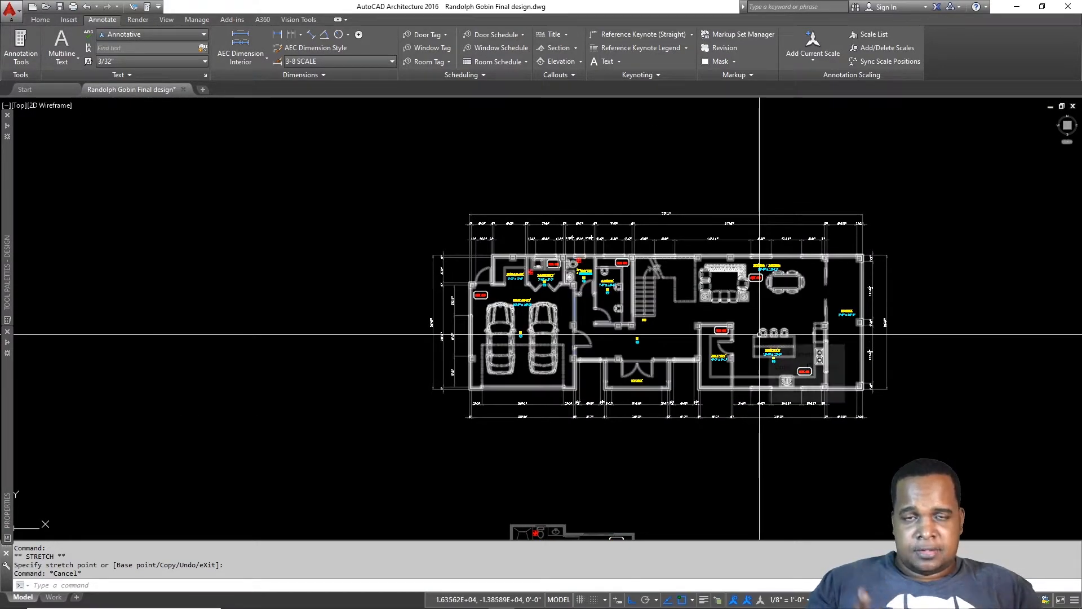
{"action": "scroll", "coordinate": [896, 406], "scroll_direction": "up", "scroll_amount": 2}
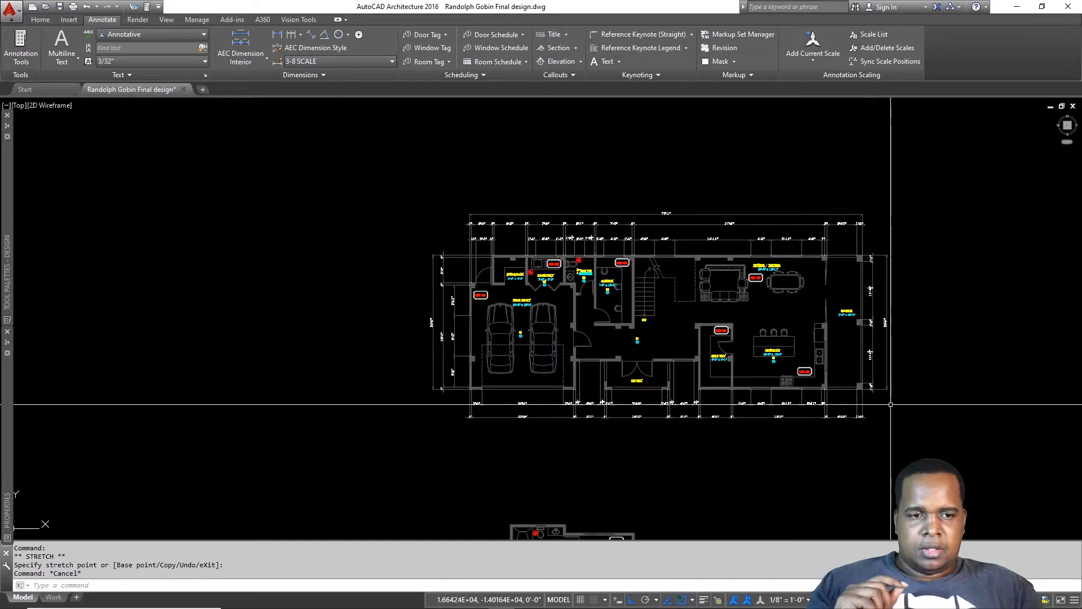
{"action": "middle_click_drag", "start_coordinate": [906, 370], "coordinate": [926, 422]}
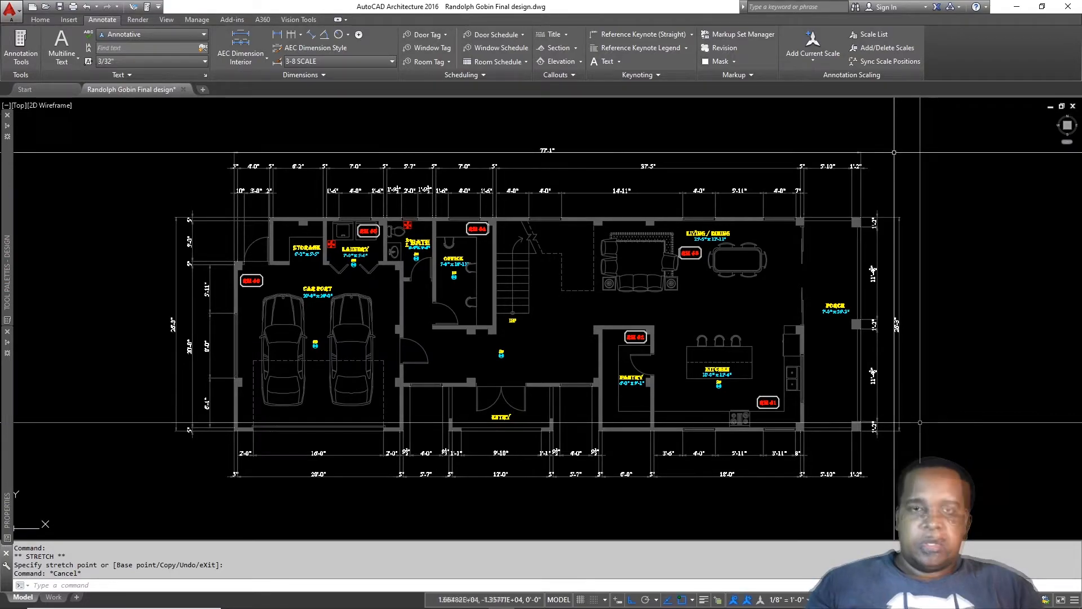
{"action": "left_click", "coordinate": [753, 216]}
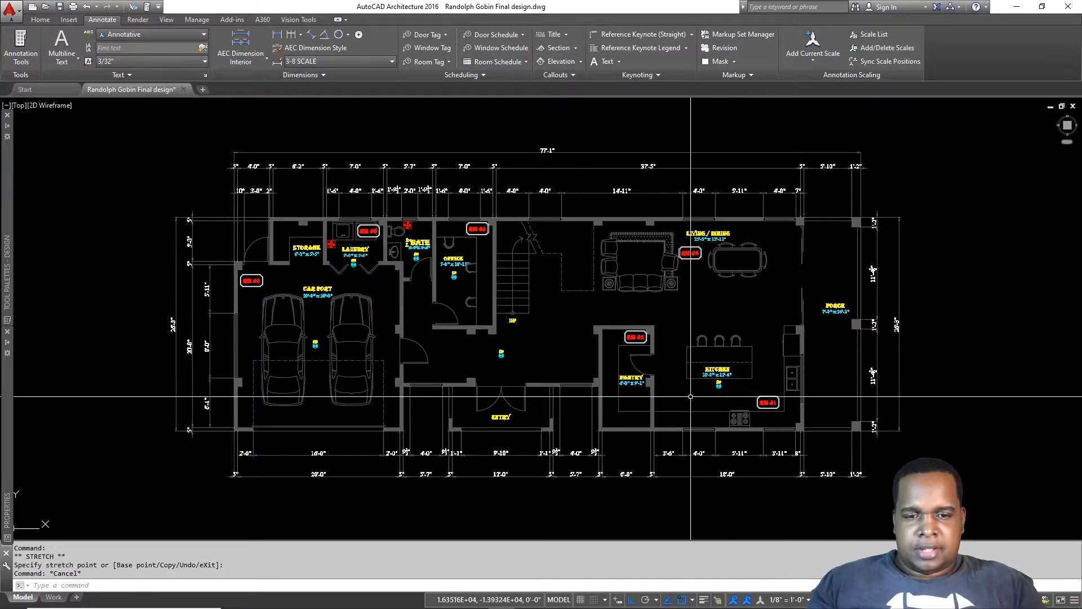
Step: Place a 6'-6" linear dimension along the wall between pantry and kitchen
{"action": "scroll", "coordinate": [688, 406], "scroll_direction": "up", "scroll_amount": 5}
{"action": "key", "text": "Escape"}
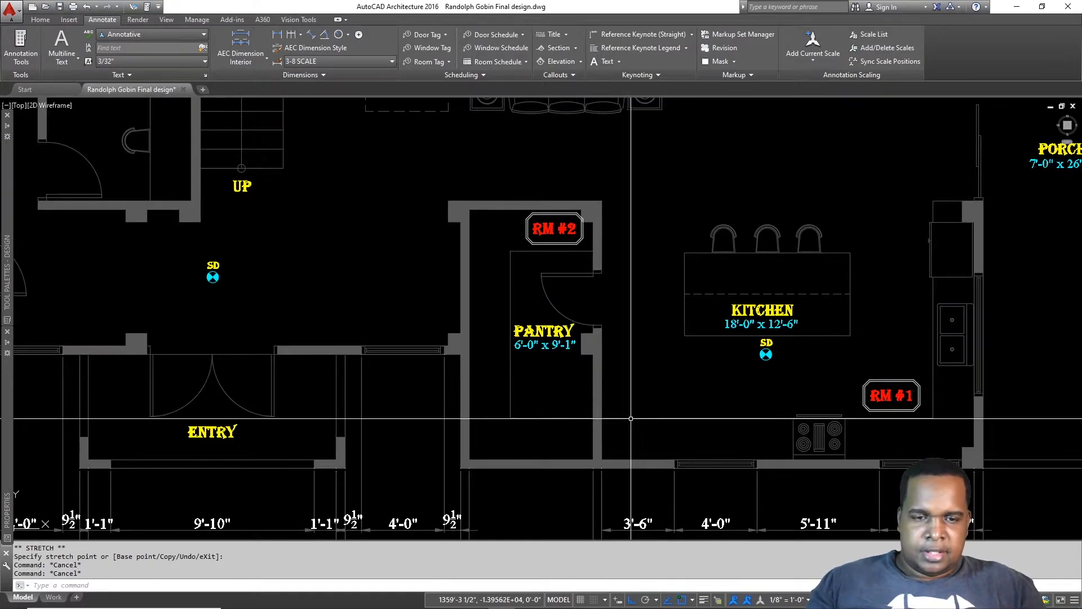
{"action": "key", "text": "Escape"}
{"action": "key", "text": "Return"}
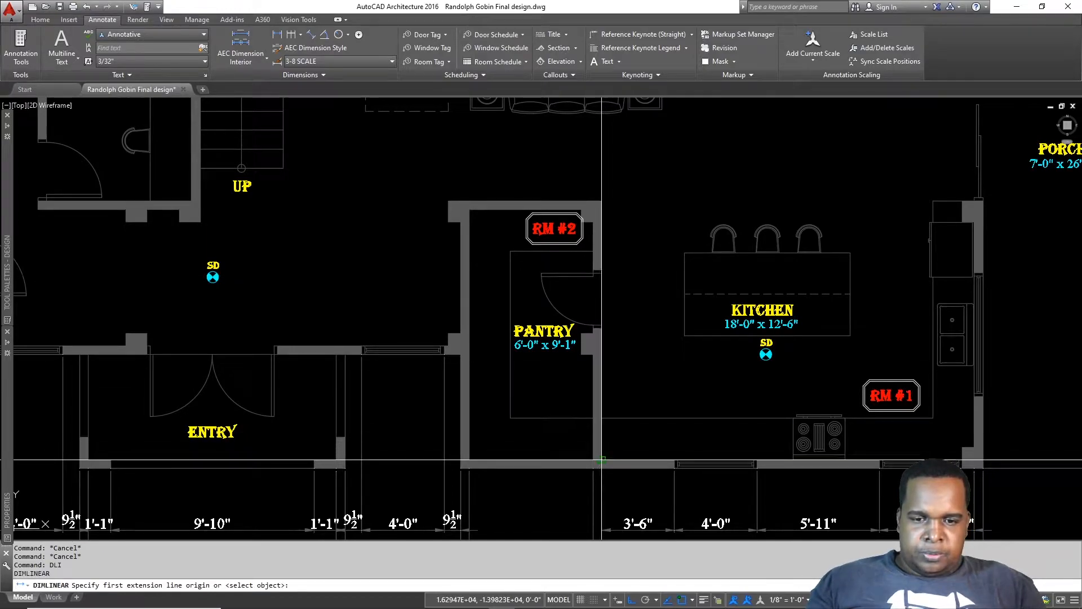
{"action": "left_click", "coordinate": [602, 460]}
{"action": "left_click", "coordinate": [602, 325]}
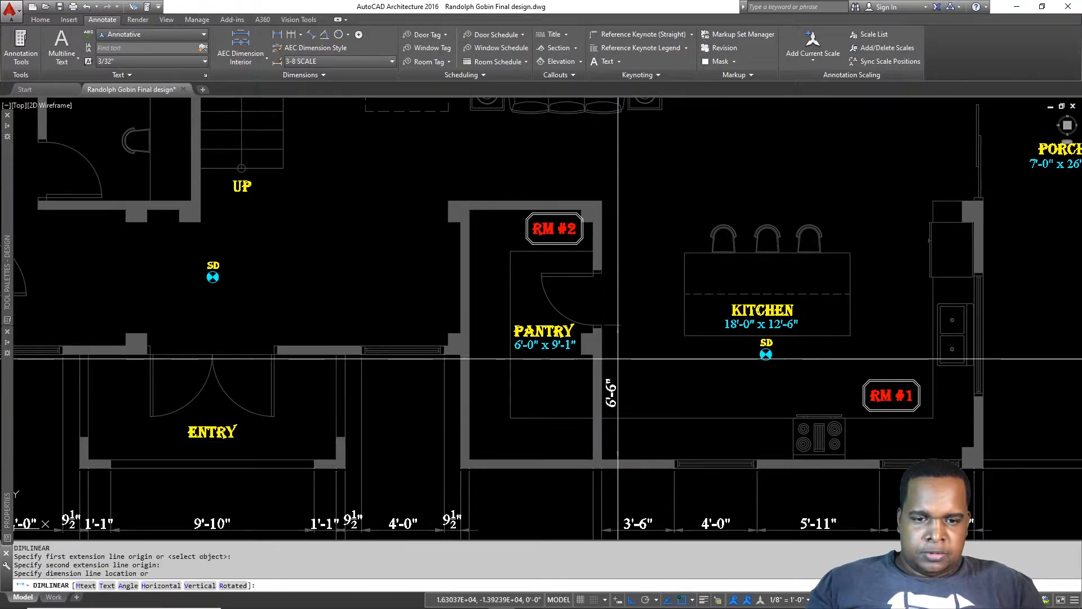
{"action": "left_click", "coordinate": [624, 362]}
Step: Continue the chain with the 2'-6" doorway, 3'-6" and 12'-11" up to the living room
{"action": "type", "text": "dc"}
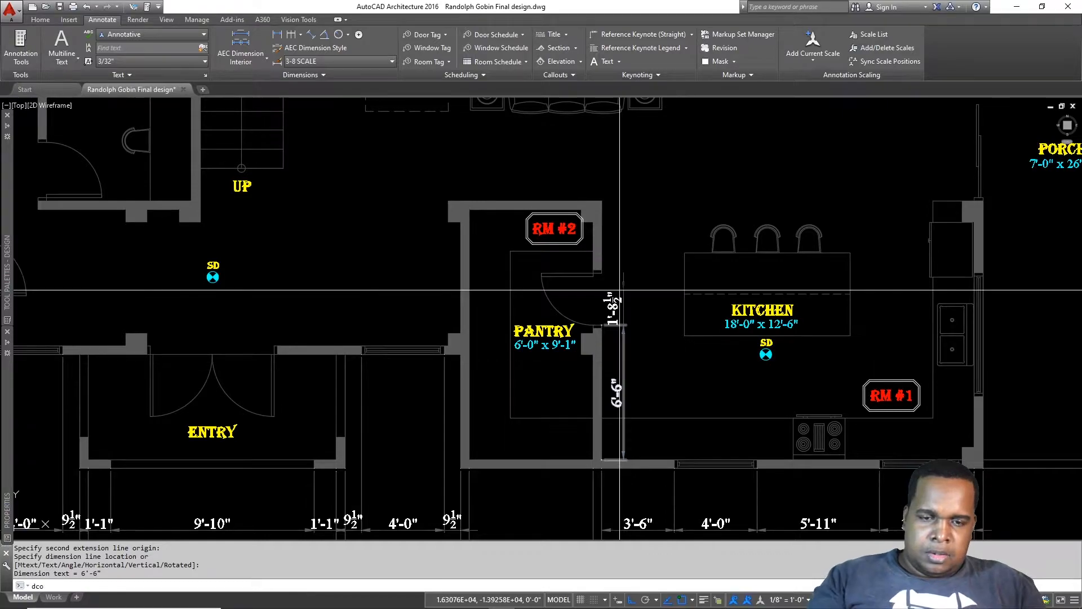
{"action": "type", "text": "o"}
{"action": "key", "text": "Return"}
{"action": "left_click", "coordinate": [603, 277]}
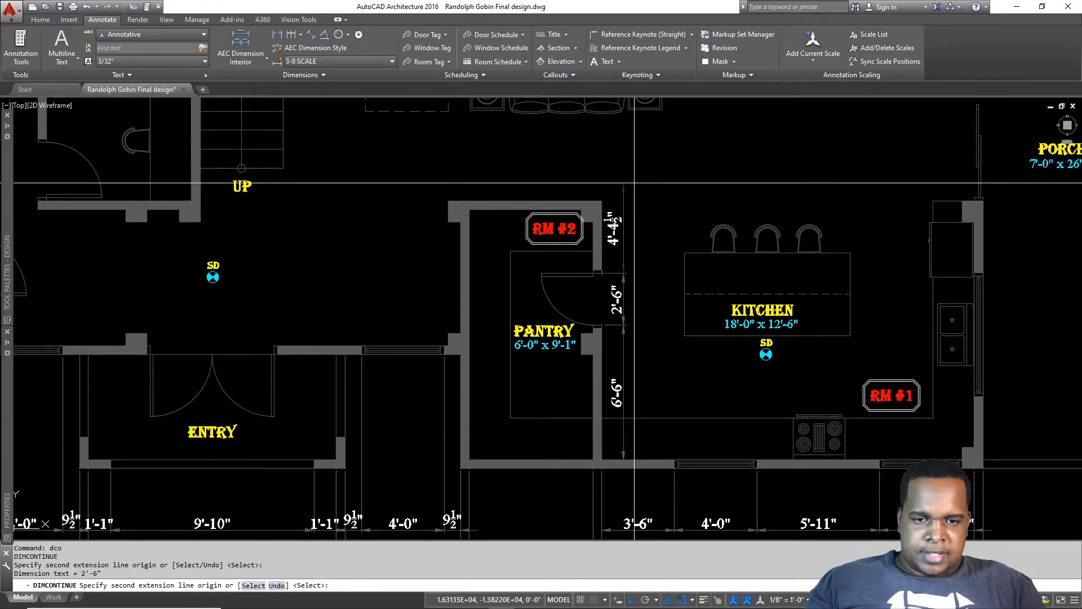
{"action": "scroll", "coordinate": [637, 154], "scroll_direction": "down", "scroll_amount": 4}
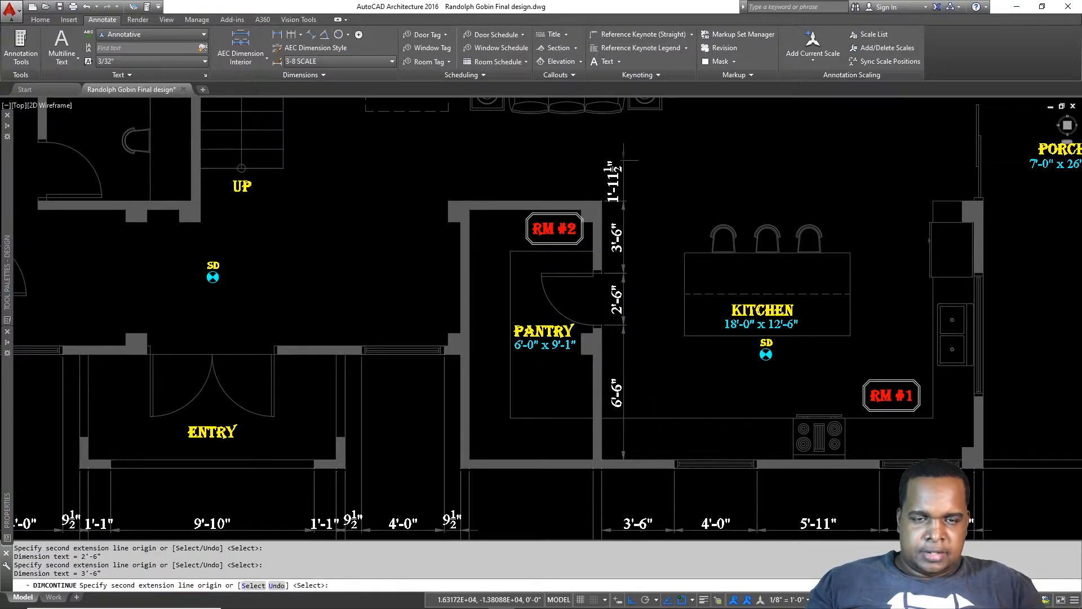
{"action": "scroll", "coordinate": [601, 143], "scroll_direction": "up", "scroll_amount": 4}
{"action": "scroll", "coordinate": [613, 215], "scroll_direction": "up", "scroll_amount": 2}
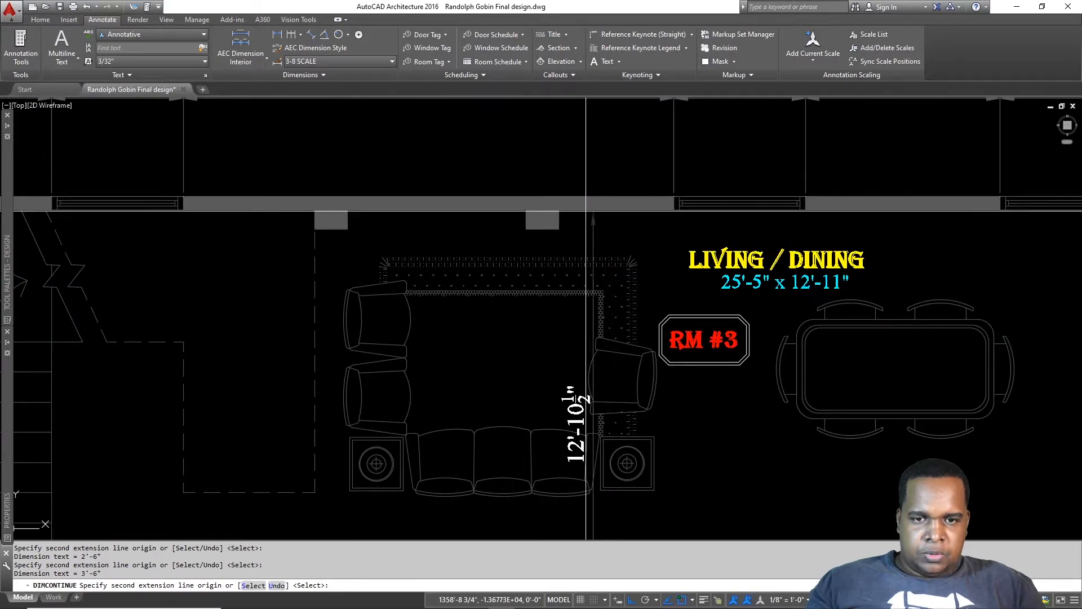
{"action": "left_click", "coordinate": [576, 211]}
{"action": "key", "text": "Escape"}
{"action": "scroll", "coordinate": [587, 211], "scroll_direction": "down", "scroll_amount": 2}
{"action": "scroll", "coordinate": [589, 225], "scroll_direction": "down", "scroll_amount": 3}
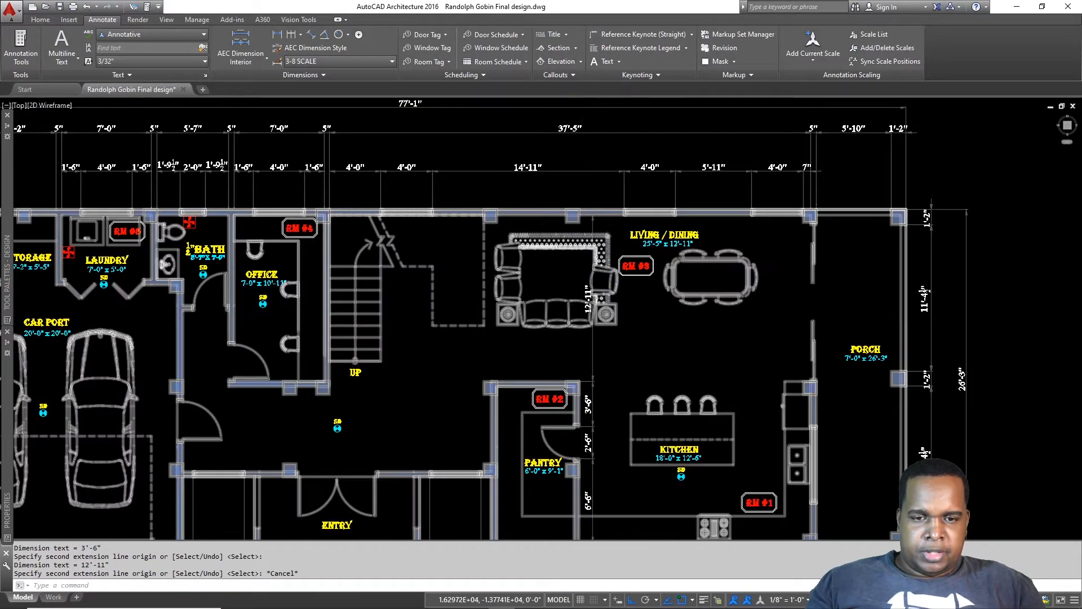
{"action": "scroll", "coordinate": [614, 318], "scroll_direction": "up", "scroll_amount": 5}
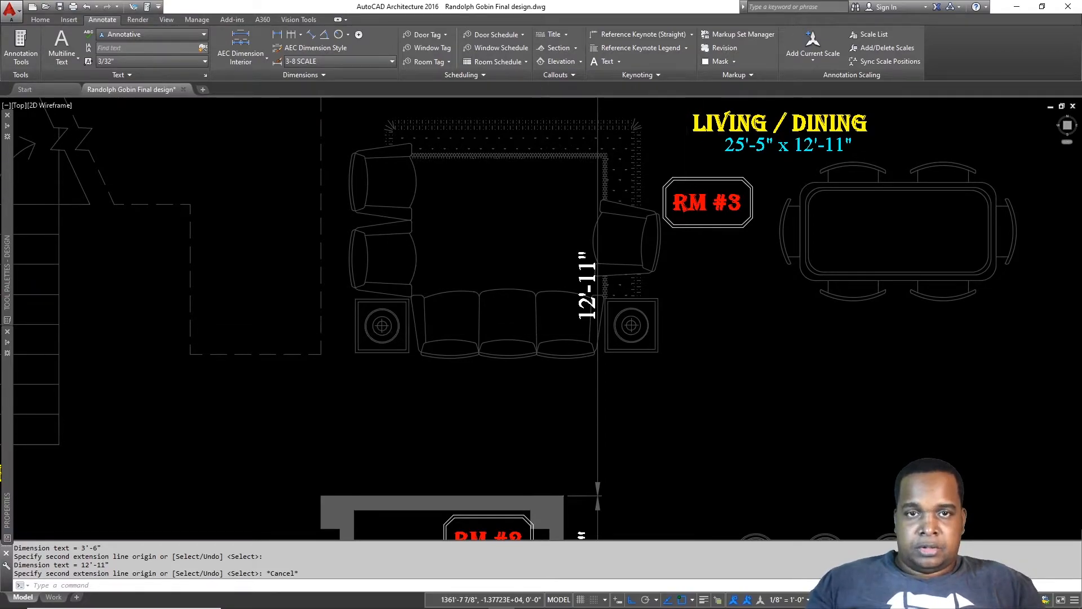
{"action": "scroll", "coordinate": [686, 342], "scroll_direction": "down", "scroll_amount": 4}
{"action": "scroll", "coordinate": [753, 330], "scroll_direction": "up", "scroll_amount": 2}
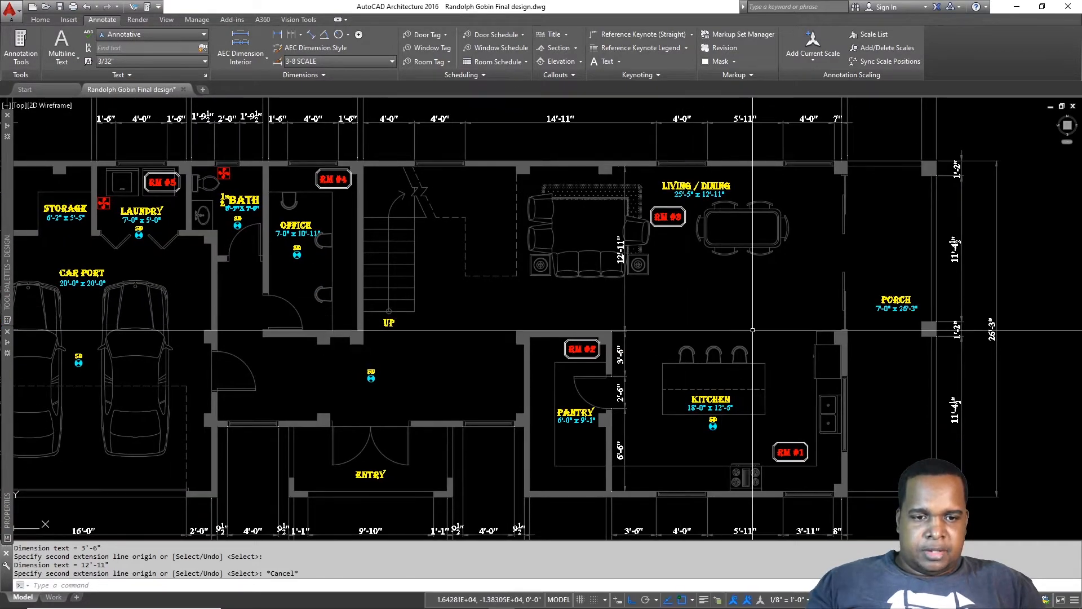
{"action": "scroll", "coordinate": [753, 330], "scroll_direction": "up", "scroll_amount": 2}
{"action": "key", "text": "Escape"}
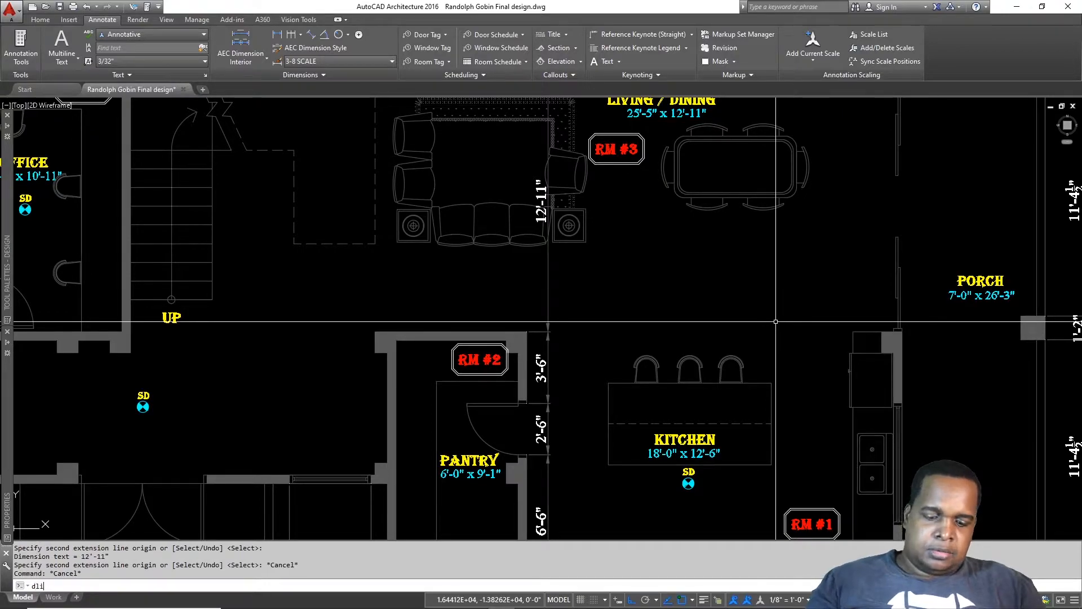
Step: Place an 18'-0" linear dimension from the kitchen-porch corner to the pantry corner
{"action": "scroll", "coordinate": [915, 326], "scroll_direction": "up", "scroll_amount": 5}
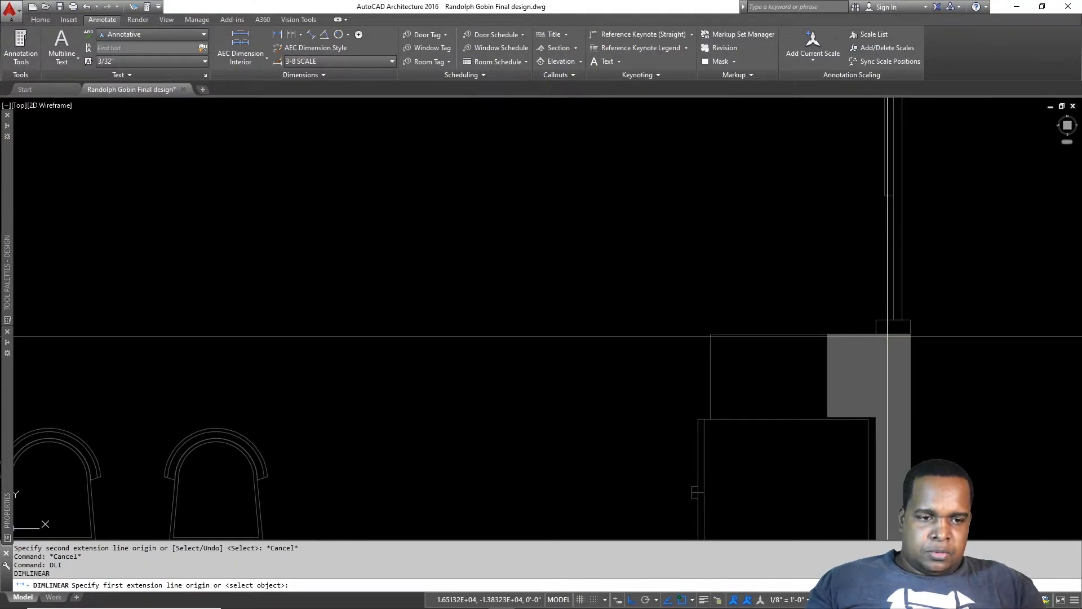
{"action": "left_click", "coordinate": [876, 333]}
{"action": "scroll", "coordinate": [873, 334], "scroll_direction": "down", "scroll_amount": 5}
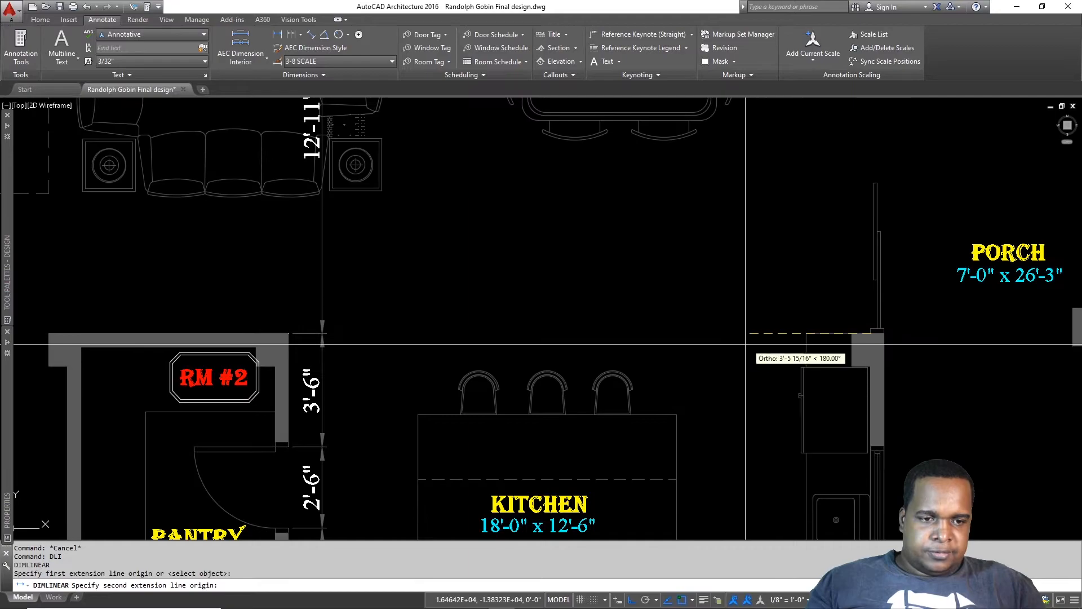
{"action": "scroll", "coordinate": [754, 355], "scroll_direction": "up", "scroll_amount": 5}
{"action": "scroll", "coordinate": [869, 211], "scroll_direction": "down", "scroll_amount": 5}
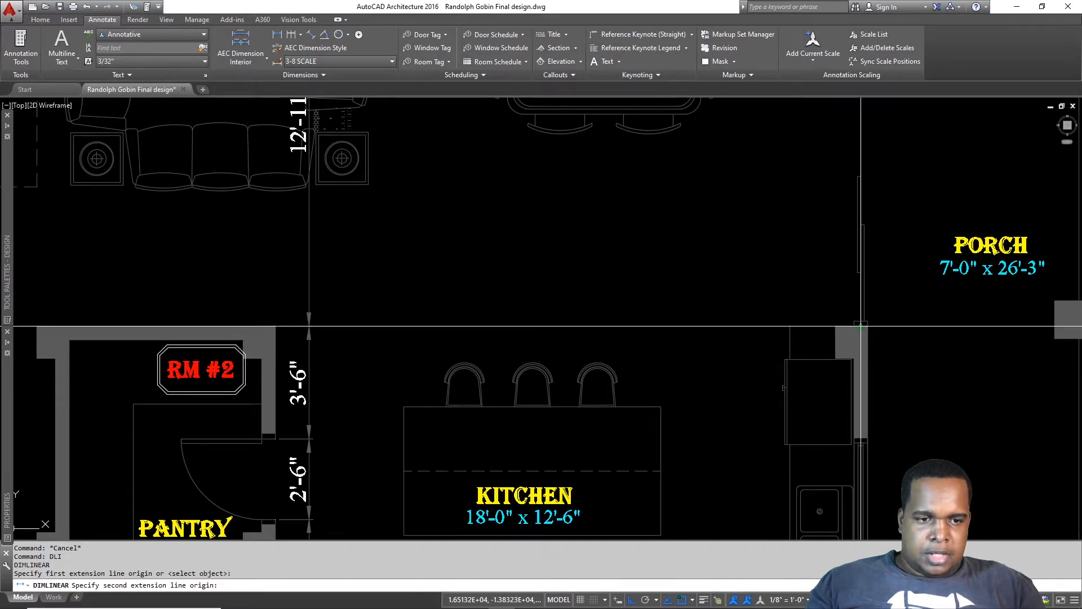
{"action": "scroll", "coordinate": [807, 329], "scroll_direction": "up", "scroll_amount": 4}
{"action": "scroll", "coordinate": [797, 327], "scroll_direction": "down", "scroll_amount": 6}
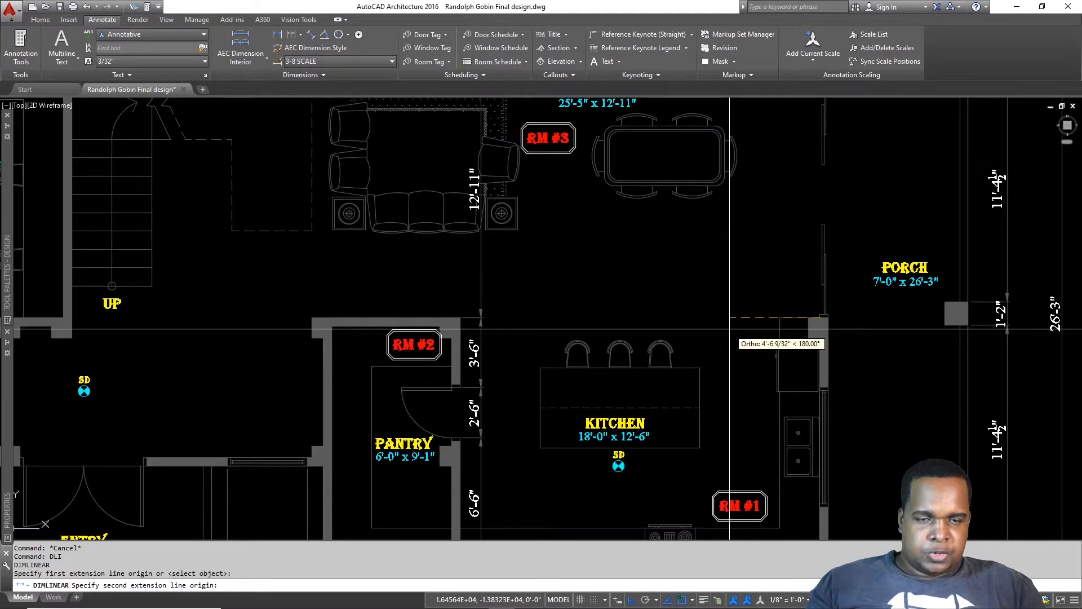
{"action": "scroll", "coordinate": [801, 324], "scroll_direction": "up", "scroll_amount": 2}
{"action": "middle_click_drag", "start_coordinate": [461, 348], "coordinate": [652, 310]}
{"action": "scroll", "coordinate": [642, 287], "scroll_direction": "up", "scroll_amount": 2}
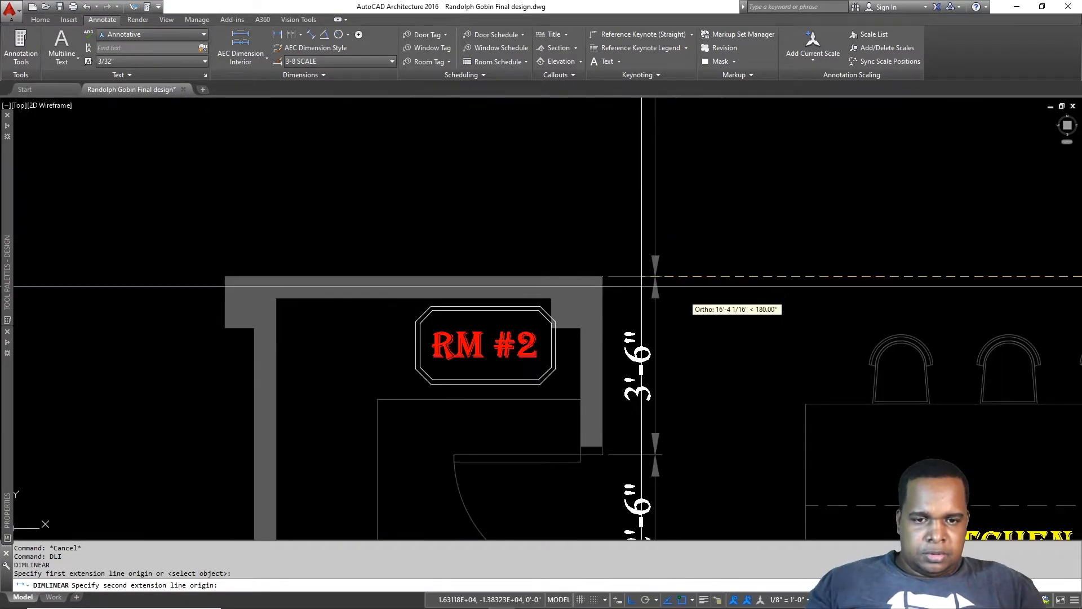
{"action": "left_click", "coordinate": [602, 277]}
{"action": "scroll", "coordinate": [603, 276], "scroll_direction": "down", "scroll_amount": 1}
{"action": "scroll", "coordinate": [603, 275], "scroll_direction": "down", "scroll_amount": 1}
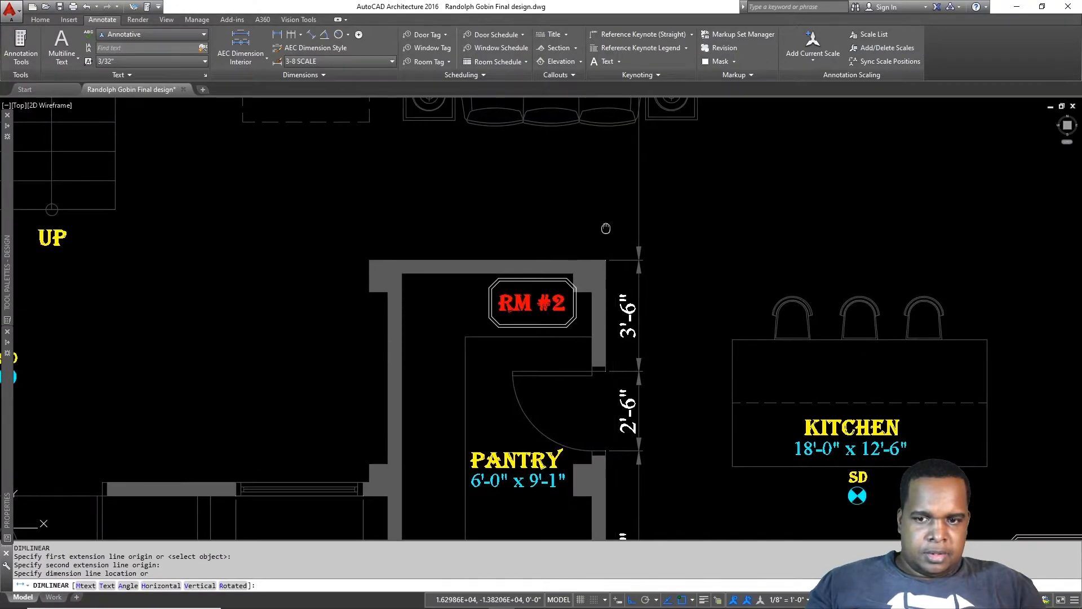
{"action": "middle_click_drag", "start_coordinate": [615, 243], "coordinate": [579, 236]}
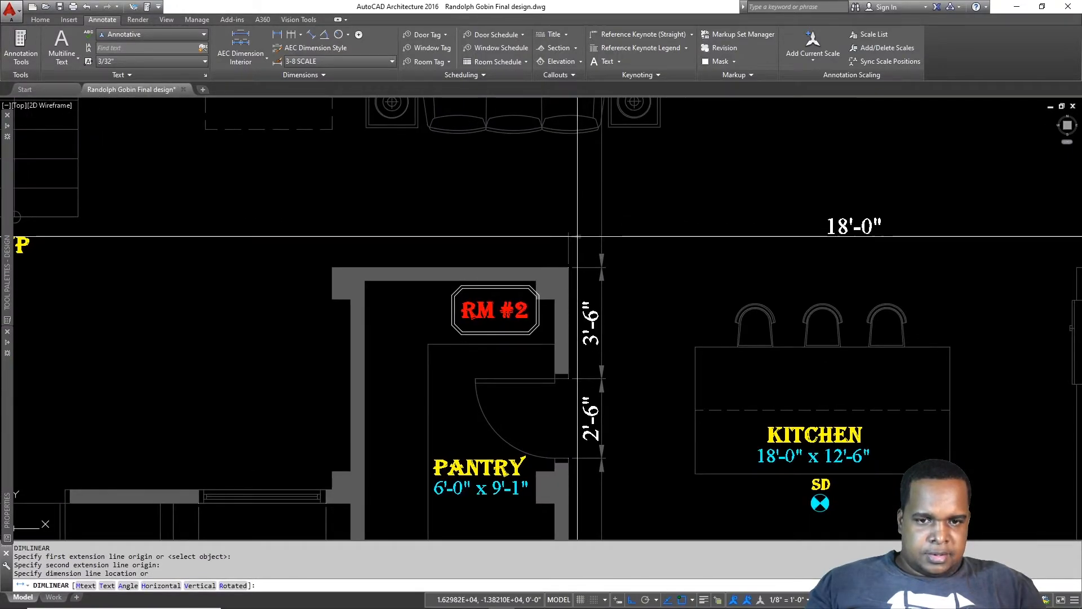
{"action": "left_click", "coordinate": [578, 236]}
Step: Continue the chain with 7'-5" and 12'-0" to the stair wall, then review
{"action": "type", "text": "dco"}
{"action": "key", "text": "Return"}
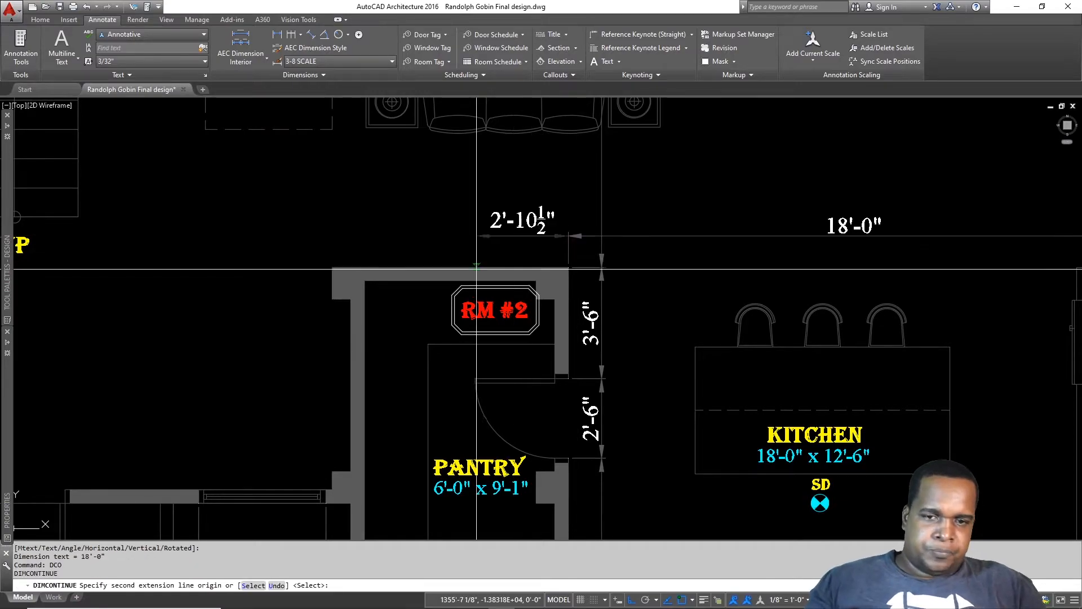
{"action": "scroll", "coordinate": [428, 251], "scroll_direction": "up", "scroll_amount": 2}
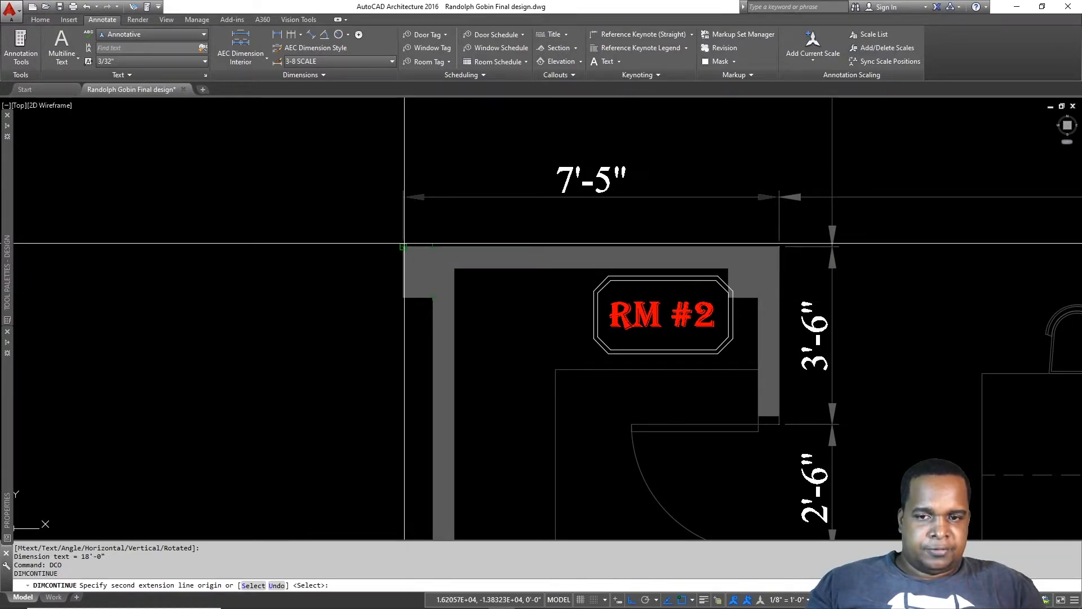
{"action": "scroll", "coordinate": [404, 243], "scroll_direction": "down", "scroll_amount": 10}
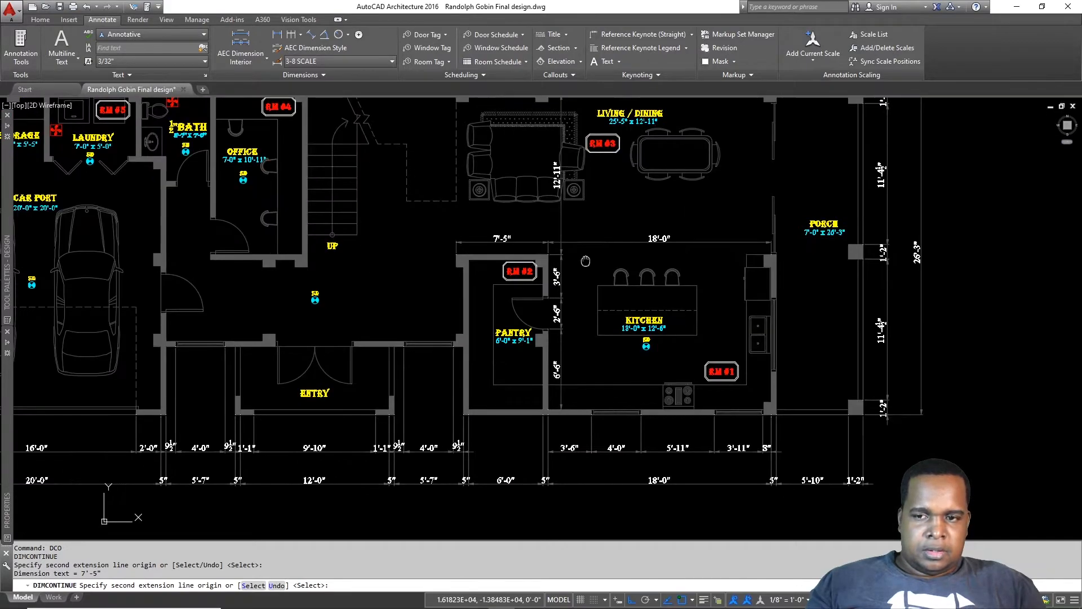
{"action": "scroll", "coordinate": [438, 250], "scroll_direction": "up", "scroll_amount": 8}
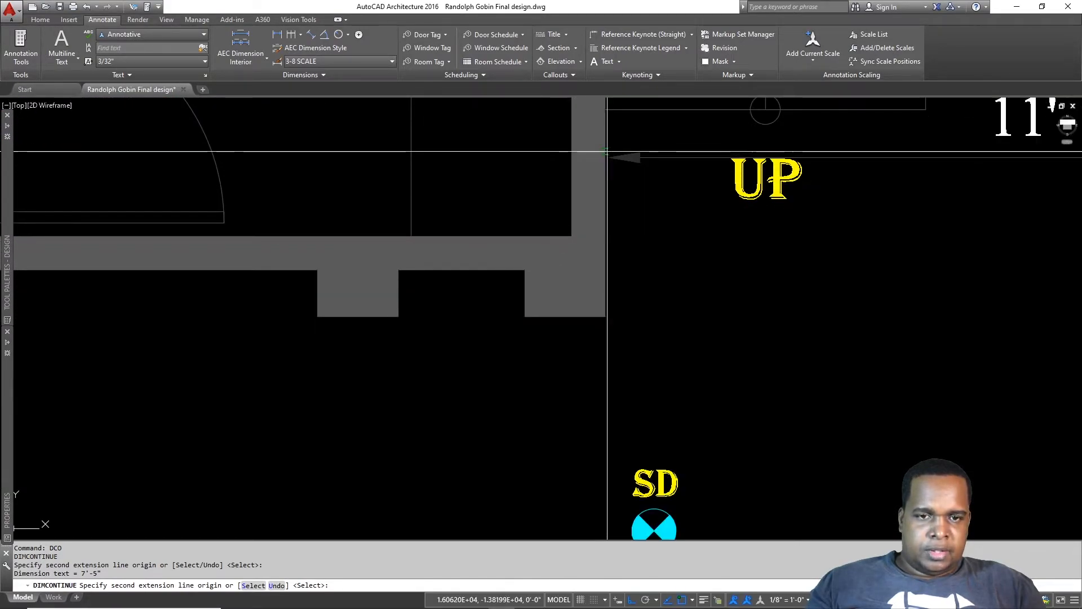
{"action": "left_click", "coordinate": [606, 169]}
{"action": "key", "text": "Escape"}
{"action": "scroll", "coordinate": [631, 225], "scroll_direction": "down", "scroll_amount": 8}
{"action": "middle_click_drag", "start_coordinate": [791, 222], "coordinate": [539, 273]}
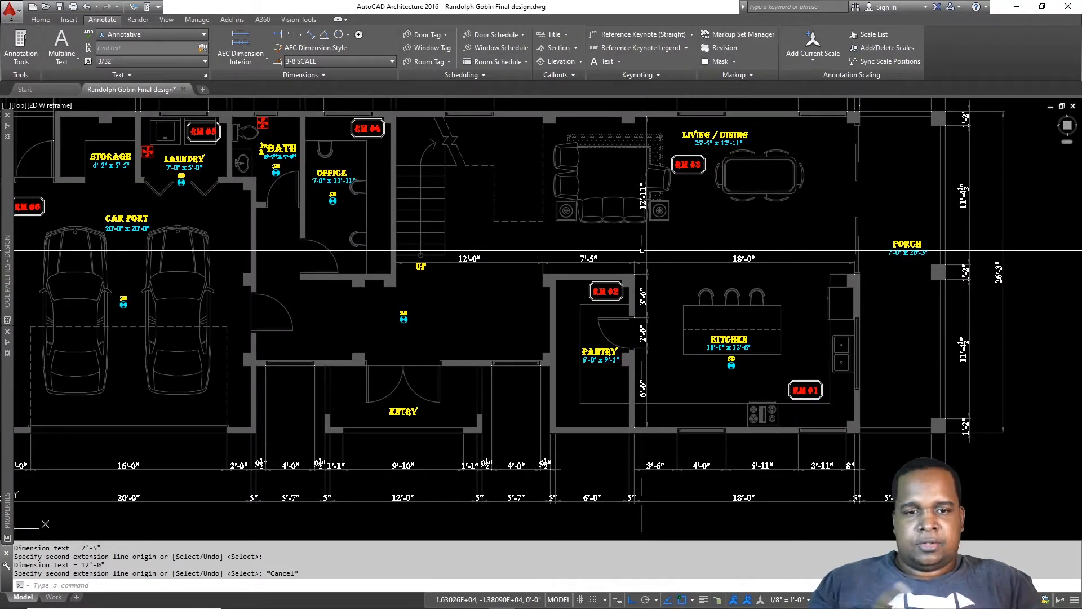
{"action": "middle_click_drag", "start_coordinate": [739, 296], "coordinate": [608, 305]}
Step: Add a 7'-0" linear dimension along the wall by the pantry
{"action": "key", "text": "Escape"}
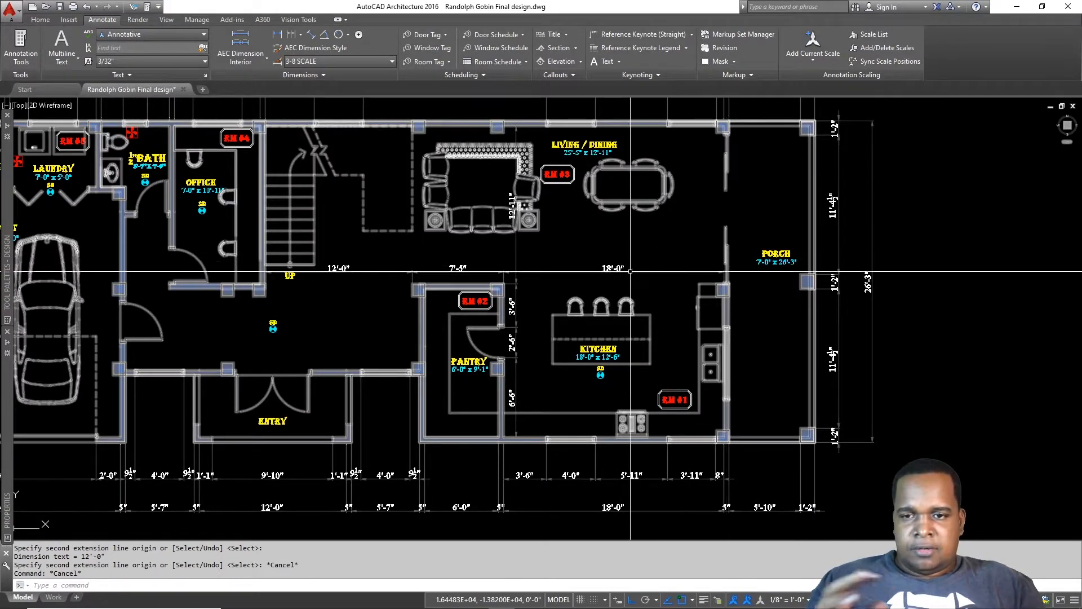
{"action": "middle_click_drag", "start_coordinate": [464, 251], "coordinate": [681, 247]}
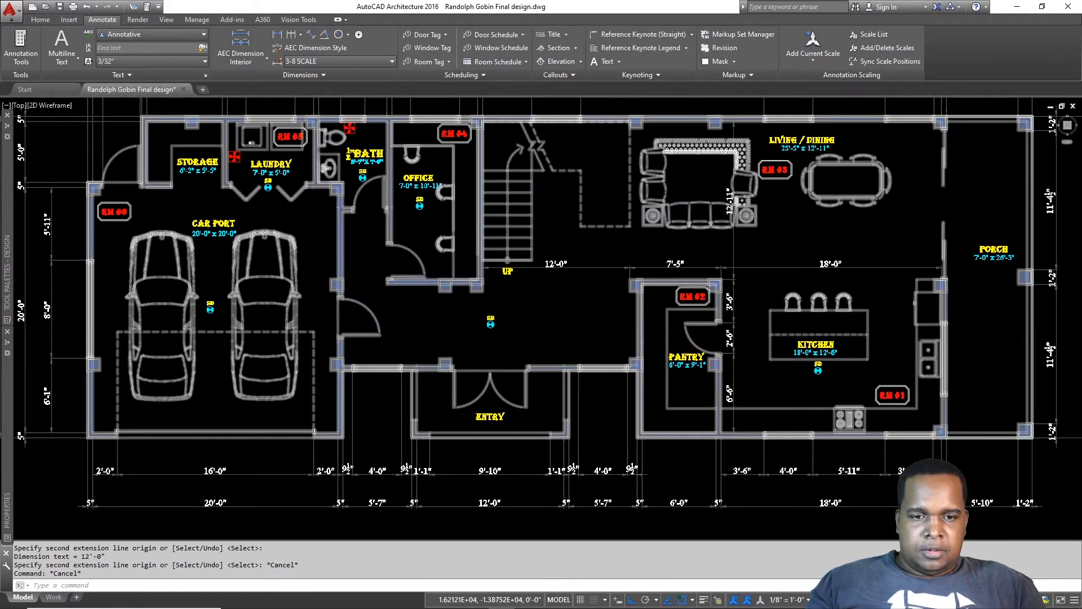
{"action": "scroll", "coordinate": [638, 332], "scroll_direction": "up", "scroll_amount": 4}
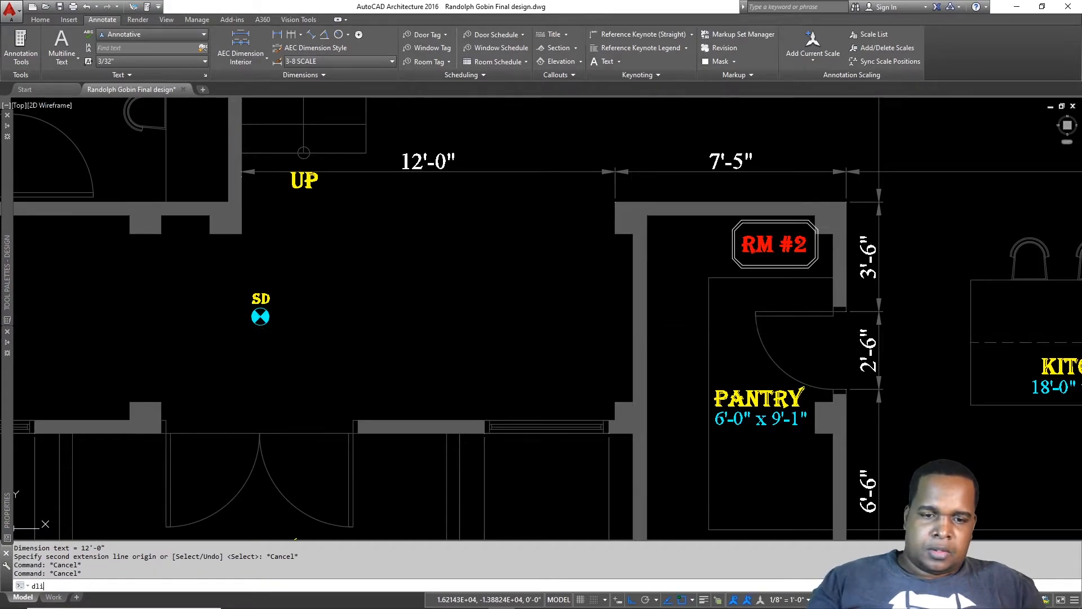
{"action": "type", "text": "dli"}
{"action": "key", "text": "Return"}
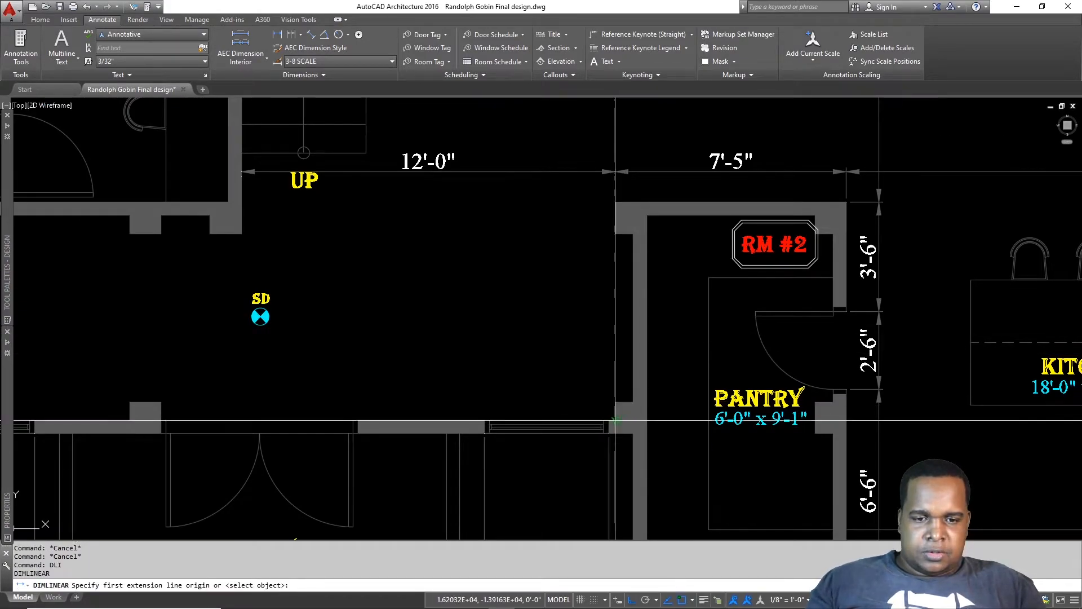
{"action": "scroll", "coordinate": [615, 420], "scroll_direction": "up", "scroll_amount": 3}
{"action": "scroll", "coordinate": [617, 397], "scroll_direction": "down", "scroll_amount": 3}
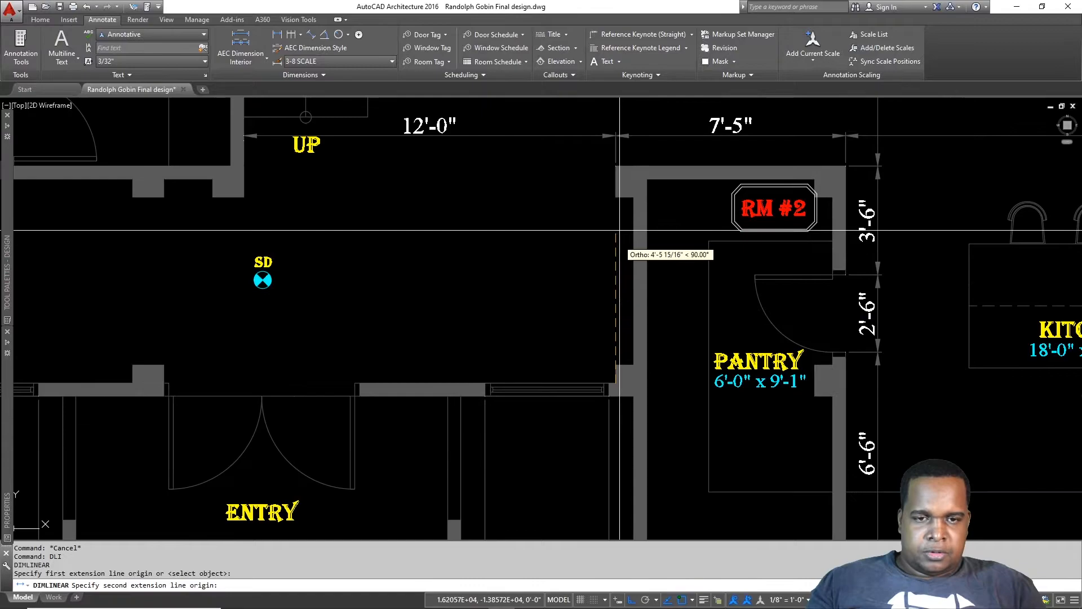
{"action": "left_click", "coordinate": [615, 167]}
{"action": "left_click", "coordinate": [605, 275]}
Step: Dimension the carport-side wall from its corner to the door jamb as 2'-5"
{"action": "middle_click_drag", "start_coordinate": [438, 280], "coordinate": [845, 279]}
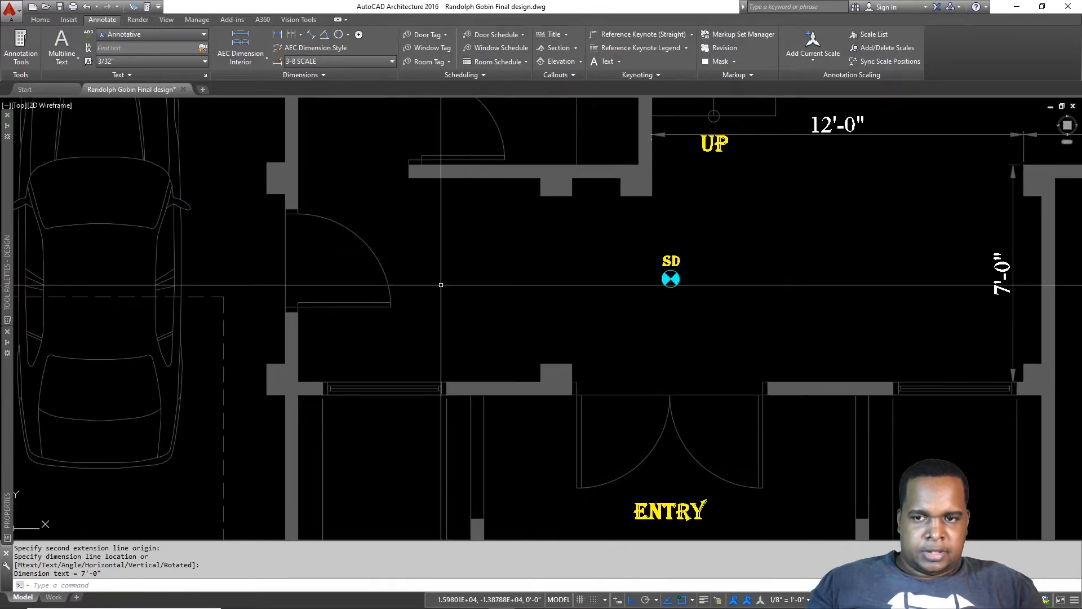
{"action": "key", "text": "Return"}
{"action": "scroll", "coordinate": [305, 192], "scroll_direction": "up", "scroll_amount": 2}
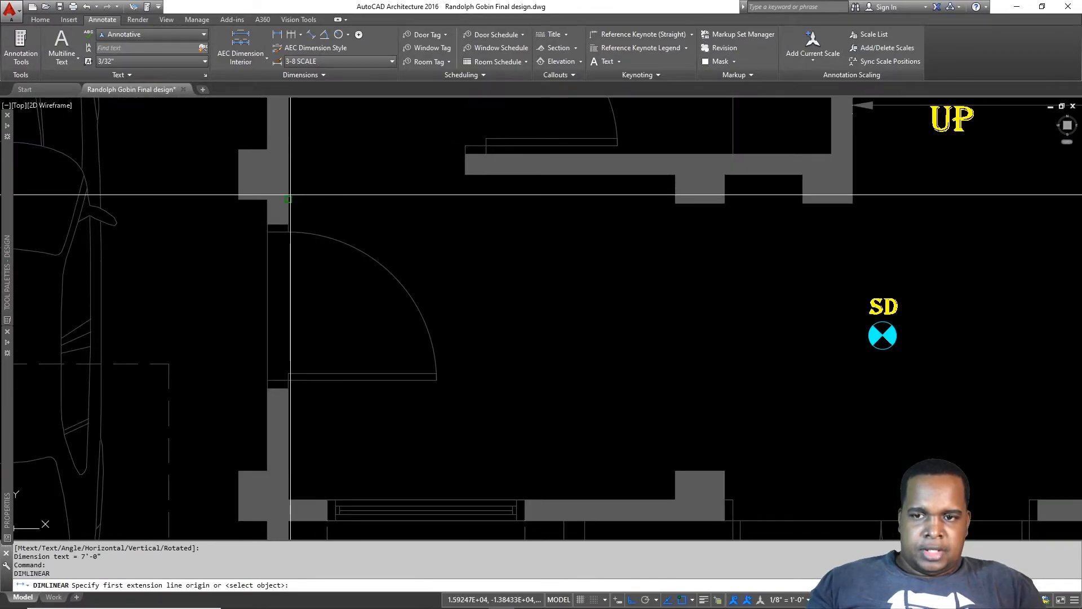
{"action": "left_click", "coordinate": [289, 197]}
{"action": "scroll", "coordinate": [465, 175], "scroll_direction": "down", "scroll_amount": 4}
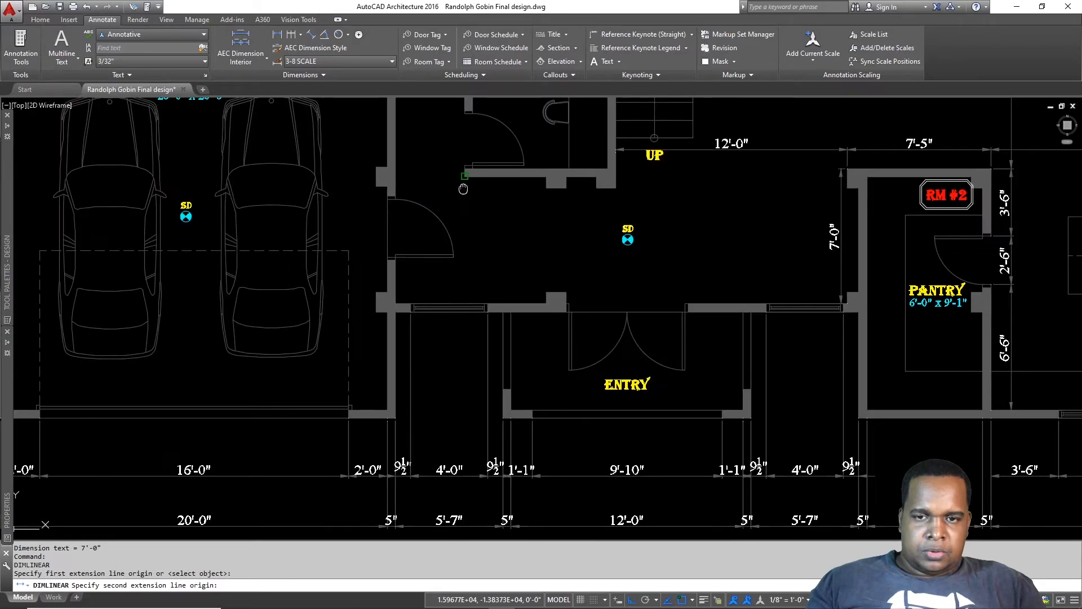
{"action": "scroll", "coordinate": [468, 315], "scroll_direction": "up", "scroll_amount": 2}
{"action": "key", "text": "Escape"}
{"action": "key", "text": "Return"}
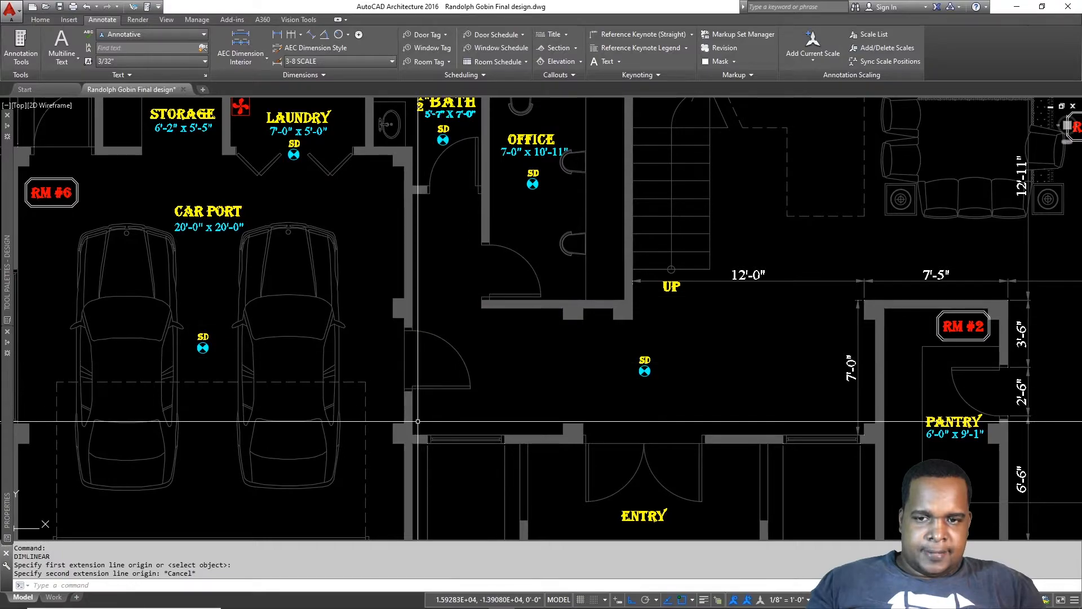
{"action": "scroll", "coordinate": [407, 434], "scroll_direction": "up", "scroll_amount": 4}
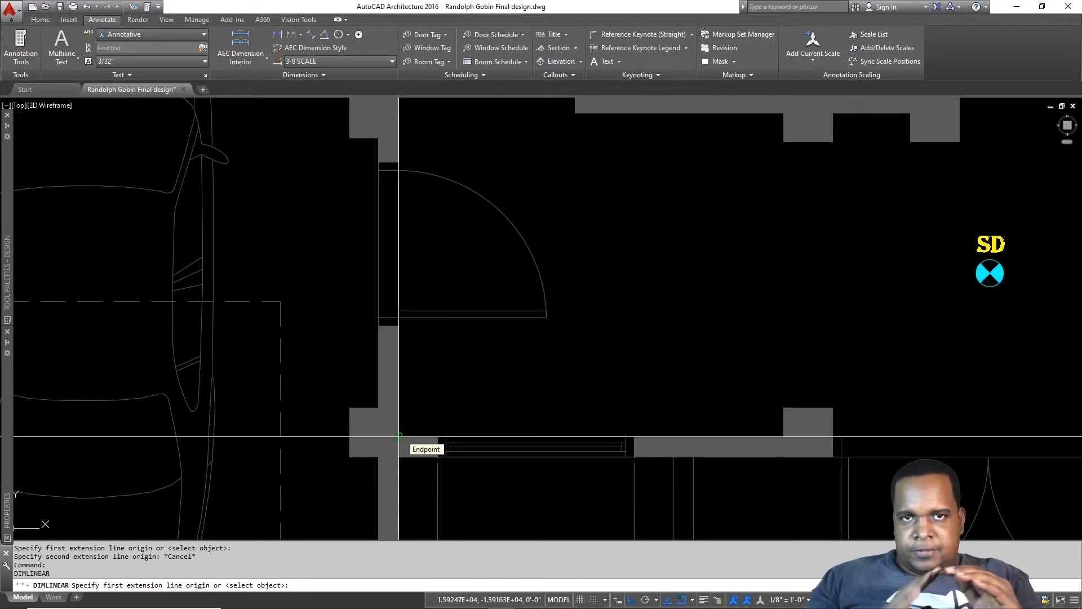
{"action": "scroll", "coordinate": [406, 435], "scroll_direction": "down", "scroll_amount": 2}
{"action": "middle_click_drag", "start_coordinate": [465, 325], "coordinate": [474, 431]}
{"action": "left_click", "coordinate": [436, 505]}
{"action": "scroll", "coordinate": [448, 437], "scroll_direction": "up", "scroll_amount": 4}
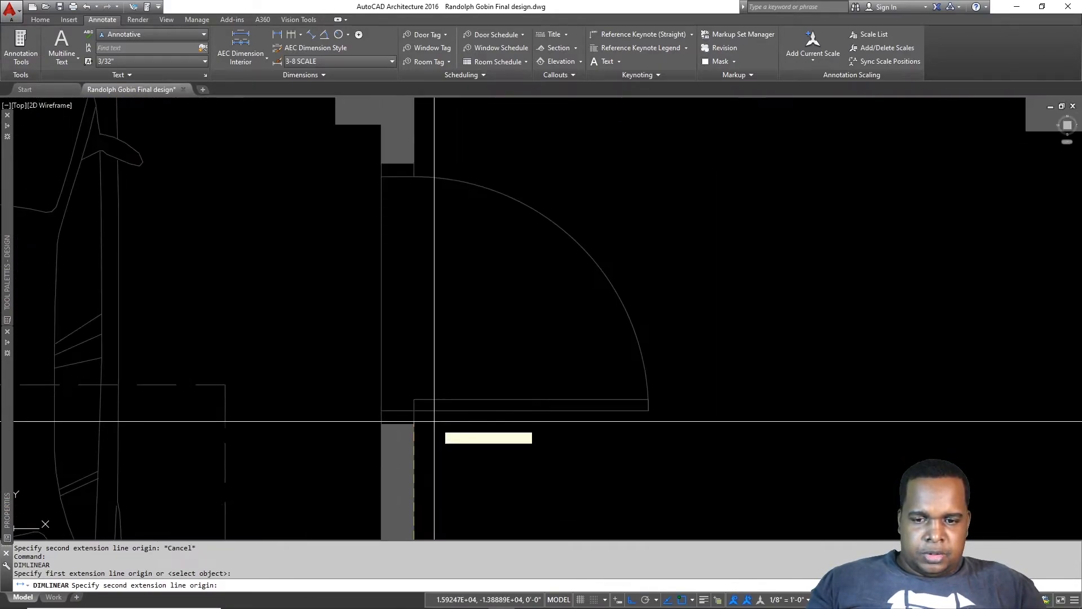
{"action": "left_click", "coordinate": [429, 415]}
{"action": "scroll", "coordinate": [479, 426], "scroll_direction": "down", "scroll_amount": 2}
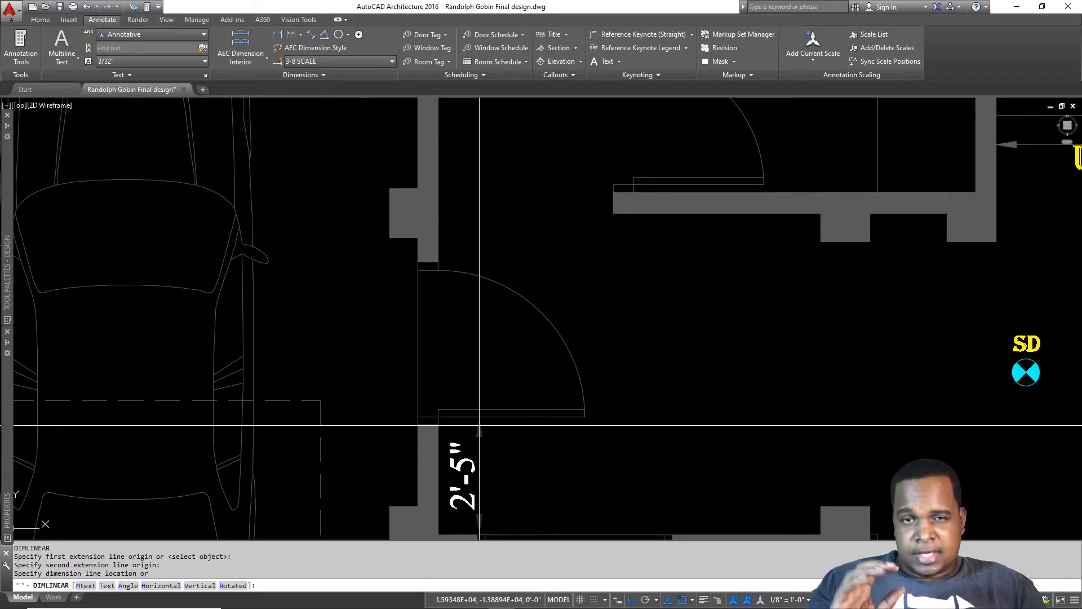
{"action": "scroll", "coordinate": [480, 426], "scroll_direction": "down", "scroll_amount": 2}
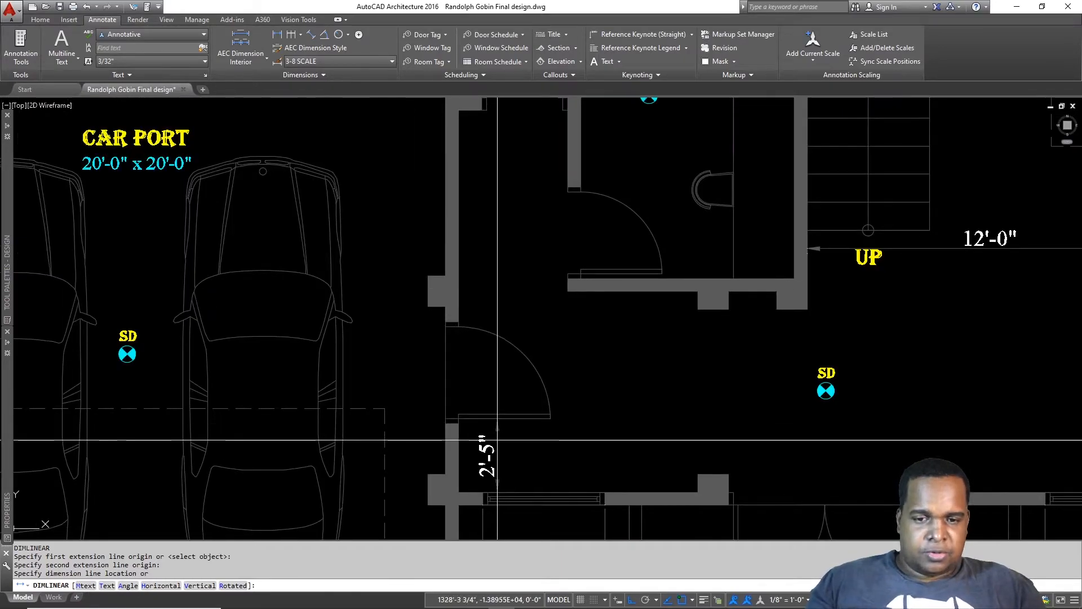
{"action": "left_click", "coordinate": [500, 441]}
{"action": "key", "text": "Escape"}
Step: Continue the carport-side chain with 3'-0" and 7'-1" dimensions
{"action": "type", "text": "d"}
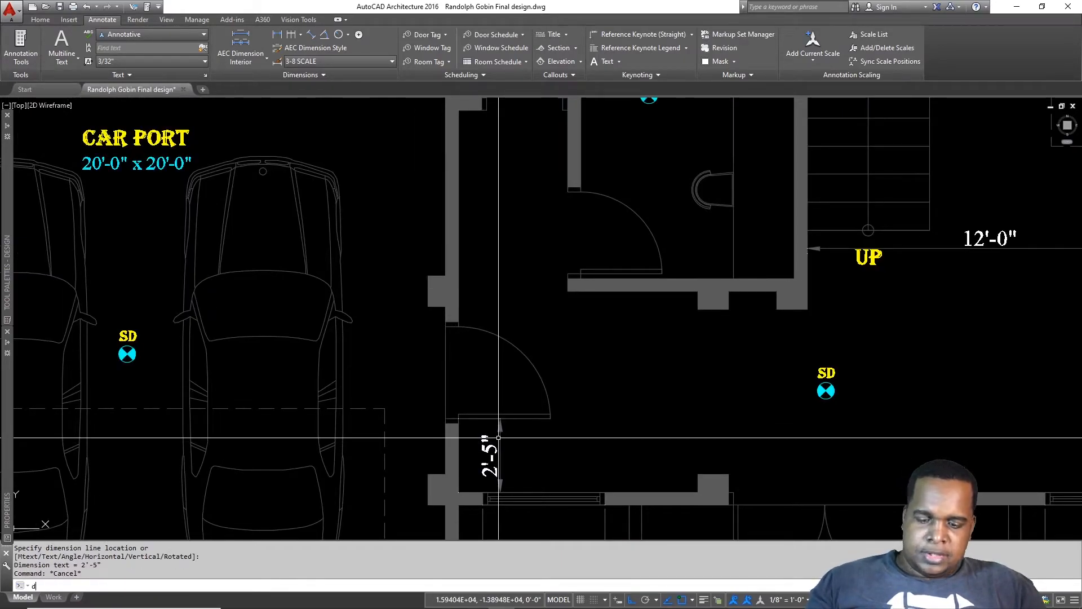
{"action": "type", "text": "co"}
{"action": "key", "text": "Return"}
{"action": "left_click", "coordinate": [448, 327]}
{"action": "middle_click_drag", "start_coordinate": [493, 223], "coordinate": [492, 339]}
{"action": "left_click", "coordinate": [457, 225]}
{"action": "key", "text": "Escape"}
{"action": "key", "text": "Escape"}
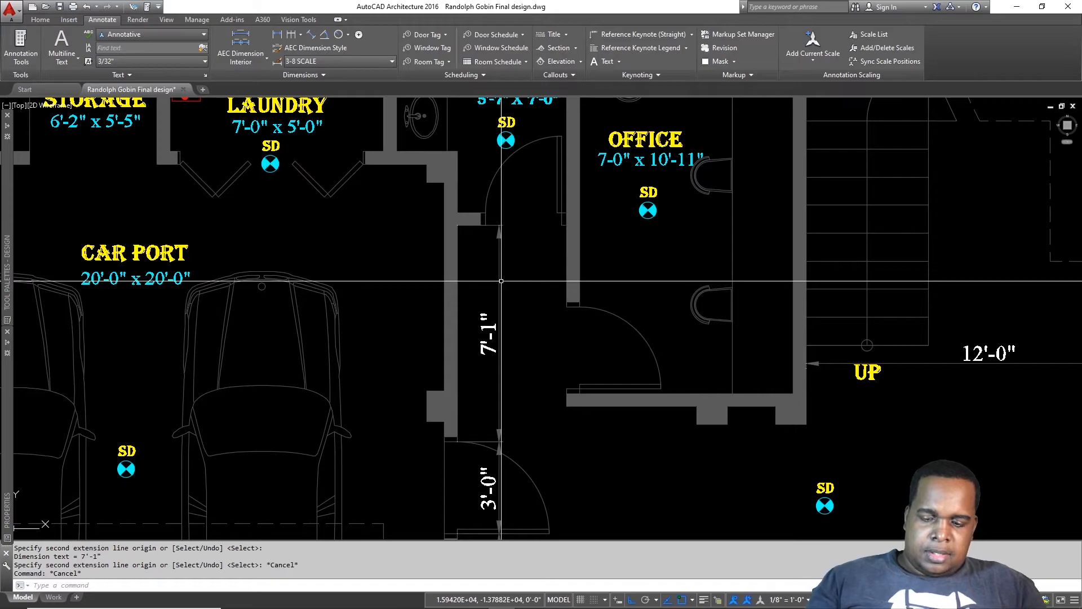
Step: Dimension the 11" wall return beside the doorway with DLI
{"action": "type", "text": "dli"}
{"action": "key", "text": "Return"}
{"action": "scroll", "coordinate": [454, 239], "scroll_direction": "up", "scroll_amount": 4}
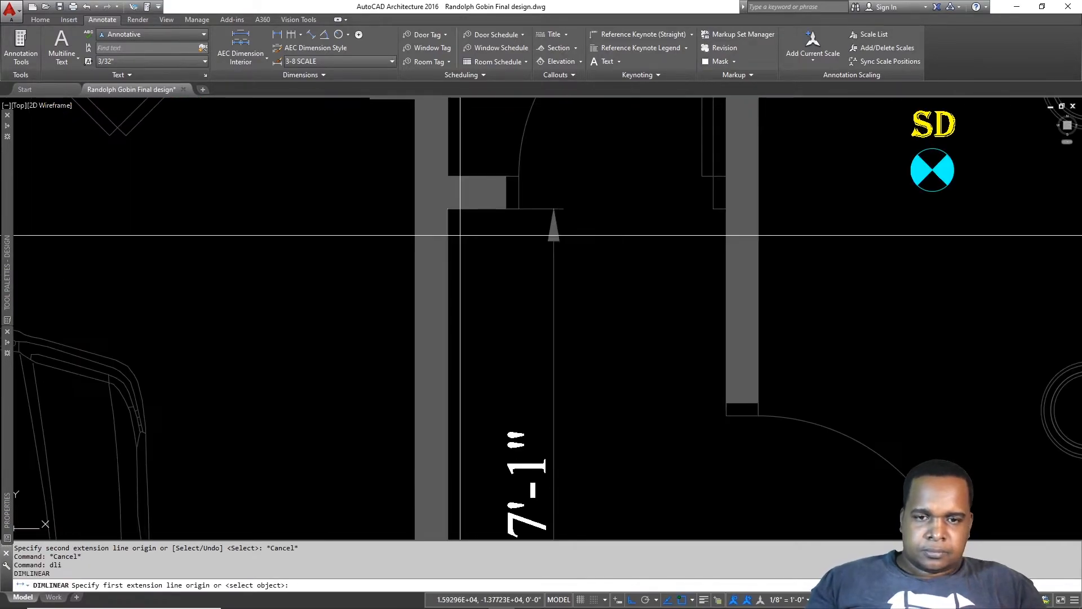
{"action": "left_click", "coordinate": [519, 209]}
{"action": "left_click", "coordinate": [516, 288]}
Step: Add the 2'-6" doorway opening width dimension
{"action": "key", "text": "Return"}
{"action": "left_click", "coordinate": [522, 209]}
{"action": "key", "text": "Escape"}
{"action": "key", "text": "Return"}
{"action": "left_click", "coordinate": [519, 209]}
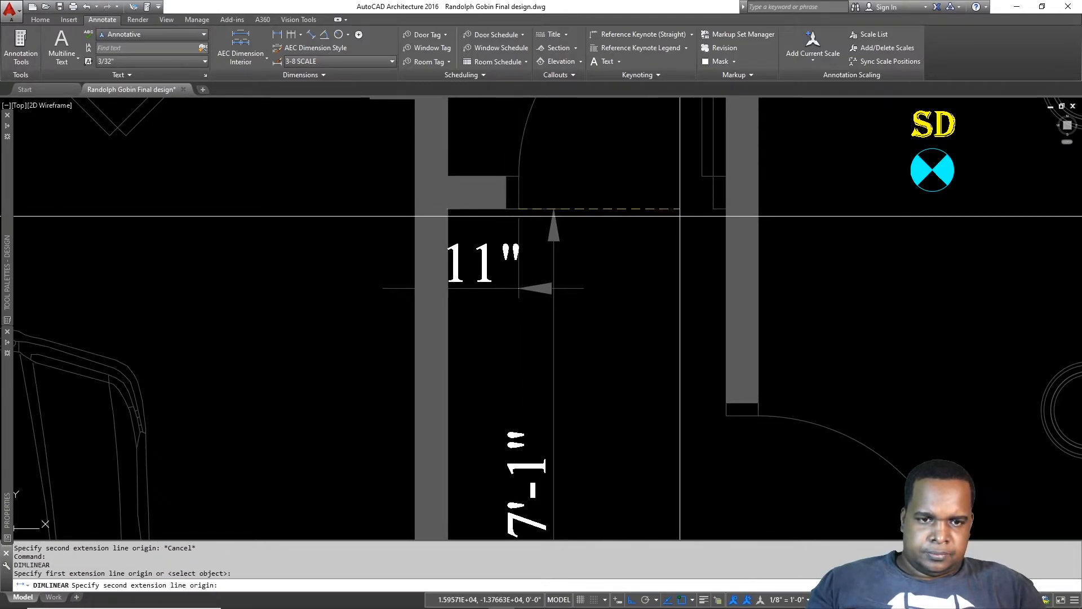
{"action": "left_click", "coordinate": [713, 209]}
{"action": "left_click", "coordinate": [581, 288]}
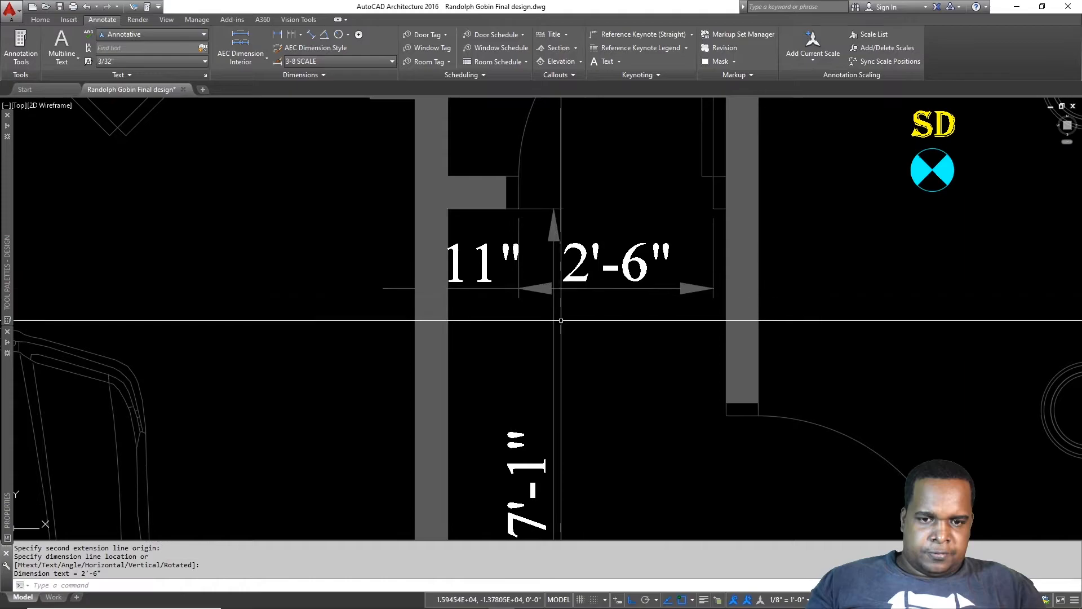
Step: Select the 11" and 2'-6" dimensions at their shared grip, then cancel and reposition the view
{"action": "left_click", "coordinate": [508, 273]}
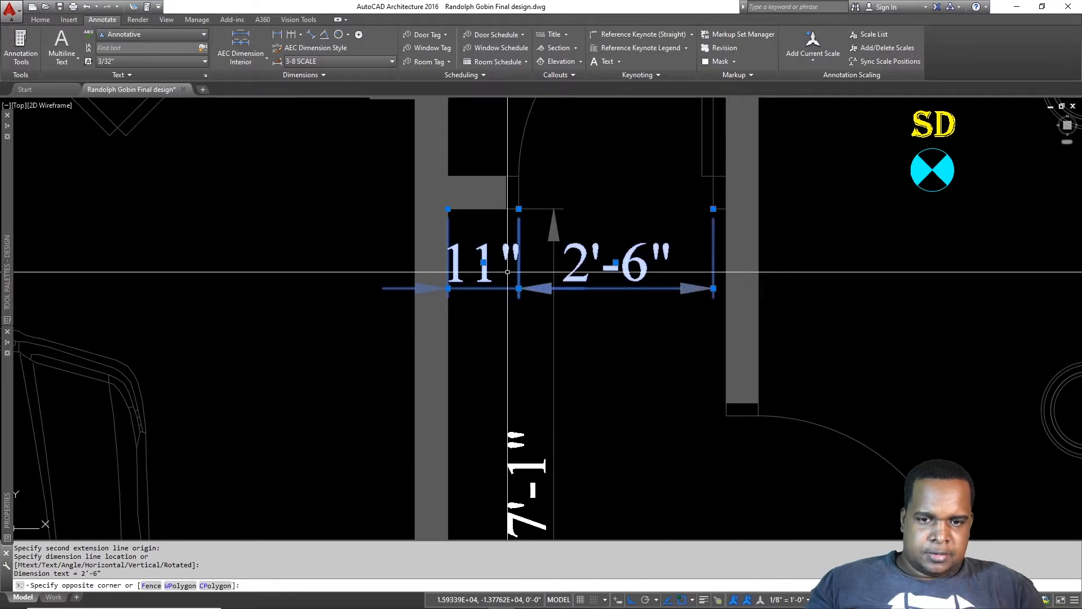
{"action": "left_click", "coordinate": [527, 301]}
{"action": "left_click", "coordinate": [518, 288]}
{"action": "key", "text": "Escape"}
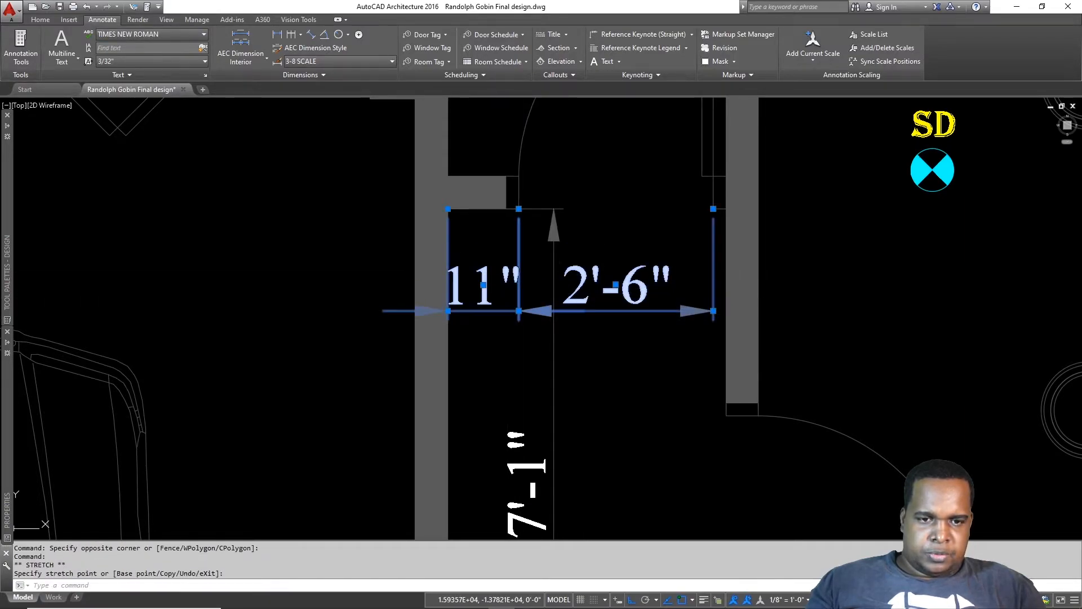
{"action": "middle_click_drag", "start_coordinate": [782, 288], "coordinate": [640, 262]}
{"action": "scroll", "coordinate": [640, 262], "scroll_direction": "down", "scroll_amount": 4}
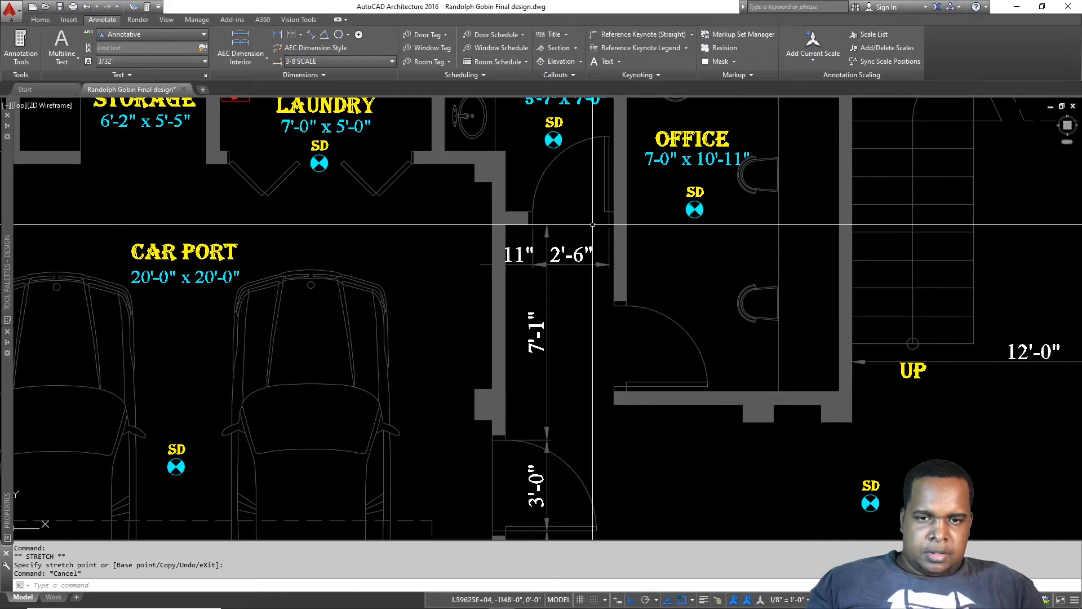
{"action": "scroll", "coordinate": [643, 265], "scroll_direction": "up", "scroll_amount": 3}
{"action": "middle_click_drag", "start_coordinate": [648, 325], "coordinate": [625, 339]}
{"action": "middle_click_drag", "start_coordinate": [645, 259], "coordinate": [659, 316]}
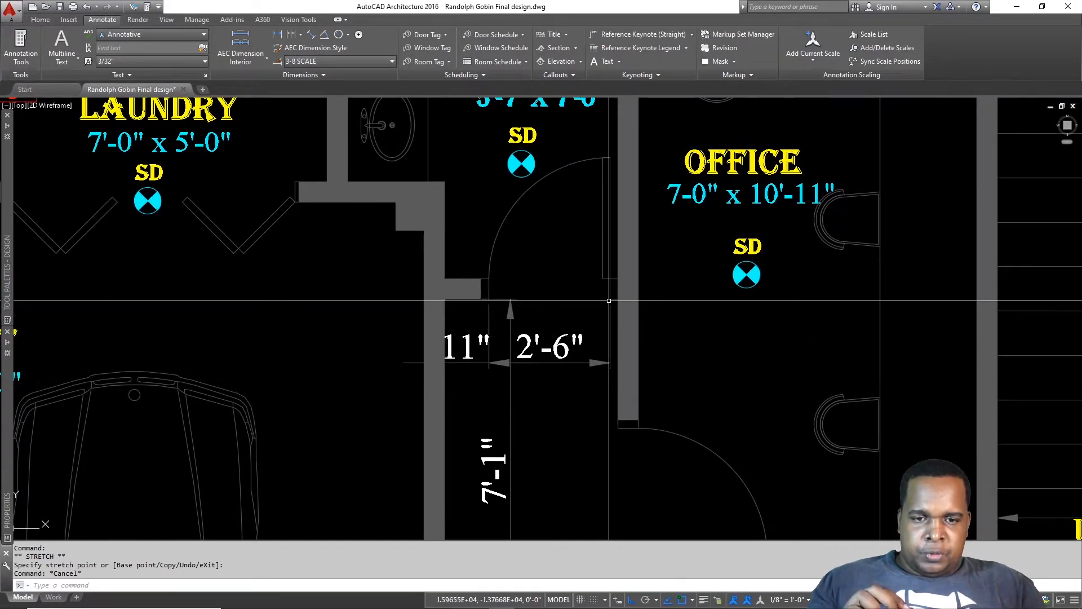
Step: Open and cancel dimension style settings, then start a linear dimension from wall corner to top jamb
{"action": "key", "text": "Return"}
{"action": "key", "text": "Escape"}
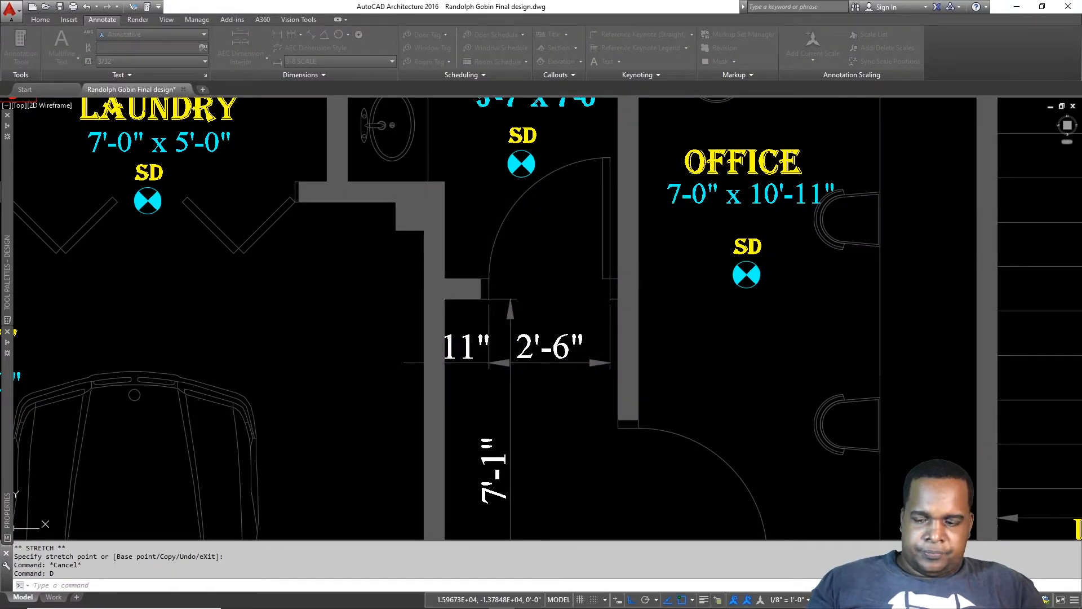
{"action": "type", "text": "dli"}
{"action": "key", "text": "Return"}
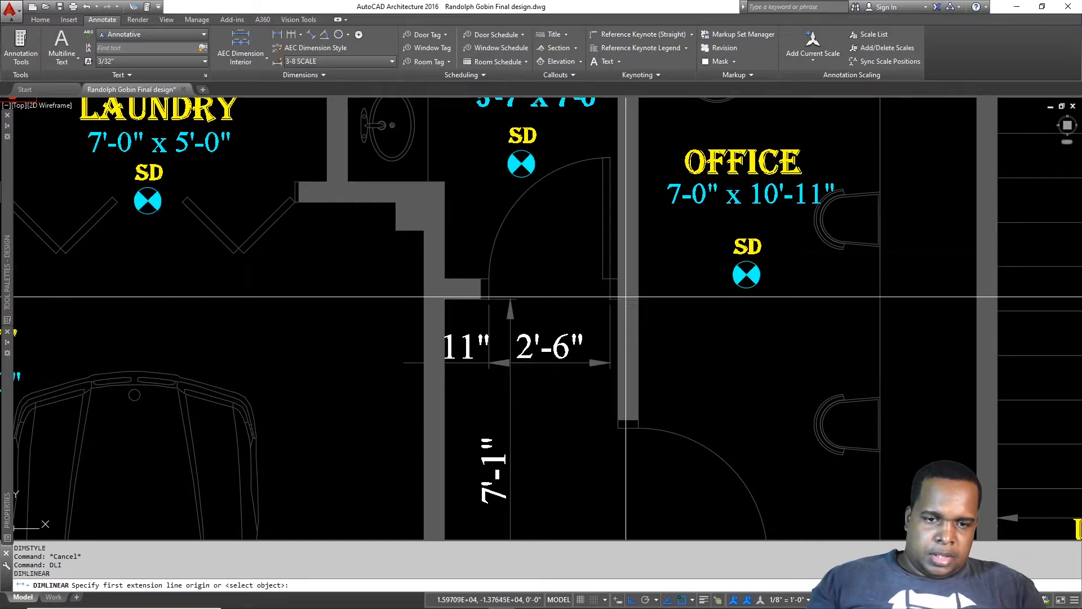
{"action": "left_click", "coordinate": [617, 421]}
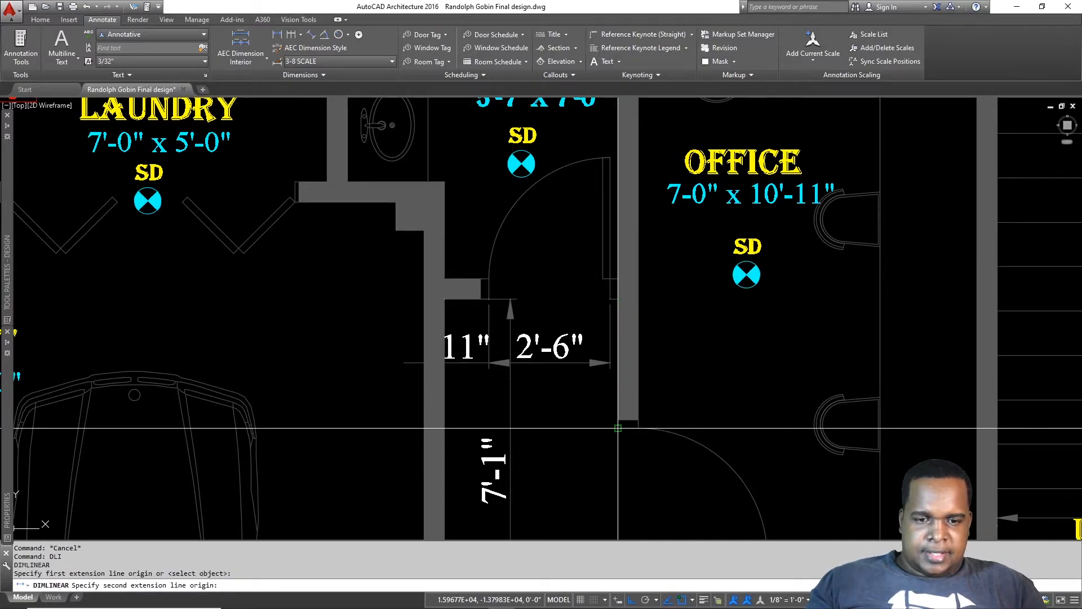
{"action": "left_click", "coordinate": [617, 298]}
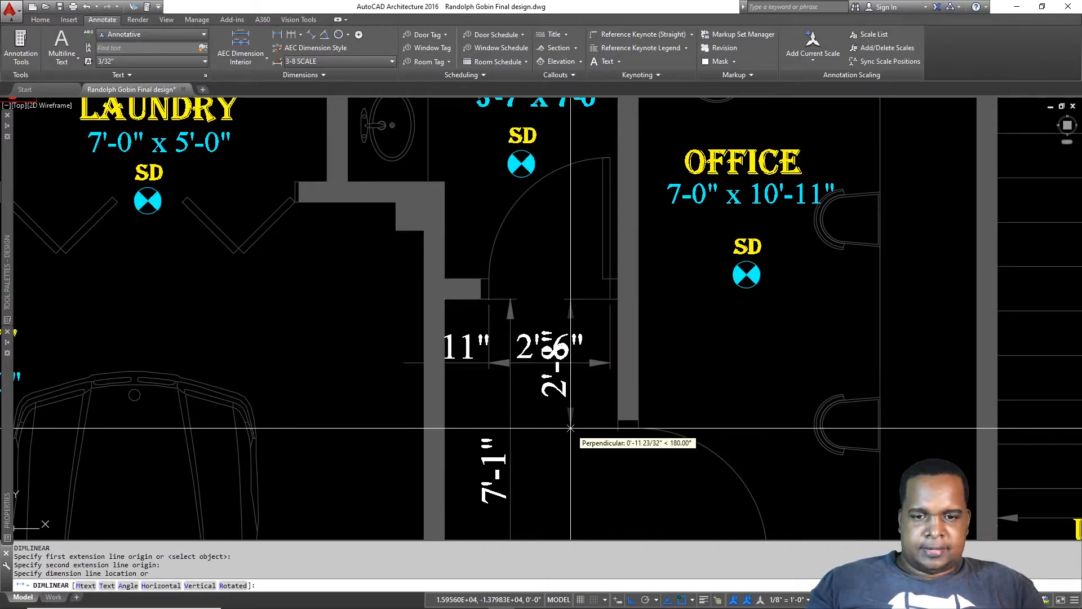
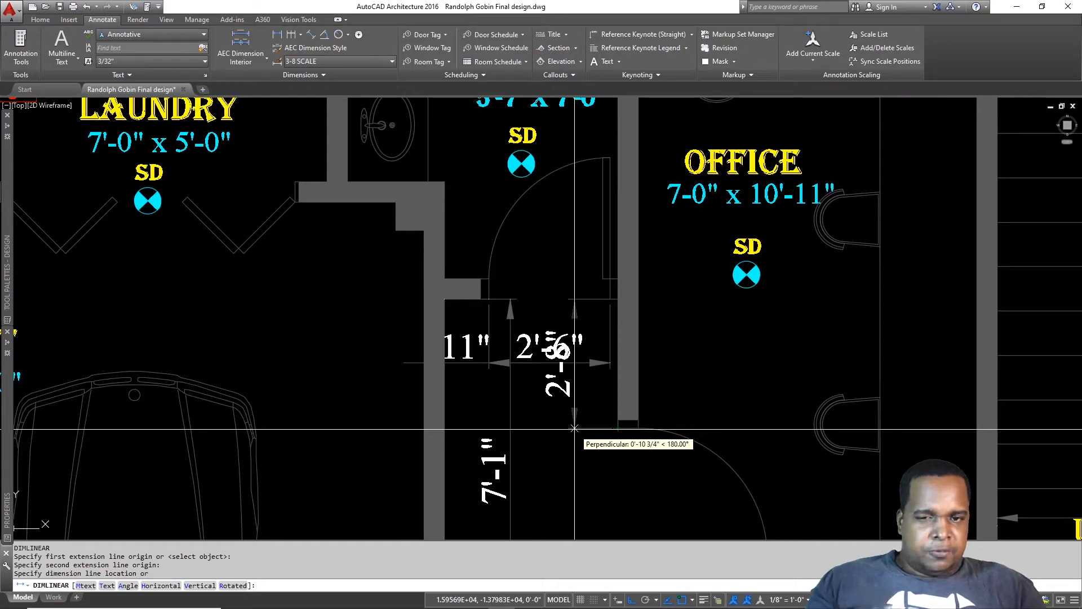
Step: Cancel the unfinished linear dimension at the bath doorway so no command is left running
{"action": "scroll", "coordinate": [575, 428], "scroll_direction": "down", "scroll_amount": 2}
{"action": "key", "text": "Escape"}
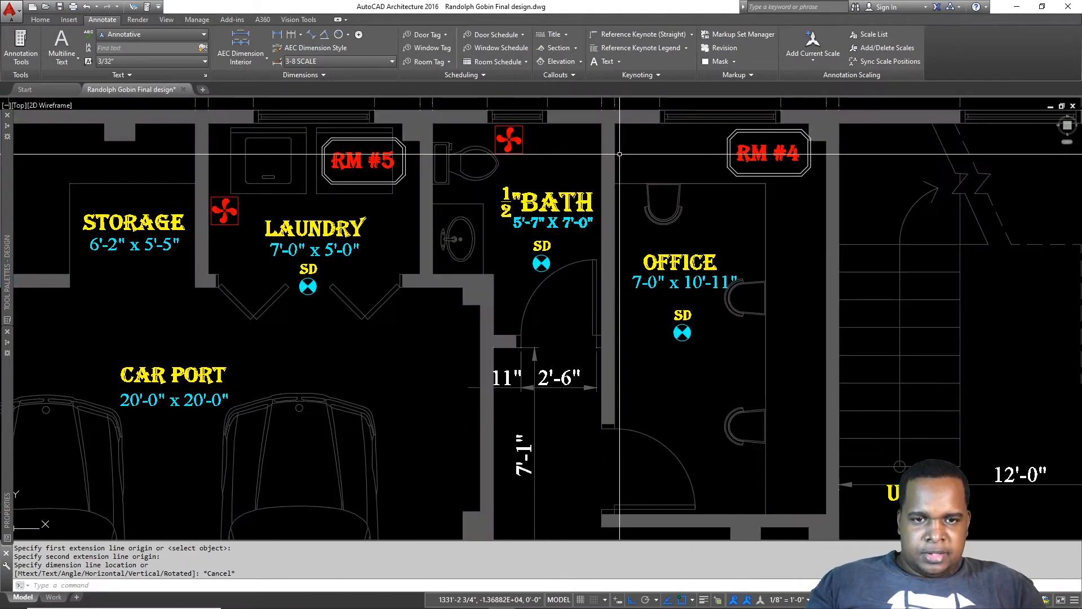
{"action": "key", "text": "Escape"}
Step: Dimension the office wall with a vertical 10'-1" dimension using DLI
{"action": "type", "text": "d"}
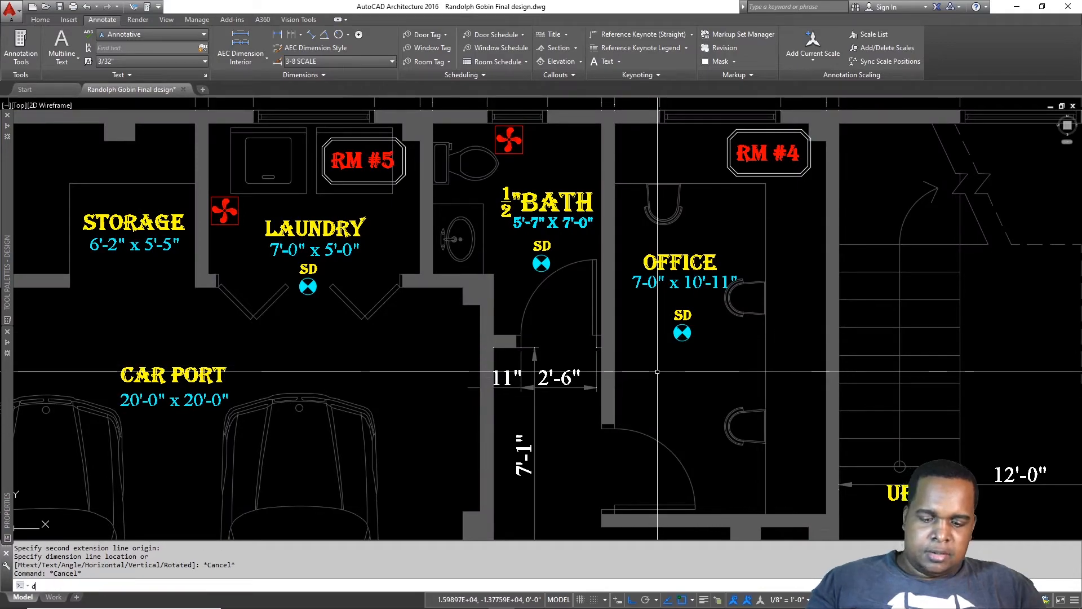
{"action": "type", "text": "li"}
{"action": "key", "text": "Return"}
{"action": "left_click", "coordinate": [615, 428]}
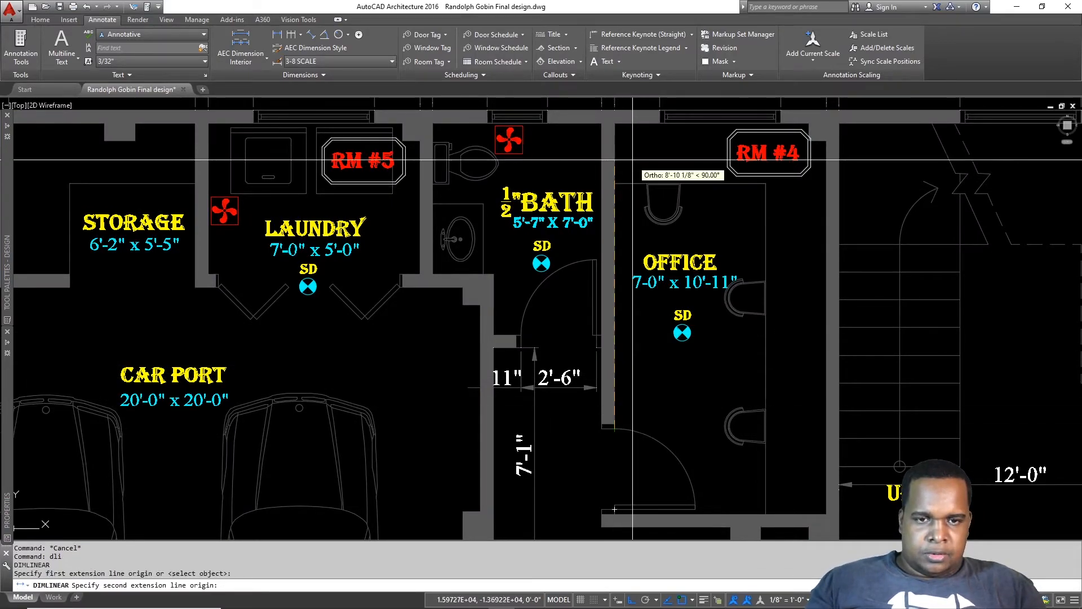
{"action": "left_click", "coordinate": [610, 125]}
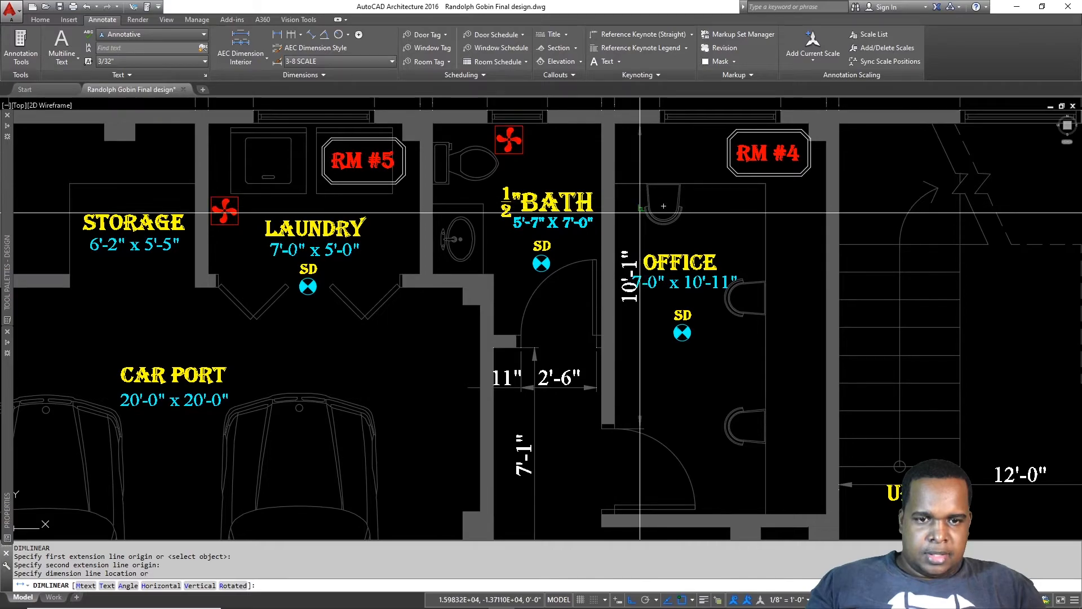
{"action": "left_click", "coordinate": [642, 236]}
{"action": "key", "text": "Escape"}
Step: Move the OFFICE label down, clear of the new 10'-1" dimension
{"action": "left_click", "coordinate": [677, 265]}
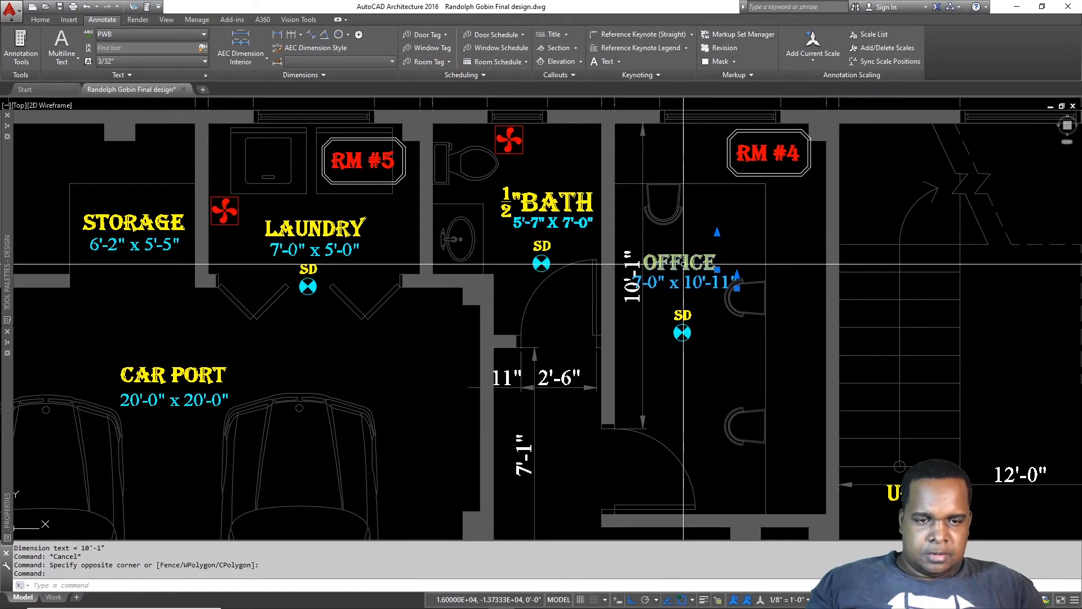
{"action": "mouse_move", "coordinate": [683, 264]}
{"action": "left_mouse_down"}
{"action": "mouse_move", "coordinate": [704, 265]}
{"action": "mouse_move", "coordinate": [693, 276]}
{"action": "mouse_move", "coordinate": [697, 333]}
{"action": "left_mouse_up"}
{"action": "left_click", "coordinate": [710, 368]}
{"action": "left_click", "coordinate": [670, 271]}
{"action": "key", "text": "Escape"}
{"action": "mouse_move", "coordinate": [626, 431]}
{"action": "middle_mouse_down"}
{"action": "mouse_move", "coordinate": [640, 215]}
{"action": "mouse_move", "coordinate": [644, 268]}
{"action": "middle_mouse_up"}
{"action": "key", "text": "Return"}
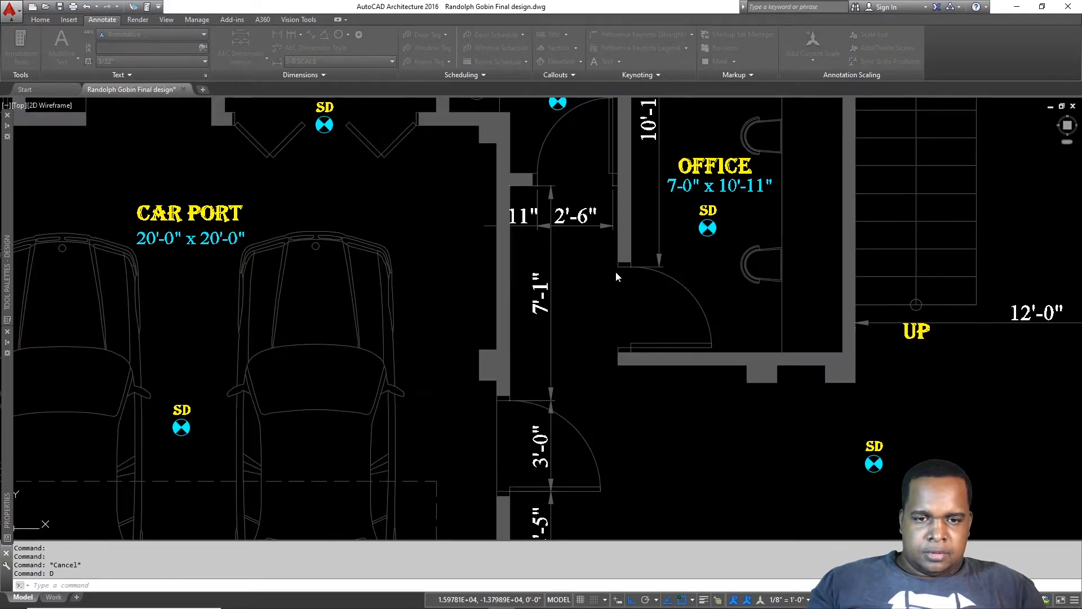
{"action": "scroll", "coordinate": [616, 272], "scroll_direction": "up", "scroll_amount": 4}
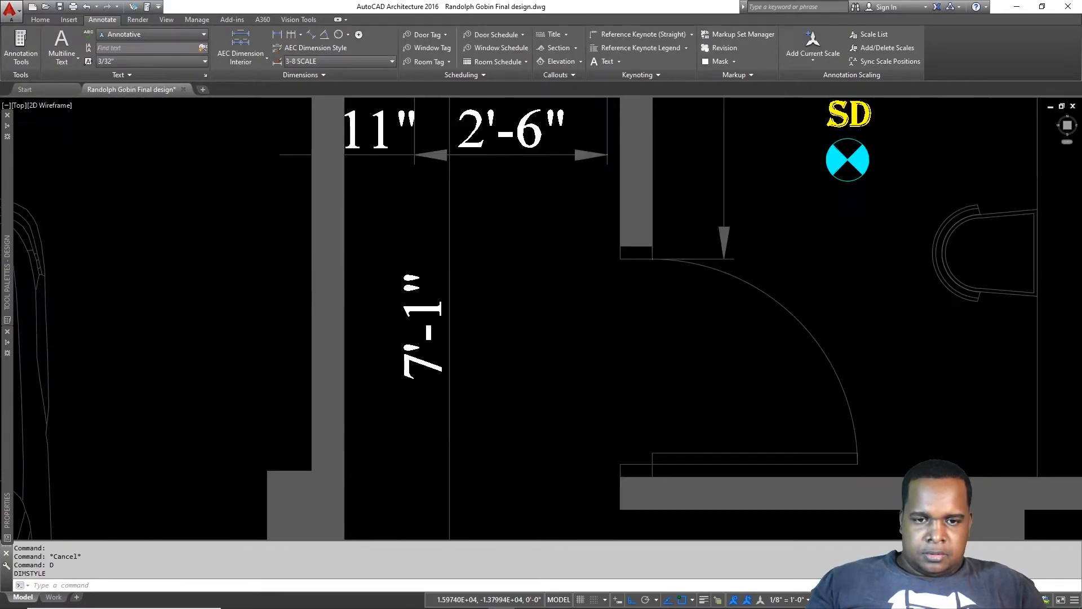
Step: Dimension the office door opening at 2'-8" and the wall stub below it at 7"
{"action": "type", "text": "dli"}
{"action": "key", "text": "Return"}
{"action": "left_click", "coordinate": [620, 259]}
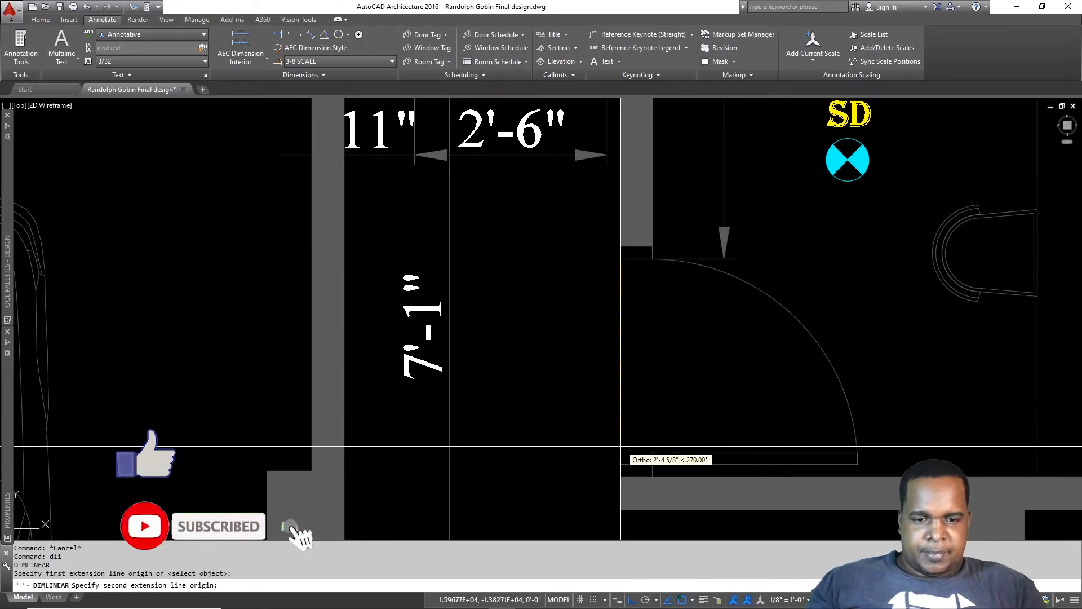
{"action": "left_click", "coordinate": [620, 464]}
{"action": "left_click", "coordinate": [579, 361]}
{"action": "key", "text": "Return"}
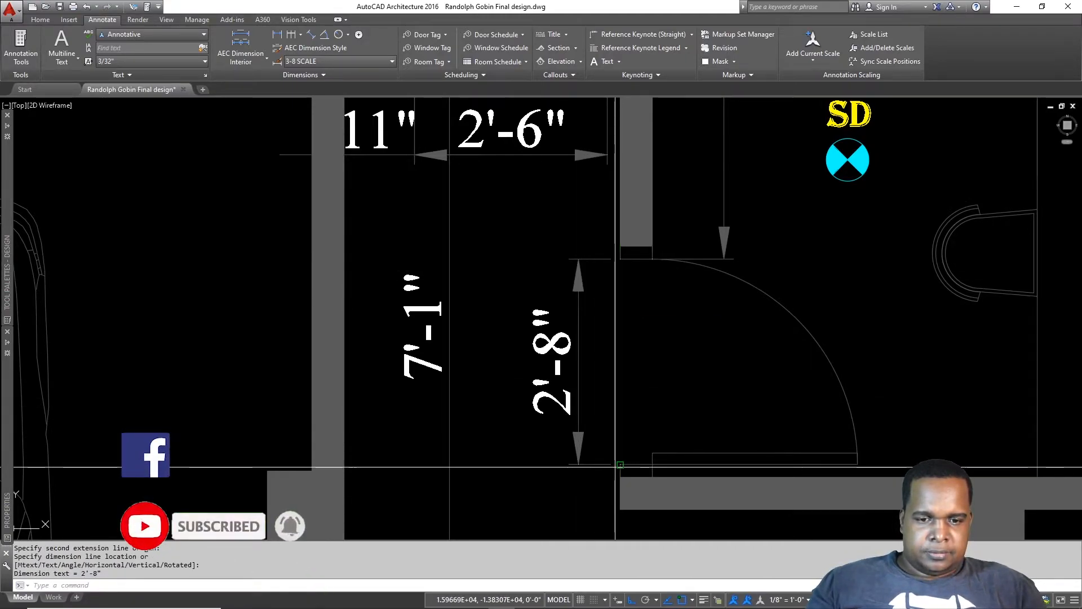
{"action": "left_click", "coordinate": [619, 465]}
{"action": "left_click", "coordinate": [622, 509]}
{"action": "left_click", "coordinate": [579, 407]}
{"action": "scroll", "coordinate": [604, 304], "scroll_direction": "down", "scroll_amount": 4}
{"action": "middle_click_drag", "start_coordinate": [603, 244], "coordinate": [638, 334]}
{"action": "scroll", "coordinate": [620, 322], "scroll_direction": "up", "scroll_amount": 2}
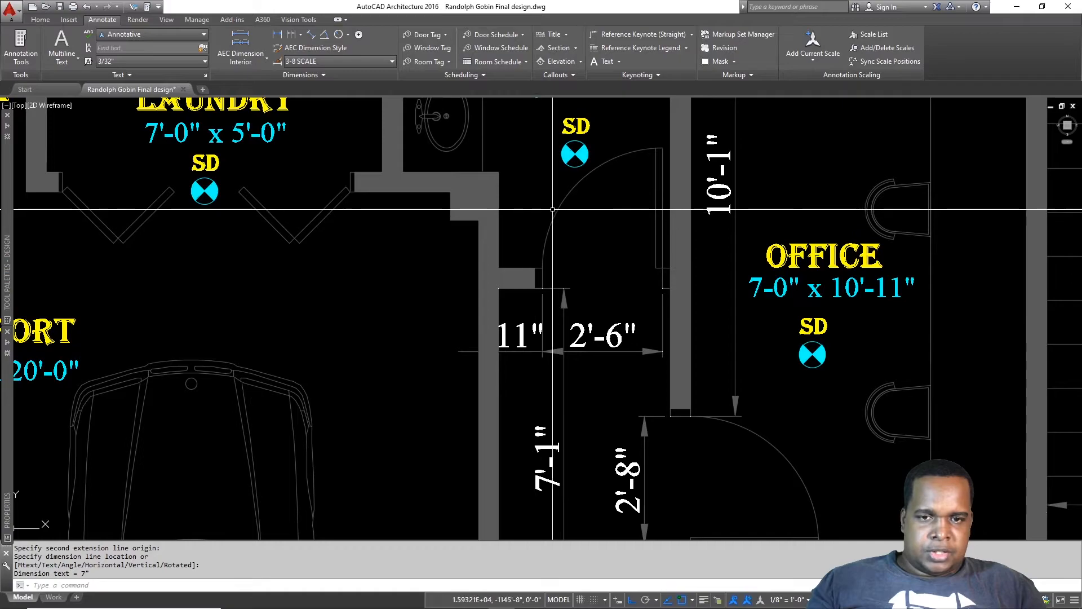
{"action": "scroll", "coordinate": [600, 223], "scroll_direction": "down", "scroll_amount": 4}
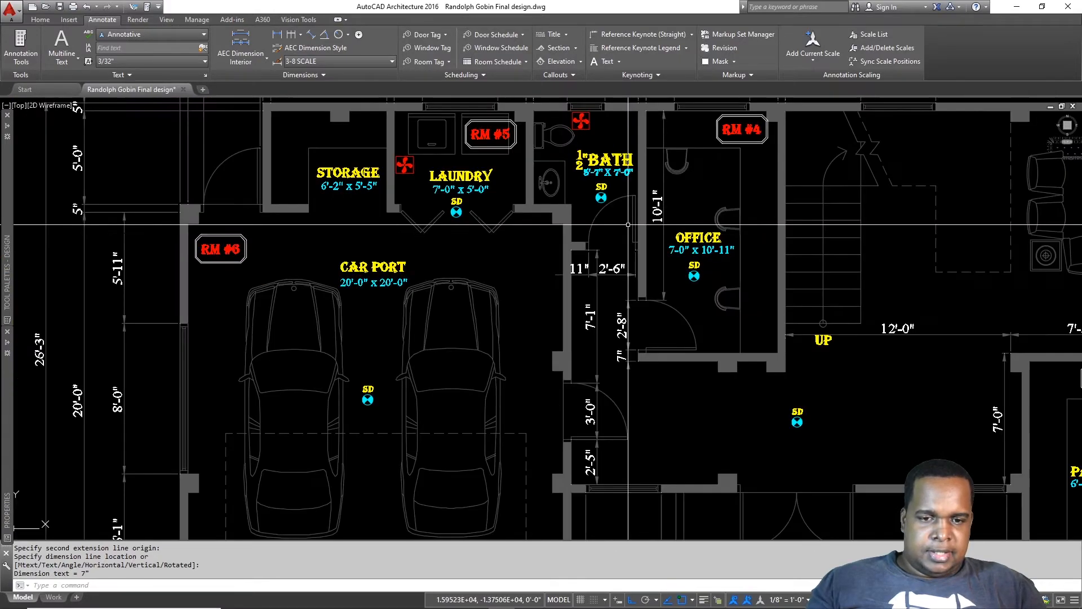
{"action": "scroll", "coordinate": [655, 378], "scroll_direction": "up", "scroll_amount": 2}
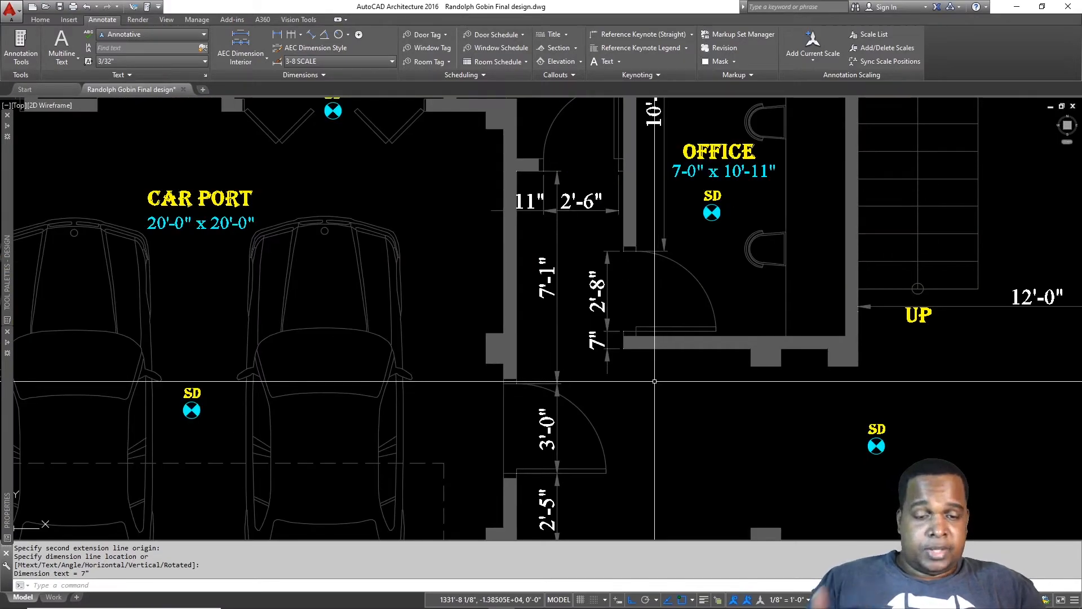
Step: Add a 7'-10" linear dimension below the office between the two wall corners
{"action": "type", "text": "li"}
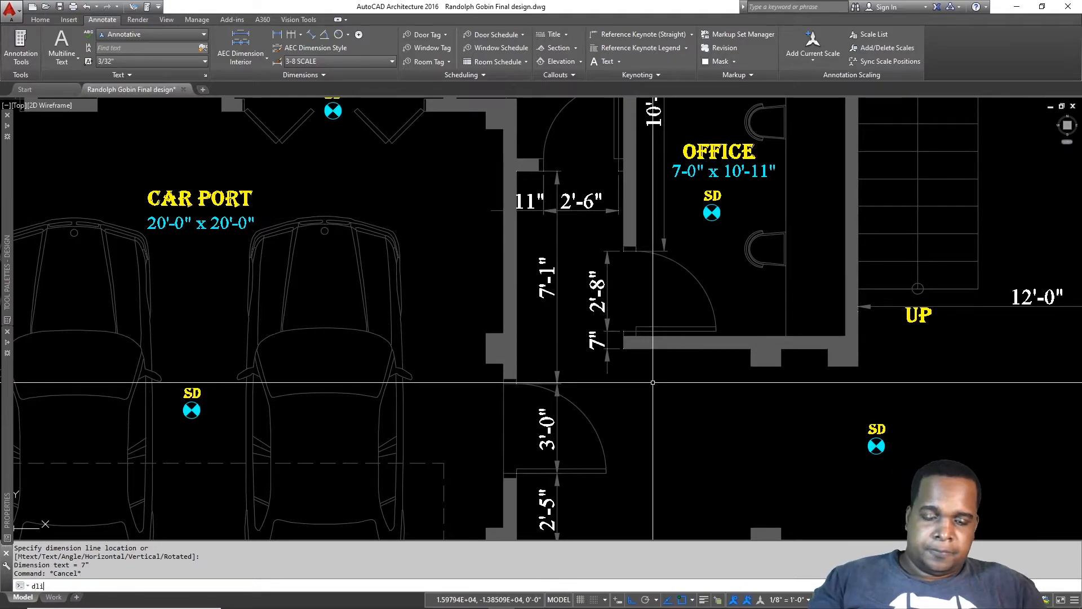
{"action": "left_click", "coordinate": [623, 348]}
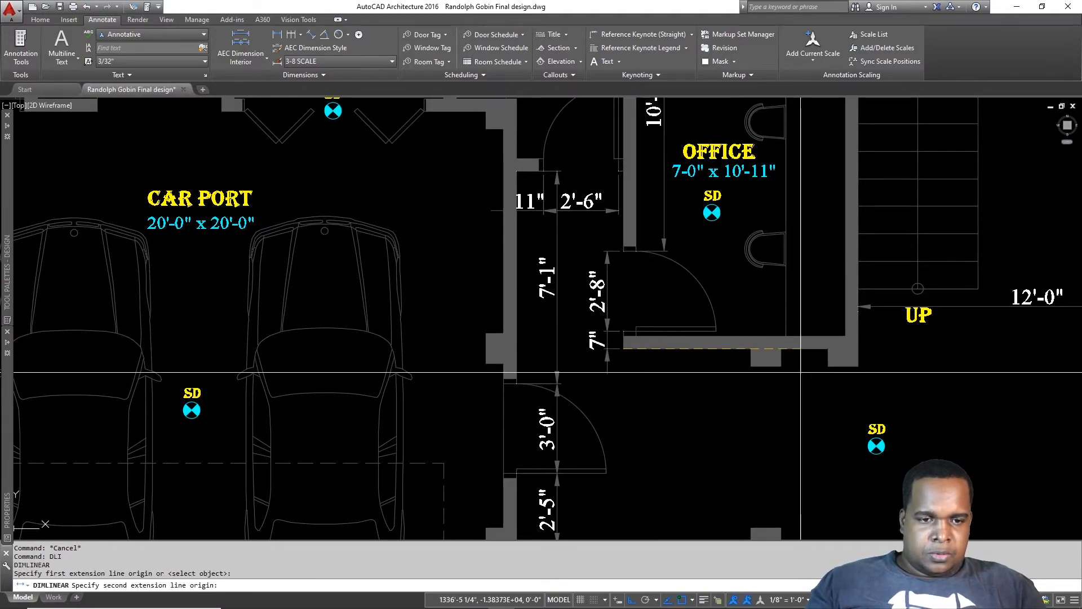
{"action": "left_click", "coordinate": [858, 366]}
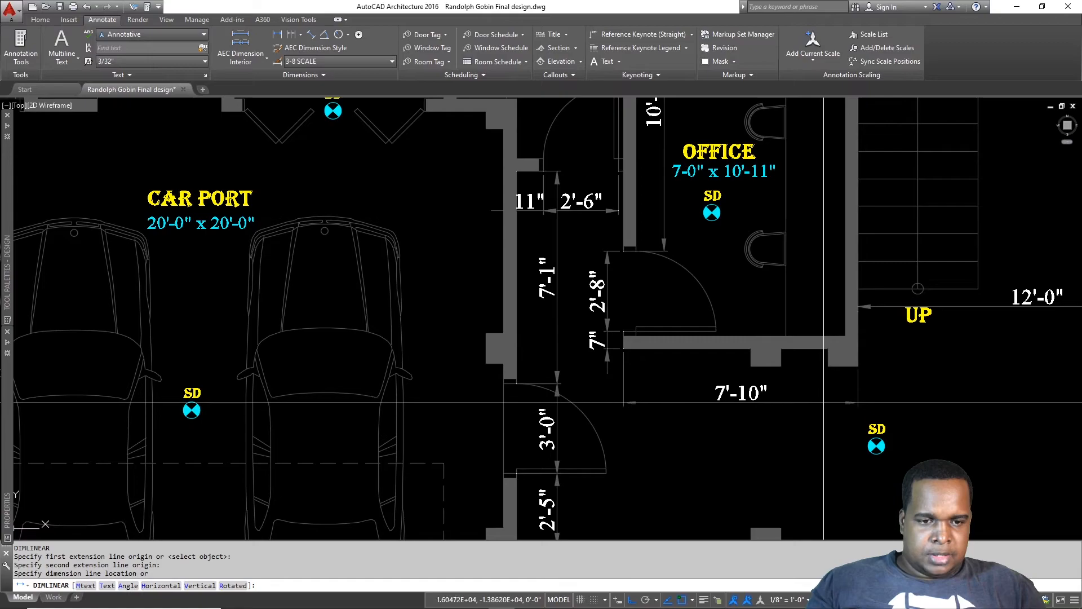
{"action": "left_click", "coordinate": [824, 401]}
Step: Start a 12'-0" dimension below the stair, then abandon it as a duplicate
{"action": "mouse_move", "coordinate": [824, 402]}
{"action": "middle_mouse_down"}
{"action": "mouse_move", "coordinate": [477, 349]}
{"action": "mouse_move", "coordinate": [515, 314]}
{"action": "middle_mouse_up"}
{"action": "key", "text": "Return"}
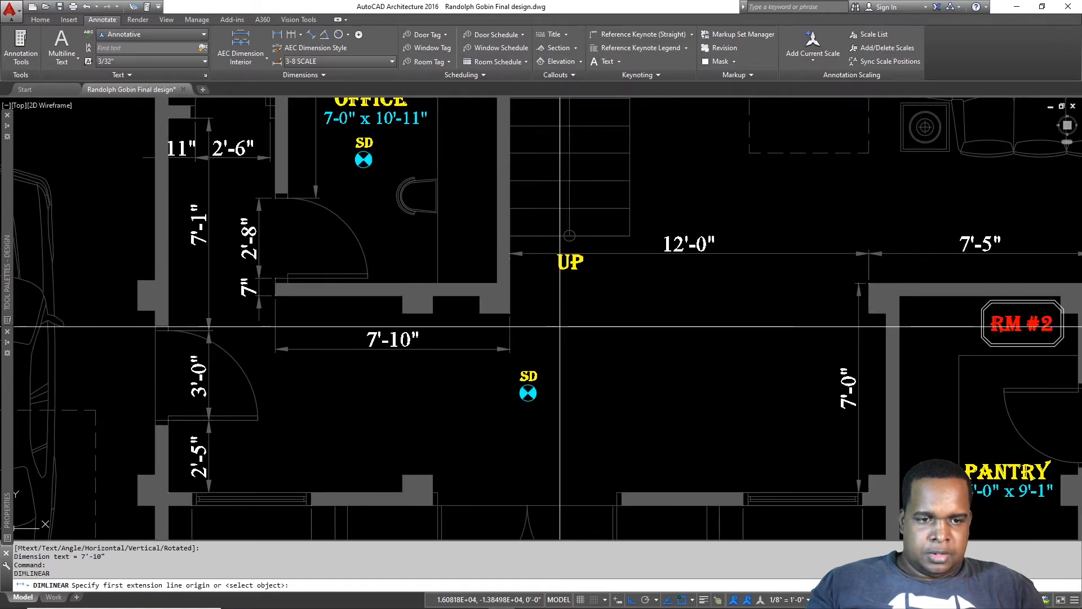
{"action": "left_click", "coordinate": [510, 314]}
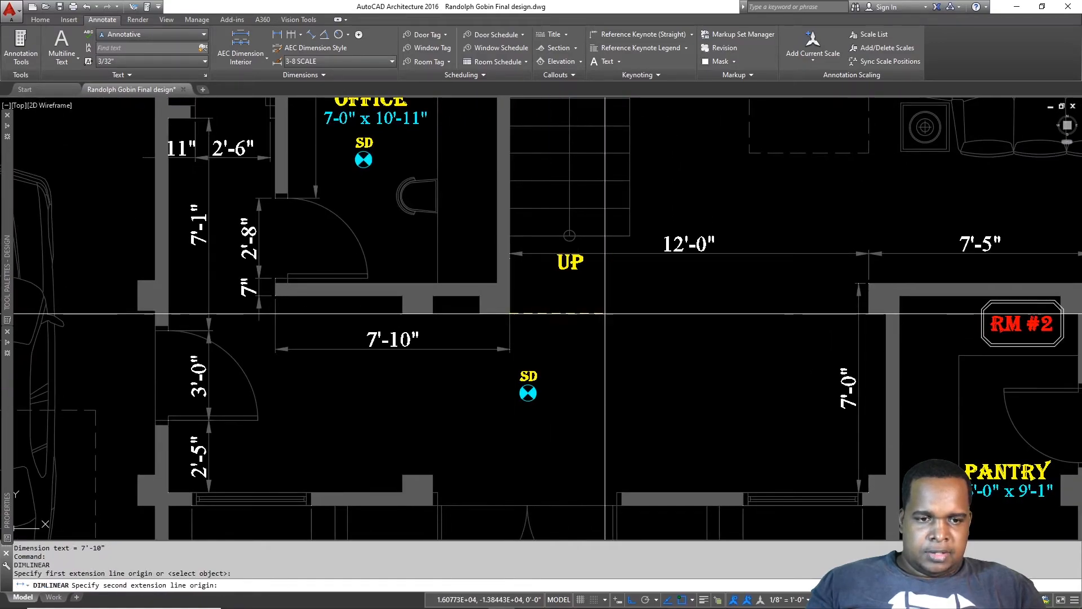
{"action": "left_click", "coordinate": [867, 311]}
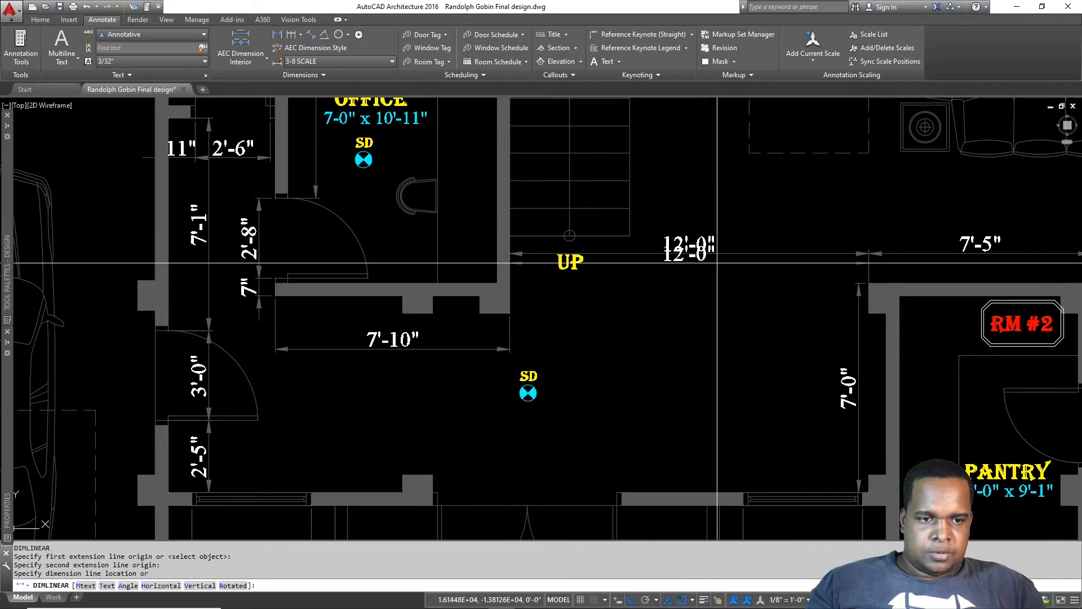
{"action": "key", "text": "Escape"}
{"action": "mouse_move", "coordinate": [415, 357]}
{"action": "middle_mouse_down"}
{"action": "mouse_move", "coordinate": [591, 362]}
{"action": "mouse_move", "coordinate": [626, 379]}
{"action": "middle_mouse_up"}
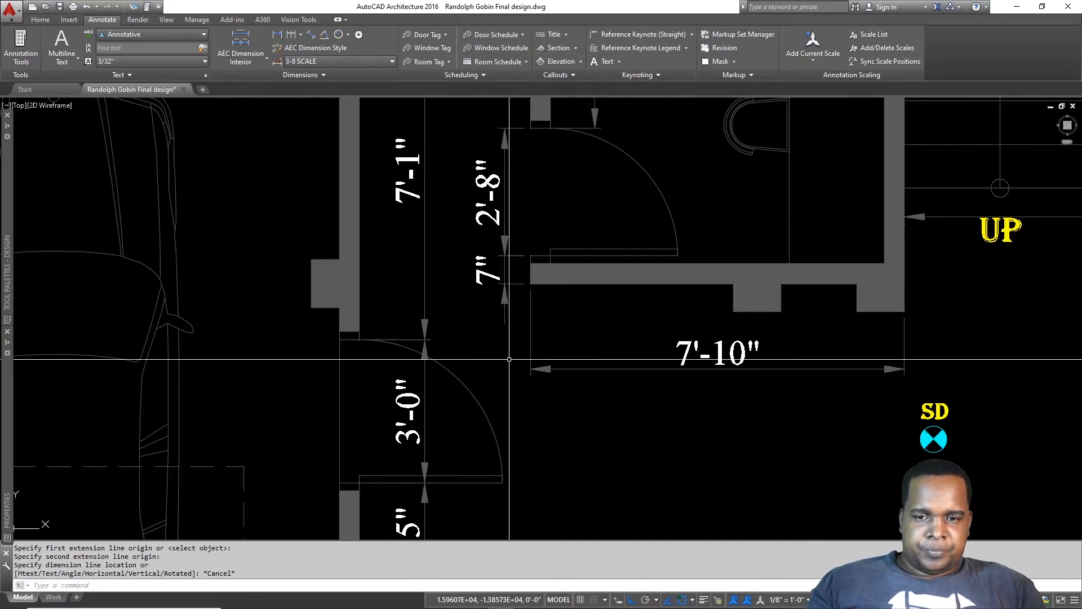
{"action": "scroll", "coordinate": [440, 275], "scroll_direction": "down", "scroll_amount": 2}
{"action": "middle_click_drag", "start_coordinate": [440, 270], "coordinate": [482, 348]}
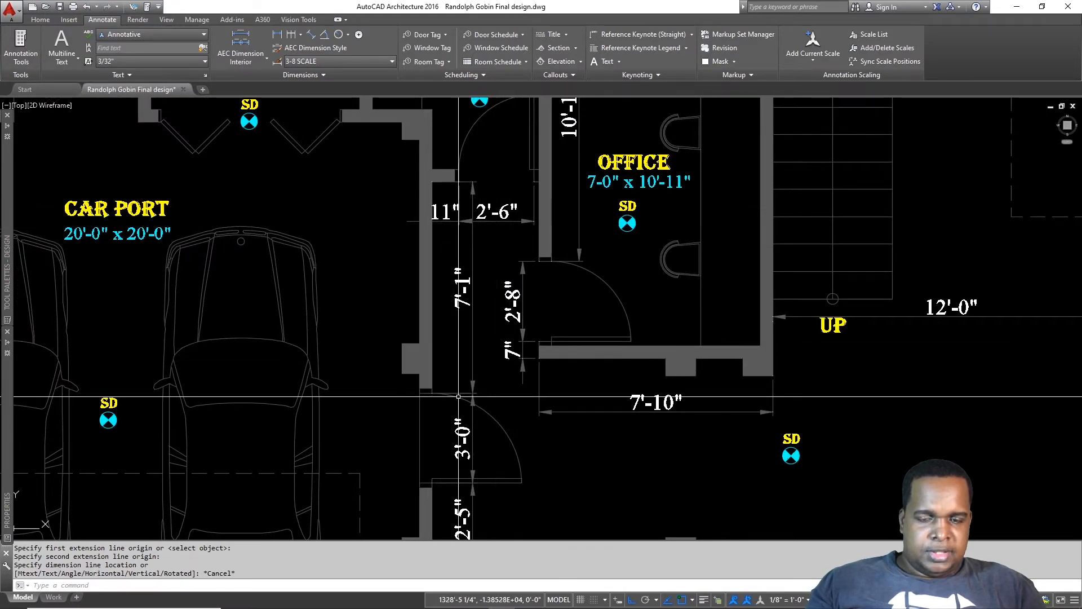
{"action": "mouse_move", "coordinate": [474, 397]}
{"action": "middle_mouse_down"}
{"action": "mouse_move", "coordinate": [491, 354]}
{"action": "mouse_move", "coordinate": [543, 341]}
{"action": "middle_mouse_up"}
{"action": "key", "text": "Escape"}
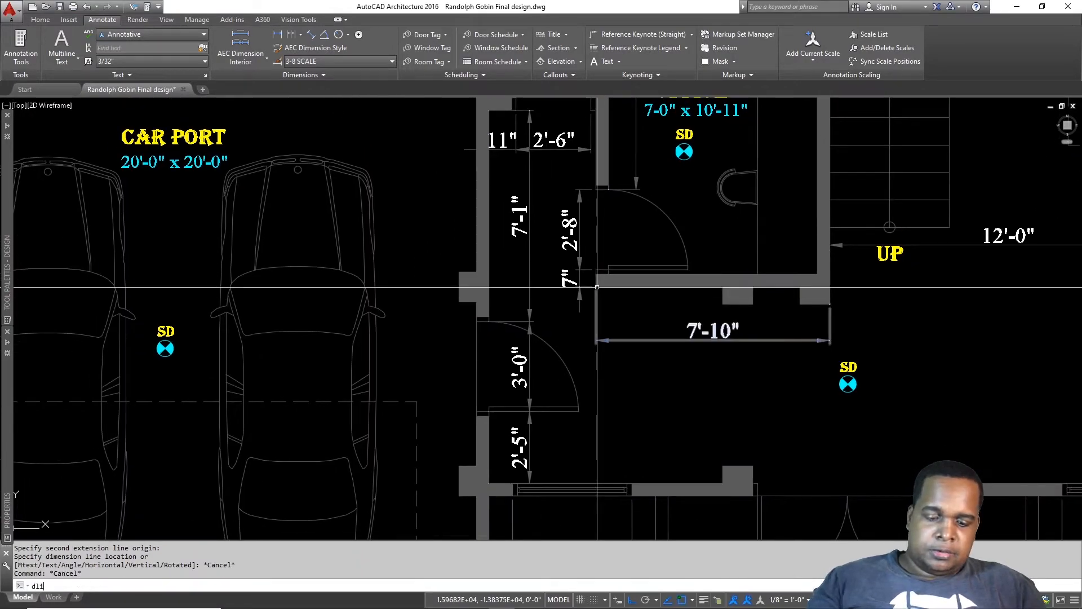
Step: Add a 3'-7" dimension across the hall with DLI
{"action": "type", "text": "dli"}
{"action": "key", "text": "Return"}
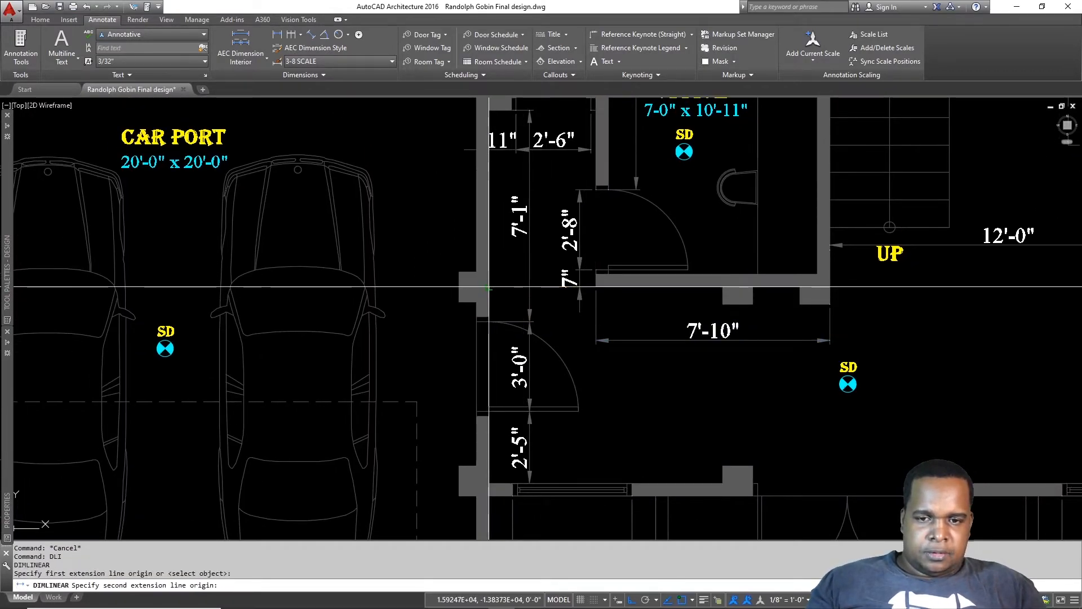
{"action": "left_click", "coordinate": [596, 287]}
{"action": "left_click", "coordinate": [630, 339]}
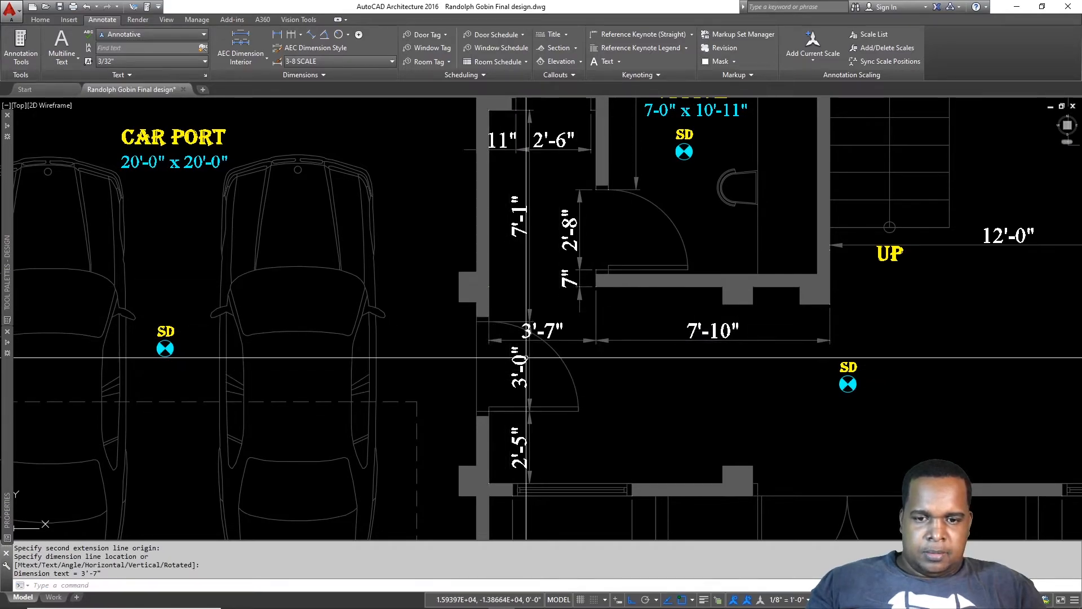
Step: Select the 3'-0" door dimension and delete it
{"action": "left_click", "coordinate": [537, 370]}
{"action": "left_click", "coordinate": [509, 384]}
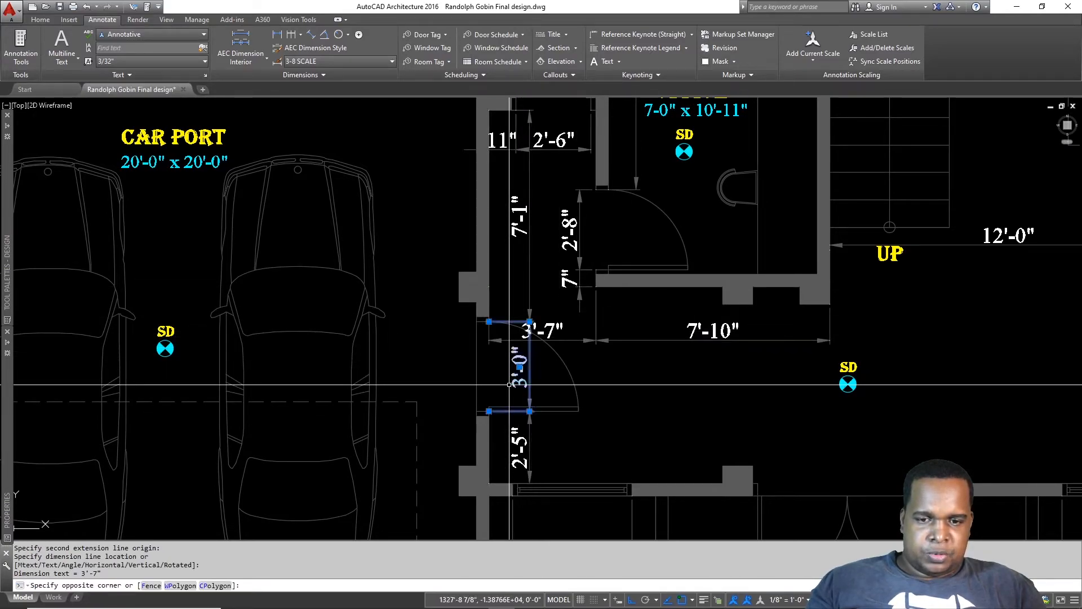
{"action": "mouse_move", "coordinate": [486, 448]}
{"action": "middle_mouse_down"}
{"action": "mouse_move", "coordinate": [553, 367]}
{"action": "mouse_move", "coordinate": [591, 233]}
{"action": "middle_mouse_up"}
{"action": "key", "text": "Delete"}
{"action": "key", "text": "Escape"}
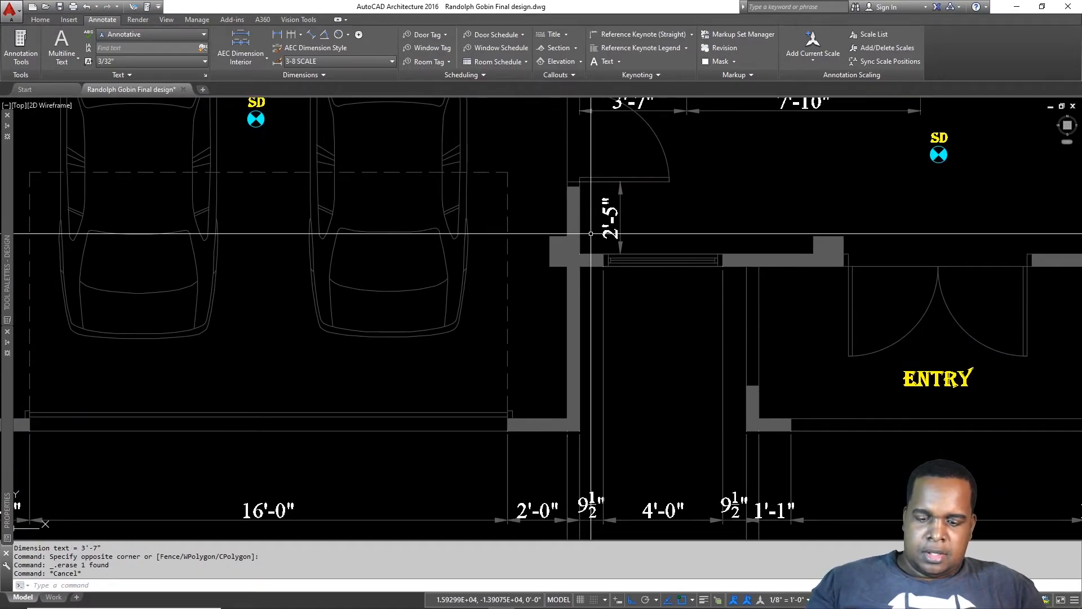
Step: Add a vertical 7'-11" dimension beside the carport wall
{"action": "key", "text": "Return"}
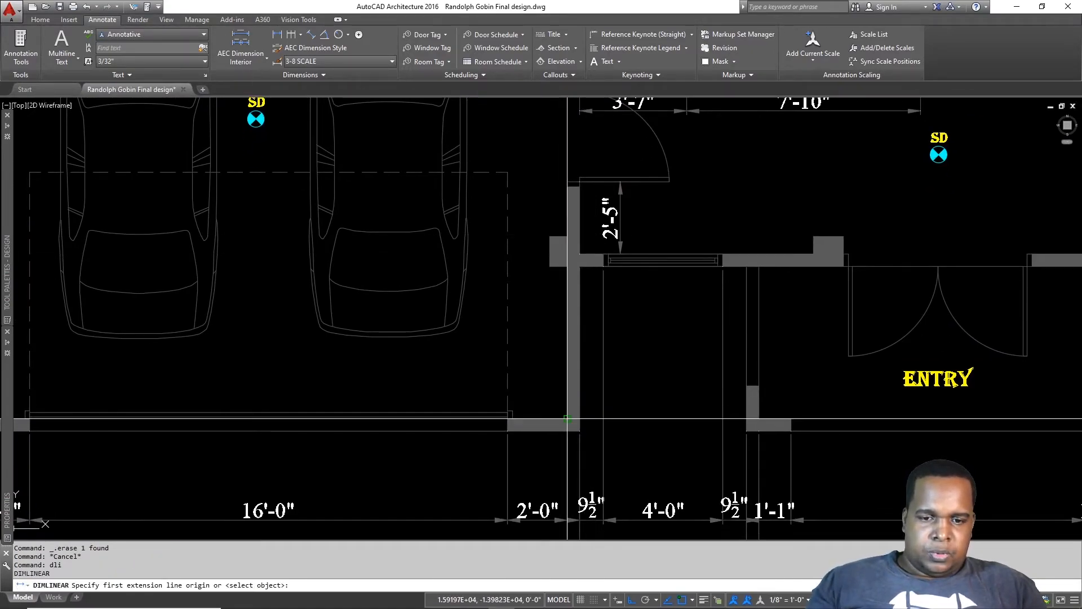
{"action": "left_click", "coordinate": [567, 235]}
{"action": "left_click", "coordinate": [567, 181]}
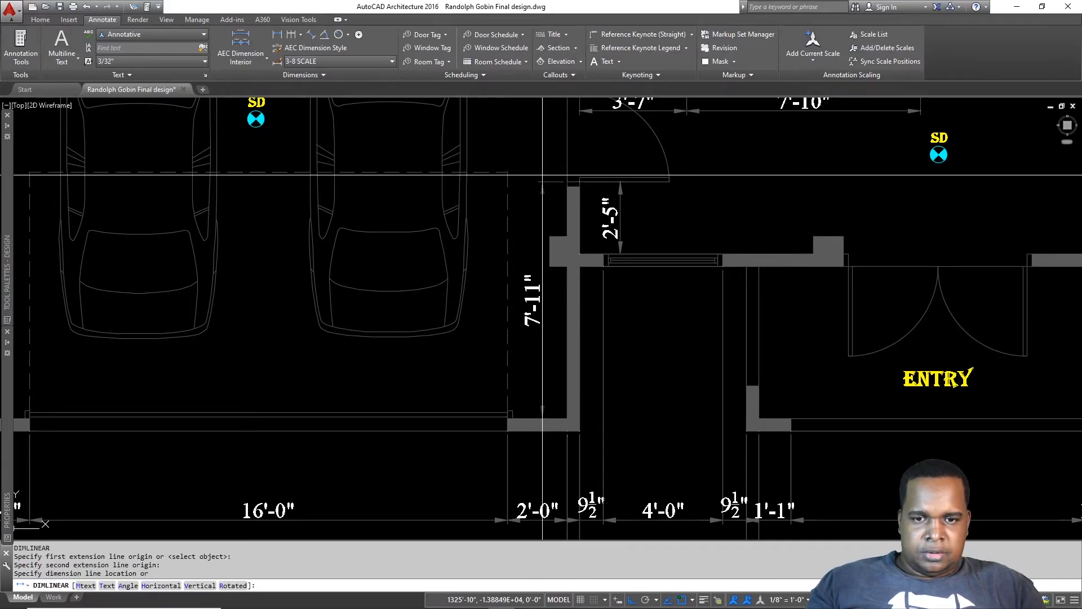
{"action": "left_click", "coordinate": [539, 172]}
Step: Continue the chain with DCO, adding 3'-0" and 9'-1" dimensions up the wall
{"action": "type", "text": "d"}
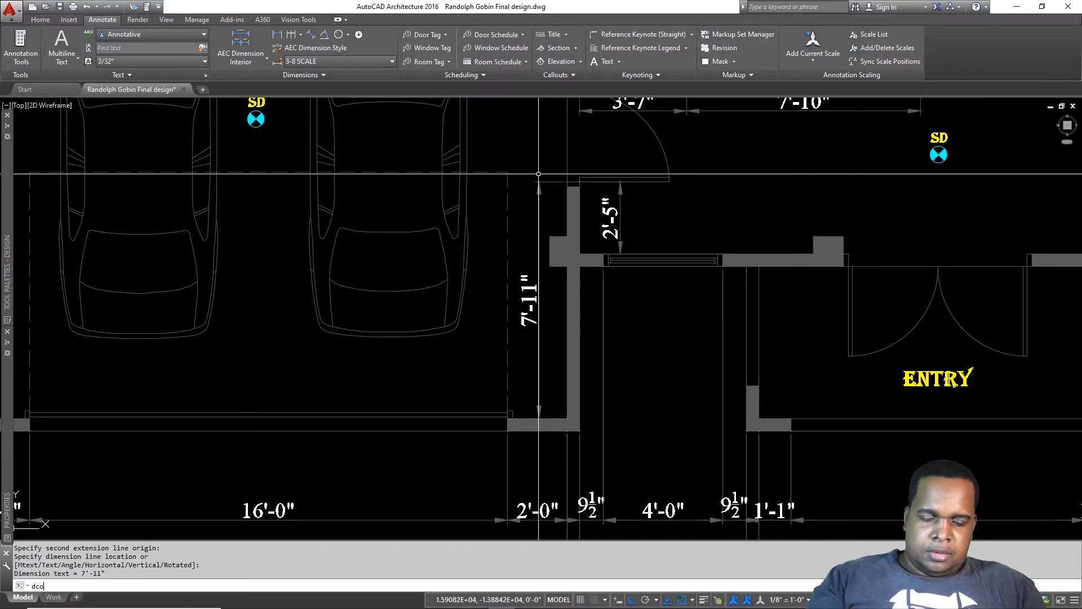
{"action": "type", "text": "co"}
{"action": "key", "text": "Return"}
{"action": "scroll", "coordinate": [539, 174], "scroll_direction": "down", "scroll_amount": 5}
{"action": "scroll", "coordinate": [573, 264], "scroll_direction": "up", "scroll_amount": 6}
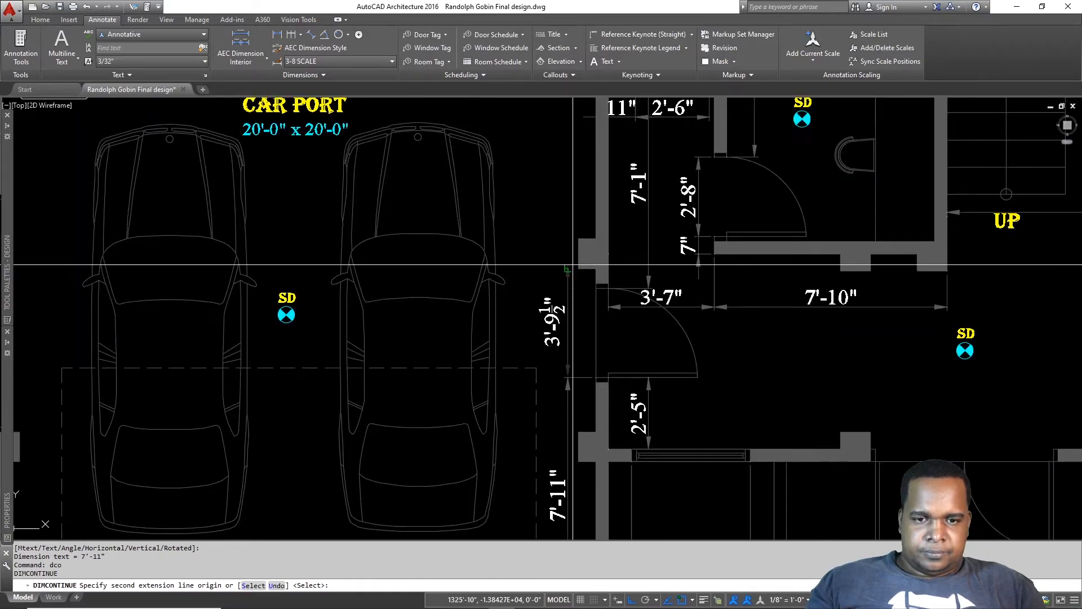
{"action": "middle_click_drag", "start_coordinate": [591, 199], "coordinate": [592, 345]}
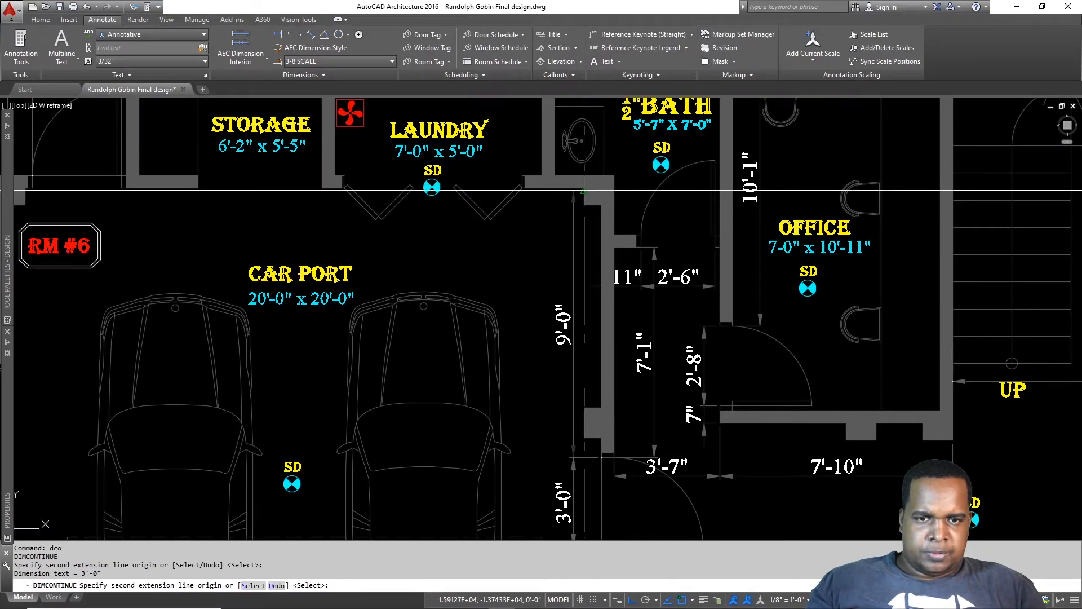
{"action": "key", "text": "Escape"}
{"action": "scroll", "coordinate": [585, 187], "scroll_direction": "down", "scroll_amount": 3}
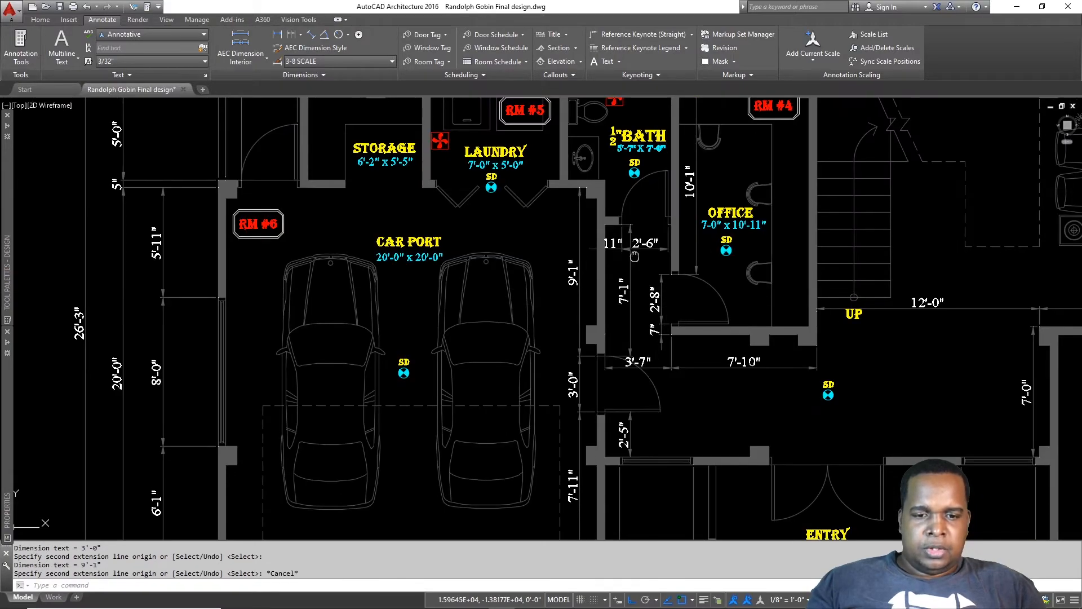
{"action": "scroll", "coordinate": [561, 198], "scroll_direction": "up", "scroll_amount": 2}
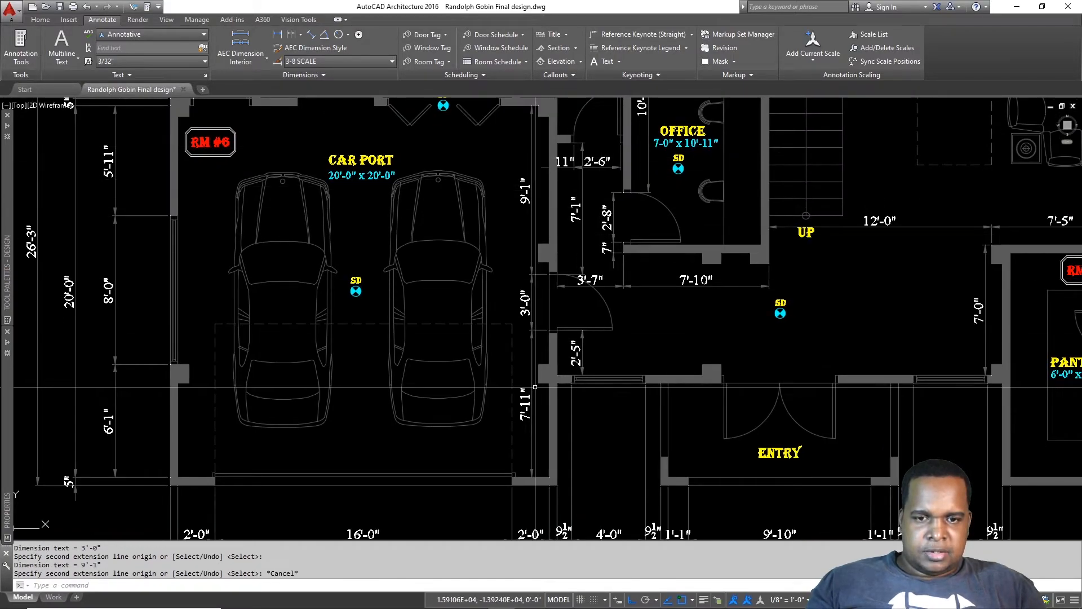
{"action": "scroll", "coordinate": [588, 303], "scroll_direction": "up", "scroll_amount": 2}
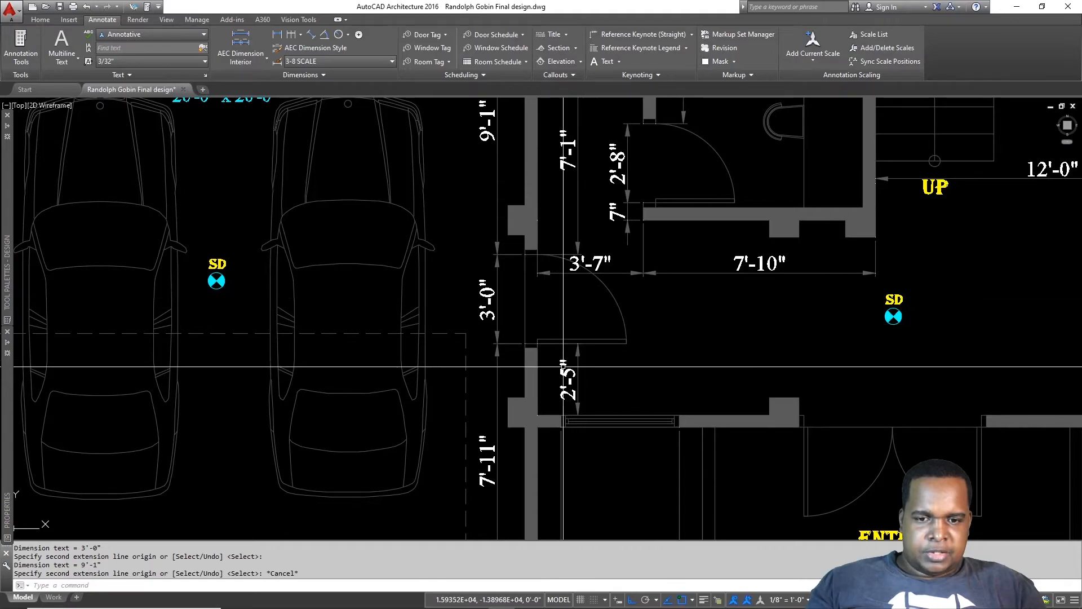
{"action": "middle_click_drag", "start_coordinate": [736, 278], "coordinate": [685, 306]}
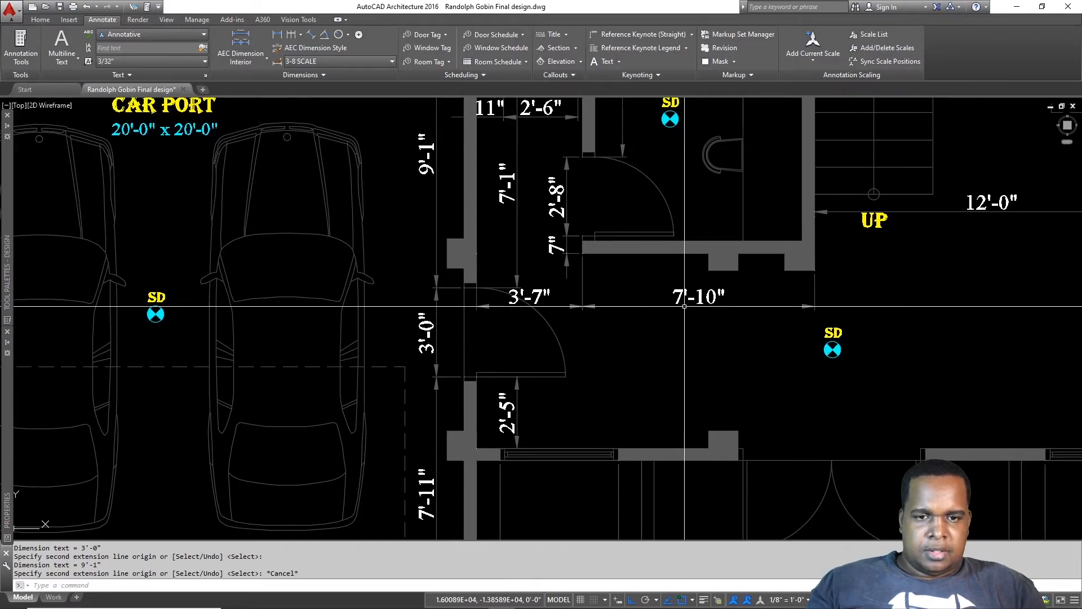
{"action": "middle_click_drag", "start_coordinate": [538, 99], "coordinate": [603, 209]}
{"action": "scroll", "coordinate": [583, 263], "scroll_direction": "down", "scroll_amount": 4}
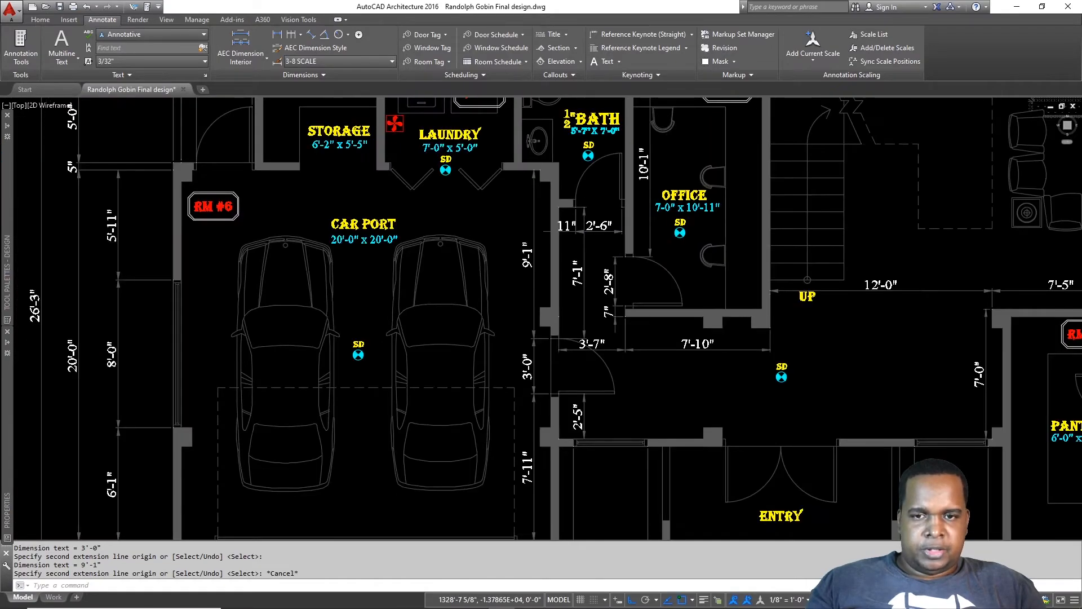
{"action": "key", "text": "Escape"}
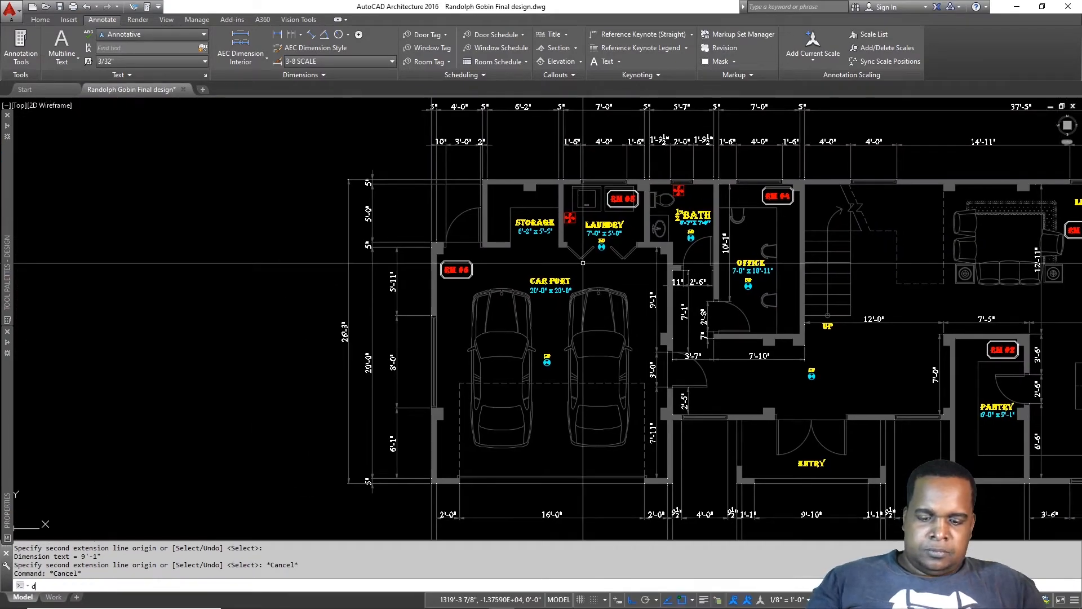
Step: Add a 2'-8" horizontal dimension from the wall corner to the laundry wall
{"action": "scroll", "coordinate": [689, 264], "scroll_direction": "up", "scroll_amount": 5}
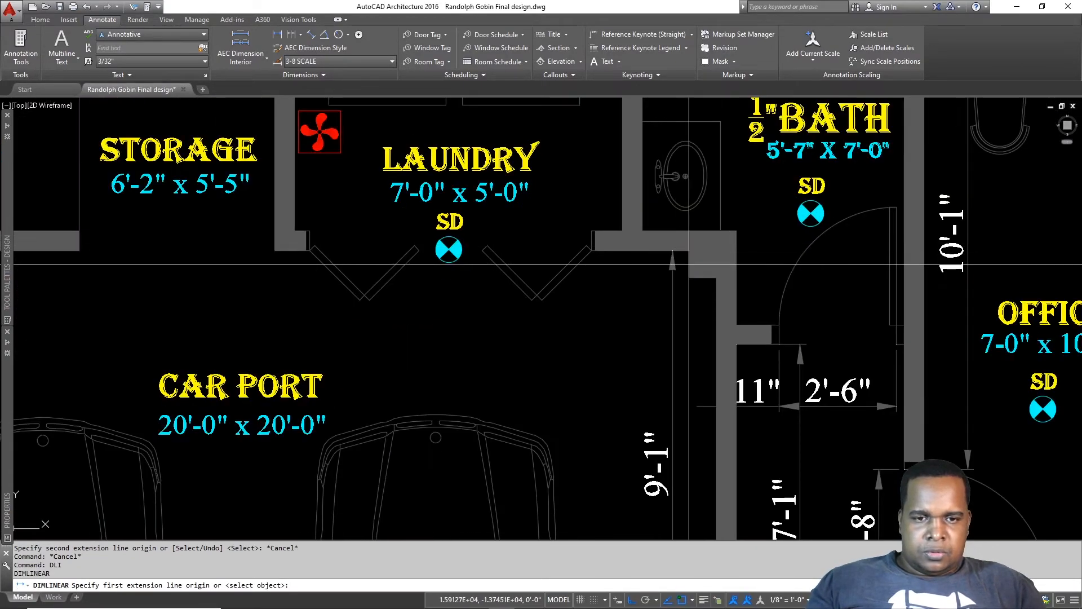
{"action": "left_click", "coordinate": [717, 277]}
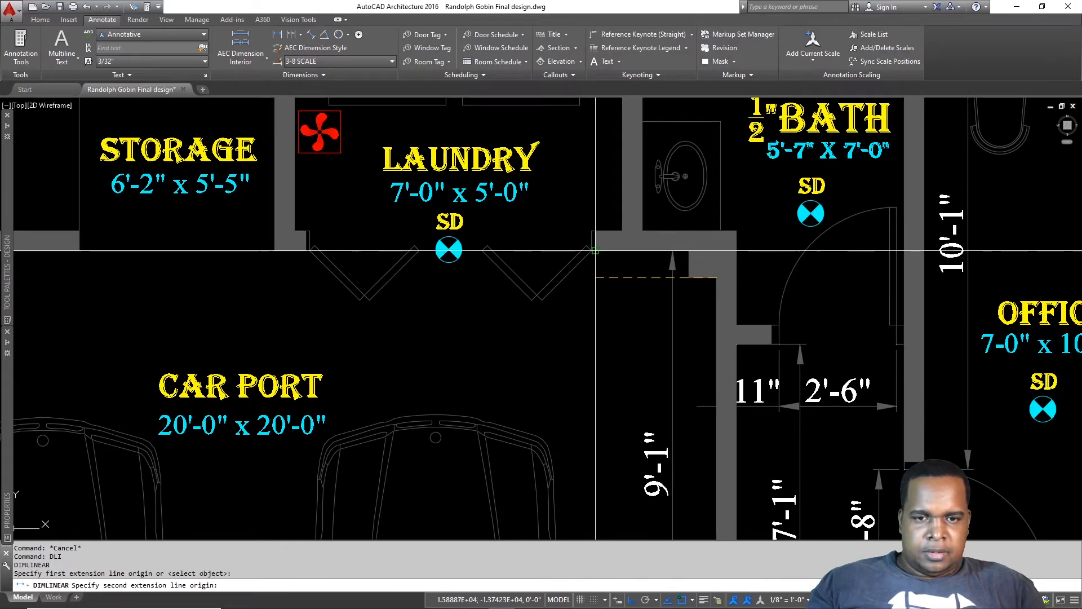
{"action": "left_click", "coordinate": [592, 250]}
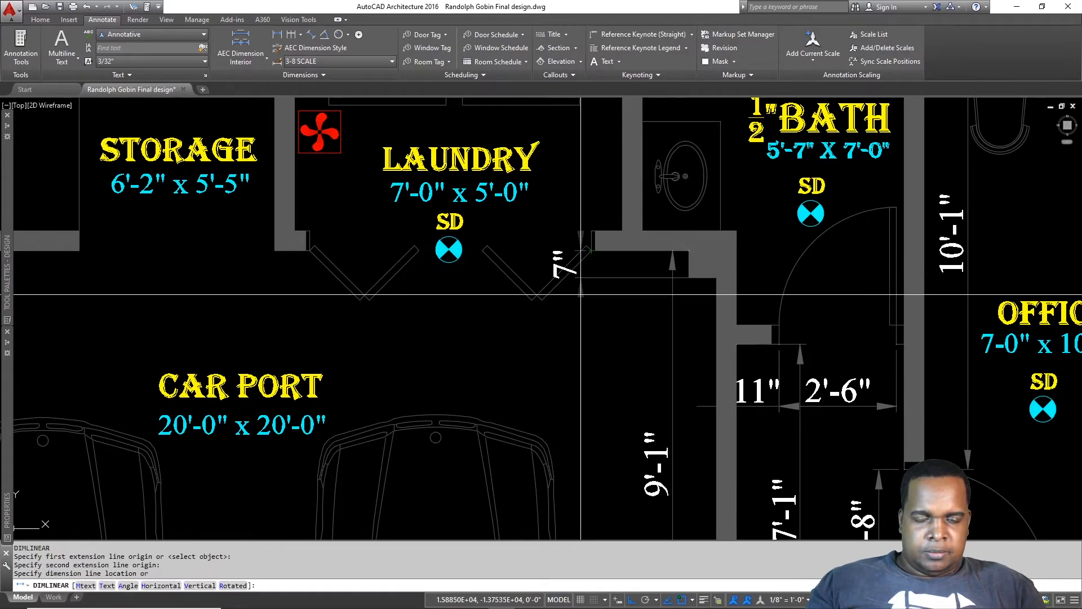
{"action": "left_click", "coordinate": [611, 330]}
Step: Continue the chain with DCO: 6'-0", 9", 4'-2", 2'-7", 3'-0" and 10"
{"action": "type", "text": "dco"}
{"action": "key", "text": "Return"}
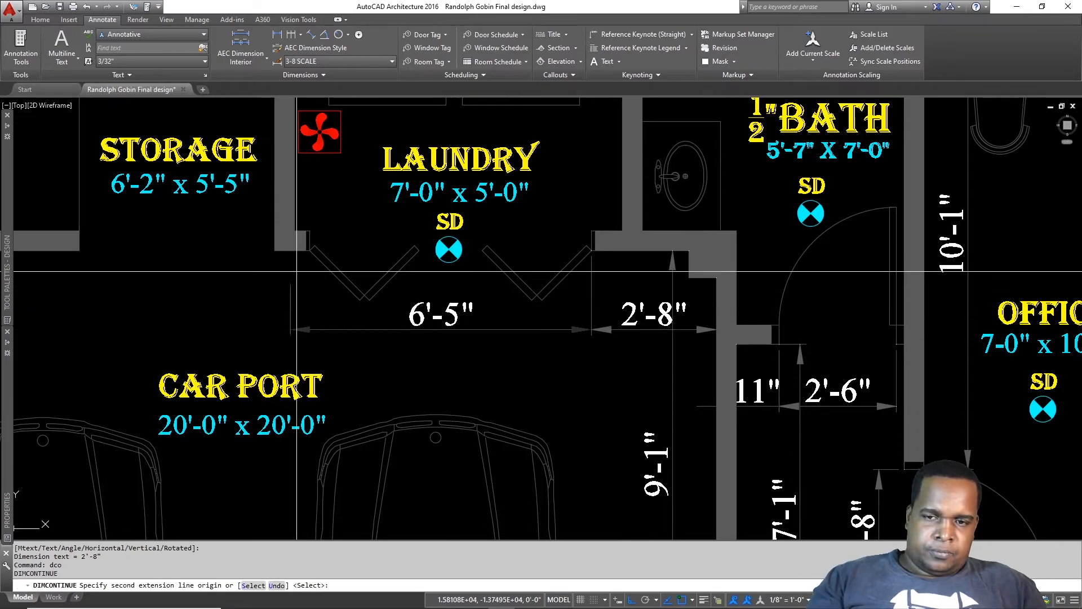
{"action": "left_click", "coordinate": [310, 248]}
{"action": "left_click", "coordinate": [274, 251]}
{"action": "scroll", "coordinate": [271, 256], "scroll_direction": "up", "scroll_amount": 2}
{"action": "middle_click_drag", "start_coordinate": [271, 256], "coordinate": [613, 268]}
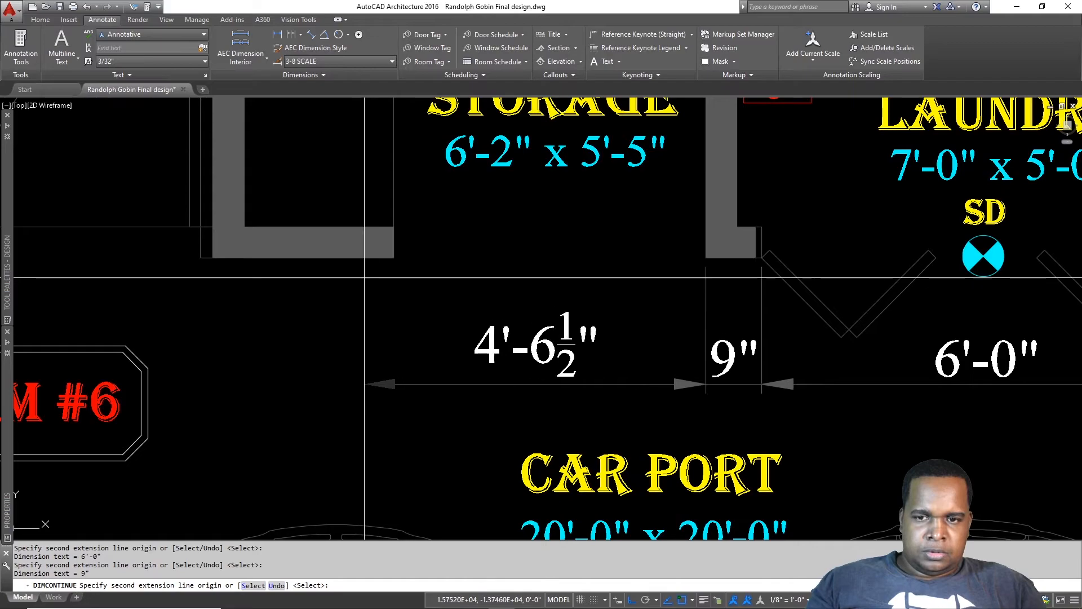
{"action": "left_click", "coordinate": [394, 257]}
{"action": "middle_click_drag", "start_coordinate": [404, 275], "coordinate": [829, 271]}
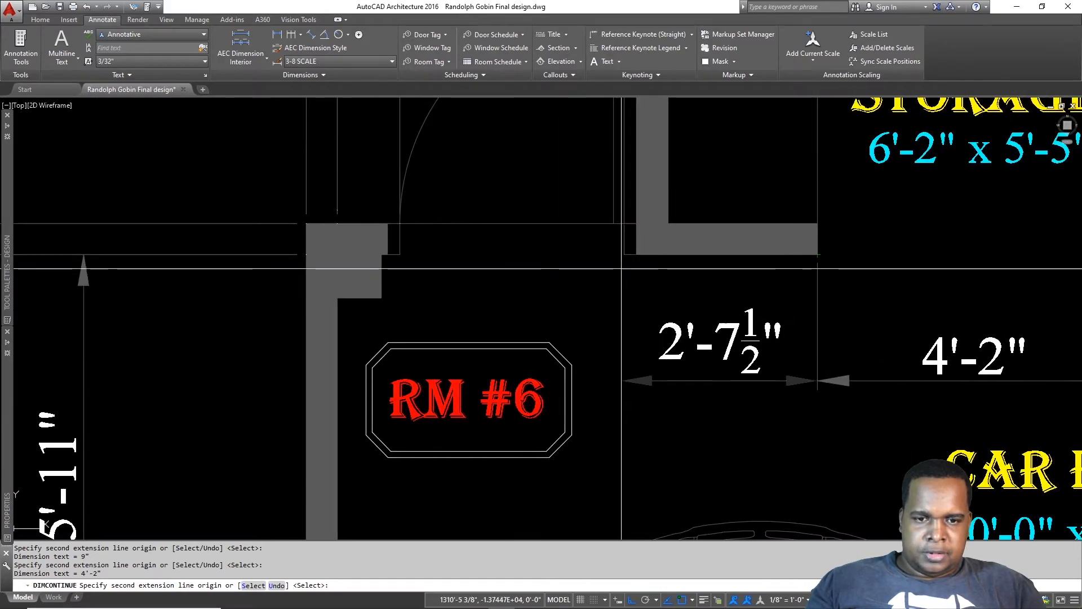
{"action": "left_click", "coordinate": [624, 255]}
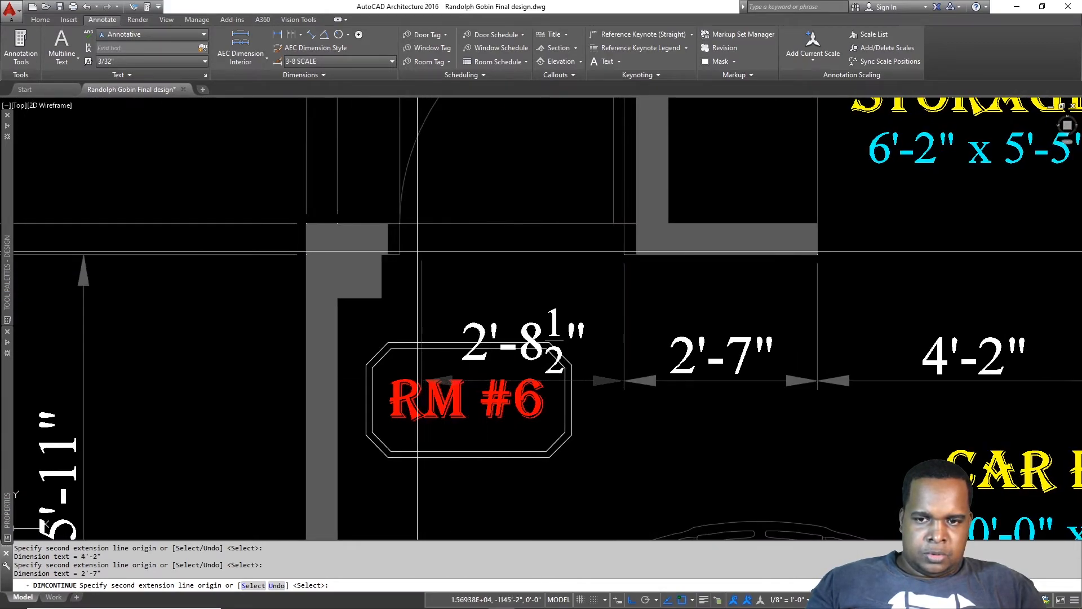
{"action": "left_click", "coordinate": [400, 255]}
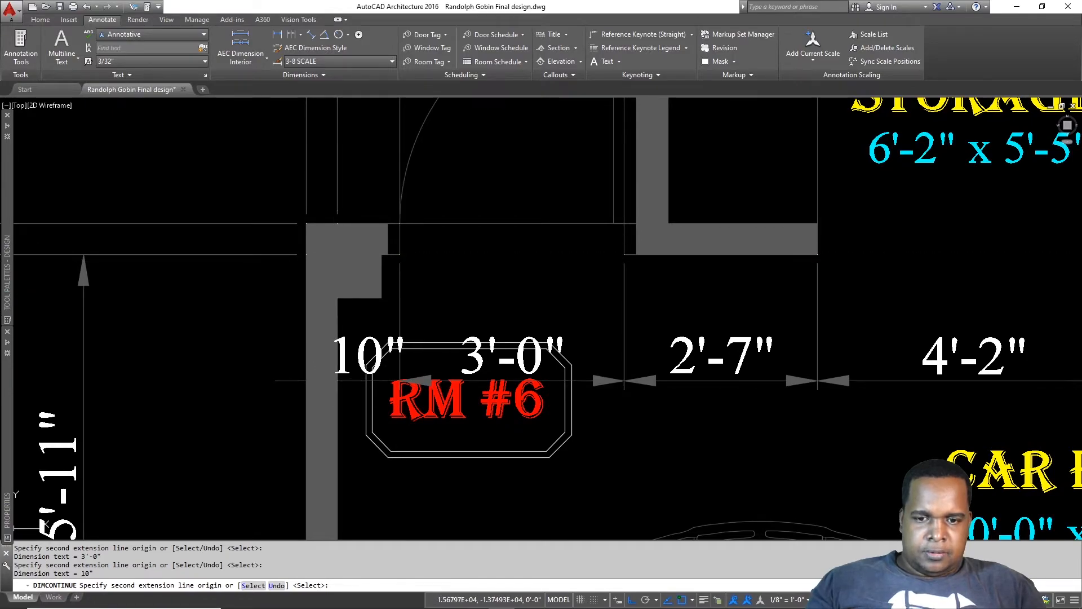
{"action": "key", "text": "Escape"}
{"action": "middle_click_drag", "start_coordinate": [470, 392], "coordinate": [540, 306]}
{"action": "left_click", "coordinate": [592, 393]}
Step: Move the RM #6 room tag lower in the carport, below the 10" and 3'-0" dimensions
{"action": "left_click", "coordinate": [541, 296]}
{"action": "key", "text": "Return"}
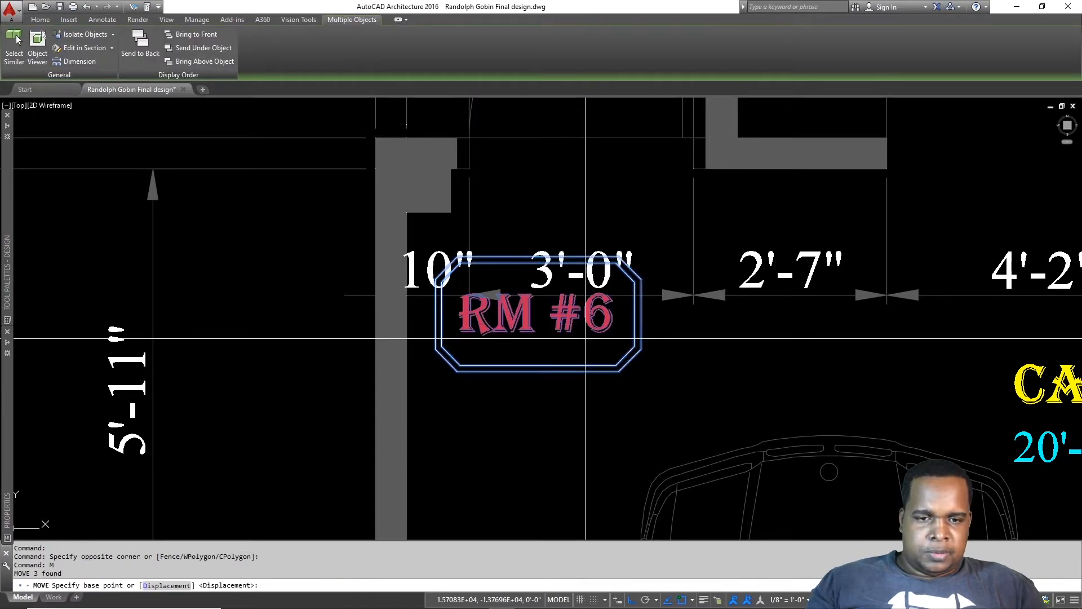
{"action": "left_click", "coordinate": [705, 329]}
{"action": "left_click", "coordinate": [713, 396]}
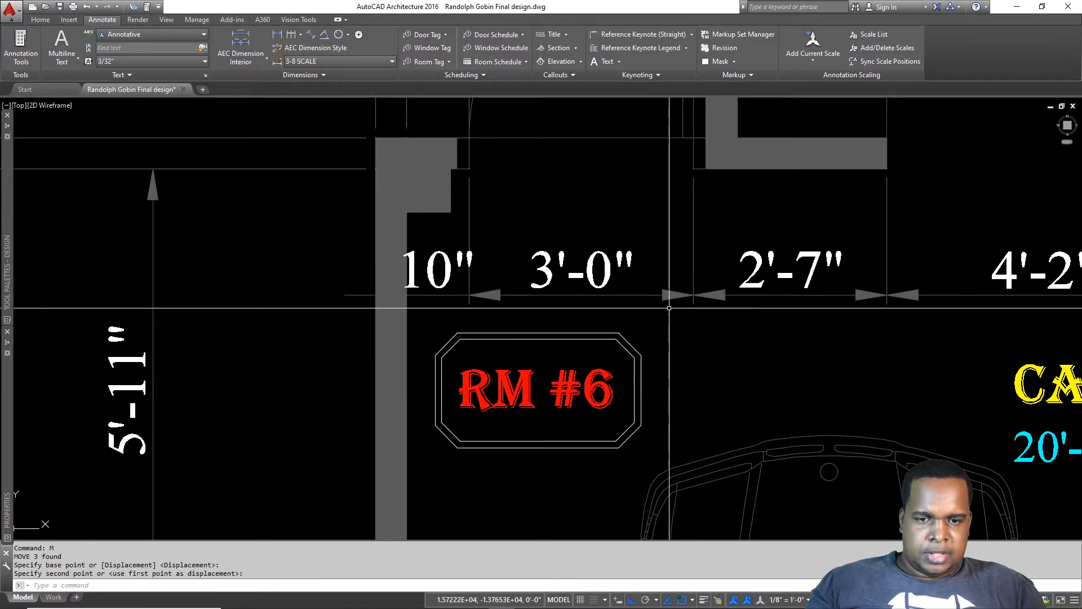
{"action": "scroll", "coordinate": [712, 396], "scroll_direction": "down", "scroll_amount": 5}
{"action": "middle_click_drag", "start_coordinate": [804, 293], "coordinate": [758, 308]}
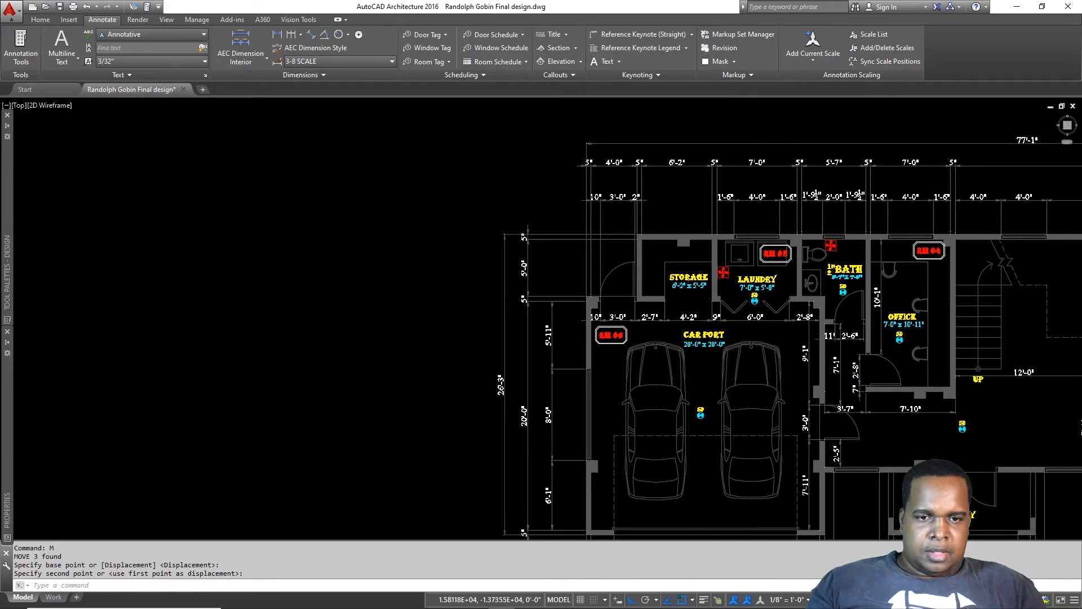
{"action": "scroll", "coordinate": [717, 292], "scroll_direction": "up", "scroll_amount": 4}
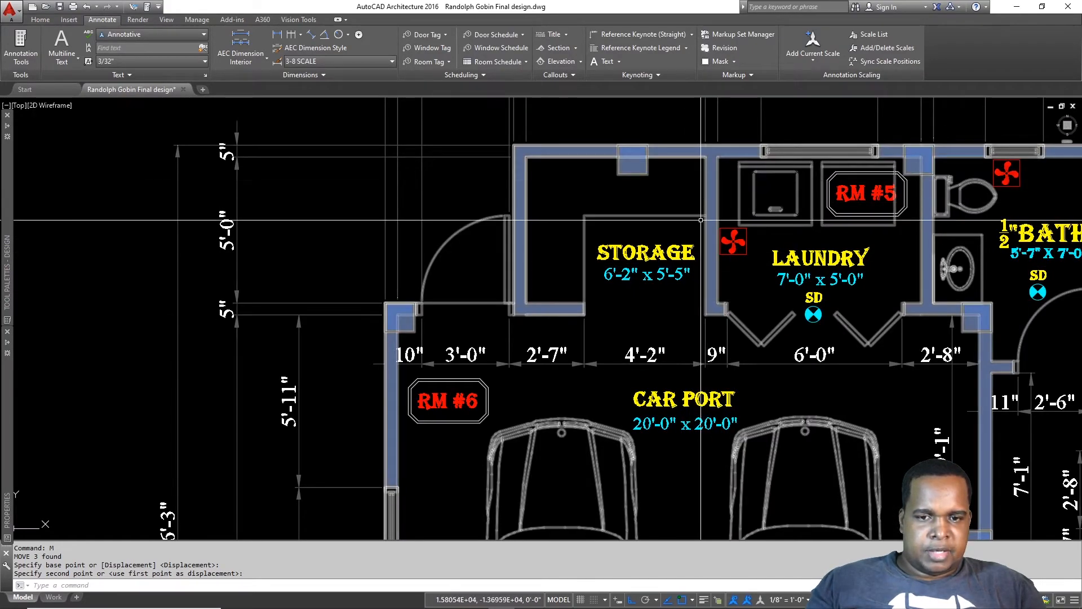
{"action": "scroll", "coordinate": [651, 335], "scroll_direction": "down", "scroll_amount": 2}
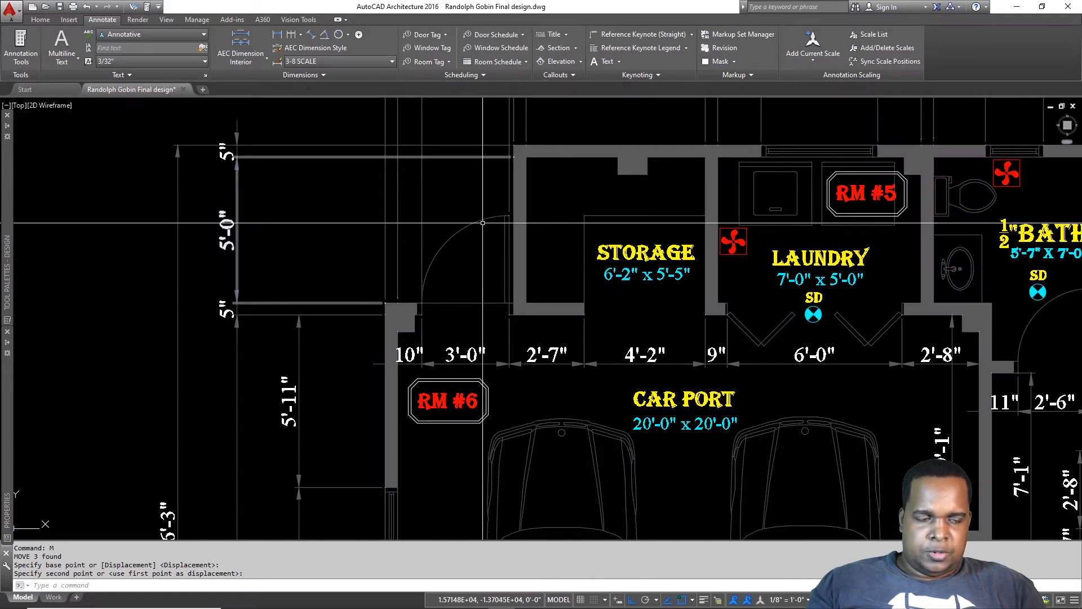
{"action": "mouse_move", "coordinate": [816, 269]}
{"action": "middle_mouse_down"}
{"action": "mouse_move", "coordinate": [756, 220]}
{"action": "mouse_move", "coordinate": [545, 221]}
{"action": "middle_mouse_up"}
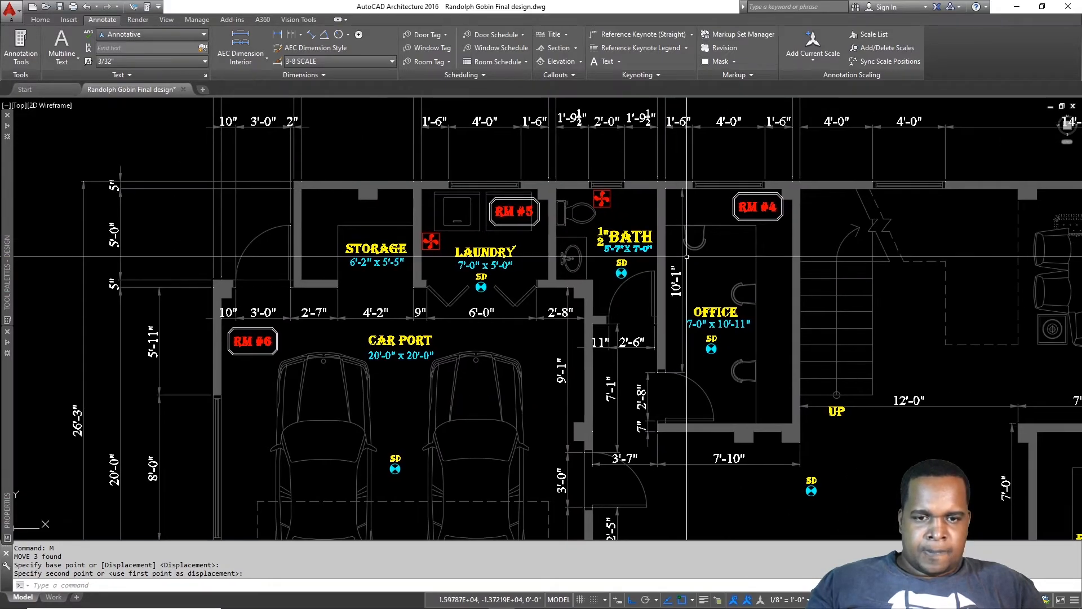
{"action": "scroll", "coordinate": [676, 276], "scroll_direction": "up", "scroll_amount": 4}
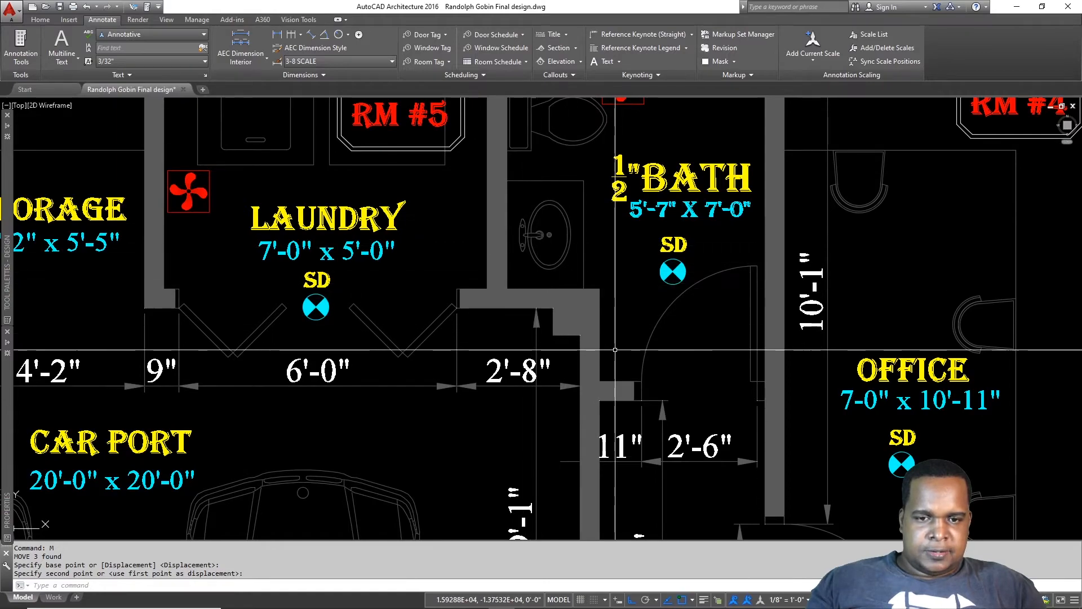
Step: Check the dimension style, then add a horizontal 2'-0" dimension inside the half bath
{"action": "key", "text": "Escape"}
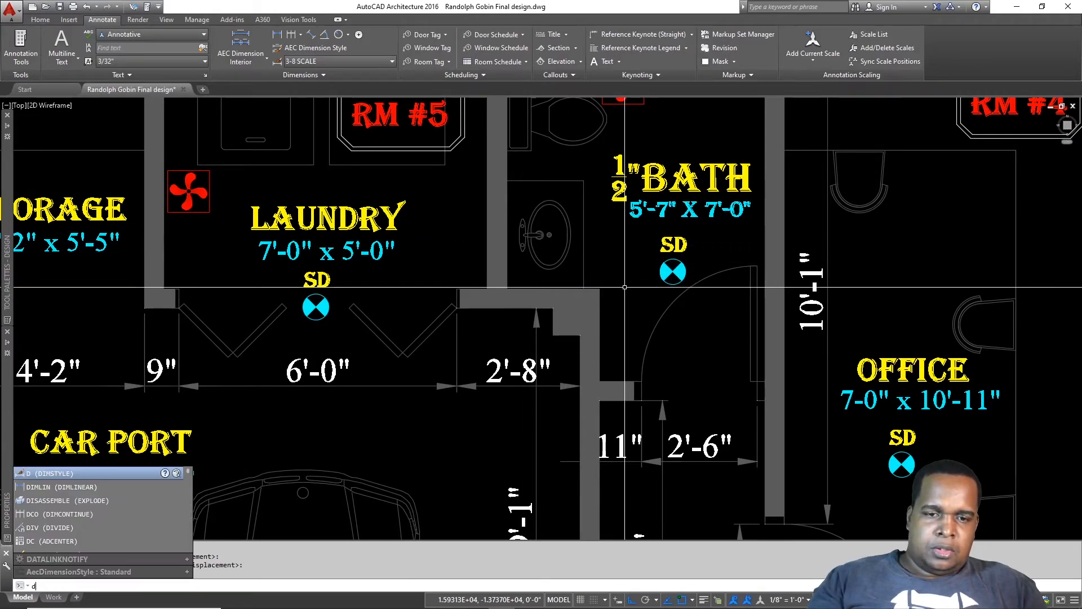
{"action": "key", "text": "Return"}
{"action": "key", "text": "Return"}
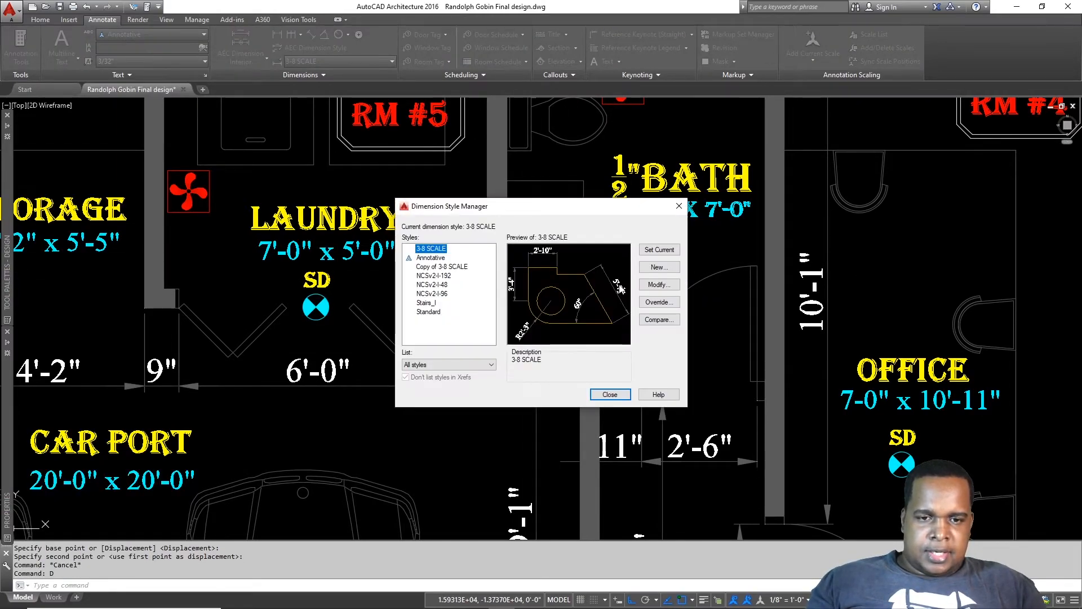
{"action": "key", "text": "Escape"}
{"action": "type", "text": "dli"}
{"action": "key", "text": "Return"}
{"action": "left_click", "coordinate": [507, 288]}
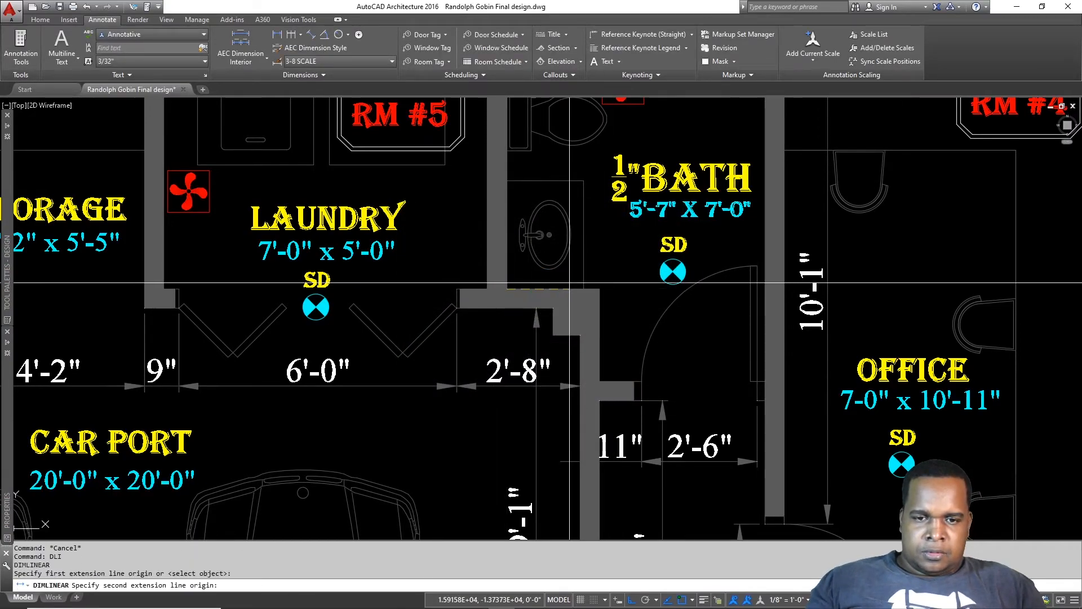
{"action": "left_click", "coordinate": [598, 289]}
{"action": "left_click", "coordinate": [596, 255]}
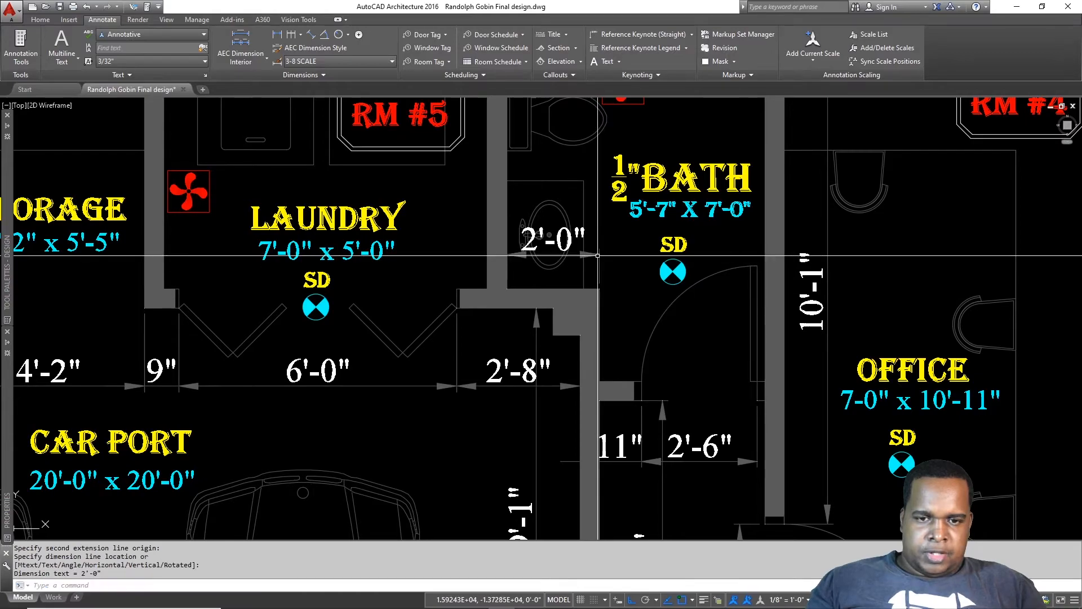
Step: Add a vertical 2'-0" dimension beside the half bath door
{"action": "key", "text": "Return"}
{"action": "left_click", "coordinate": [593, 369]}
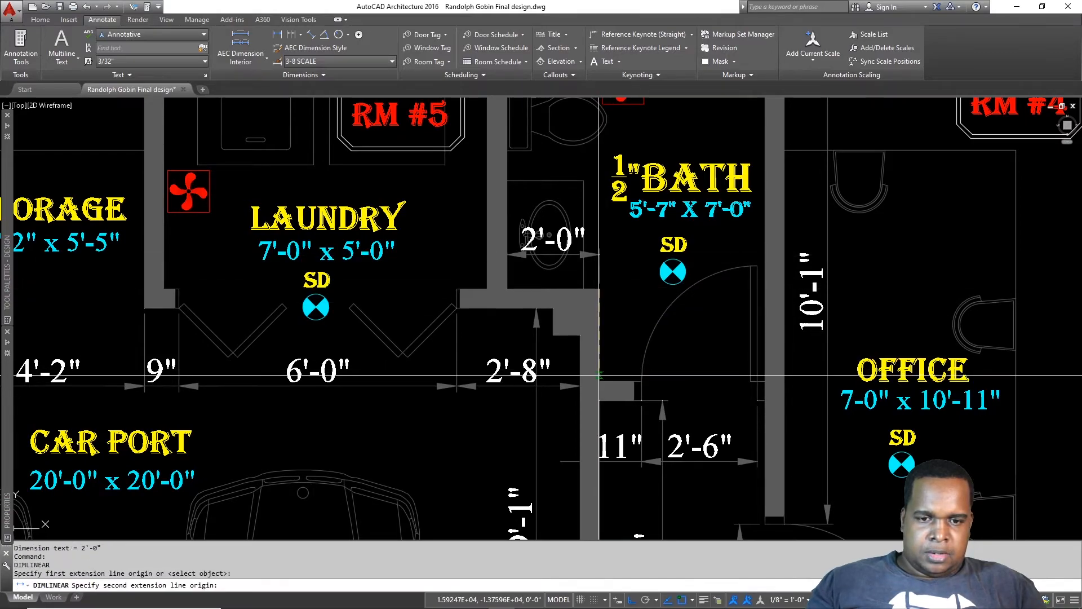
{"action": "left_click", "coordinate": [599, 288]}
{"action": "left_click", "coordinate": [623, 335]}
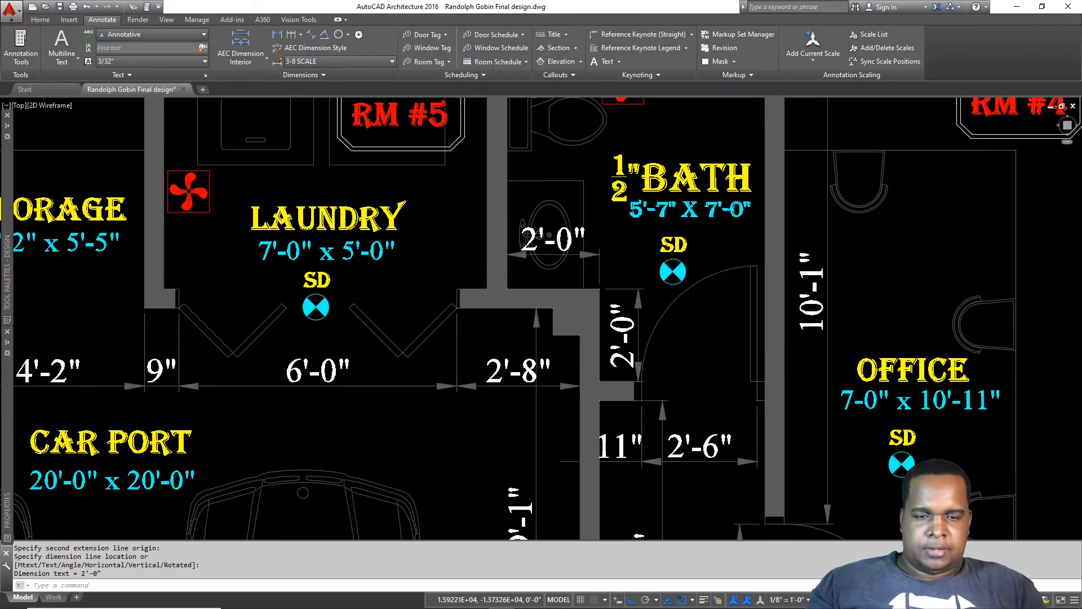
{"action": "scroll", "coordinate": [670, 250], "scroll_direction": "down", "scroll_amount": 6}
{"action": "middle_click_drag", "start_coordinate": [721, 260], "coordinate": [654, 265]}
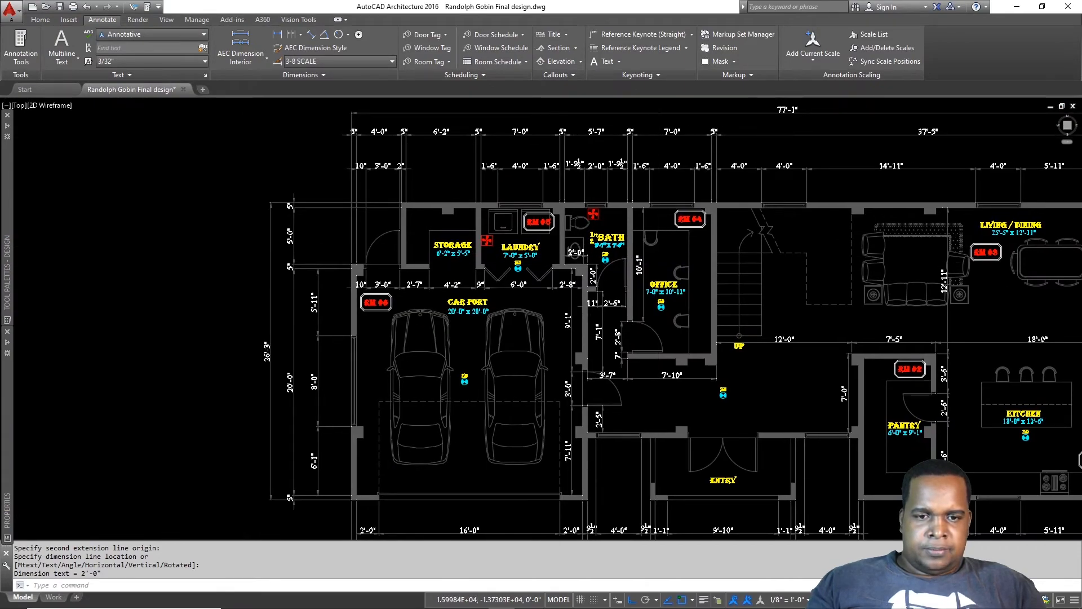
{"action": "scroll", "coordinate": [648, 262], "scroll_direction": "up", "scroll_amount": 3}
{"action": "scroll", "coordinate": [603, 279], "scroll_direction": "up", "scroll_amount": 2}
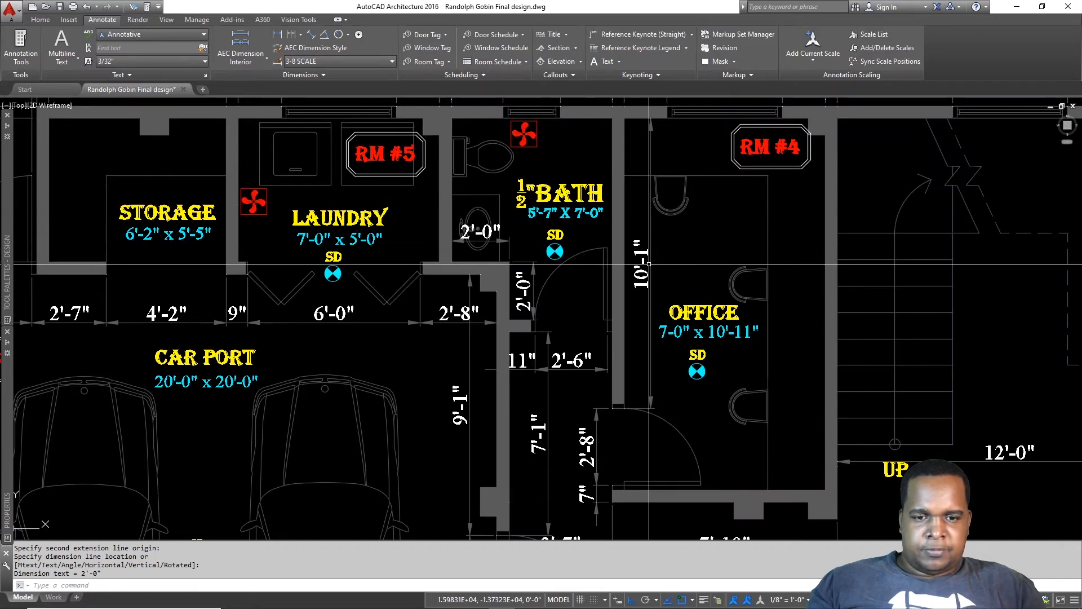
{"action": "scroll", "coordinate": [647, 225], "scroll_direction": "down", "scroll_amount": 4}
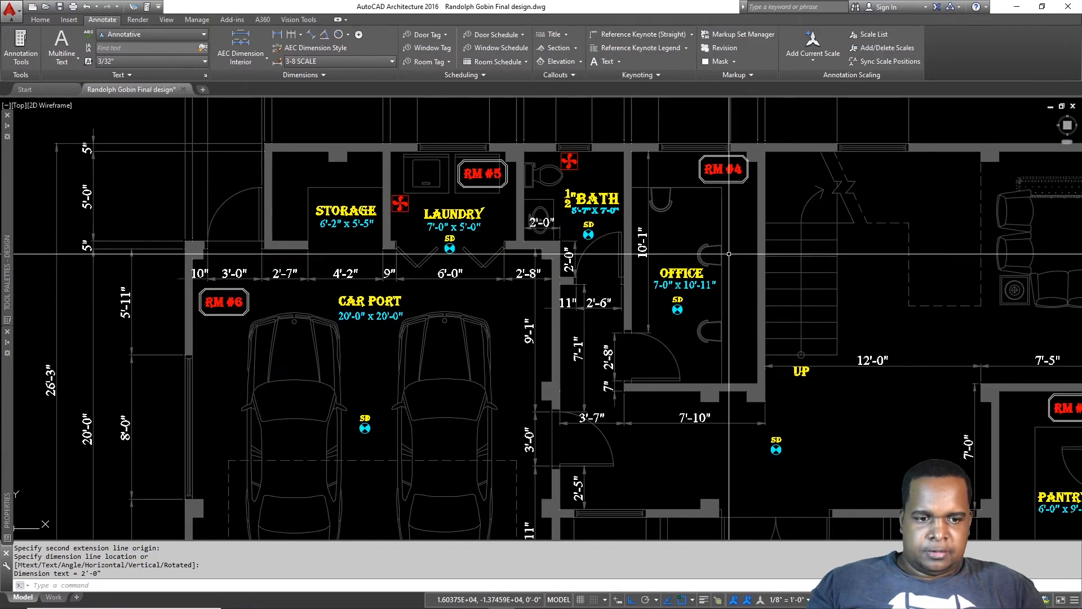
Step: Dimension the stair-side wall from its bottom to top corner as 13'-11"
{"action": "key", "text": "Escape"}
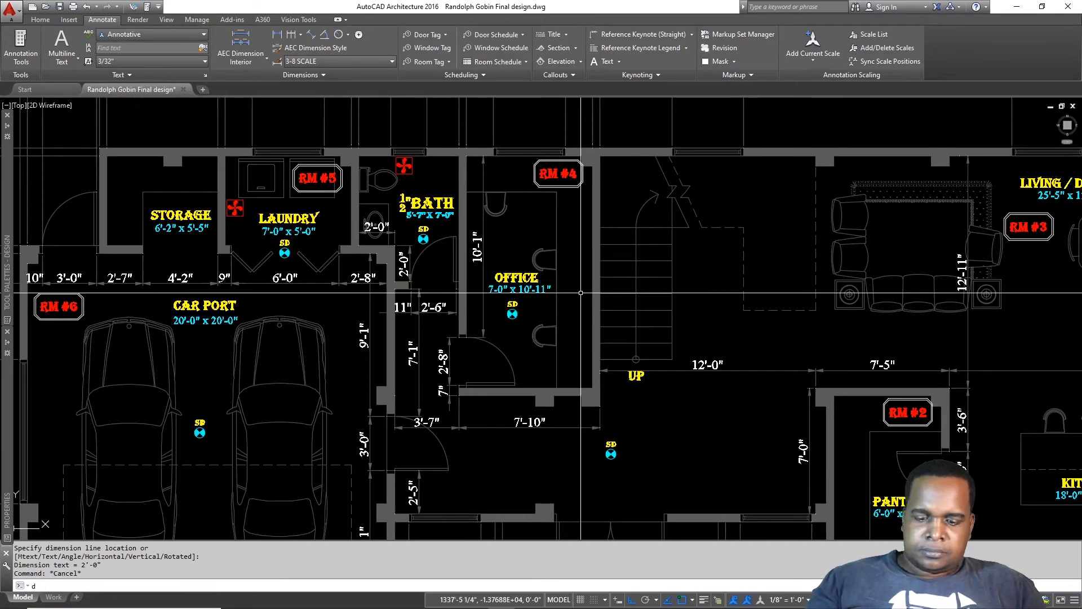
{"action": "key", "text": "Return"}
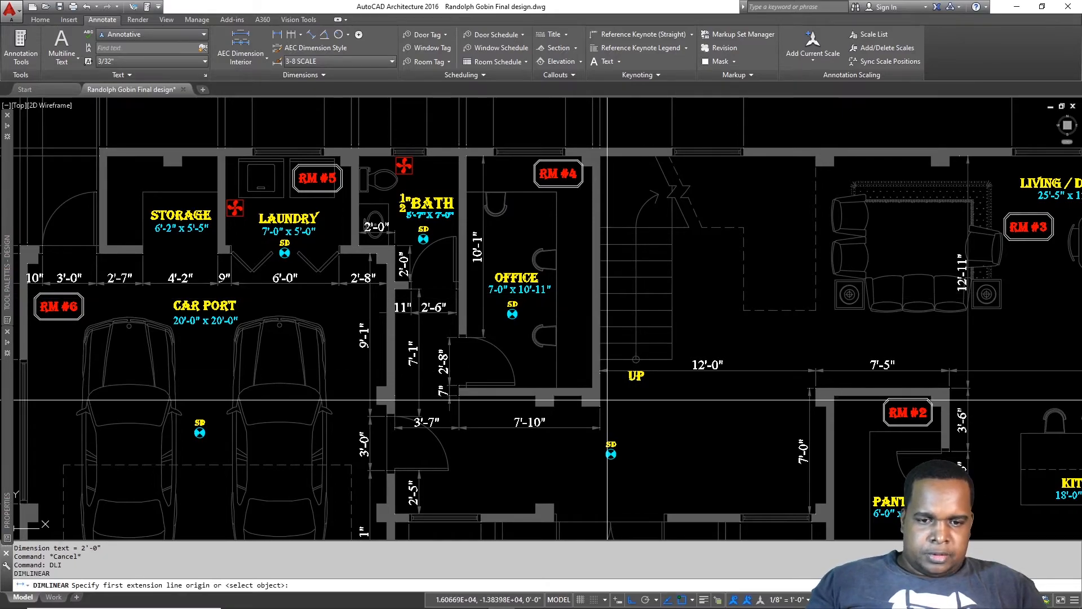
{"action": "left_click", "coordinate": [600, 404]}
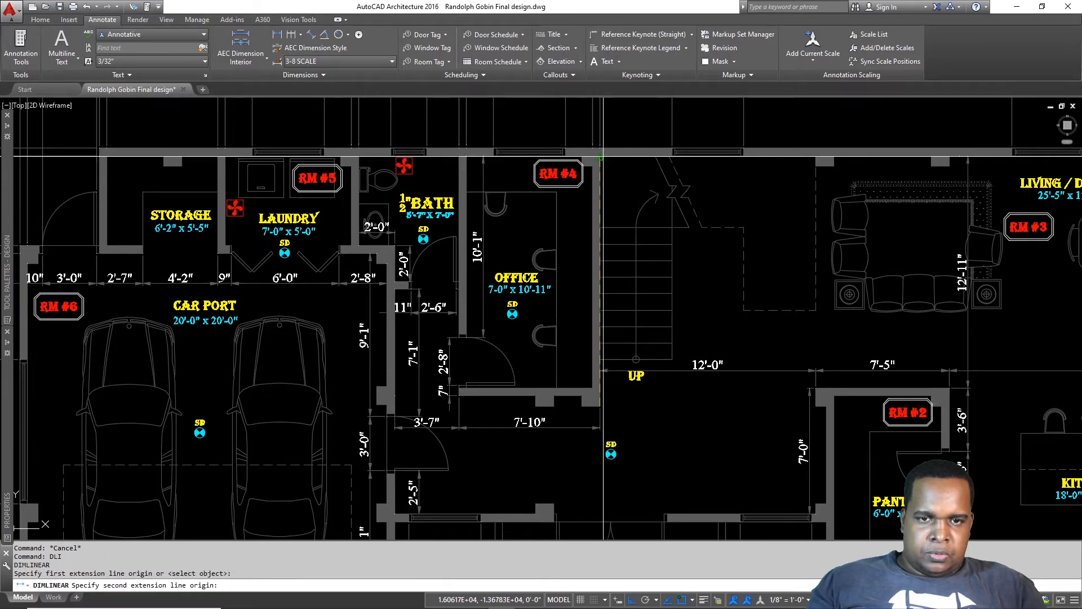
{"action": "left_click", "coordinate": [600, 153]}
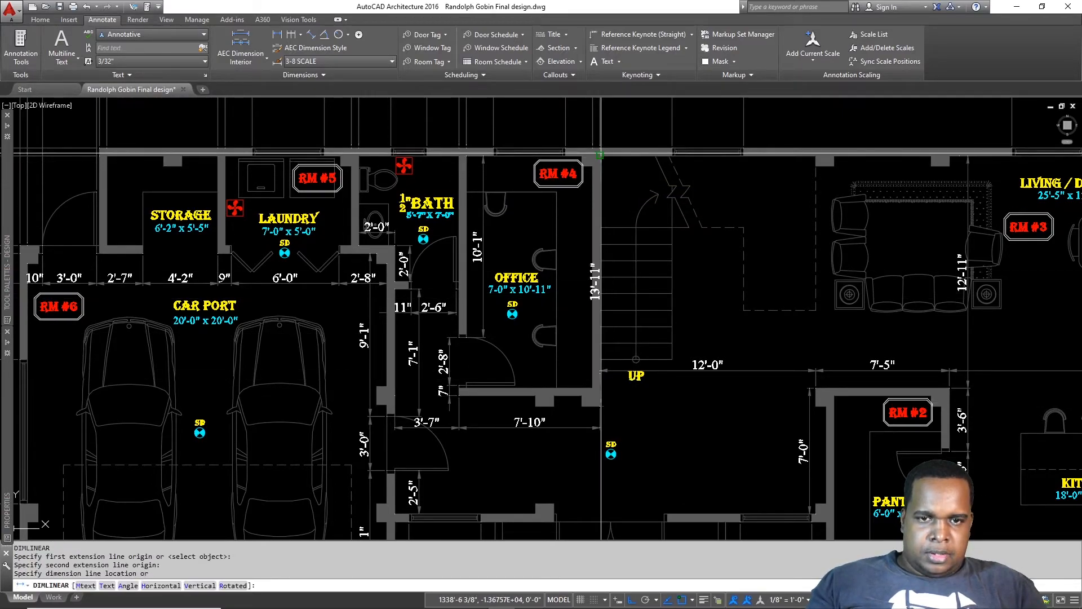
{"action": "left_click", "coordinate": [619, 179]}
{"action": "scroll", "coordinate": [620, 186], "scroll_direction": "down", "scroll_amount": 3}
{"action": "middle_click_drag", "start_coordinate": [880, 344], "coordinate": [673, 317]}
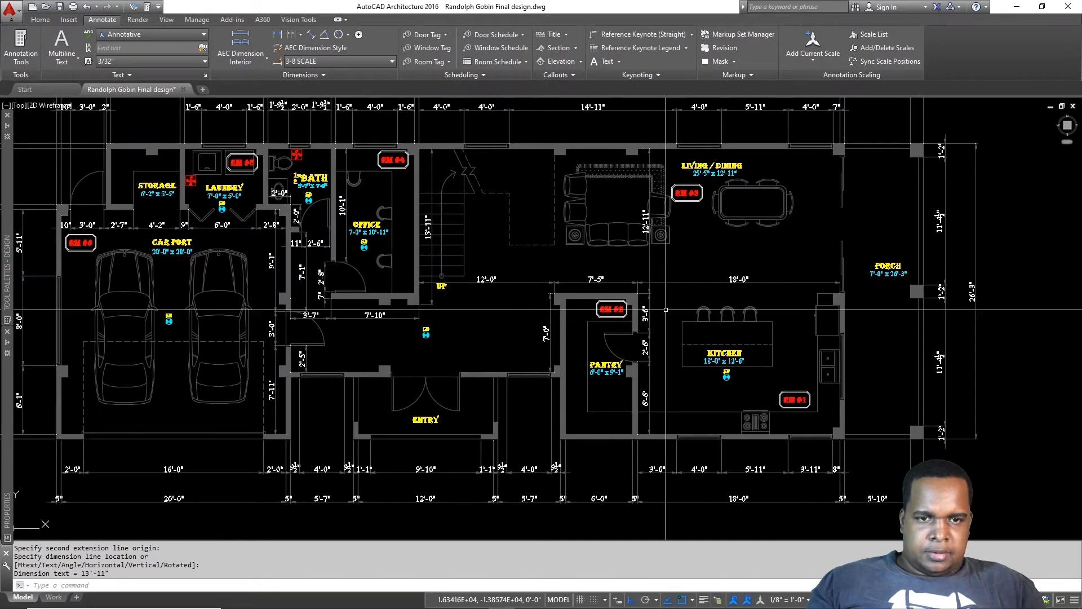
Step: Dimension the first 3'-0½" span of the kitchen's porch-side wall
{"action": "scroll", "coordinate": [861, 439], "scroll_direction": "up", "scroll_amount": 4}
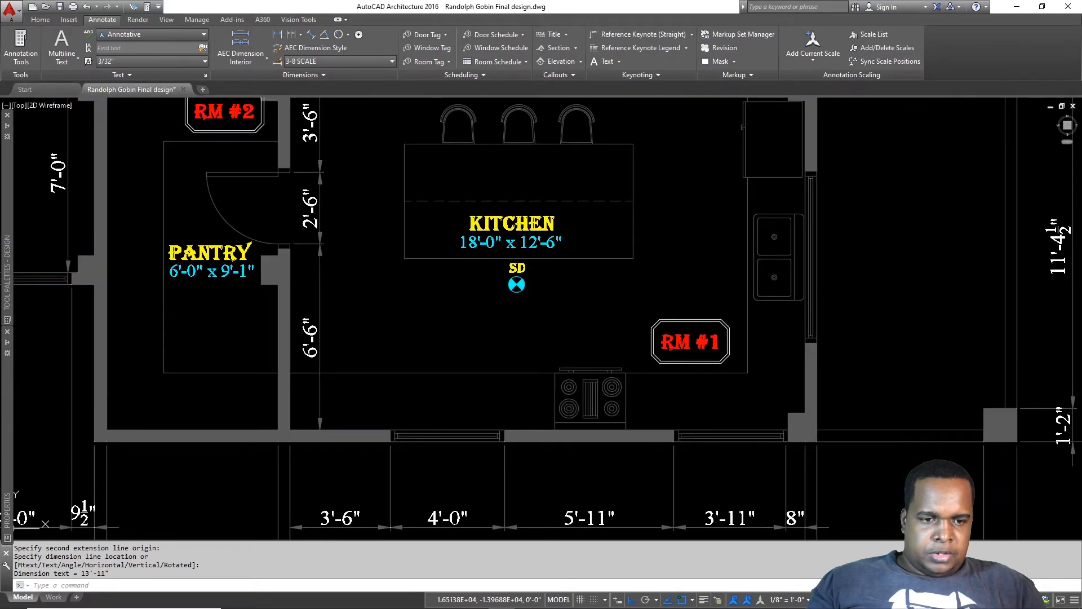
{"action": "key", "text": "Return"}
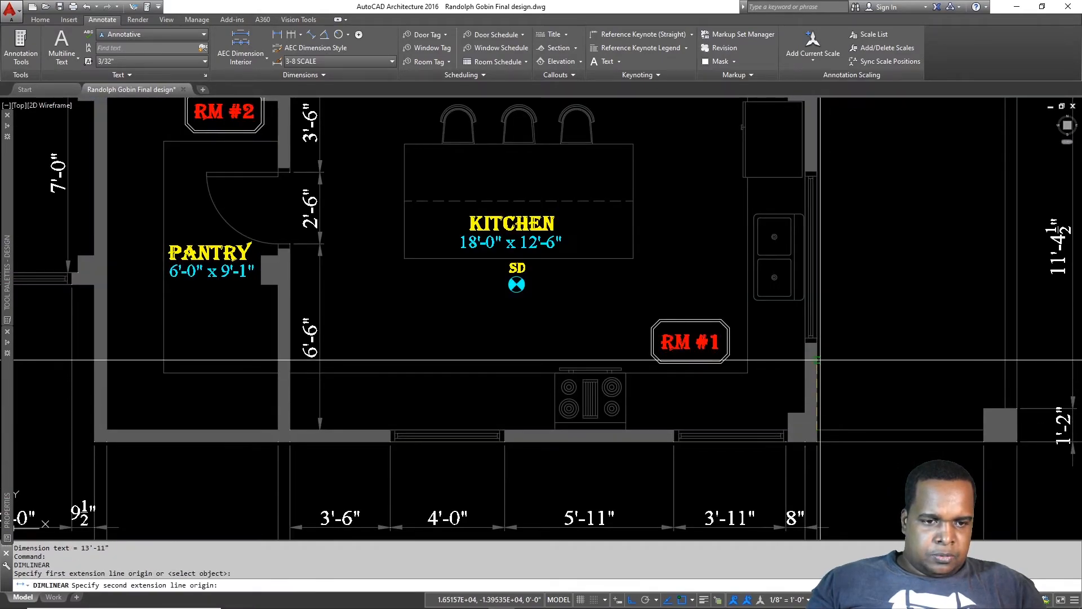
{"action": "left_click", "coordinate": [818, 342]}
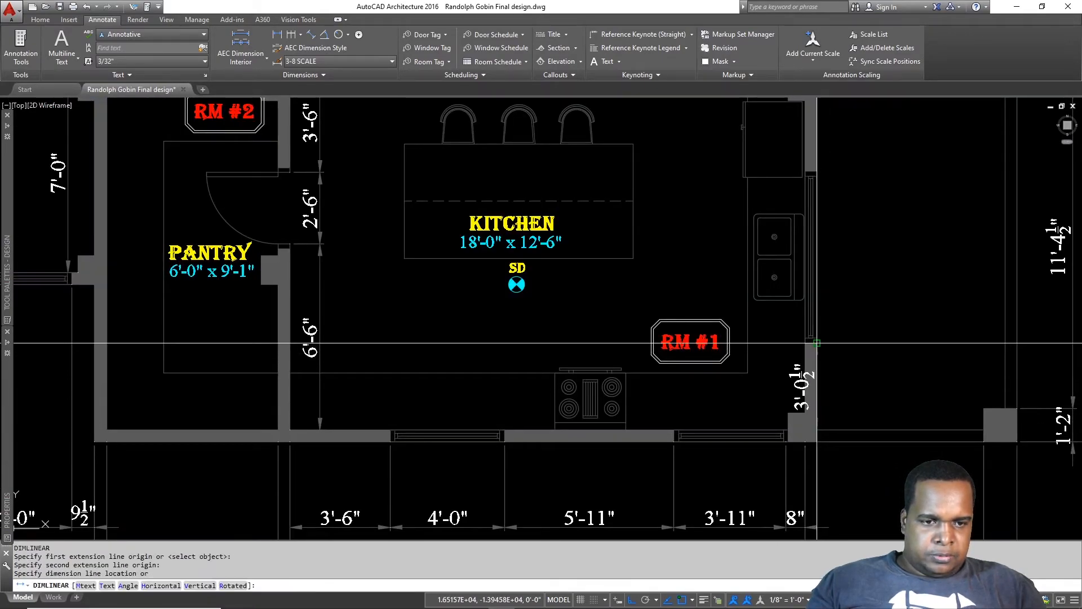
{"action": "left_click", "coordinate": [866, 351]}
Step: Continue the chain with DCO, adding 6'-0" and 3'-7½" dimensions along the wall
{"action": "type", "text": "dc"}
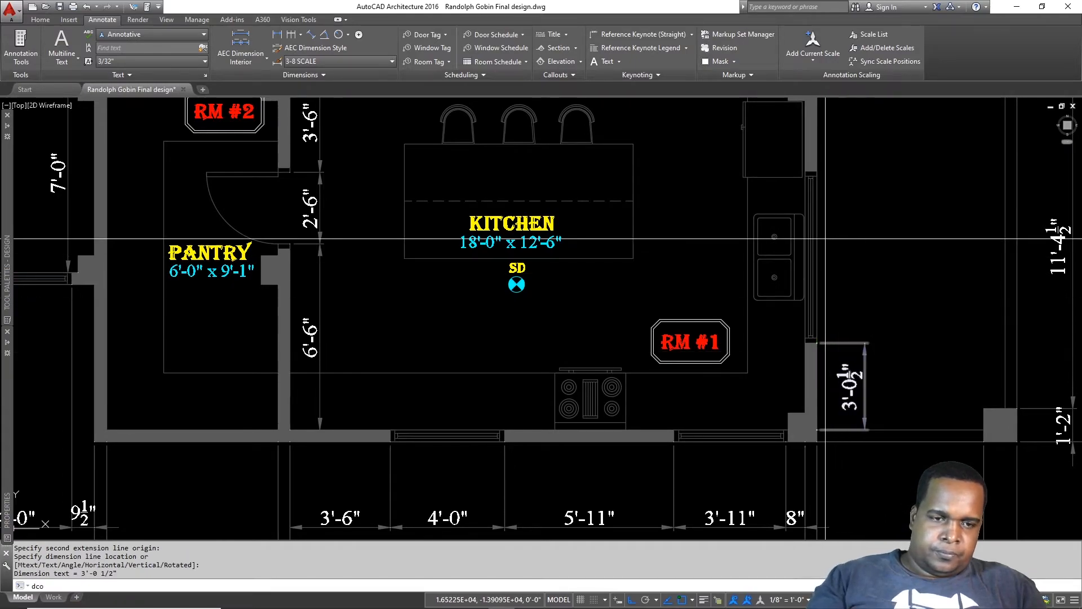
{"action": "type", "text": "o"}
{"action": "key", "text": "Return"}
{"action": "left_click", "coordinate": [818, 172]}
{"action": "scroll", "coordinate": [817, 174], "scroll_direction": "down", "scroll_amount": 2}
{"action": "middle_click_drag", "start_coordinate": [817, 174], "coordinate": [763, 395]}
{"action": "scroll", "coordinate": [783, 315], "scroll_direction": "up", "scroll_amount": 4}
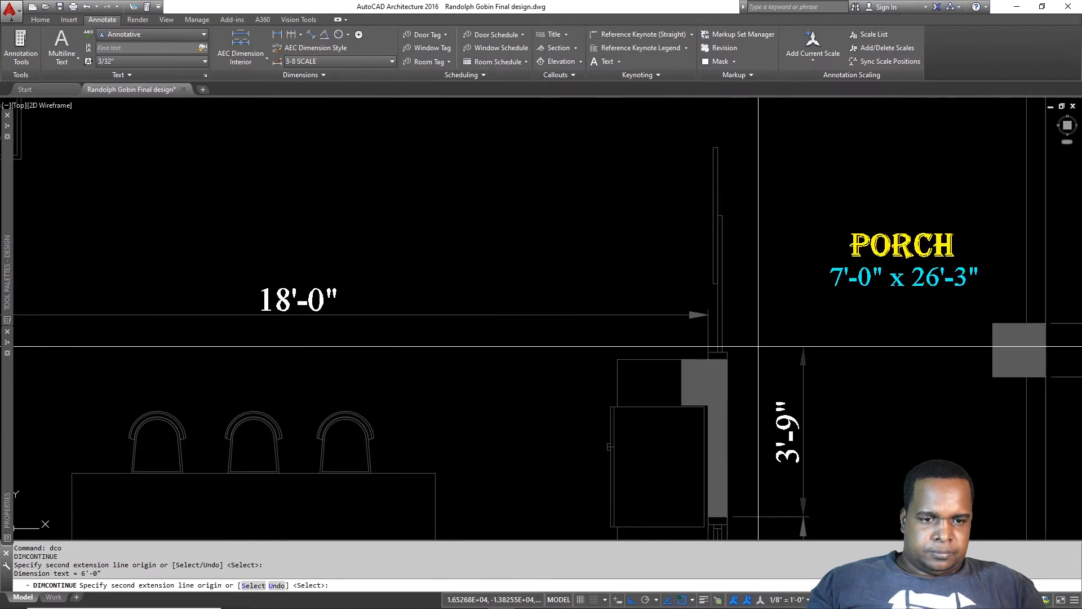
{"action": "left_click", "coordinate": [727, 350]}
Step: Finish the chain with 12'-0" and 9" dimensions, then pan toward the ENTRY
{"action": "scroll", "coordinate": [727, 351], "scroll_direction": "down", "scroll_amount": 3}
{"action": "middle_click_drag", "start_coordinate": [728, 351], "coordinate": [728, 519]}
{"action": "scroll", "coordinate": [711, 188], "scroll_direction": "up", "scroll_amount": 5}
{"action": "left_click", "coordinate": [683, 188]}
{"action": "left_click", "coordinate": [684, 134]}
{"action": "key", "text": "Escape"}
{"action": "scroll", "coordinate": [806, 282], "scroll_direction": "down", "scroll_amount": 5}
{"action": "middle_click_drag", "start_coordinate": [838, 317], "coordinate": [945, 214]}
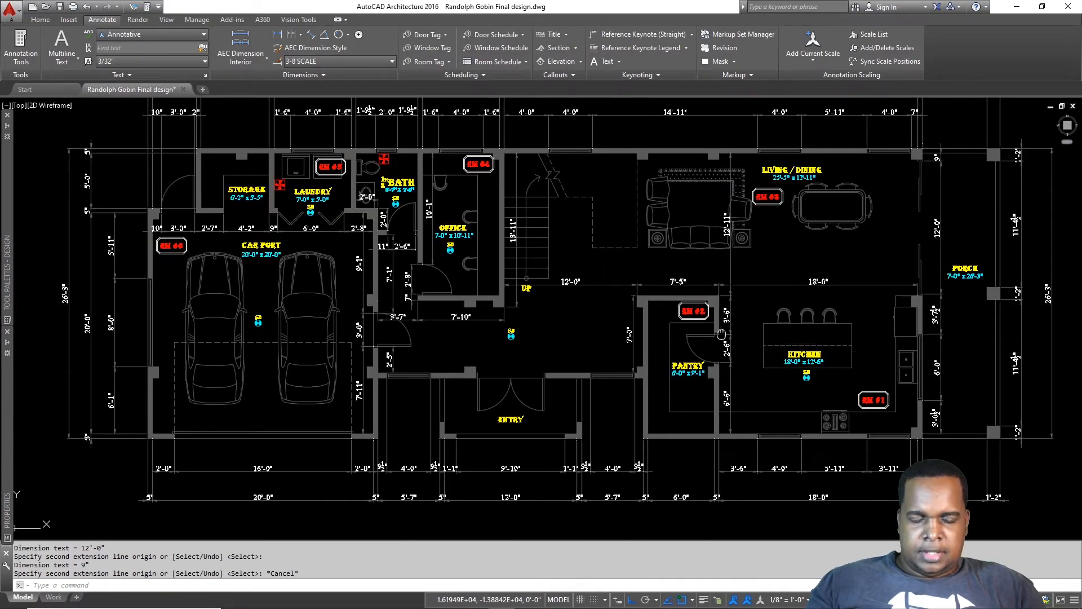
{"action": "middle_click_drag", "start_coordinate": [722, 335], "coordinate": [834, 311]}
Step: Cancel the pending command and the accidental dimension style command
{"action": "scroll", "coordinate": [537, 429], "scroll_direction": "up", "scroll_amount": 4}
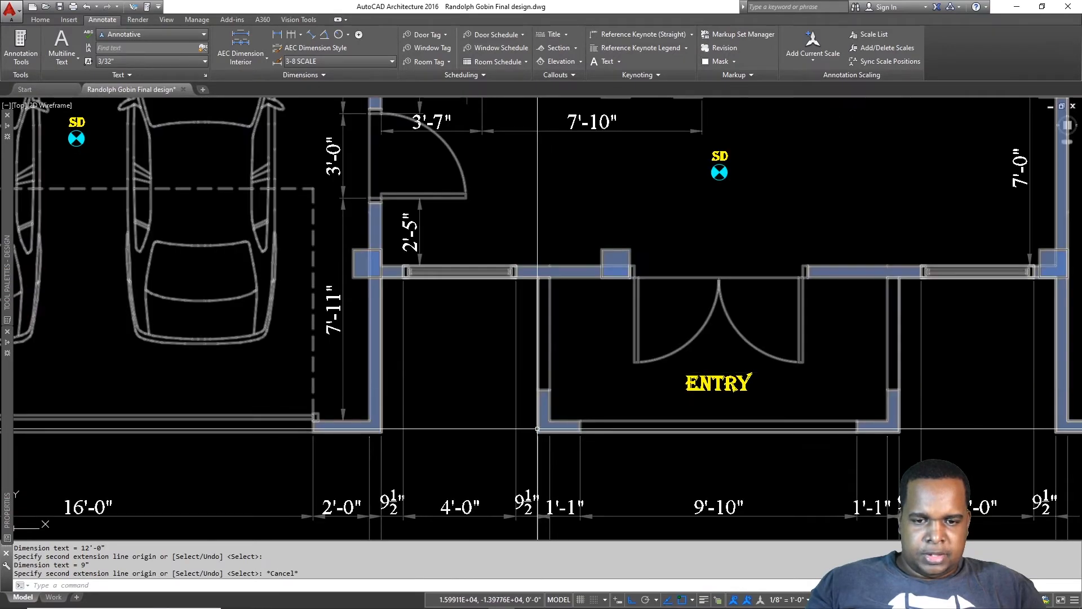
{"action": "scroll", "coordinate": [537, 428], "scroll_direction": "up", "scroll_amount": 2}
{"action": "key", "text": "Escape"}
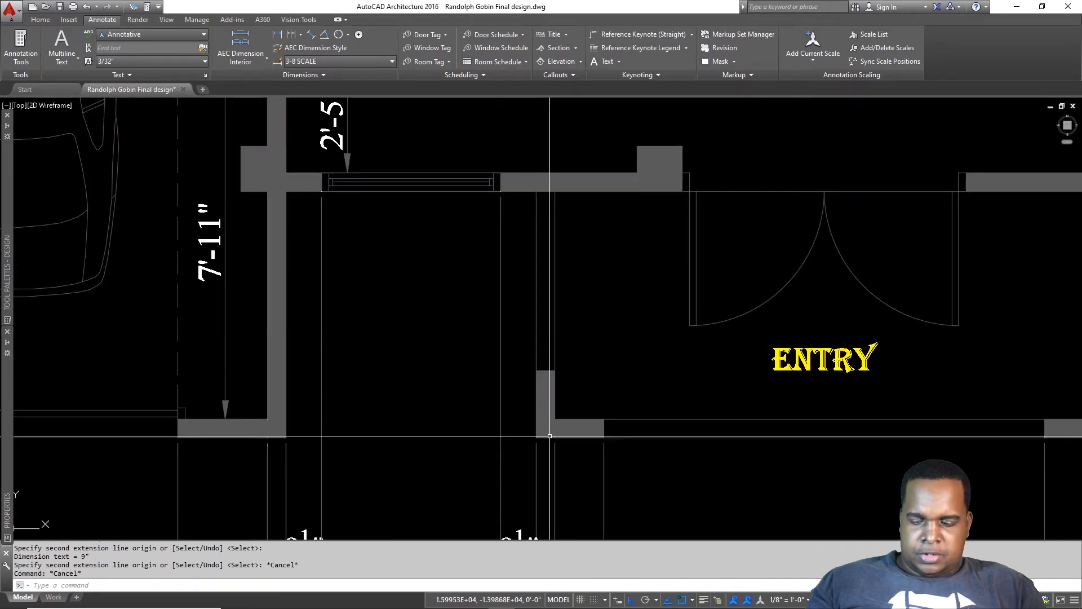
{"action": "key", "text": "Return"}
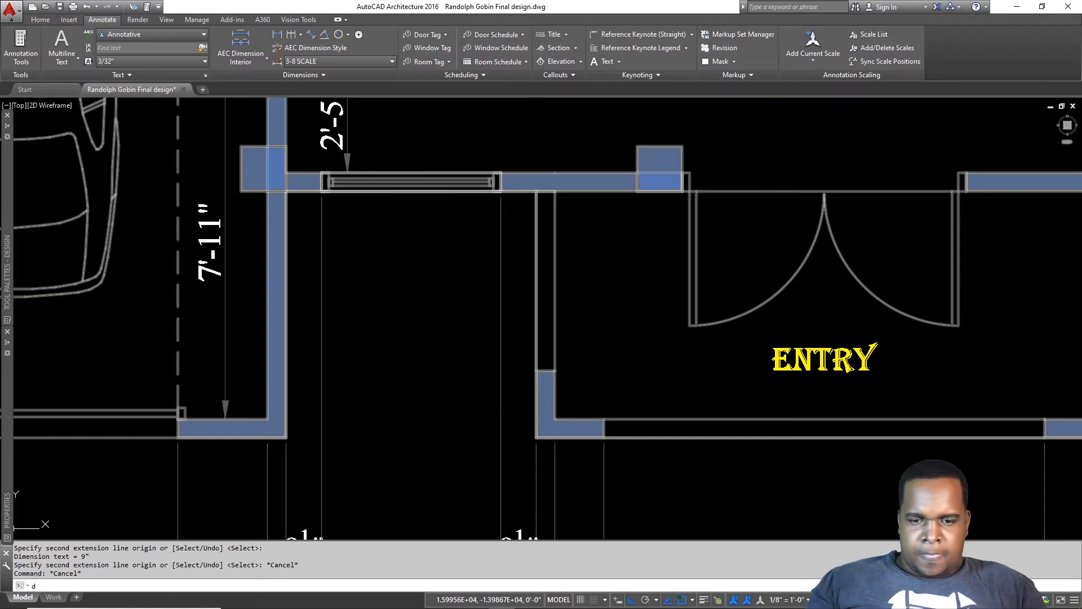
{"action": "key", "text": "Escape"}
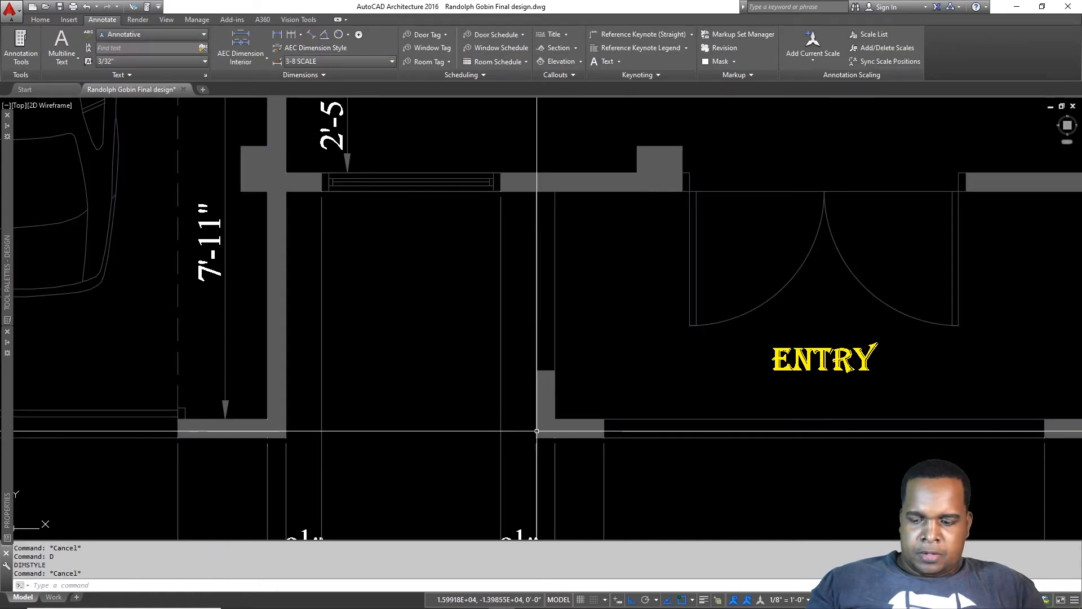
Step: Dimension the entry's left wall with stacked 1'-6" and 4'-0" vertical dimensions
{"action": "type", "text": "dli"}
{"action": "key", "text": "Return"}
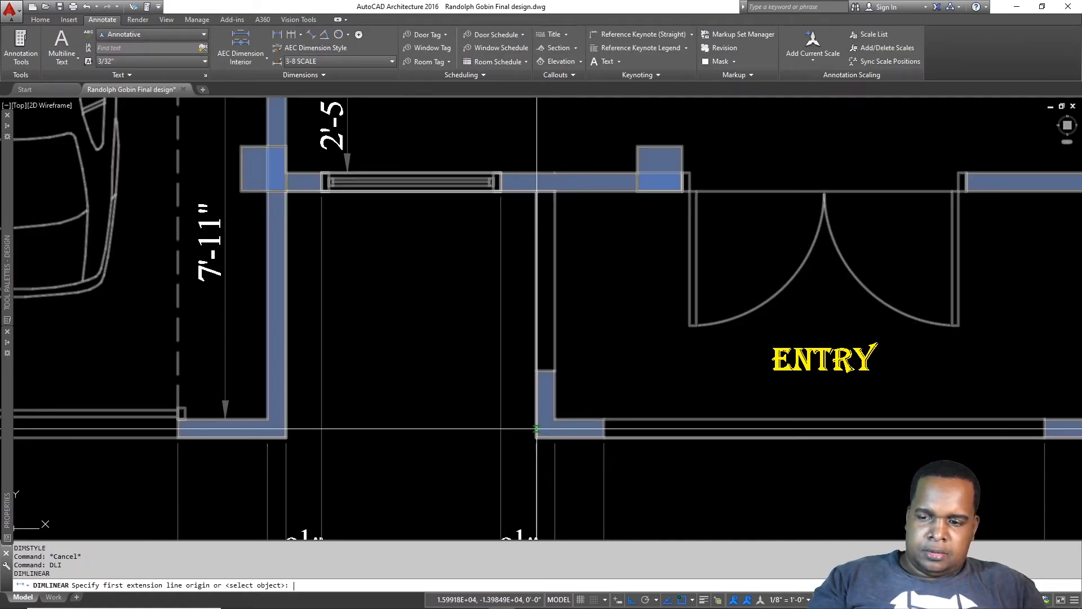
{"action": "left_click", "coordinate": [536, 439]}
{"action": "left_click", "coordinate": [537, 371]}
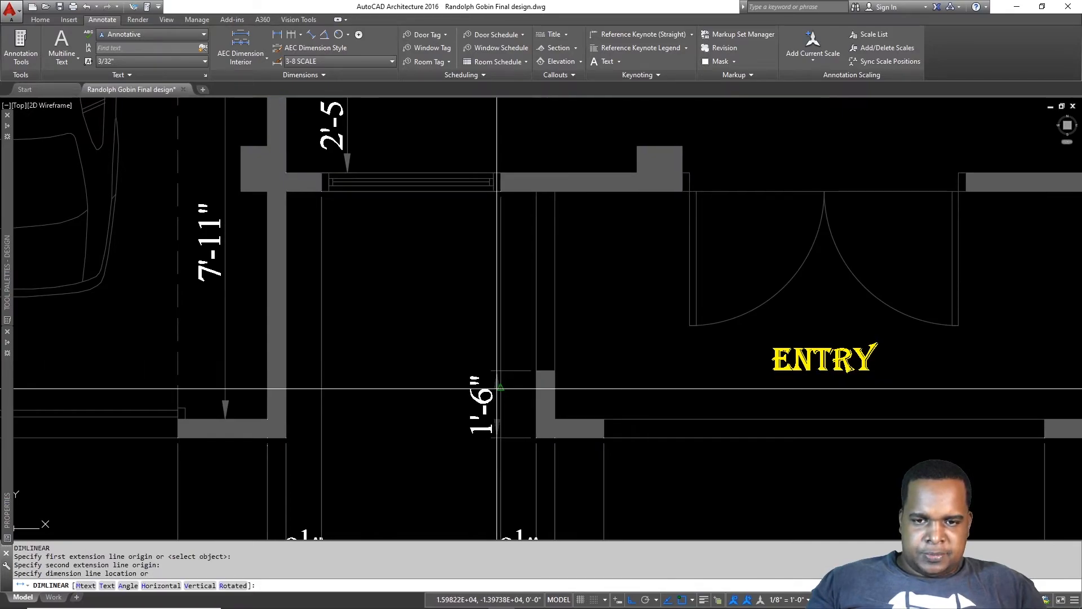
{"action": "left_click", "coordinate": [476, 394]}
{"action": "key", "text": "Return"}
{"action": "left_click", "coordinate": [535, 370]}
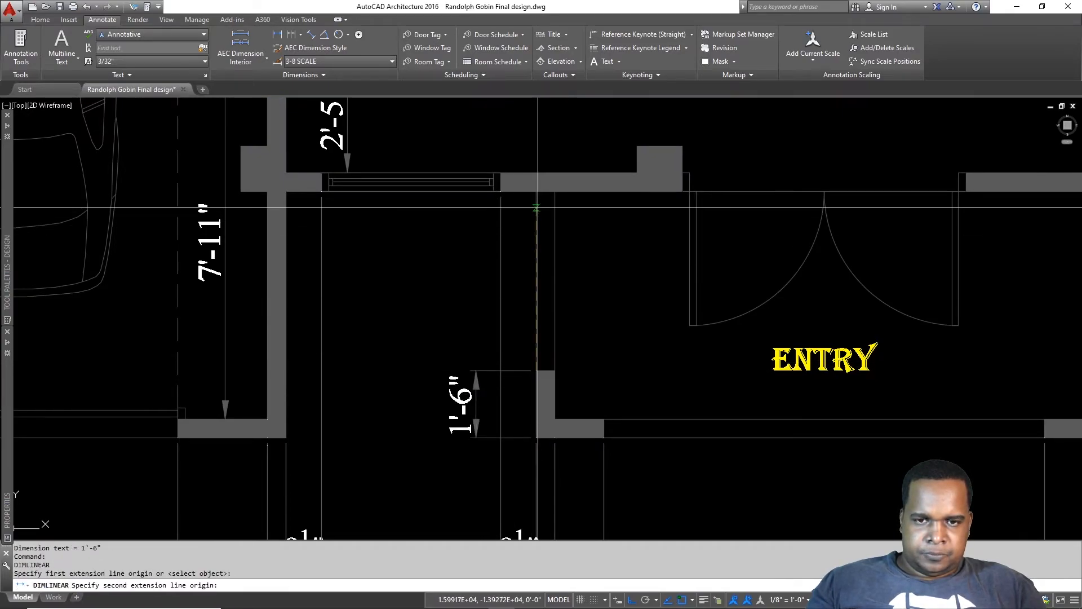
{"action": "left_click", "coordinate": [536, 191]}
{"action": "left_click", "coordinate": [478, 402]}
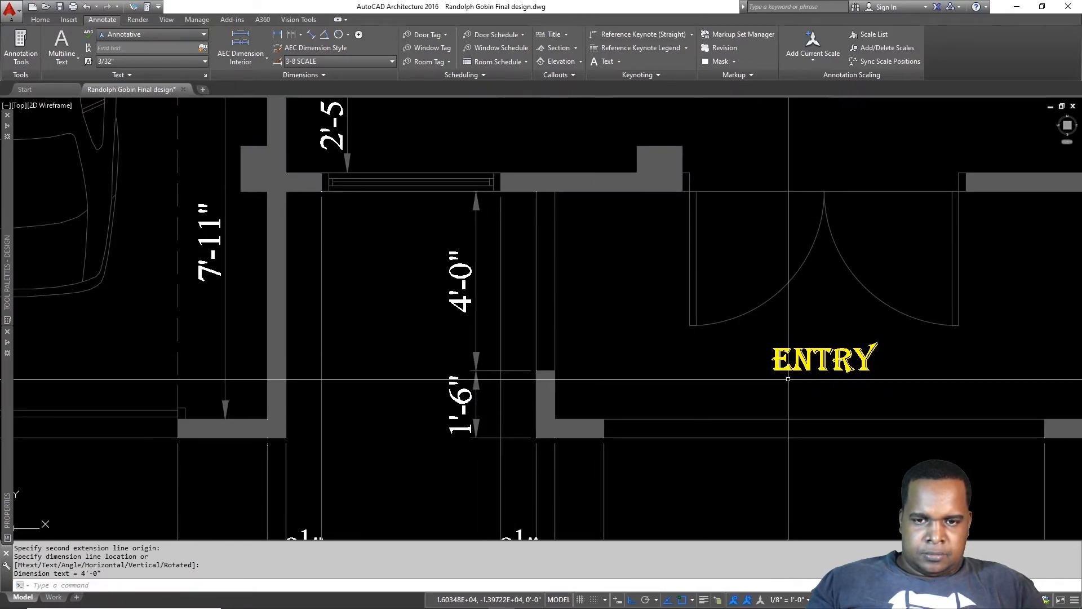
Step: Add matching 1'-6" and 4'-0" vertical dimensions on the entry's right wall
{"action": "middle_click_drag", "start_coordinate": [794, 380], "coordinate": [429, 400]}
{"action": "key", "text": "Return"}
{"action": "left_click", "coordinate": [745, 391]}
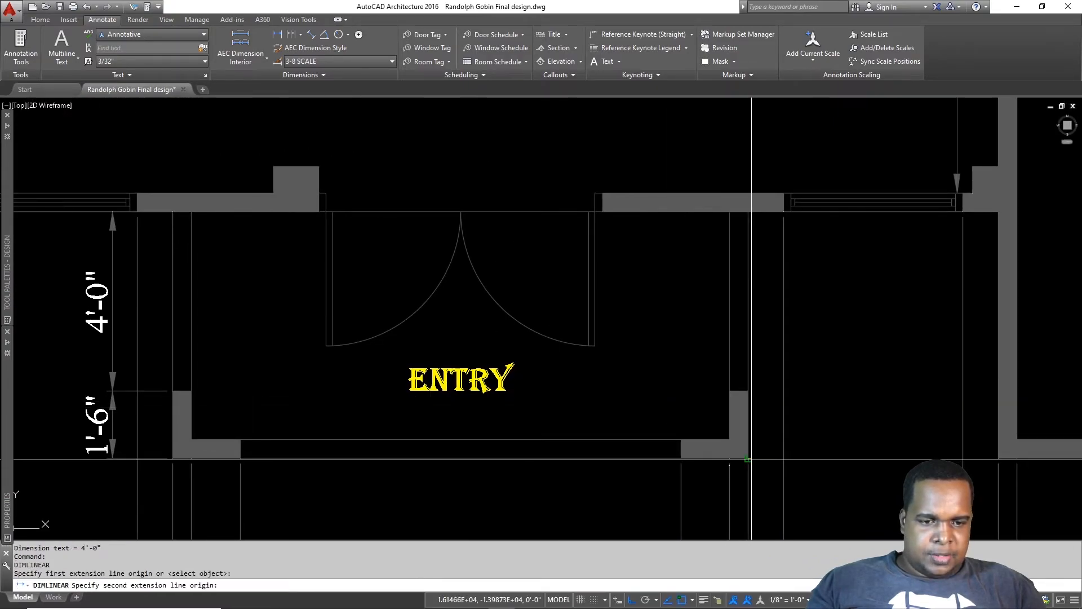
{"action": "left_click", "coordinate": [826, 418]}
{"action": "key", "text": "Return"}
{"action": "left_click", "coordinate": [748, 391]}
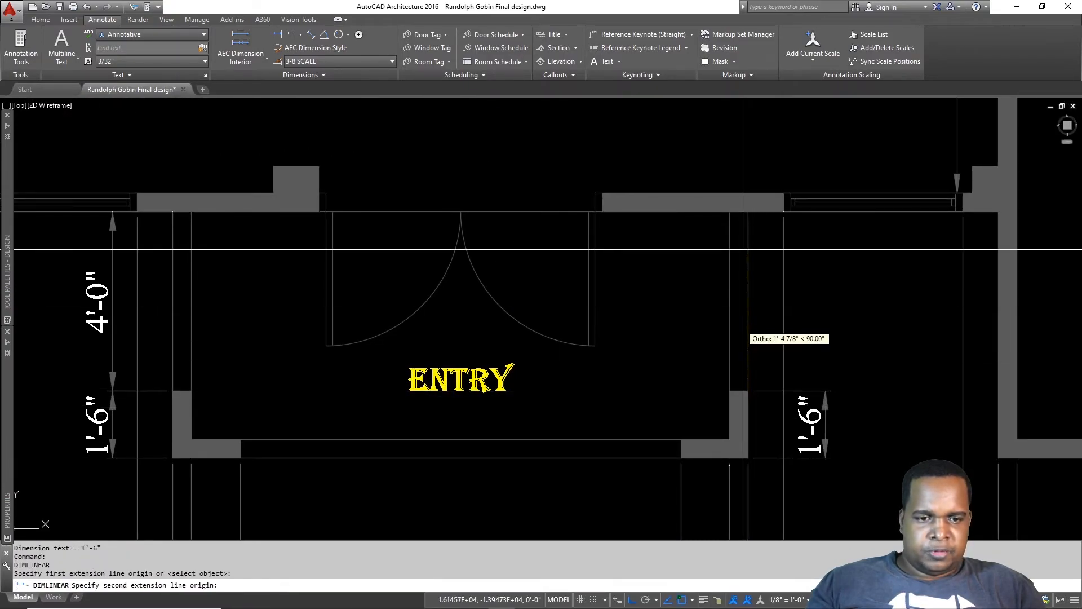
{"action": "left_click", "coordinate": [745, 212]}
{"action": "left_click", "coordinate": [825, 299]}
Step: Cancel the unfinished linear dimension attempts and reposition the view on the entry
{"action": "scroll", "coordinate": [753, 356], "scroll_direction": "down", "scroll_amount": 4}
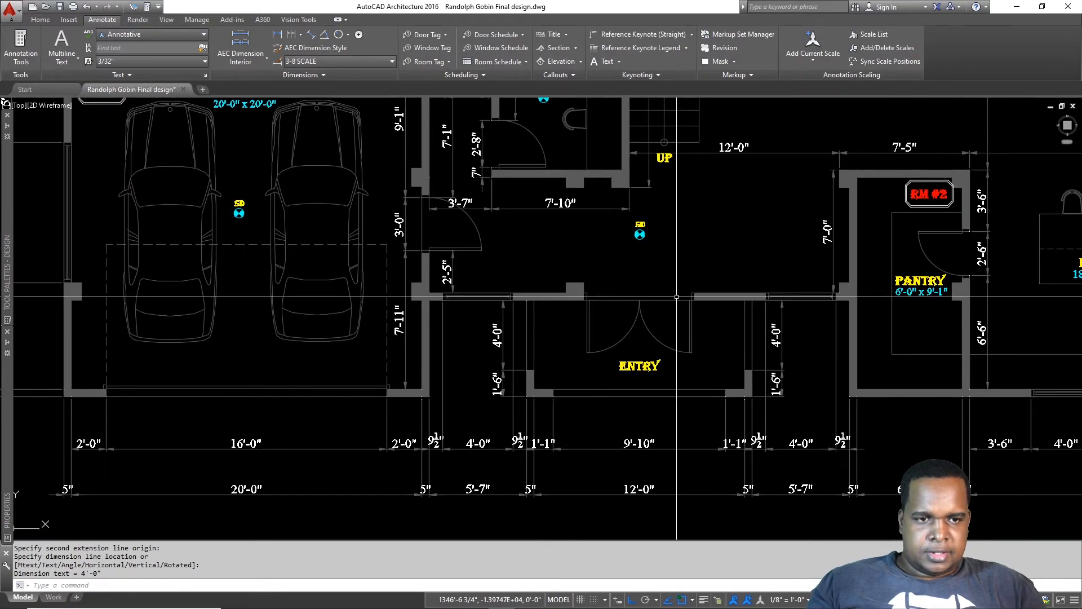
{"action": "scroll", "coordinate": [705, 301], "scroll_direction": "up", "scroll_amount": 2}
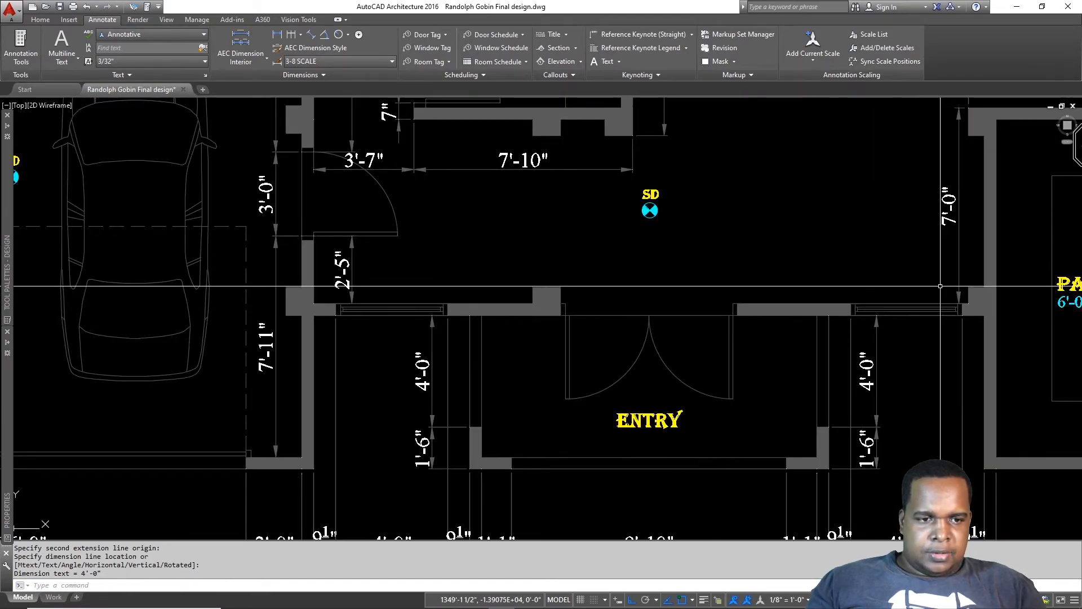
{"action": "scroll", "coordinate": [972, 294], "scroll_direction": "up", "scroll_amount": 3}
{"action": "key", "text": "Return"}
{"action": "key", "text": "Escape"}
{"action": "key", "text": "Return"}
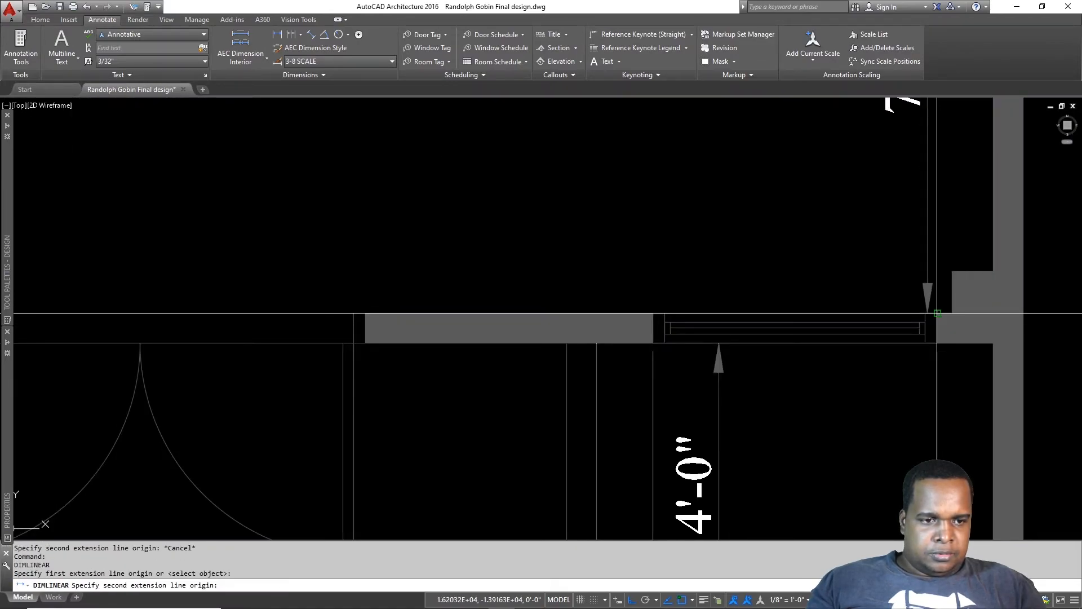
{"action": "scroll", "coordinate": [937, 312], "scroll_direction": "down", "scroll_amount": 2}
{"action": "key", "text": "Escape"}
{"action": "middle_click_drag", "start_coordinate": [929, 384], "coordinate": [903, 253]}
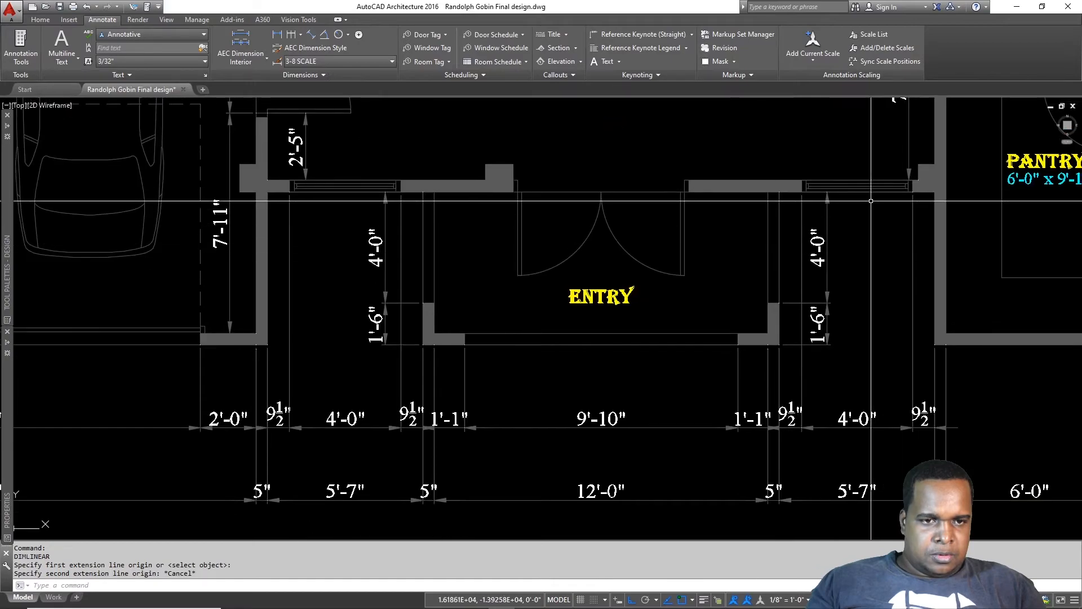
Step: Dimension the entry opening with an in-line 3'-0", 6'-0", 3'-0" row
{"action": "middle_click_drag", "start_coordinate": [738, 211], "coordinate": [864, 325]}
{"action": "scroll", "coordinate": [865, 323], "scroll_direction": "down", "scroll_amount": 1}
{"action": "scroll", "coordinate": [890, 317], "scroll_direction": "up", "scroll_amount": 3}
{"action": "key", "text": "Return"}
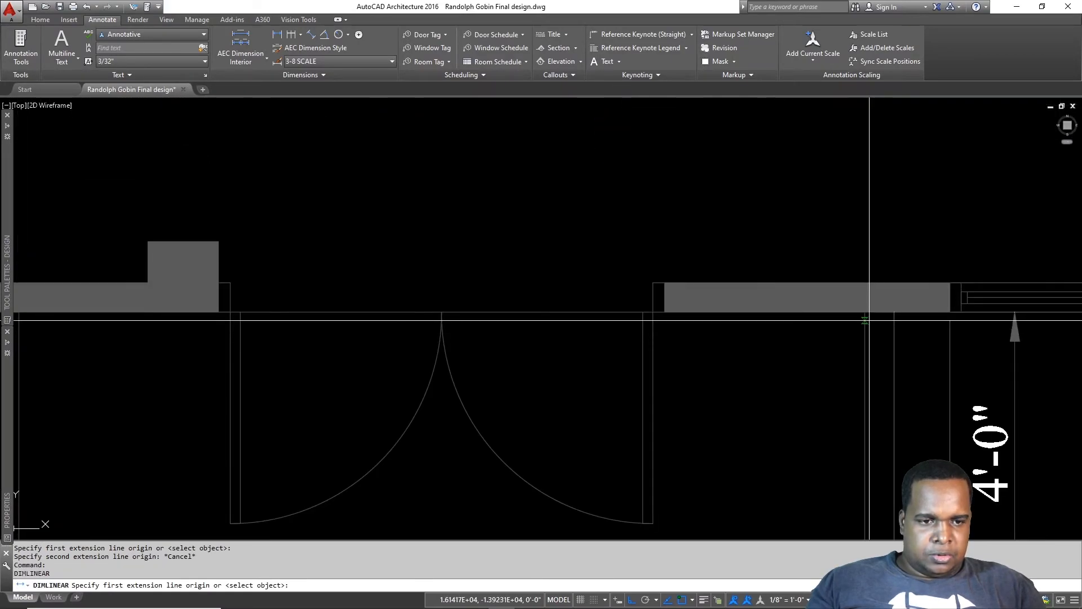
{"action": "left_click", "coordinate": [866, 312]}
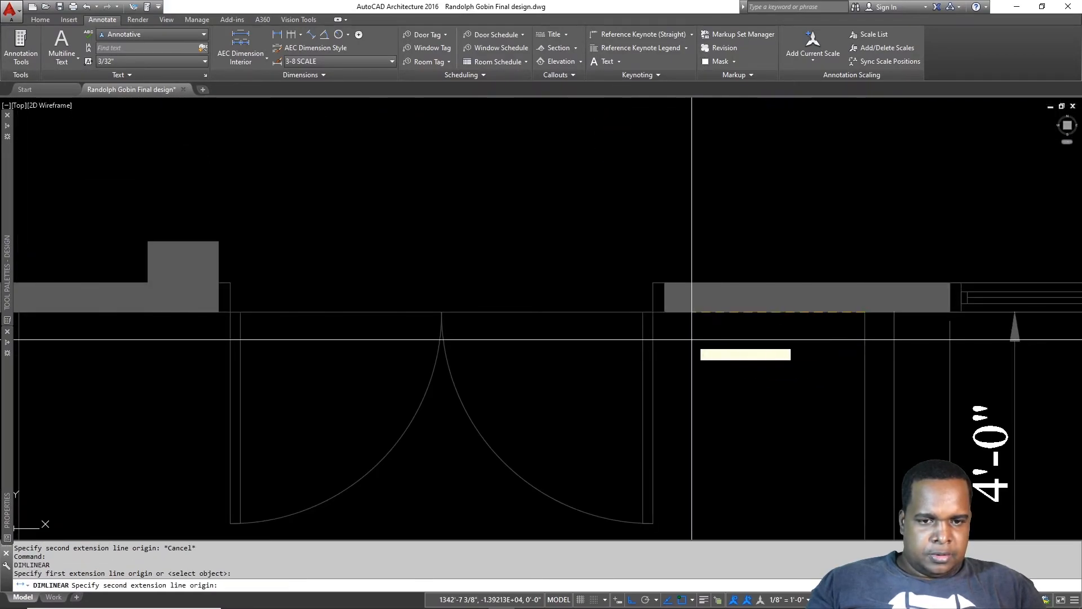
{"action": "left_click", "coordinate": [653, 311]}
{"action": "scroll", "coordinate": [671, 339], "scroll_direction": "down", "scroll_amount": 3}
{"action": "scroll", "coordinate": [691, 351], "scroll_direction": "up", "scroll_amount": 2}
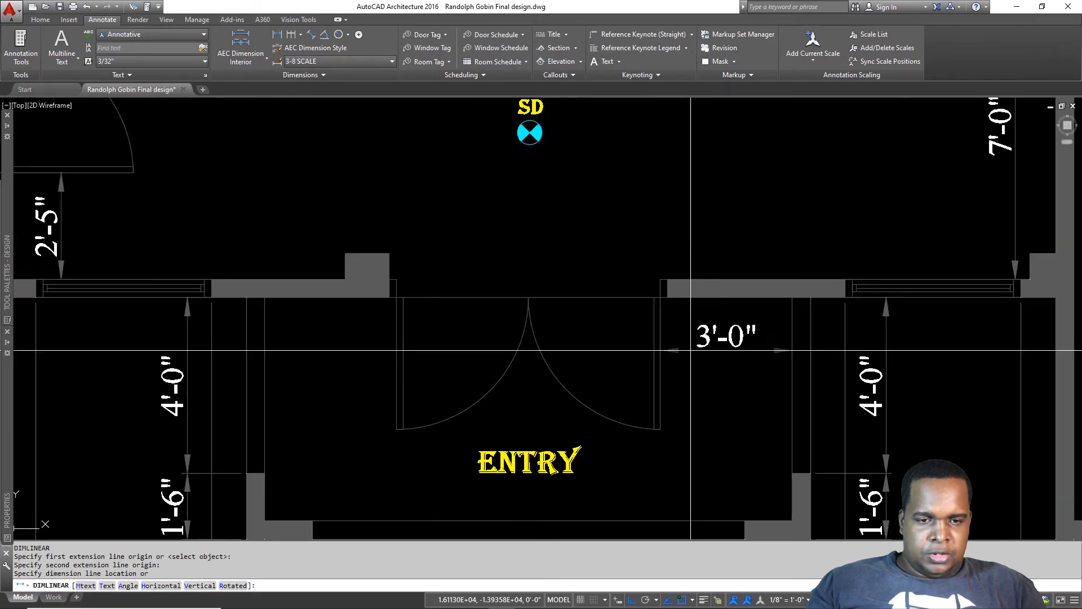
{"action": "left_click", "coordinate": [691, 344]}
{"action": "key", "text": "Return"}
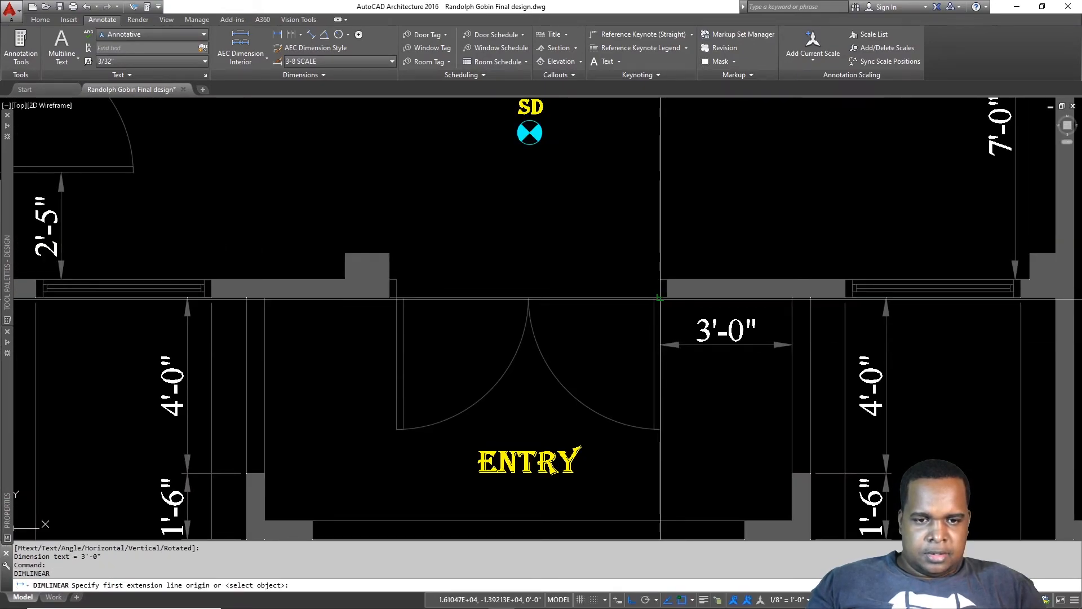
{"action": "left_click", "coordinate": [661, 297]}
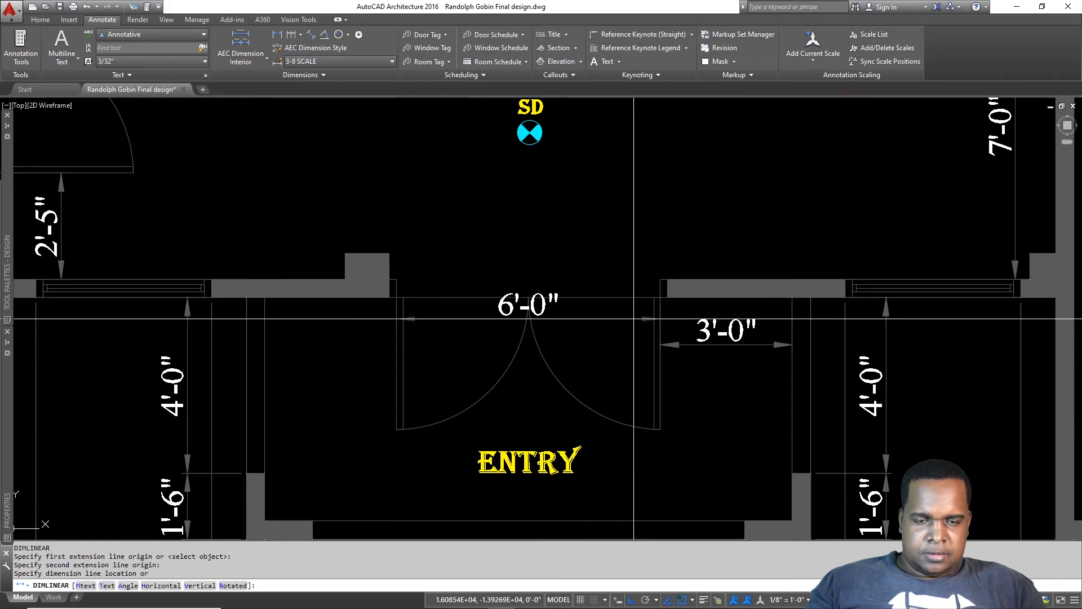
{"action": "left_click", "coordinate": [719, 344]}
{"action": "key", "text": "Return"}
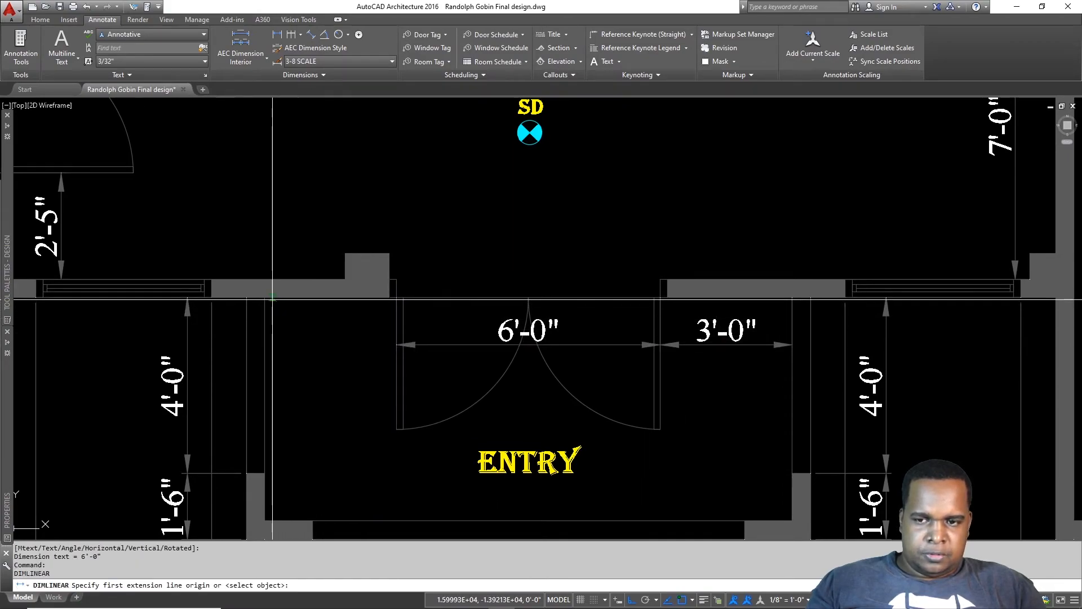
{"action": "left_click", "coordinate": [395, 299]}
{"action": "left_click", "coordinate": [450, 341]}
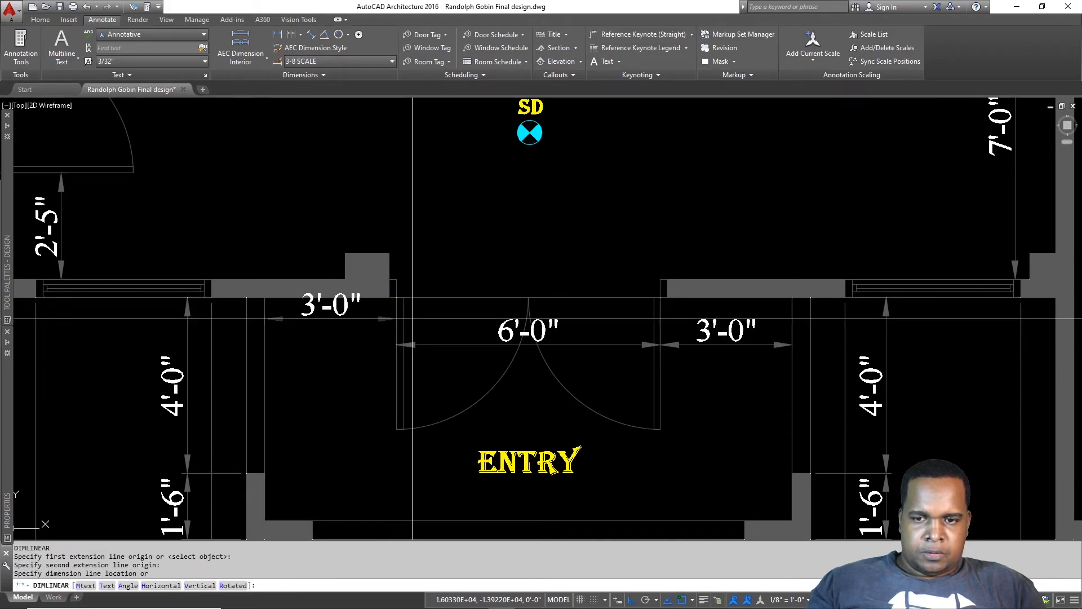
Step: Dimension the hall wall above with 9'-0", 6'-0", 9'-0" horizontal dimensions
{"action": "scroll", "coordinate": [450, 333], "scroll_direction": "down", "scroll_amount": 2}
{"action": "key", "text": "Return"}
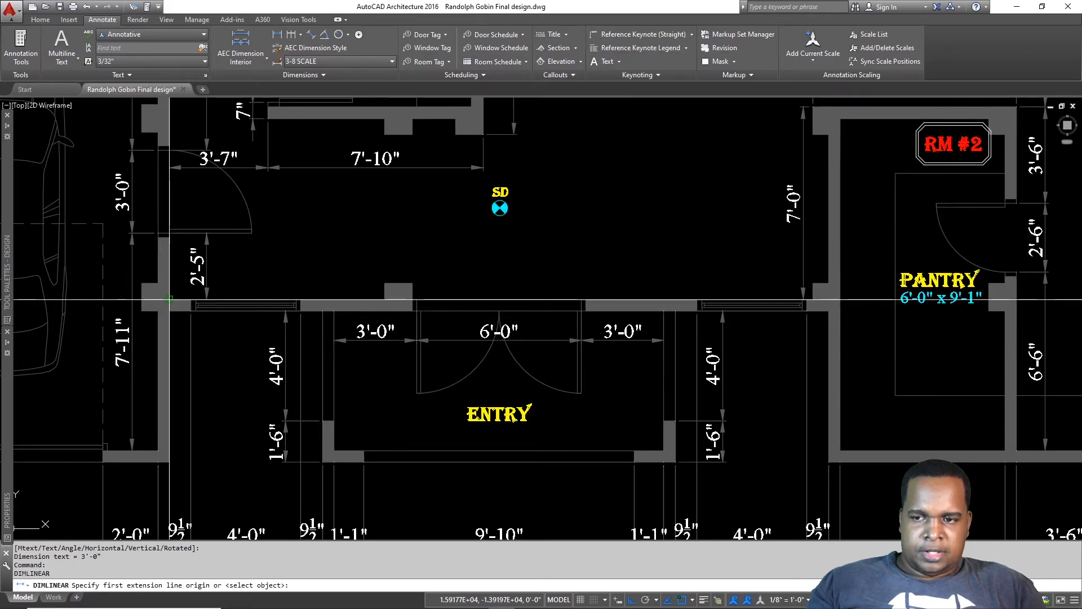
{"action": "scroll", "coordinate": [434, 276], "scroll_direction": "up", "scroll_amount": 2}
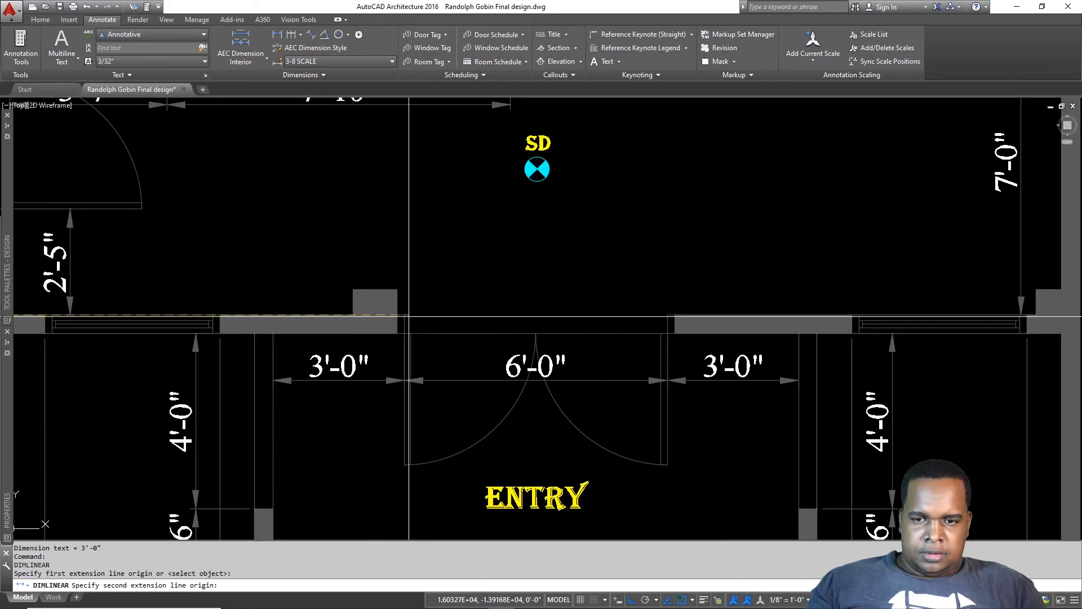
{"action": "left_click", "coordinate": [406, 314]}
{"action": "left_click", "coordinate": [416, 269]}
{"action": "key", "text": "Return"}
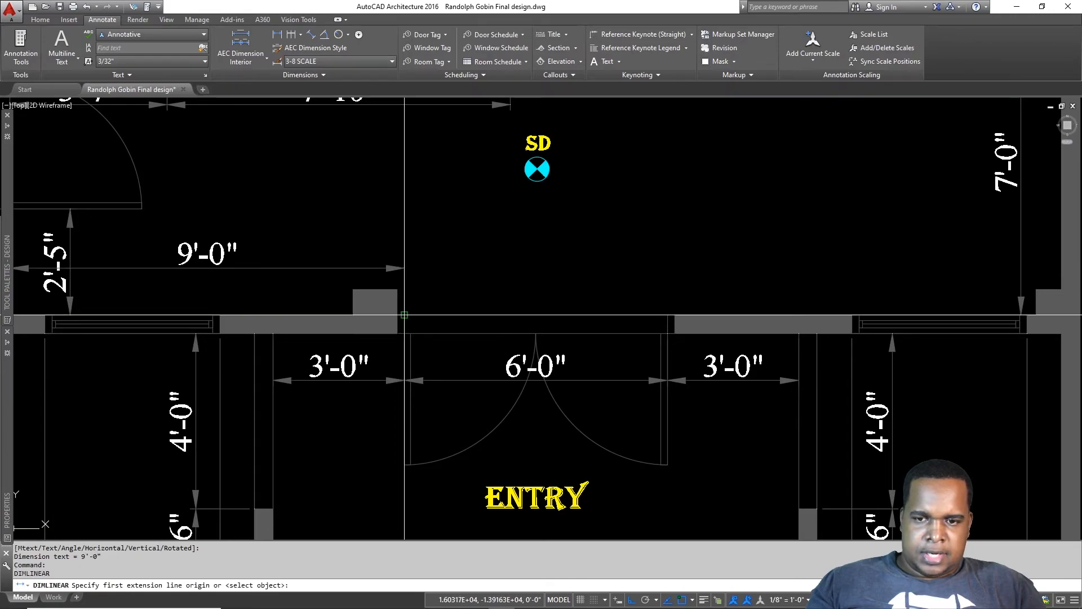
{"action": "left_click", "coordinate": [667, 315]}
{"action": "left_click", "coordinate": [586, 269]}
{"action": "key", "text": "Return"}
{"action": "left_click", "coordinate": [668, 315]}
{"action": "middle_click_drag", "start_coordinate": [1014, 309], "coordinate": [862, 306]}
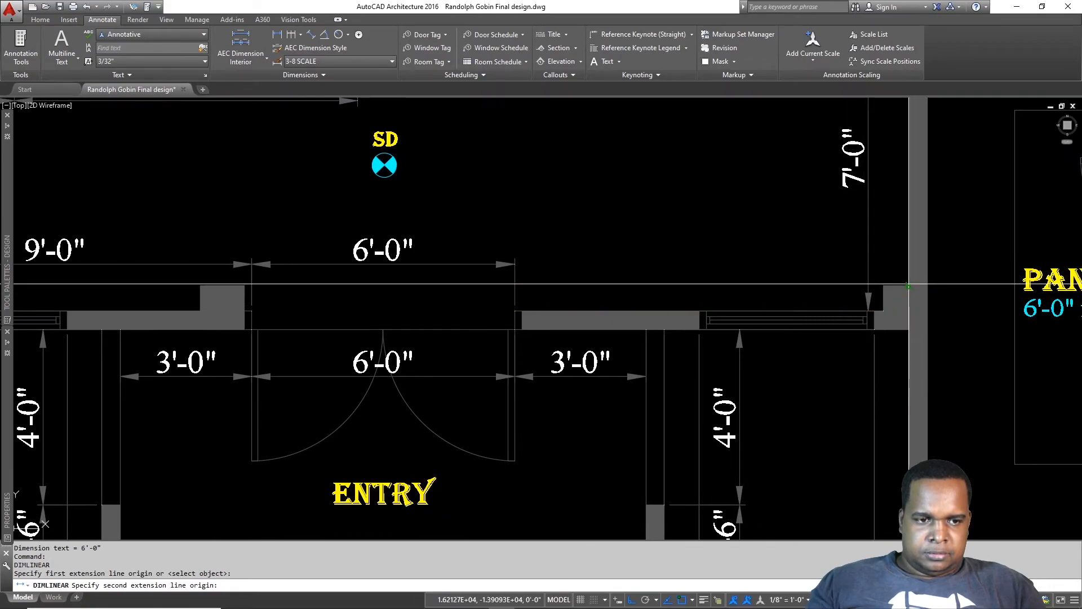
{"action": "left_click", "coordinate": [466, 271]}
{"action": "scroll", "coordinate": [466, 271], "scroll_direction": "down", "scroll_amount": 4}
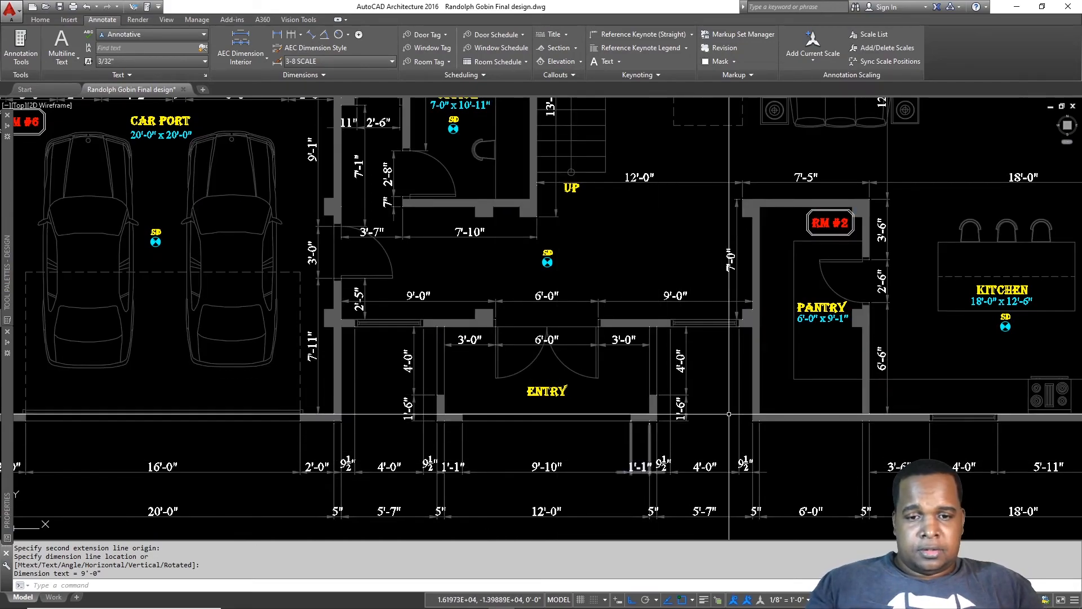
{"action": "mouse_move", "coordinate": [627, 364]}
{"action": "middle_mouse_down"}
{"action": "mouse_move", "coordinate": [660, 385]}
{"action": "mouse_move", "coordinate": [691, 427]}
{"action": "middle_mouse_up"}
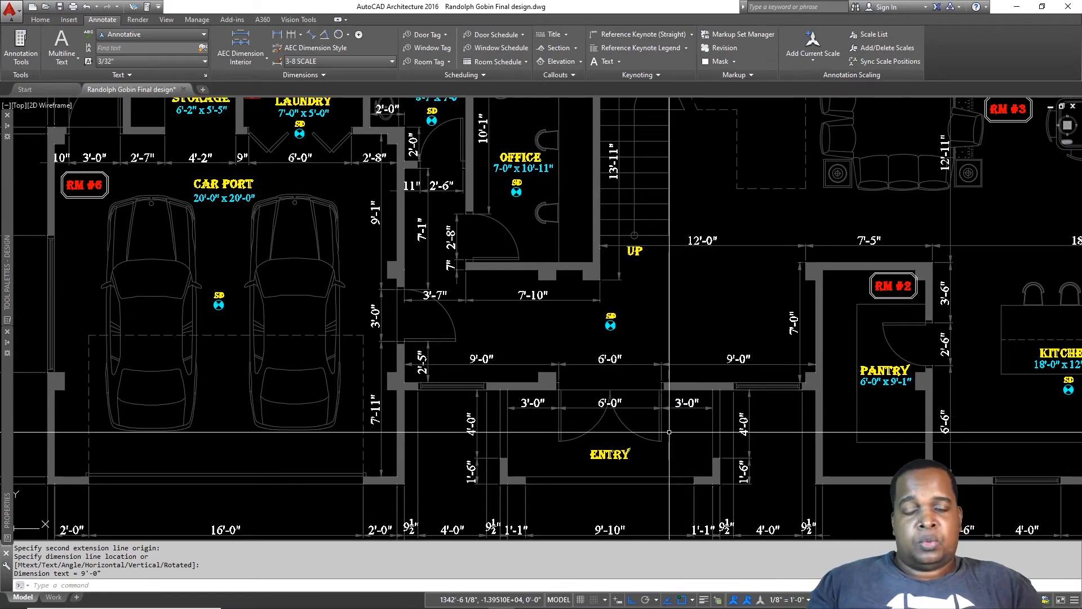
{"action": "scroll", "coordinate": [669, 432], "scroll_direction": "down", "scroll_amount": 3}
{"action": "middle_click_drag", "start_coordinate": [740, 287], "coordinate": [675, 330]}
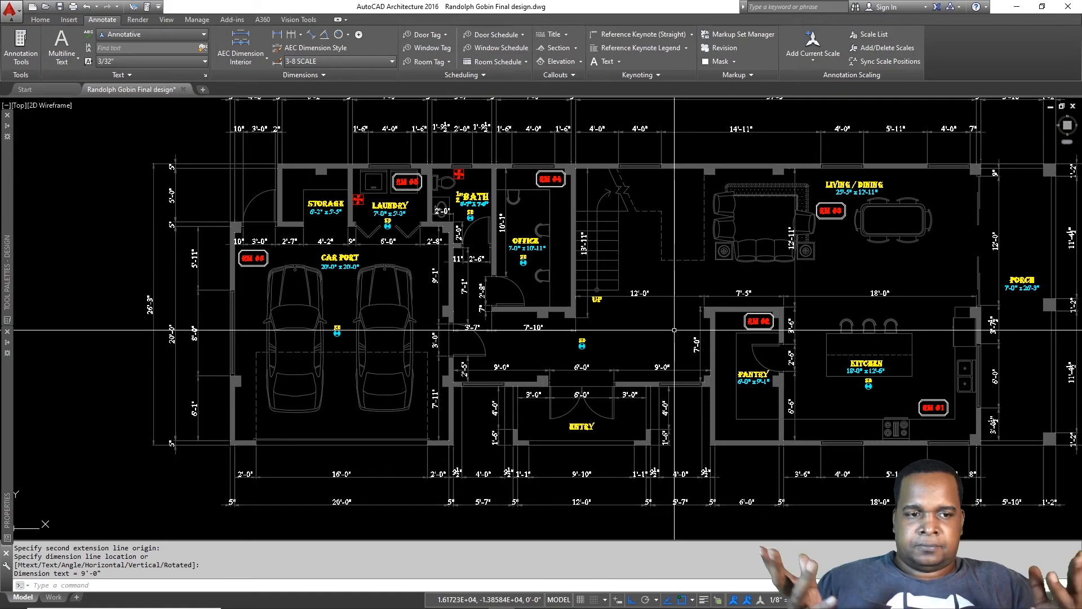
{"action": "scroll", "coordinate": [592, 333], "scroll_direction": "down", "scroll_amount": 2}
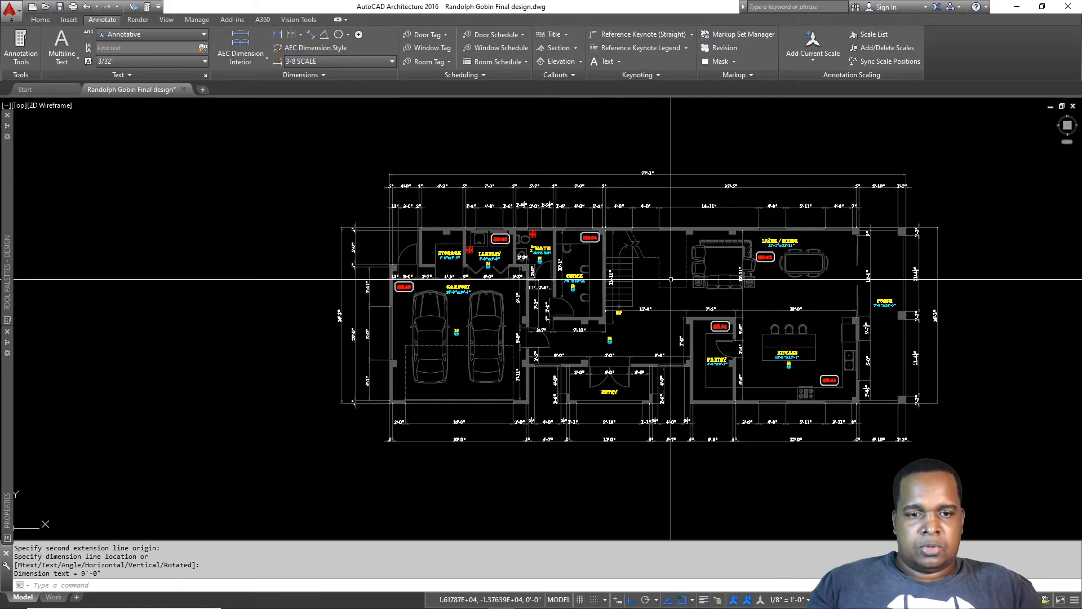
{"action": "key", "text": "Escape"}
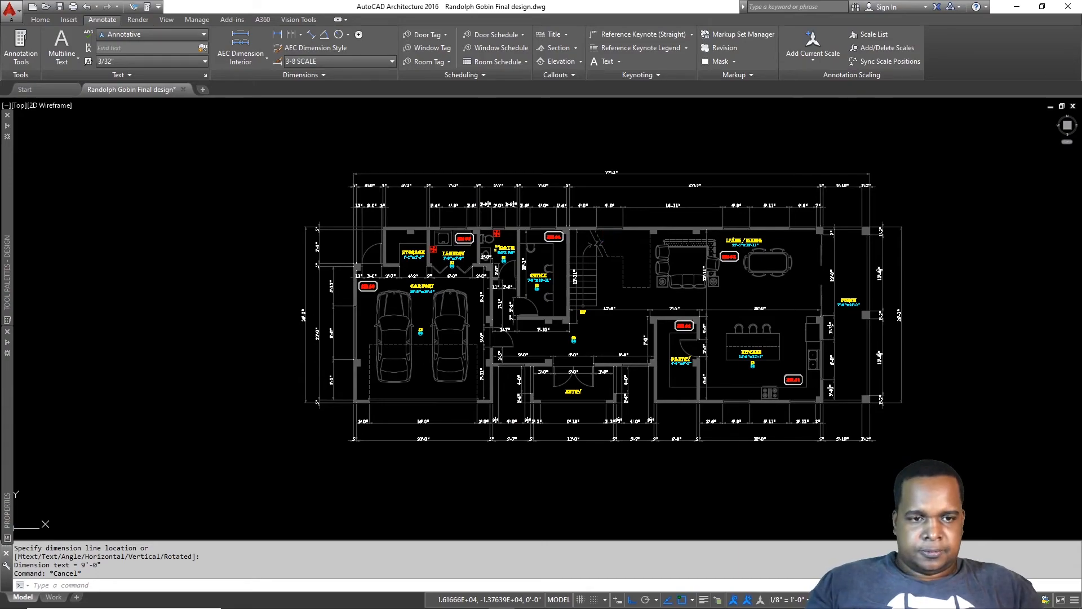
{"action": "key", "text": "ctrl+p"}
Step: Load the <Previous plot> page setup and window-select the floor plan corners
{"action": "left_click", "coordinate": [496, 194]}
{"action": "left_click", "coordinate": [485, 205]}
{"action": "left_click", "coordinate": [439, 366]}
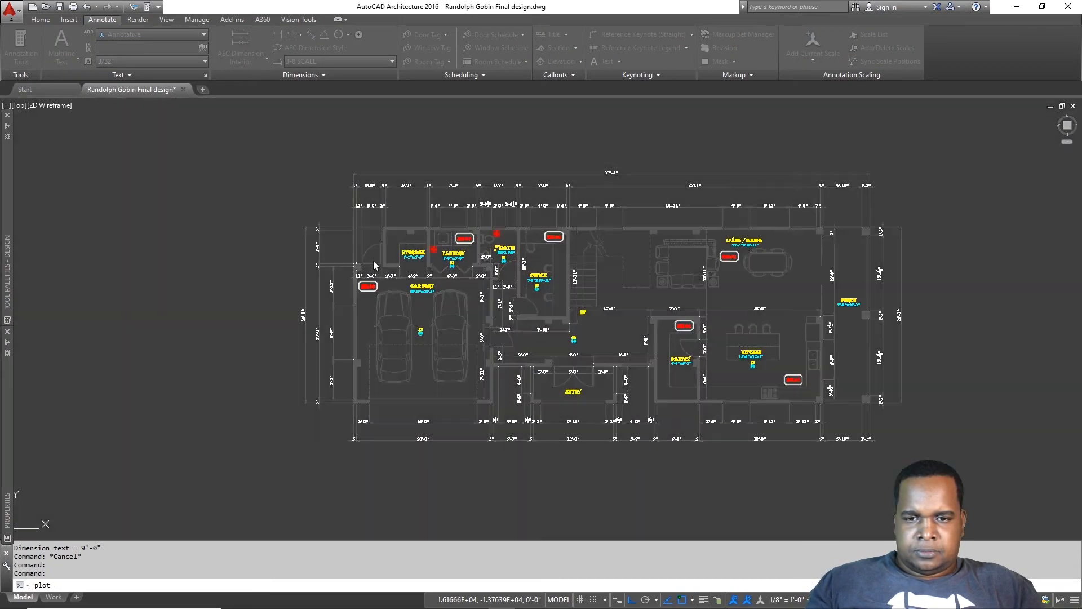
{"action": "left_click", "coordinate": [294, 159]}
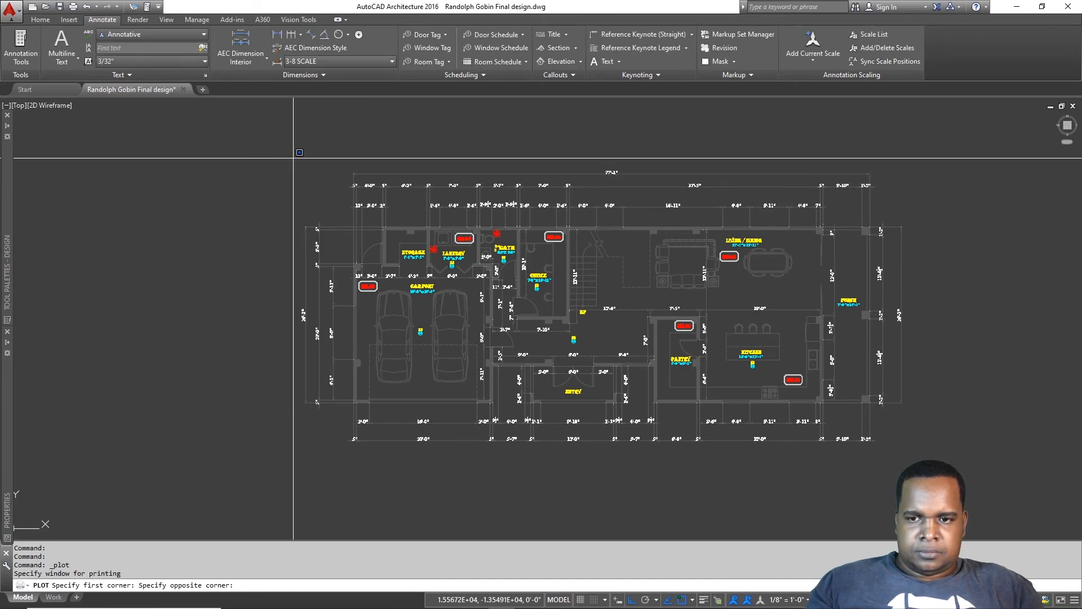
{"action": "left_click", "coordinate": [915, 449]}
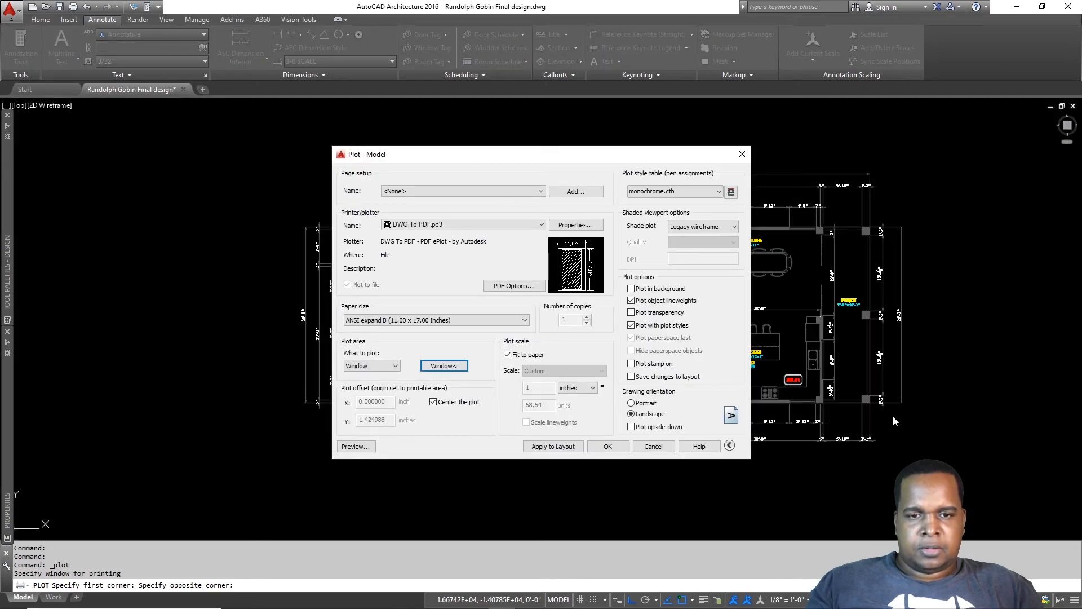
Step: Preview the plot as a white ANSI expand B landscape PDF sheet
{"action": "left_click", "coordinate": [361, 447]}
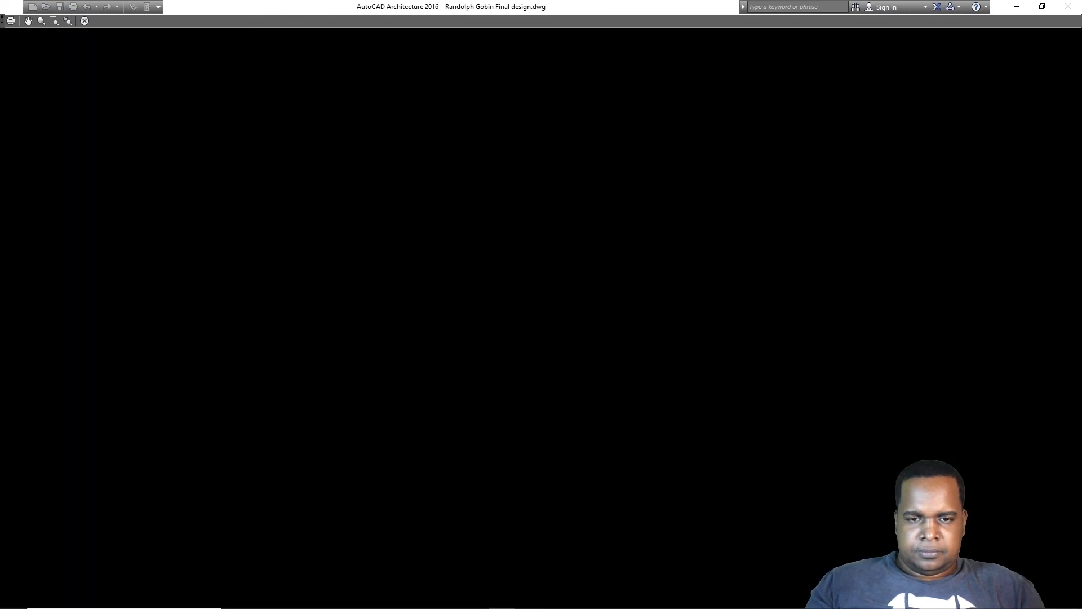
{"action": "scroll", "coordinate": [552, 354], "scroll_direction": "up", "scroll_amount": 2}
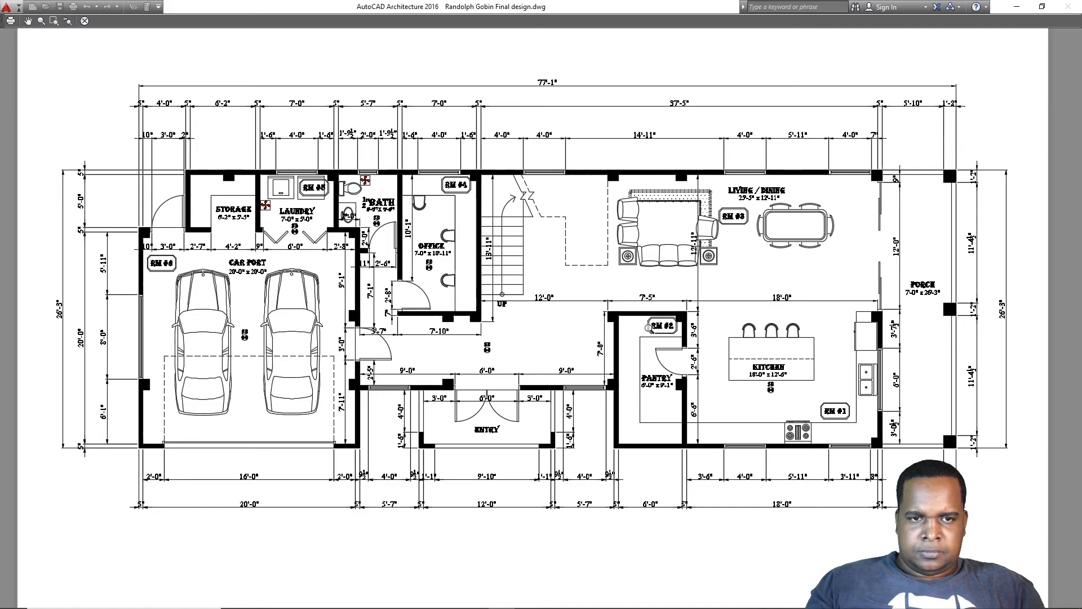
{"action": "right_click", "coordinate": [496, 283]}
{"action": "left_click", "coordinate": [828, 247]}
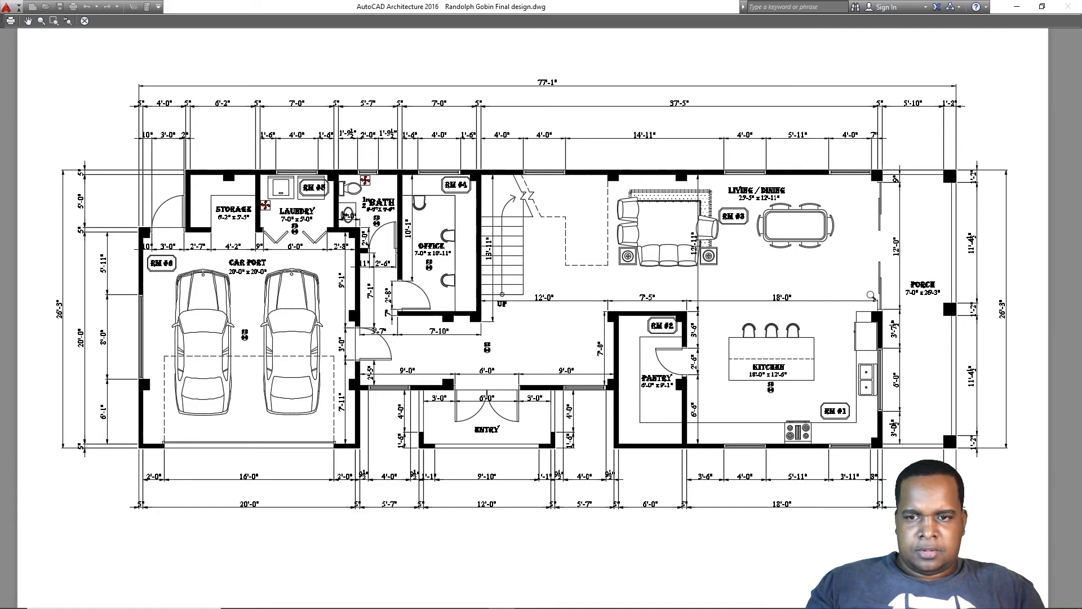